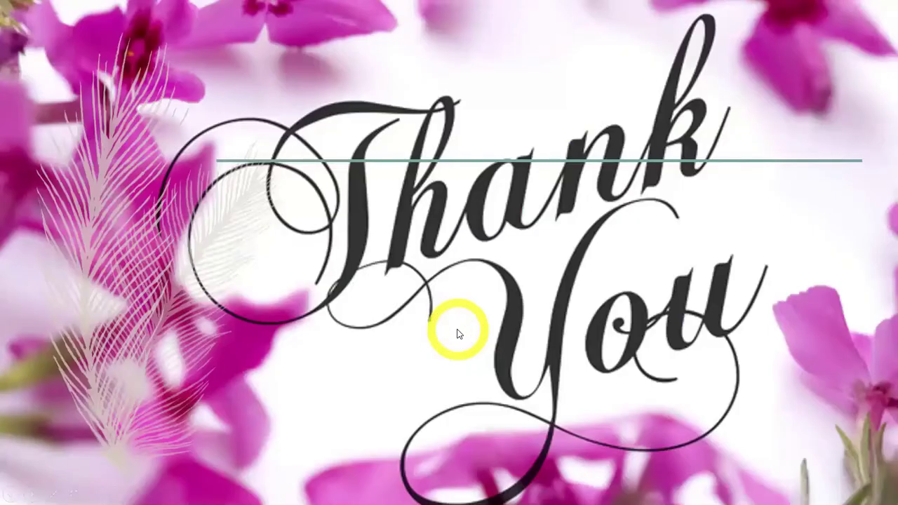
- Leave the slide show and display the Check Spelling and Grammar slide
click(457, 331)
click(459, 327)
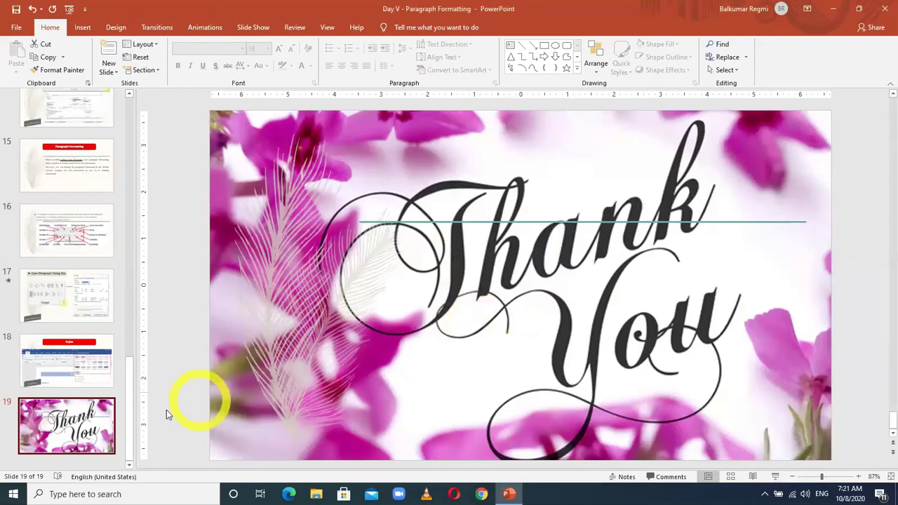
drag(125, 368, 125, 262)
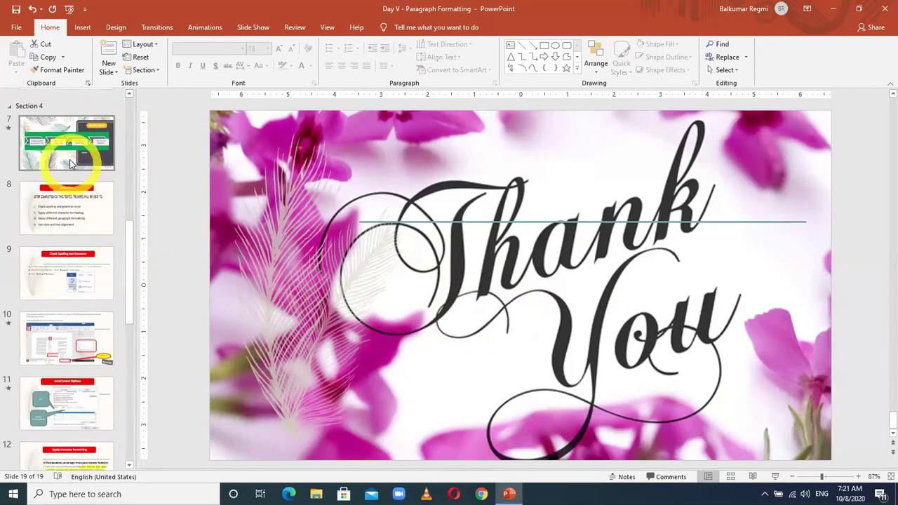
click(59, 207)
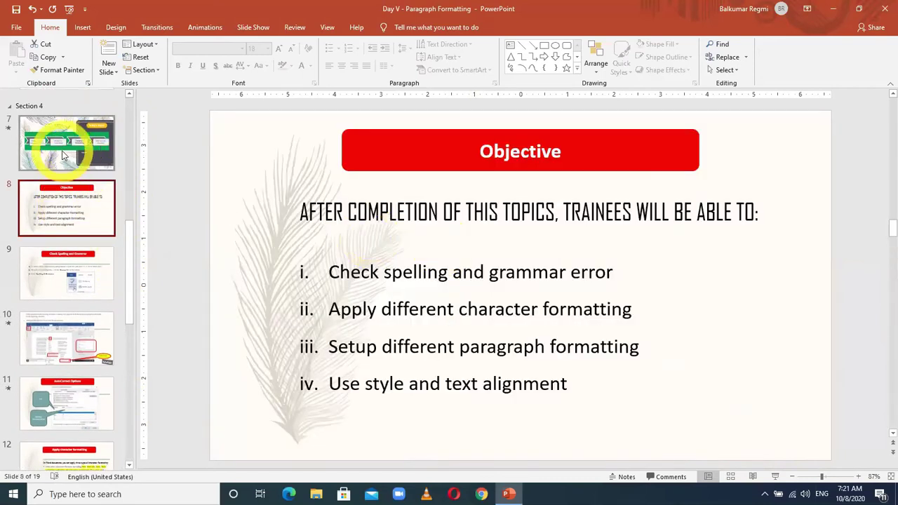
click(80, 282)
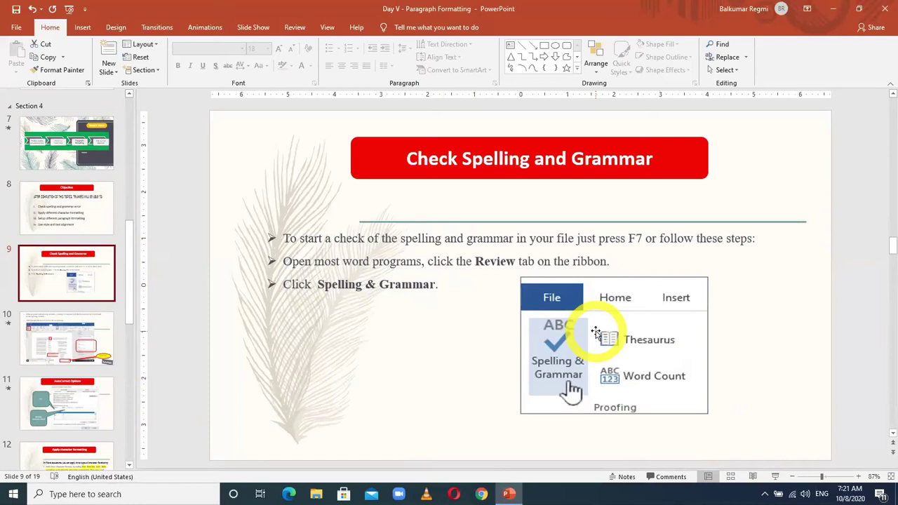
- Launch Word by running winword and create a blank document
key(super)
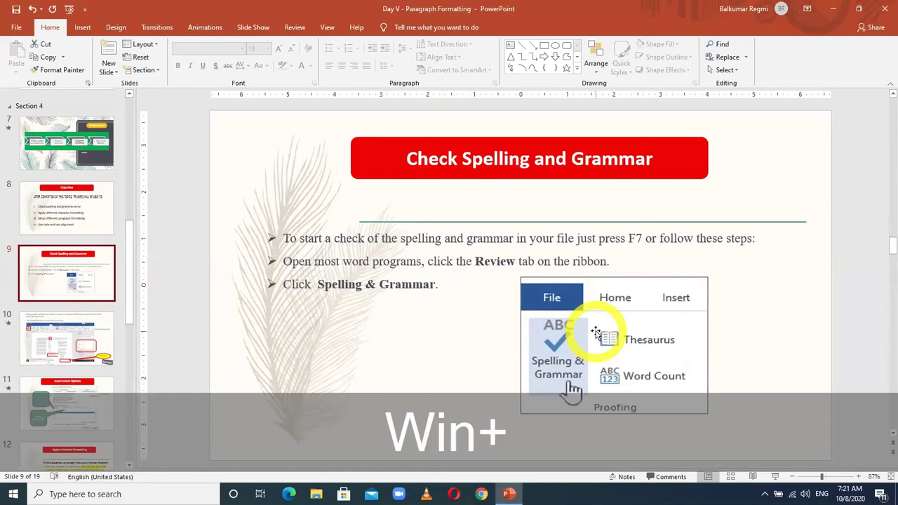
key(super+r)
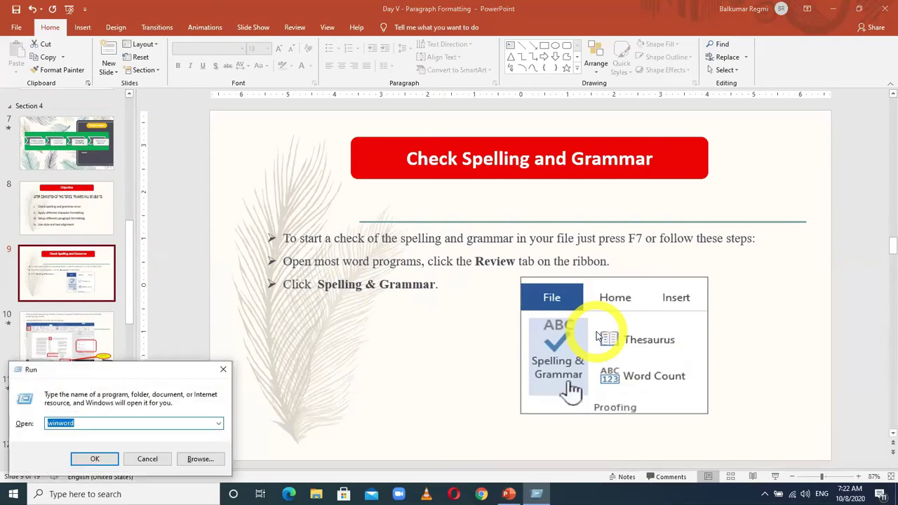
key(Return)
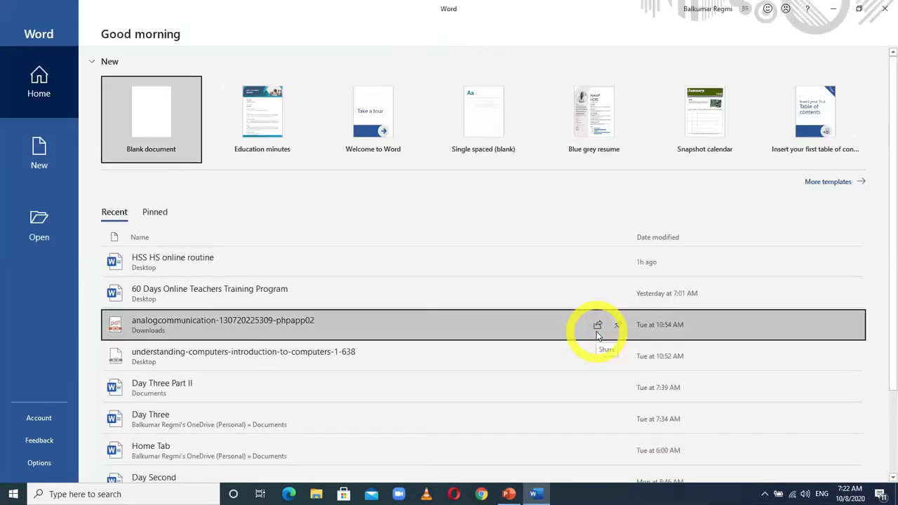
click(151, 112)
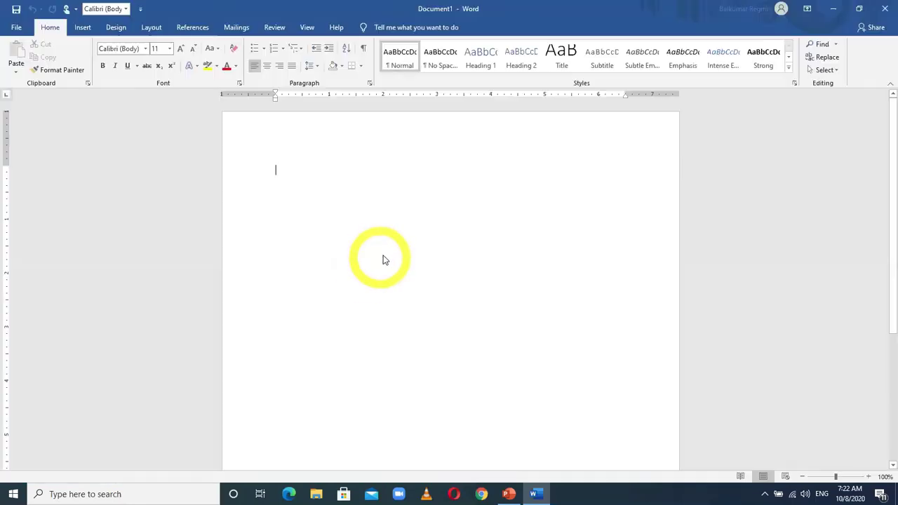
double_click(391, 254)
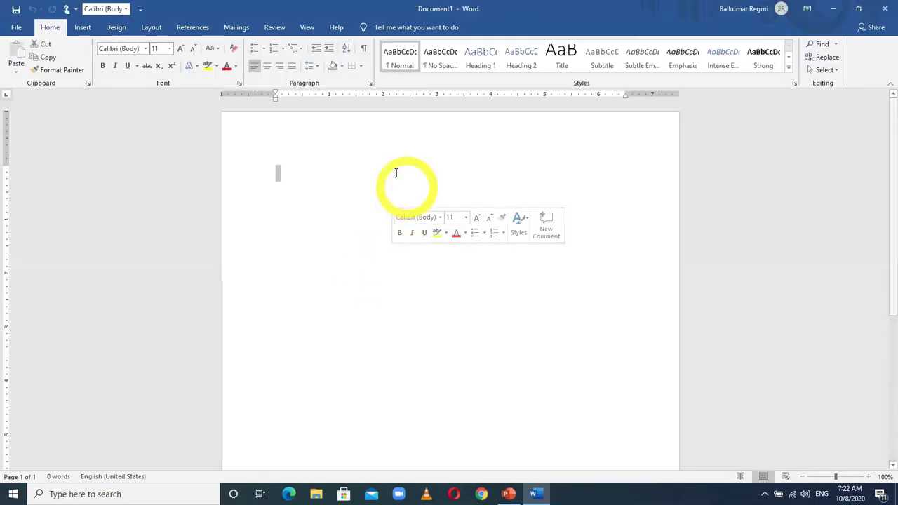
click(330, 167)
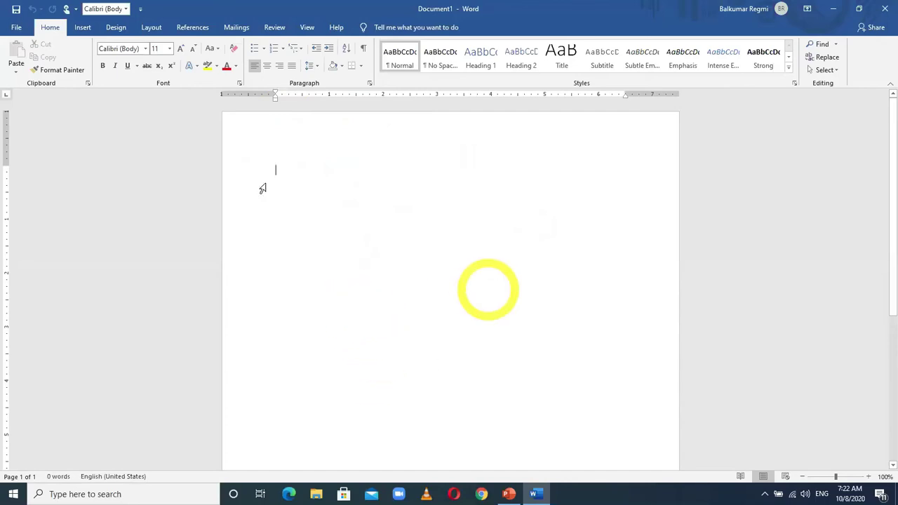
- Set the font size to 20 and generate a sample paragraph with =rand(1)
click(169, 49)
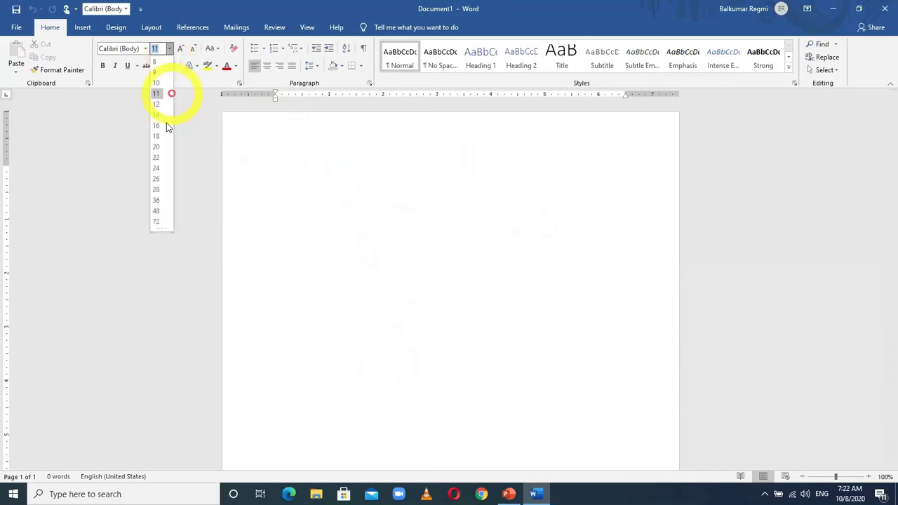
click(157, 147)
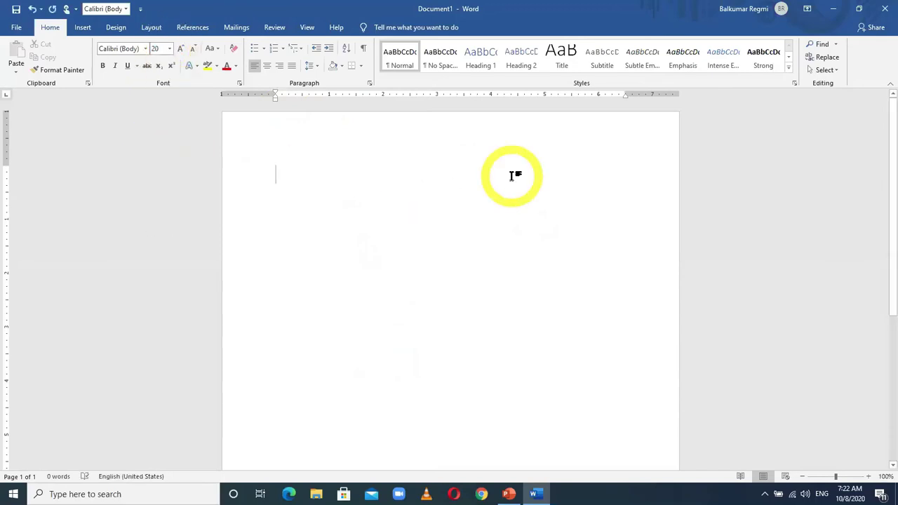
text(=rand(1))
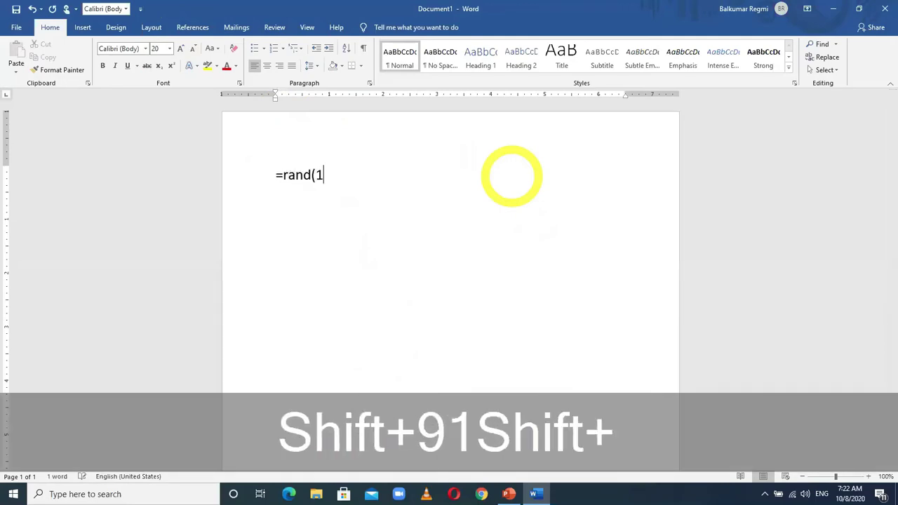
key(Return)
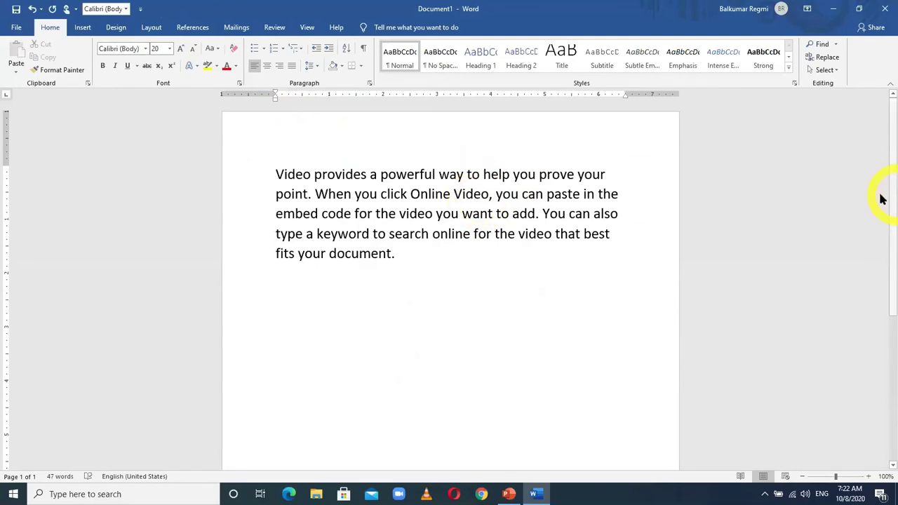
- Misspell "Video" in "Online Video" as "Vidio" in the sample paragraph's second line
key(BackSpace)
text(i)
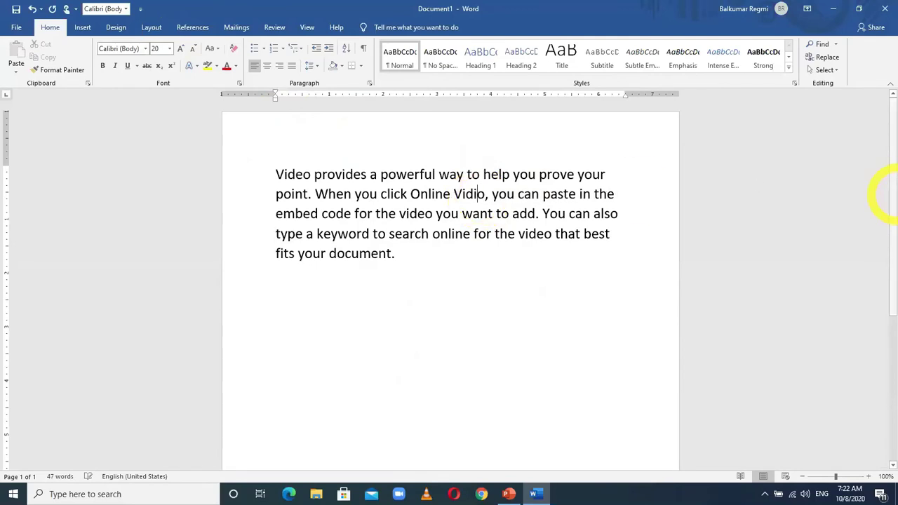
key(BackSpace)
click(441, 337)
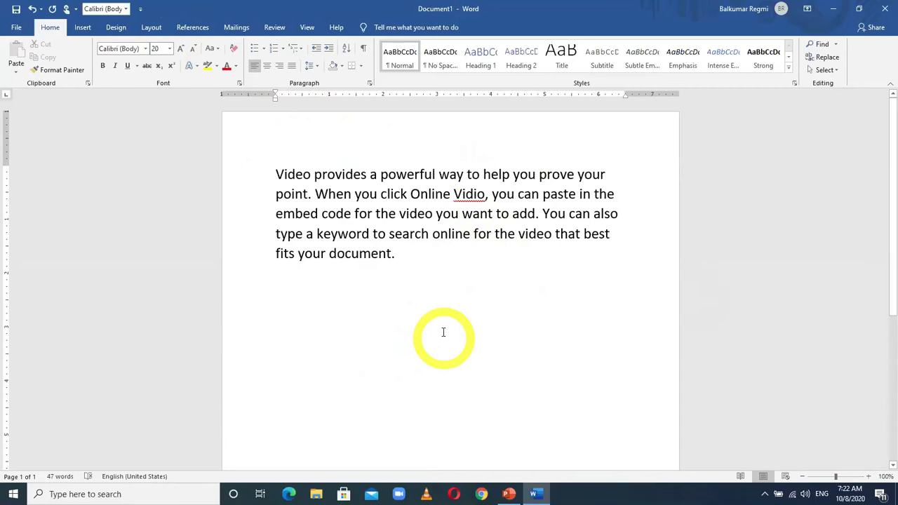
- Misspell "code" as "coode" in the sample paragraph's third line
right_click(336, 215)
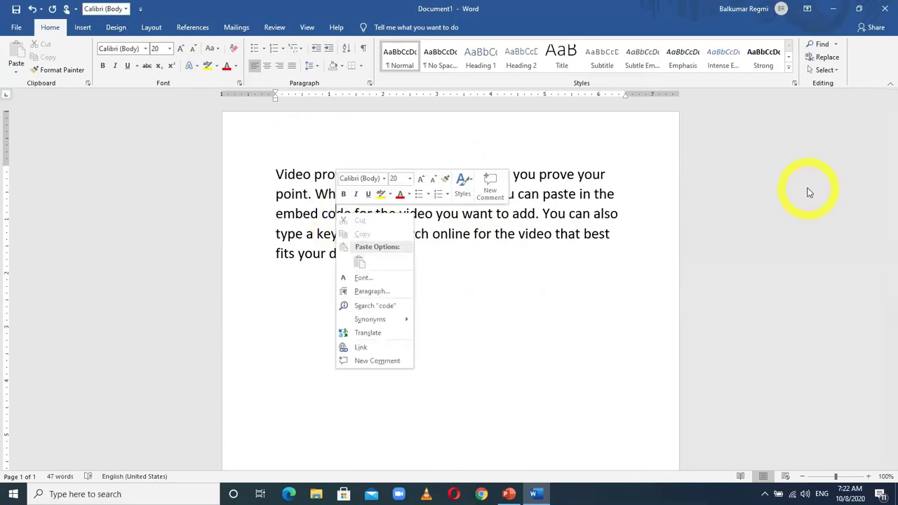
key(Escape)
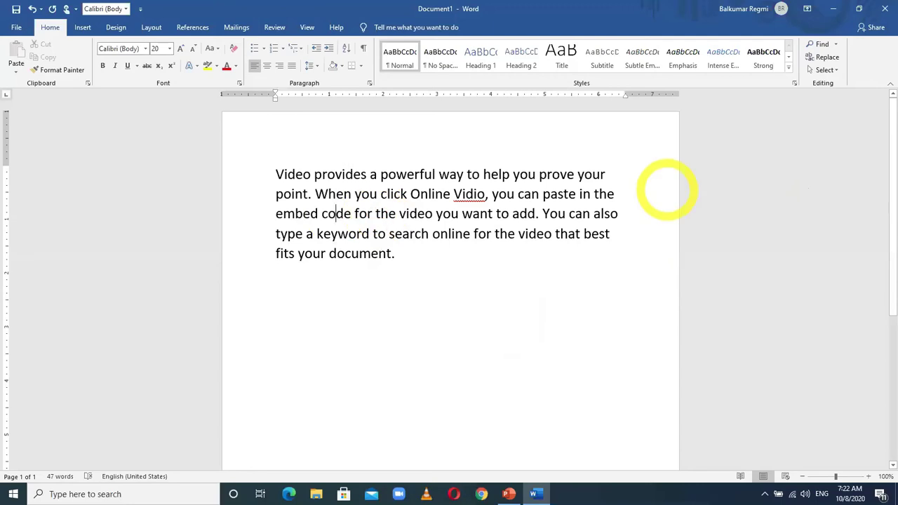
text(o)
click(501, 377)
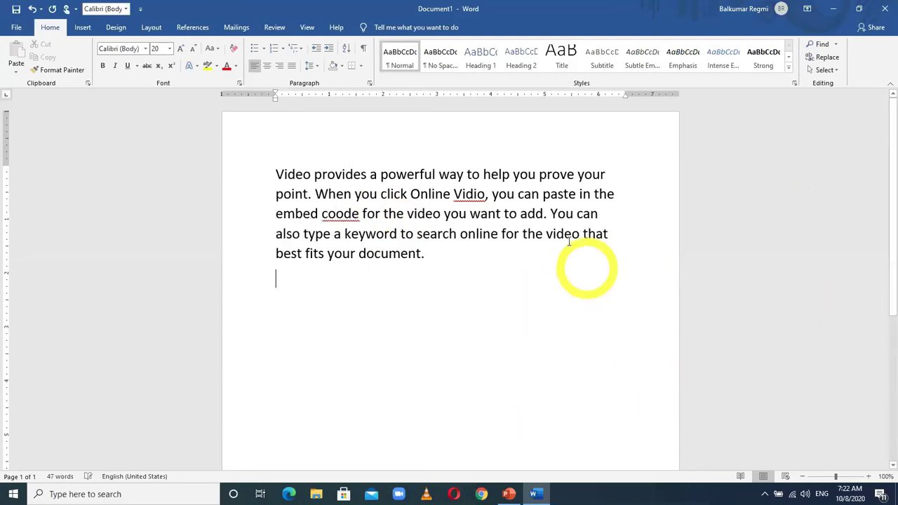
- Misspell "that" as "thet" at the end of the paragraph's fourth line
key(BackSpace)
key(BackSpace)
text(et)
click(501, 311)
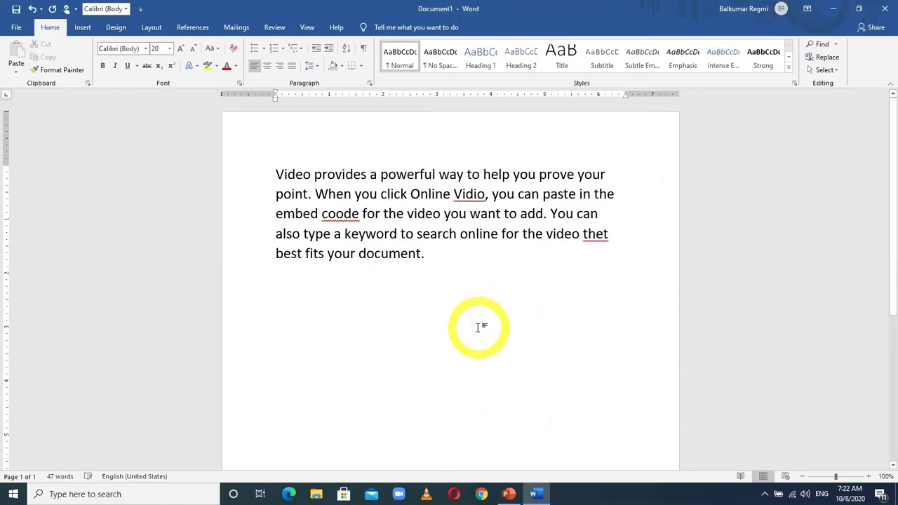
ctrl+scroll(462, 300, up, 5)
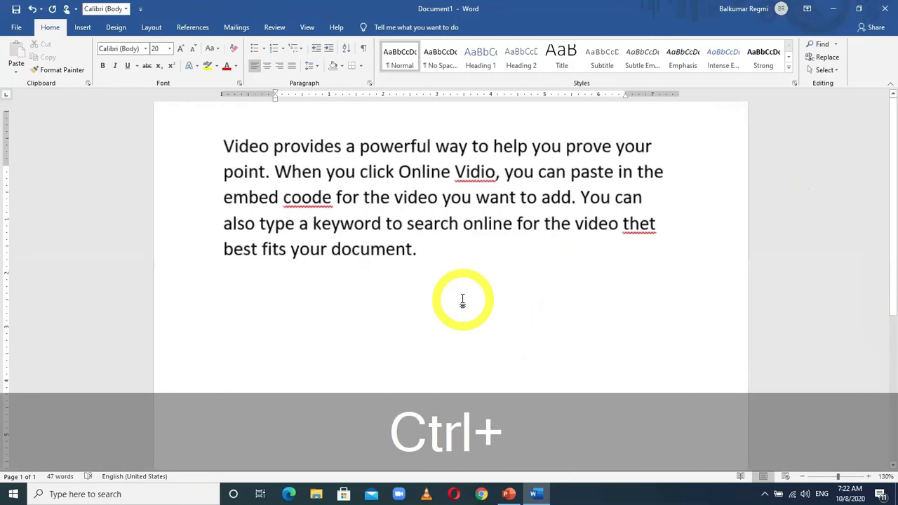
- Add a new line reading "Damak Jhapa" below the sample paragraph
click(432, 259)
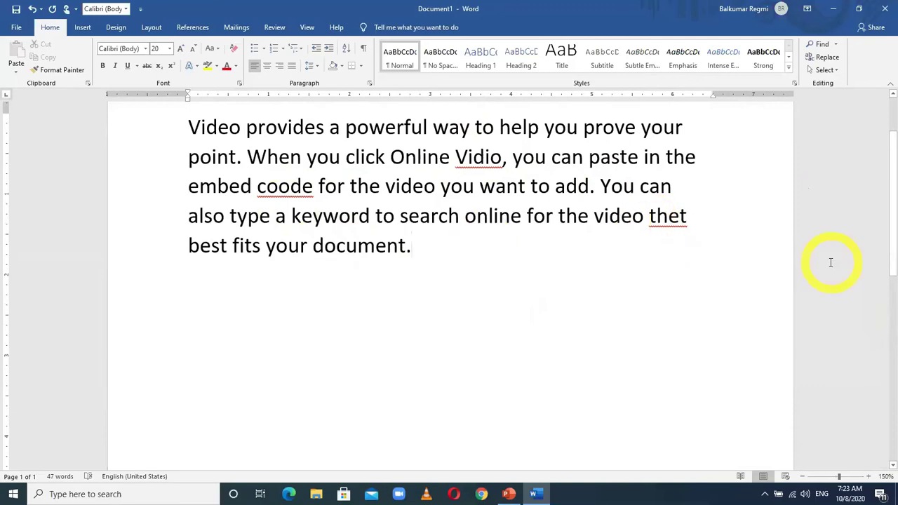
key(Return)
text(Dam)
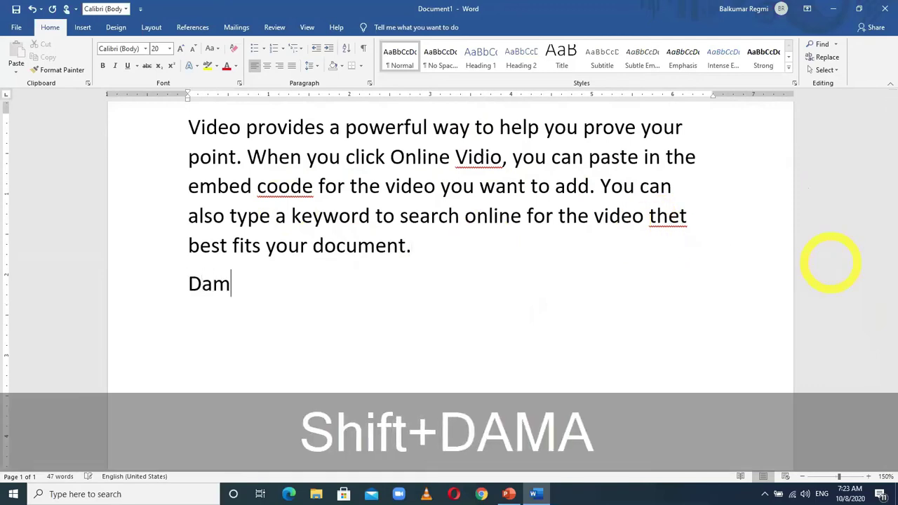
text(ak Jhaya)
key(BackSpace)
key(BackSpace)
text(p)
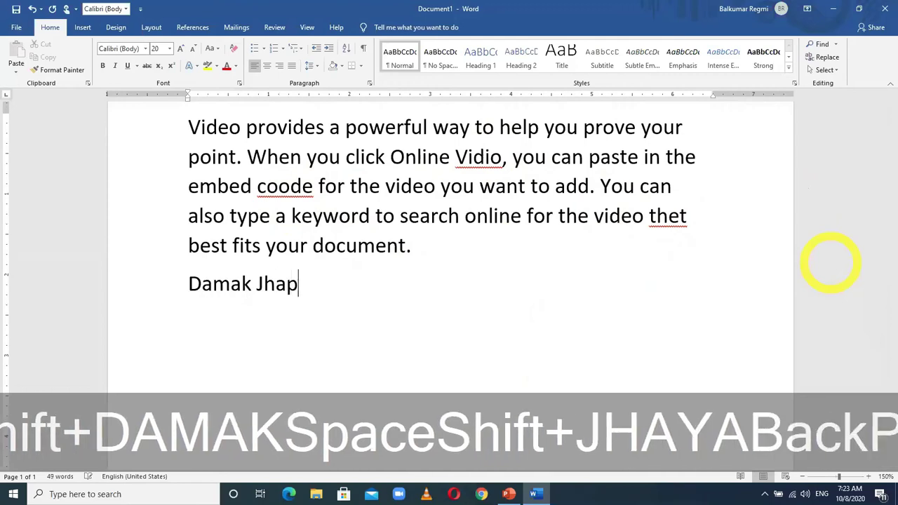
text(a)
key(Return)
click(218, 335)
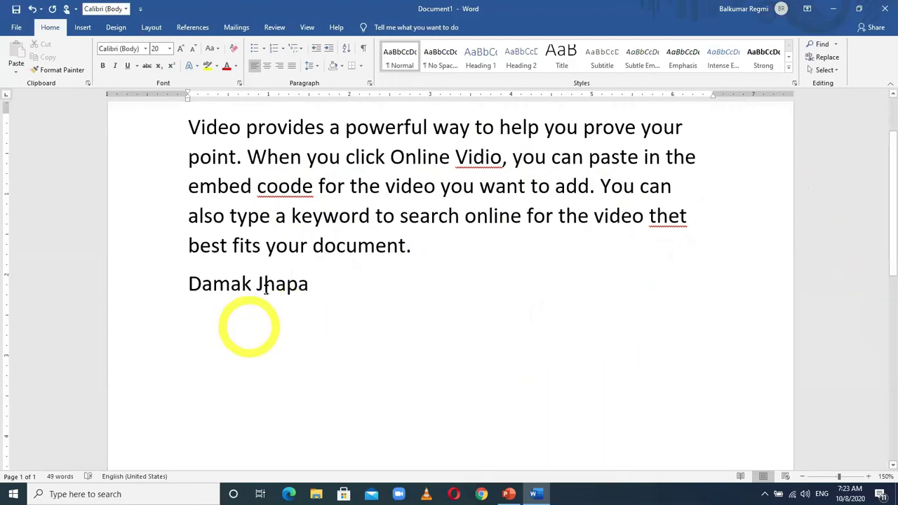
- Add another line reading "Suryoday Ilam" below "Damak Jhapa"
click(351, 286)
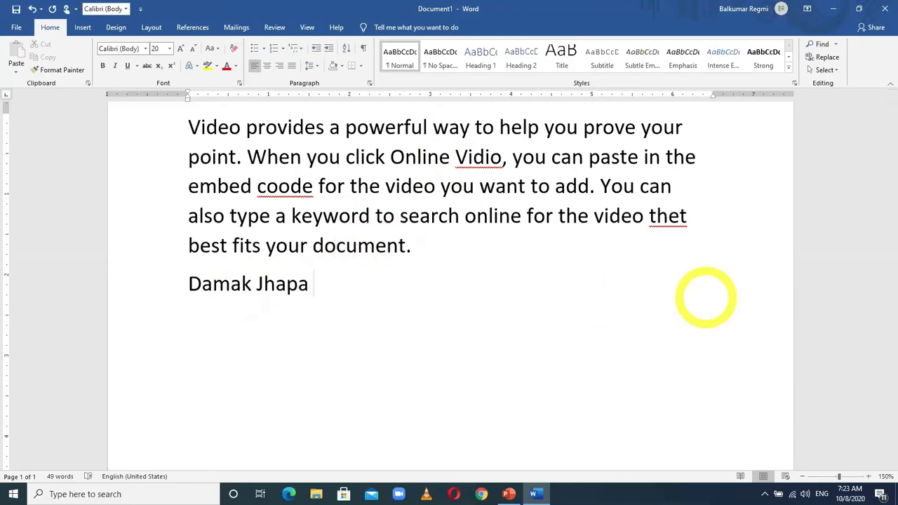
key(Return)
text(Suryoday Ila)
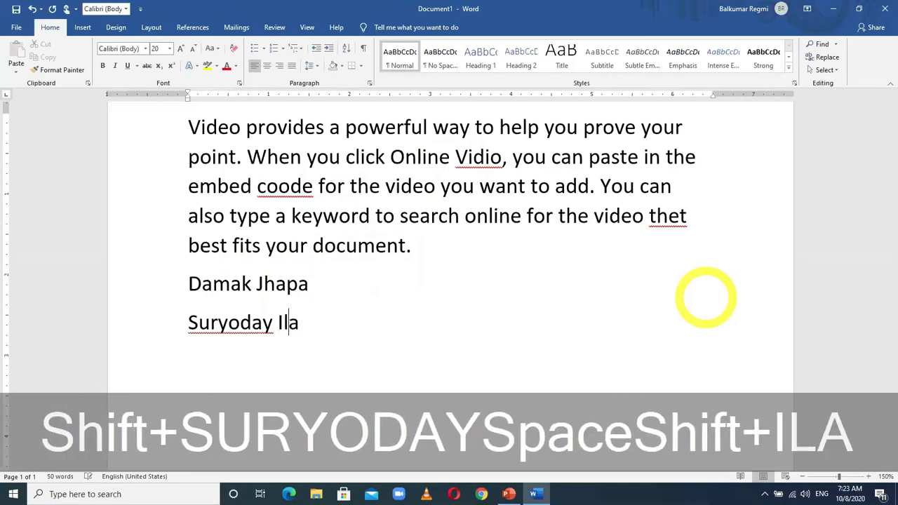
text(m)
key(Return)
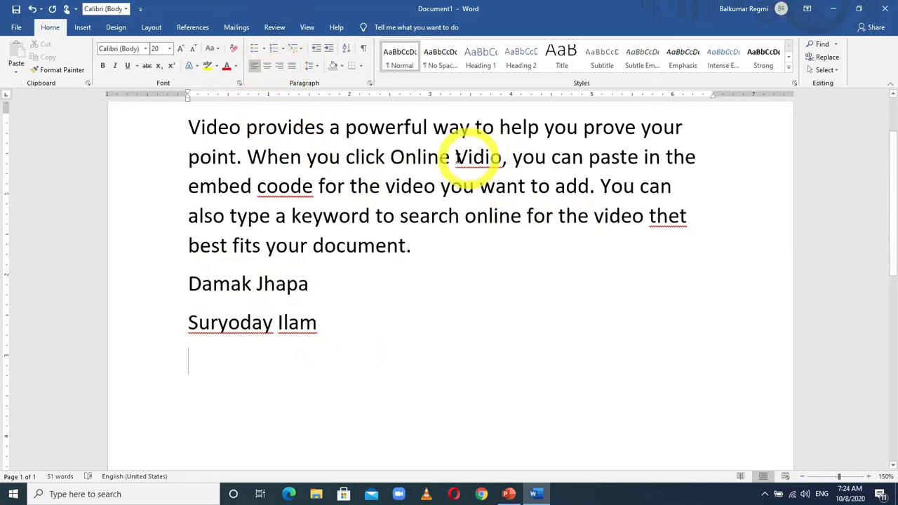
drag(455, 157, 504, 162)
drag(649, 216, 692, 219)
drag(257, 188, 310, 195)
drag(188, 324, 325, 332)
- Run the Spelling & Grammar check from the end of the last line and add "Suryoday" and "Ilam" to the dictionary
click(321, 332)
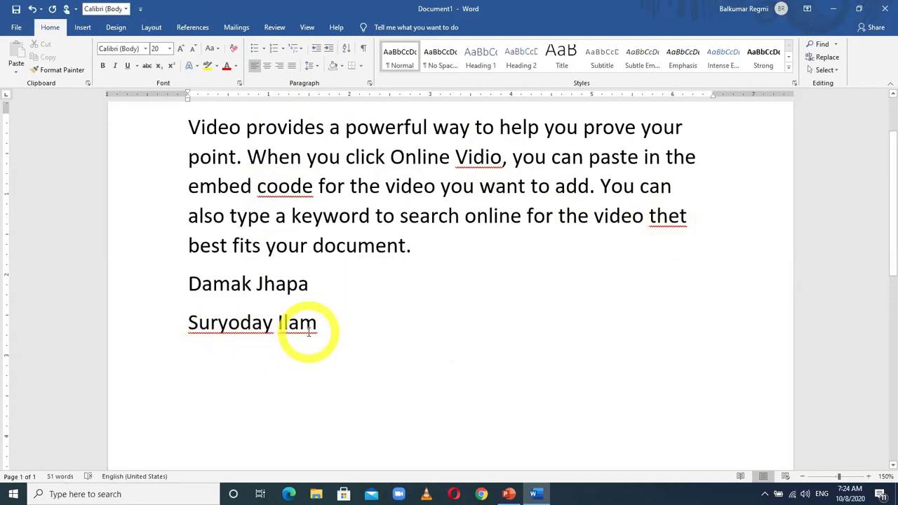
click(274, 28)
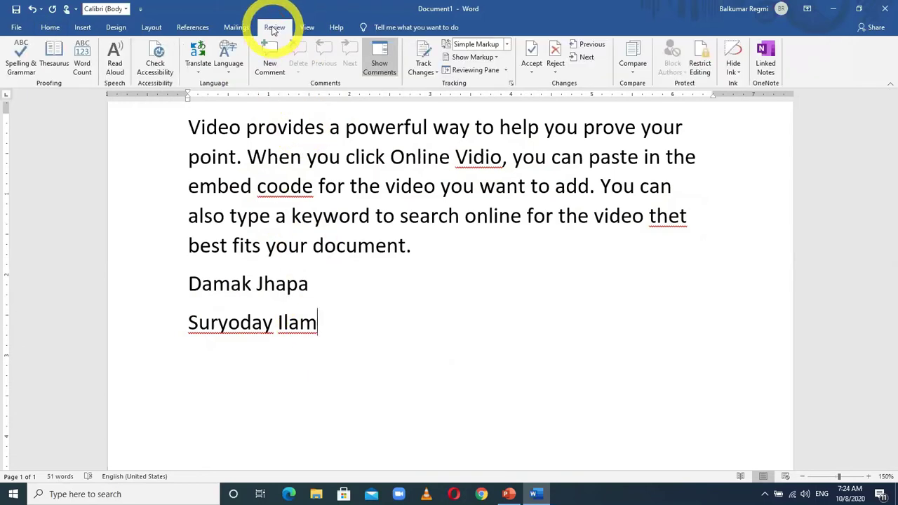
click(20, 62)
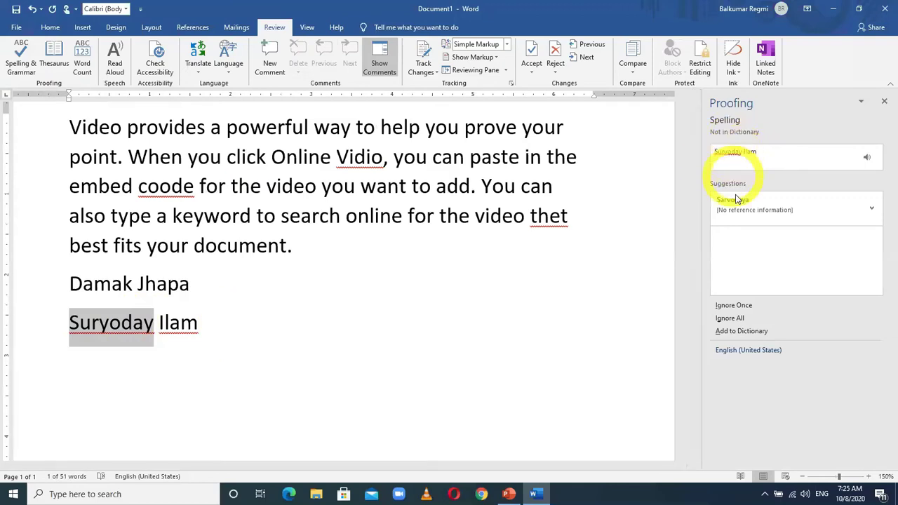
click(741, 337)
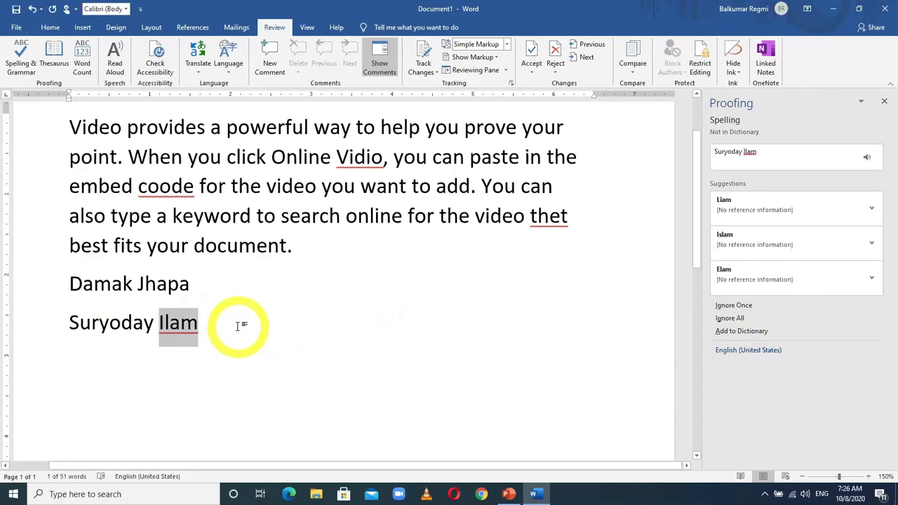
click(732, 331)
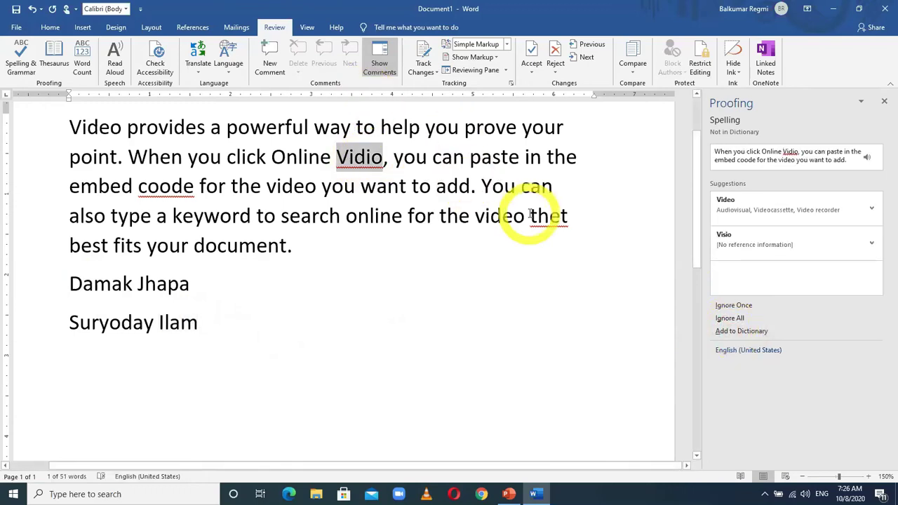
- Replace the flagged word "Vidio" with the suggested spelling "Video"
click(733, 210)
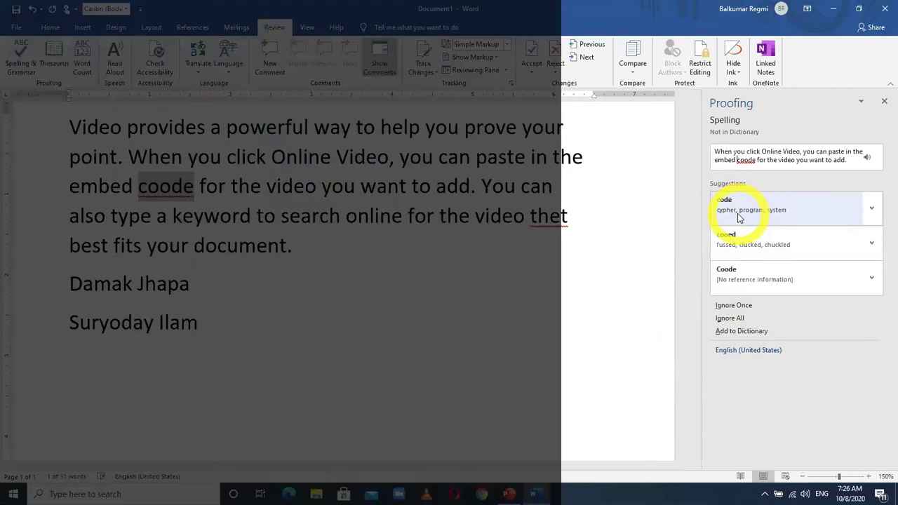
key(alt)
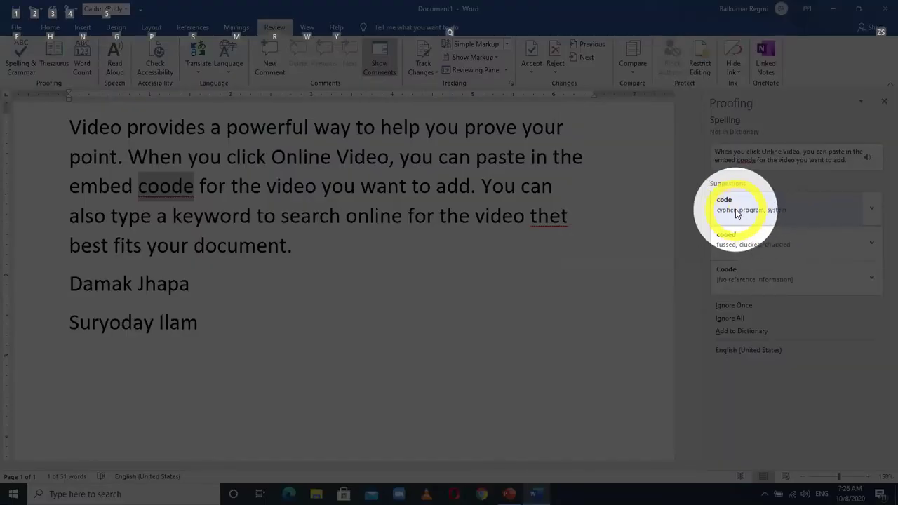
- Replace the flagged words "coode" with "code" and "thet" with "that" and finish the spelling check
click(742, 214)
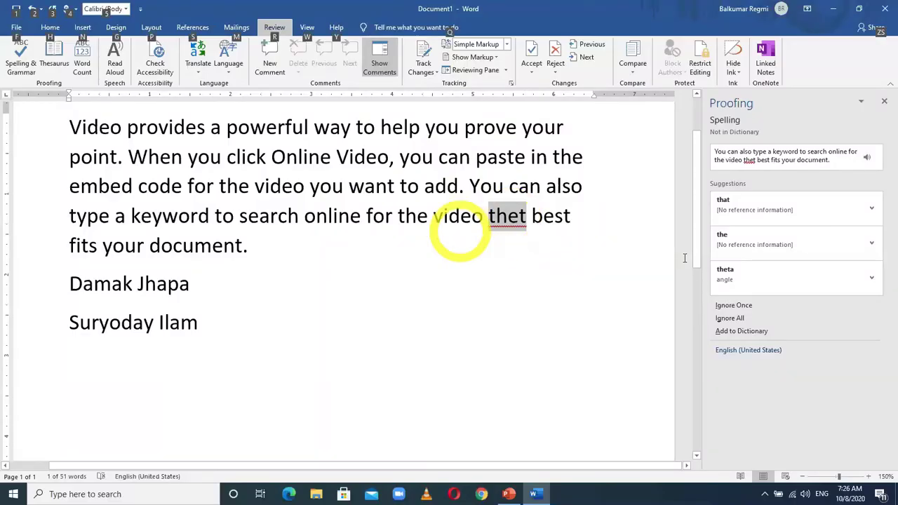
key(alt)
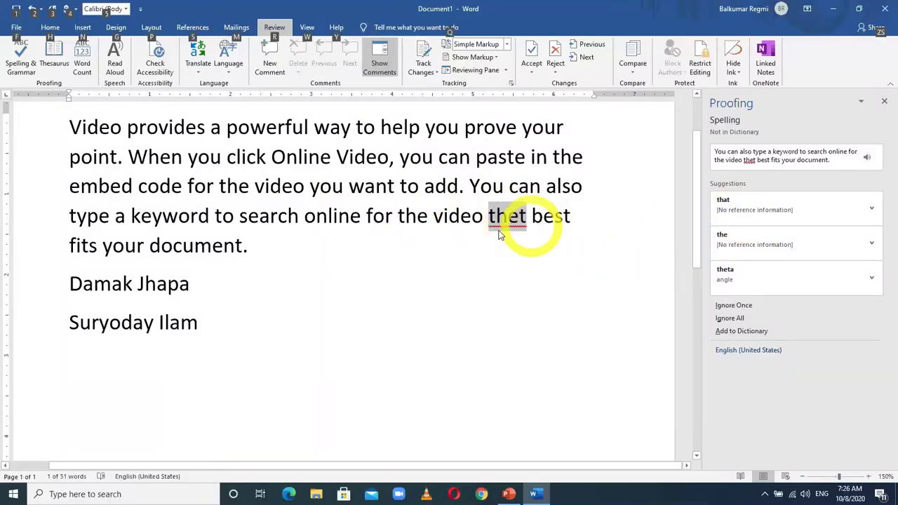
click(730, 204)
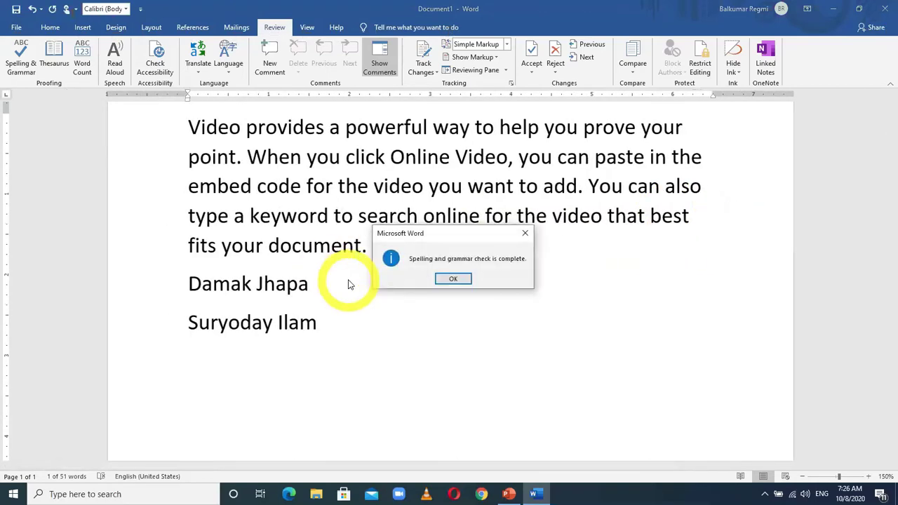
click(455, 279)
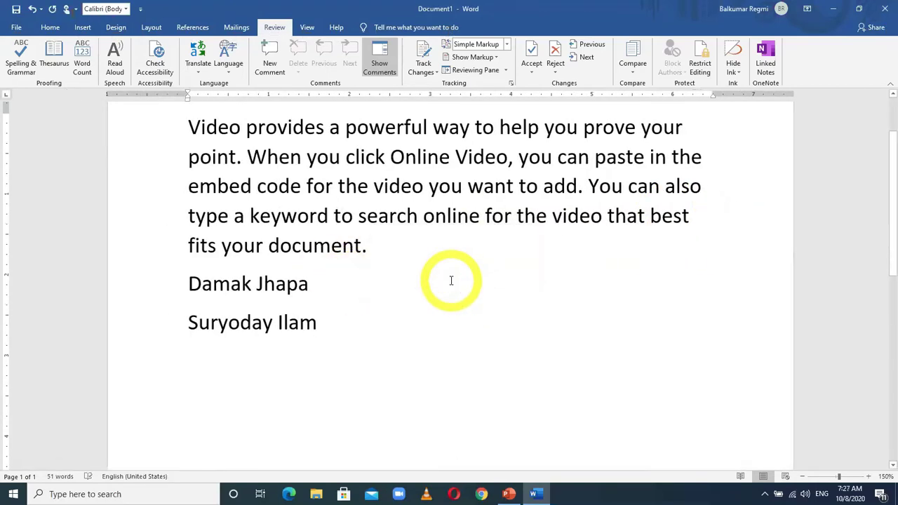
- Add a new line with the misspelled word "Suryodya" below "Suryoday Ilam"
key(Return)
text(Suryy)
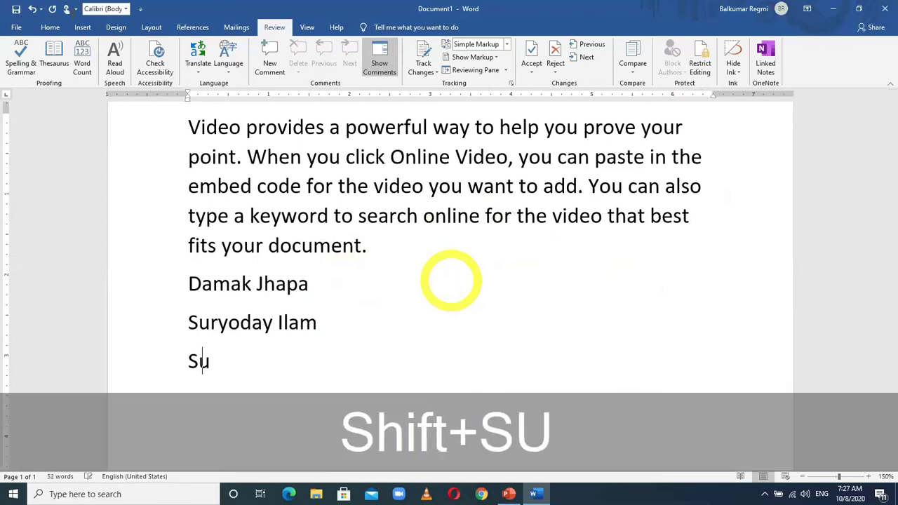
key(BackSpace)
text(odya)
key(Return)
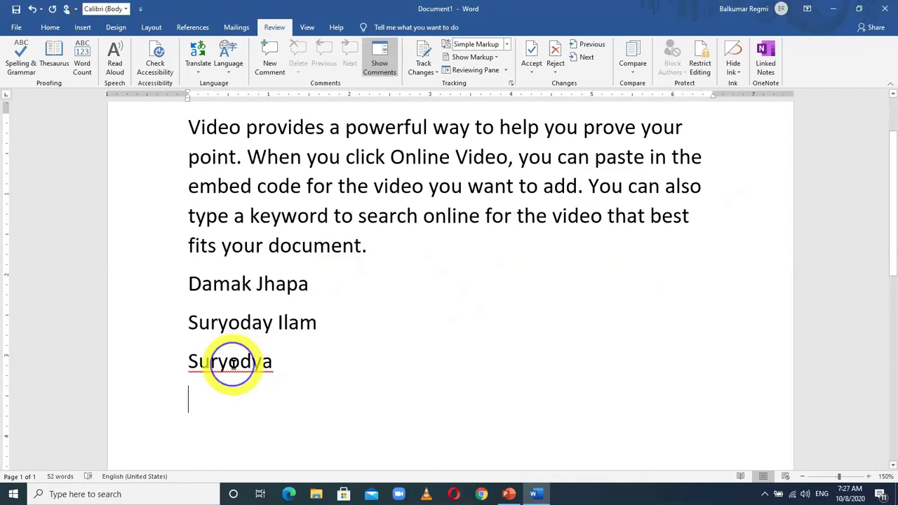
- Try to add an AutoCorrect entry that replaces the flagged word "Suryodya" with "Suryoday"
right_click(233, 365)
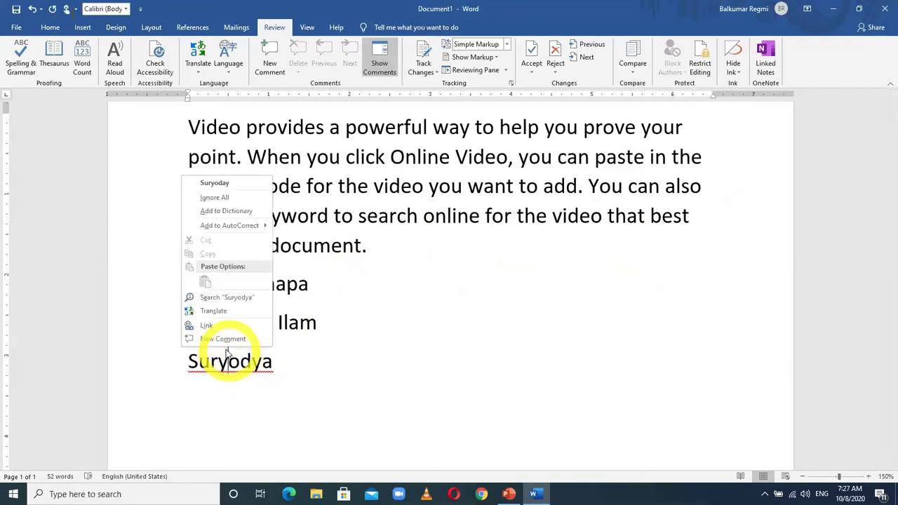
mouse_move(233, 230)
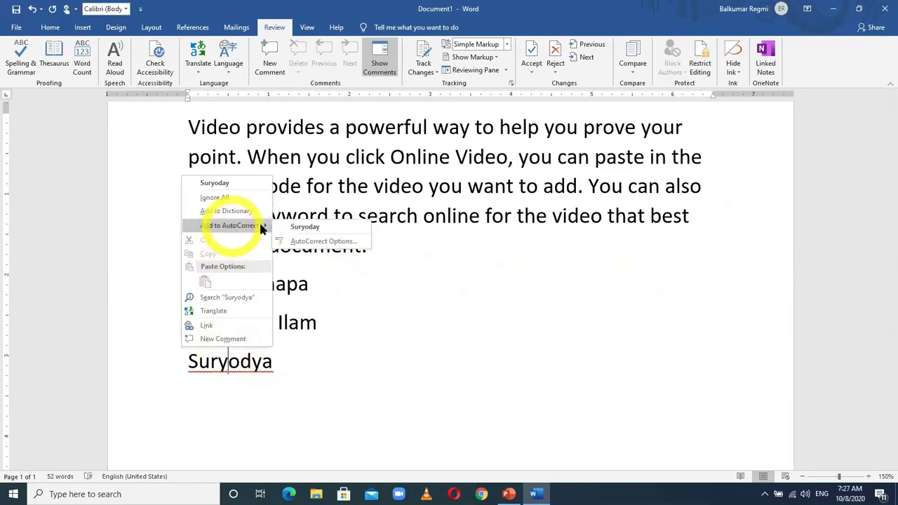
click(305, 228)
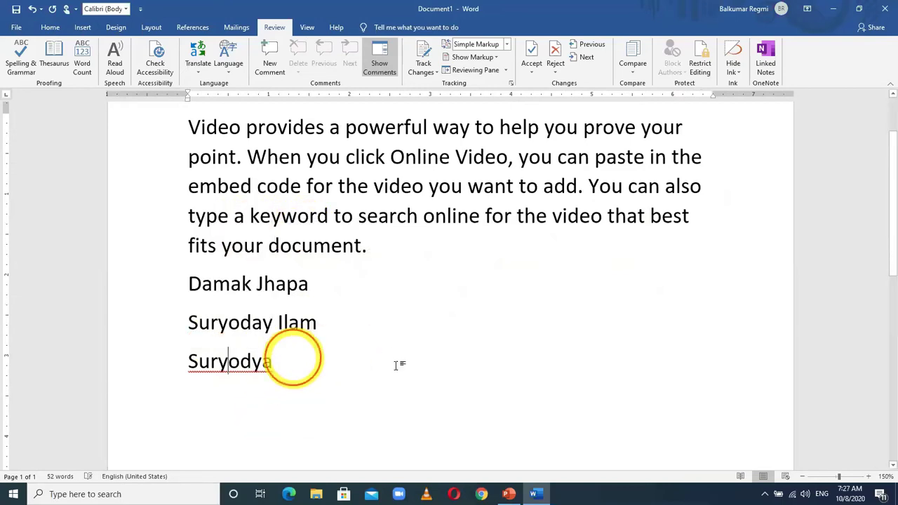
- Retype the ending of "Suryodya" so that the last line reads "Suryoday"
click(426, 365)
key(BackSpace)
key(BackSpace)
key(BackSpace)
key(BackSpace)
key(BackSpace)
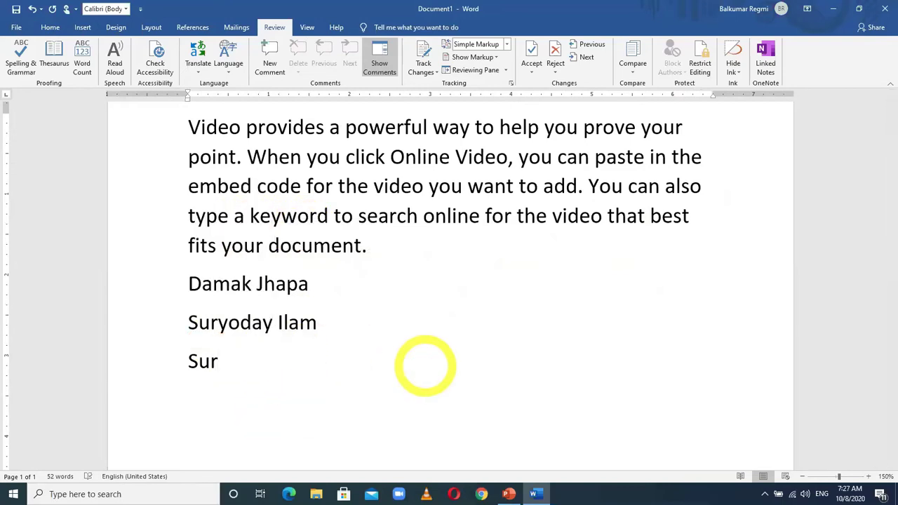
text(yoday)
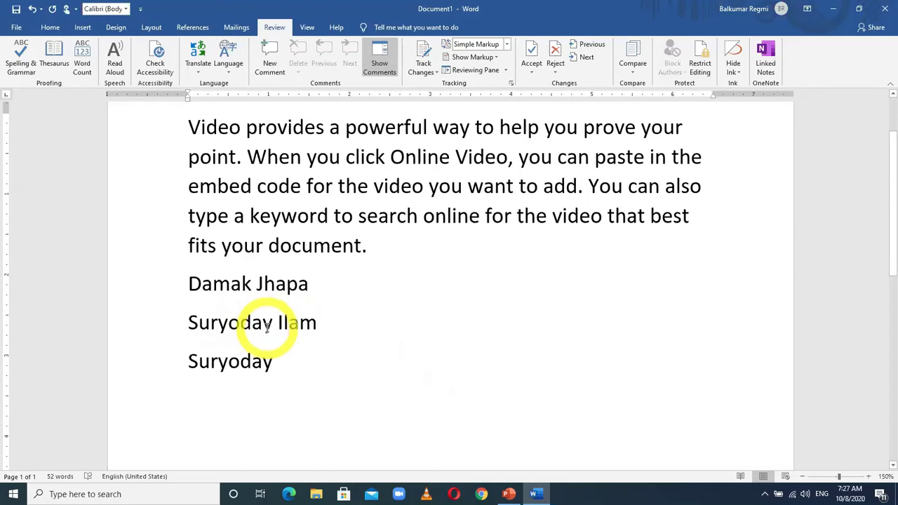
- Add a new line reading "Suryodaya" below "Suryoday" and add that flagged word to the dictionary
key(Return)
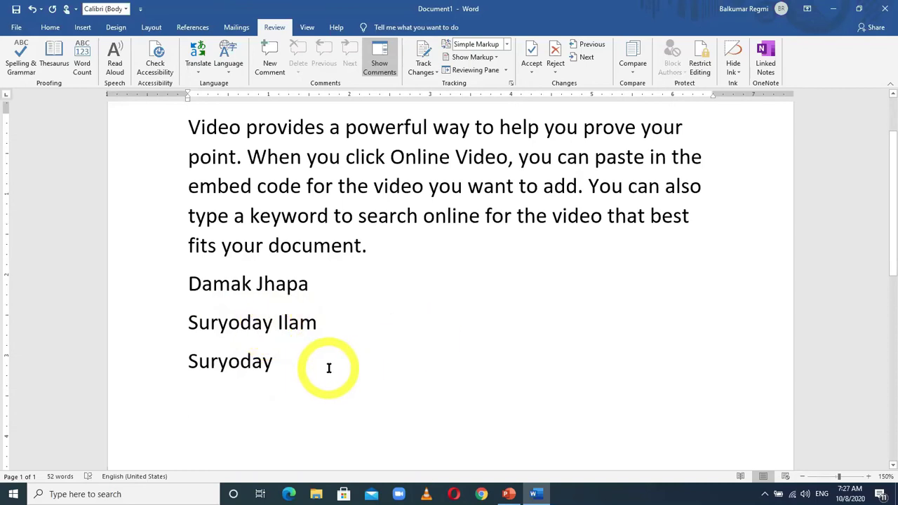
text(Suryoda)
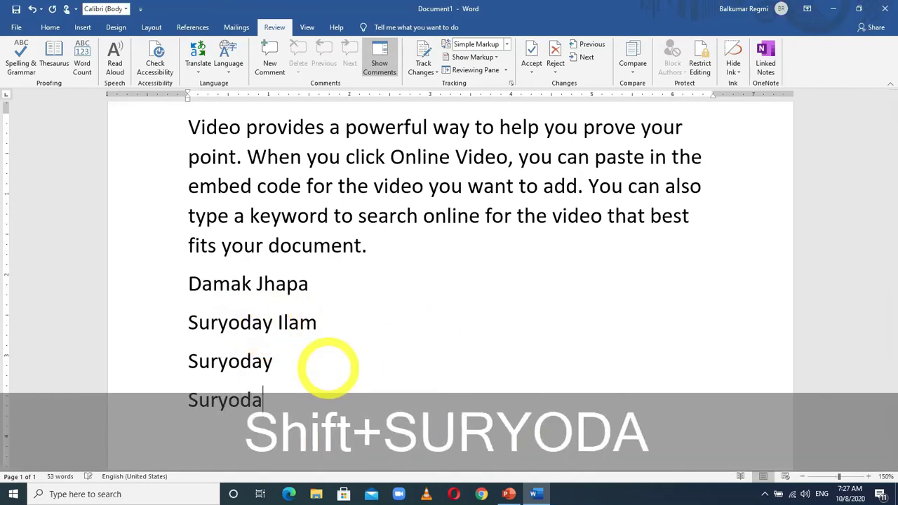
text(ya)
key(Return)
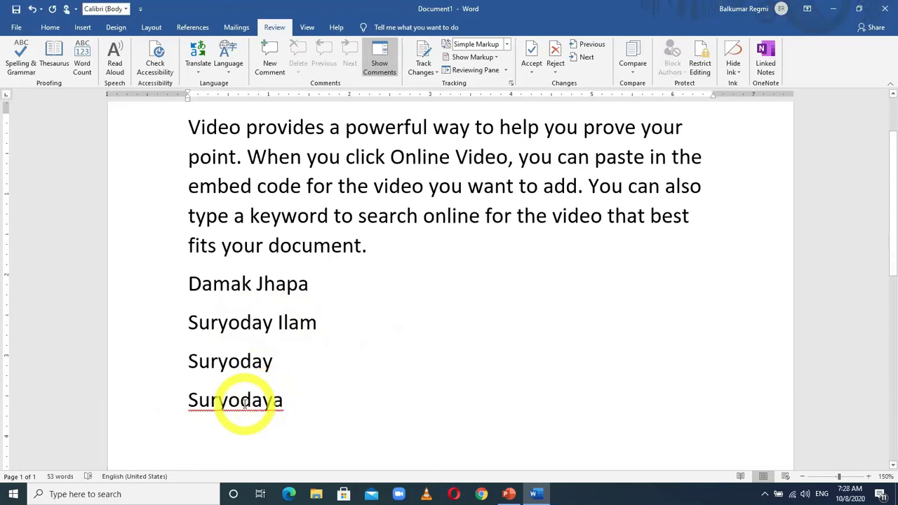
right_click(243, 404)
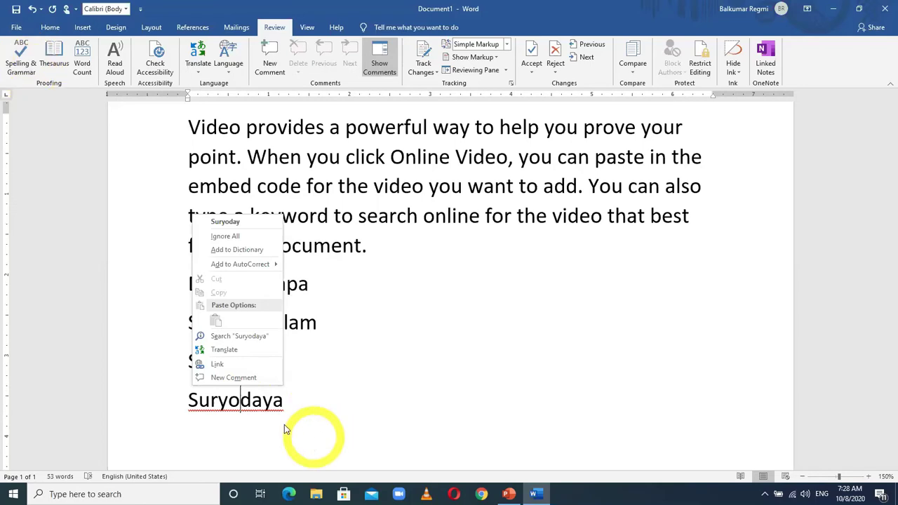
click(232, 254)
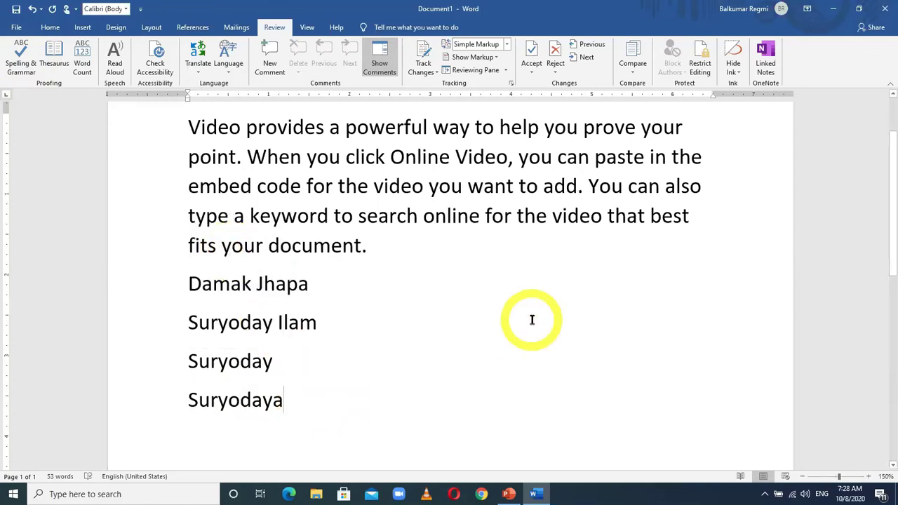
- Split the sample paragraph before "online" and insert "Suryodaya" after the word "search"
click(423, 216)
key(Return)
key(Left)
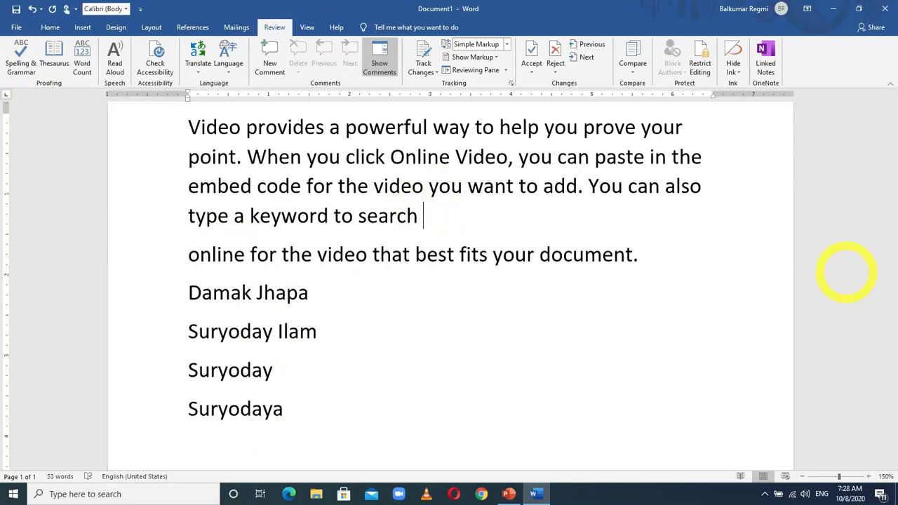
text(Suryodya)
key(BackSpace)
text(aya)
- Add a line reading "Morang" below the first part of the split paragraph, followed by a new empty line
key(Return)
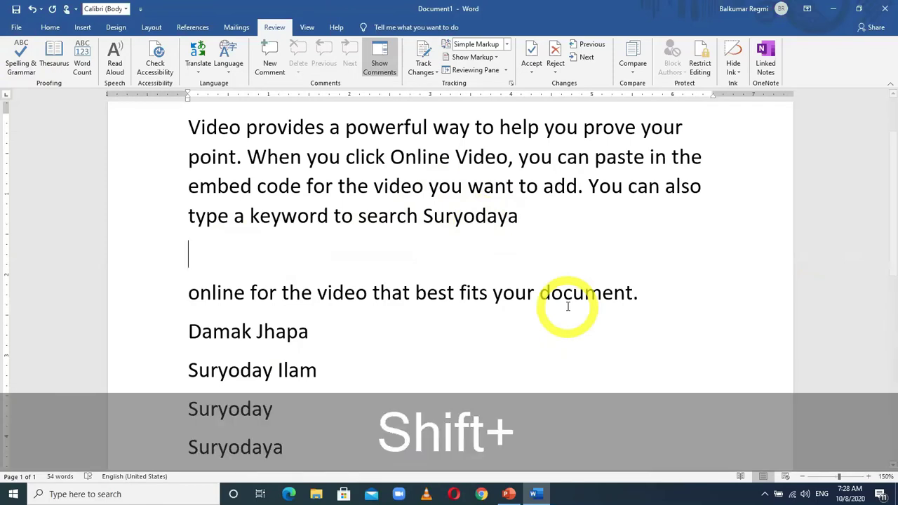
text(Morang)
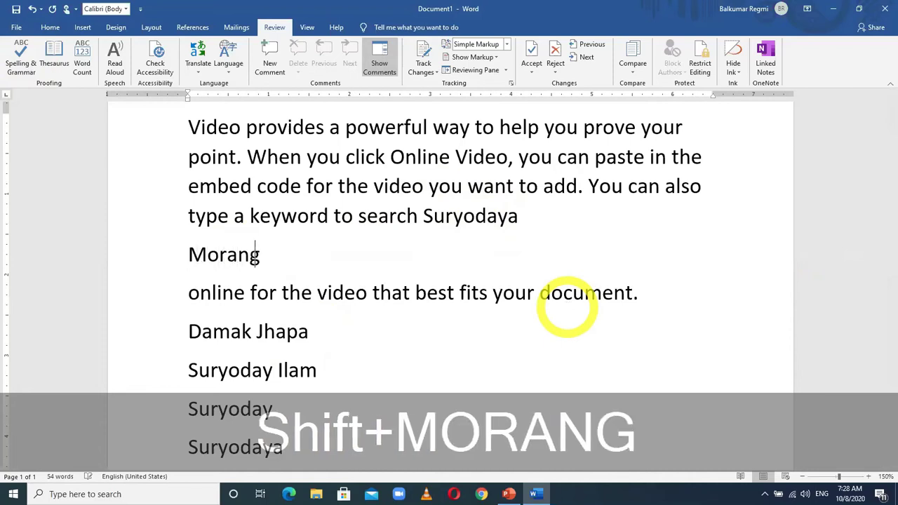
key(Return)
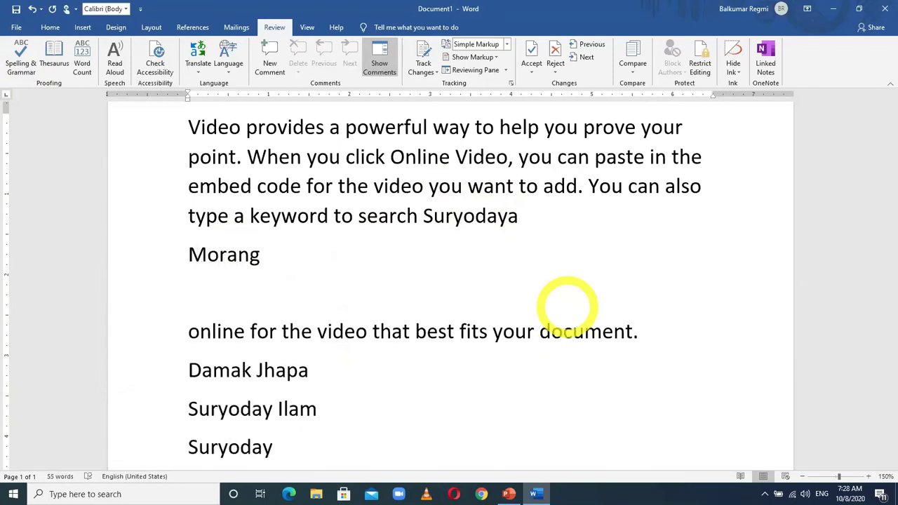
text(Kathmand)
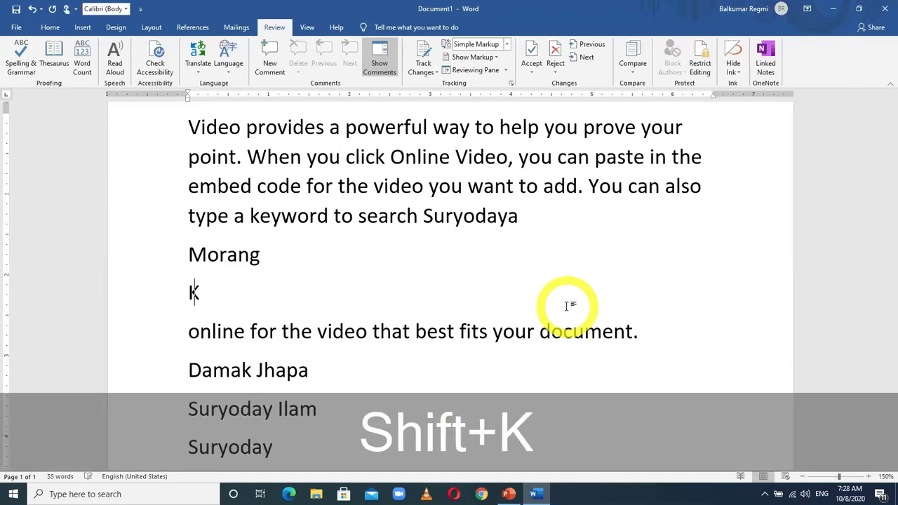
key(BackSpace)
key(BackSpace)
key(BackSpace)
key(BackSpace)
key(BackSpace)
key(BackSpace)
key(BackSpace)
key(BackSpace)
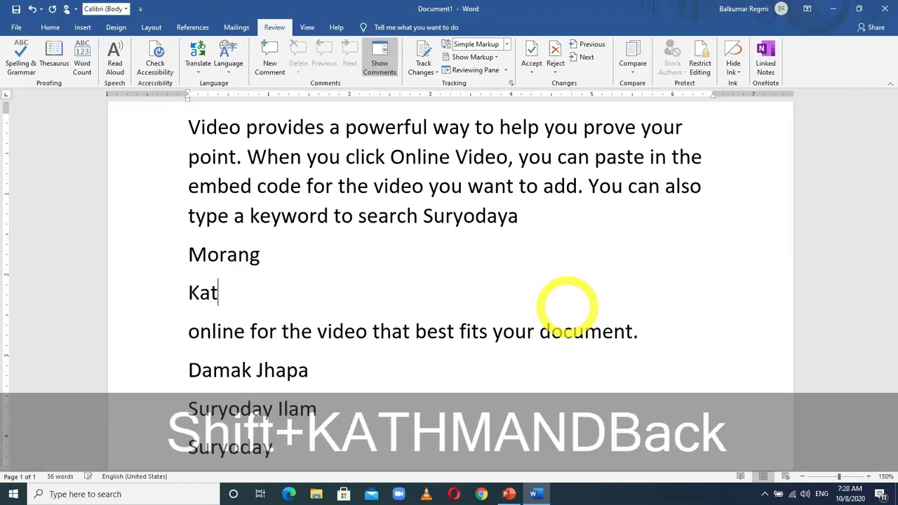
- Enter "Pokhara" on the empty line below "Morang" and start another line
text(Pokhara)
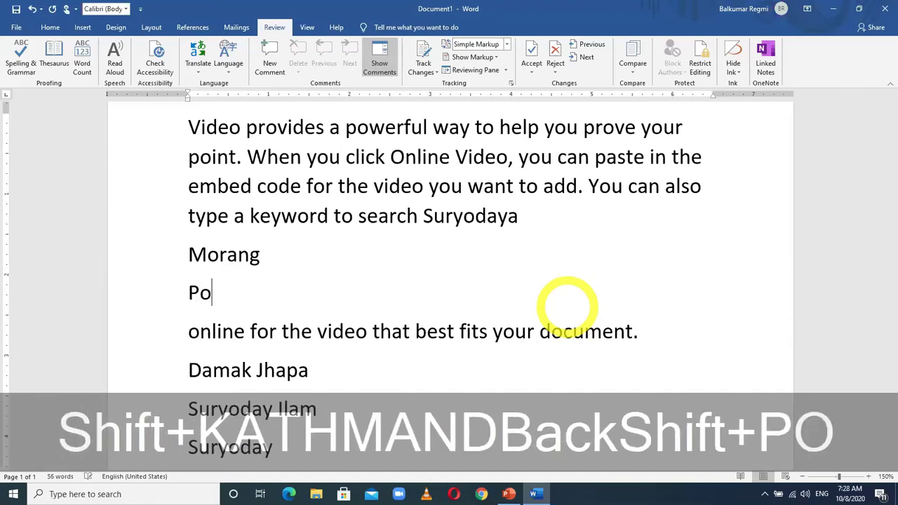
key(Return)
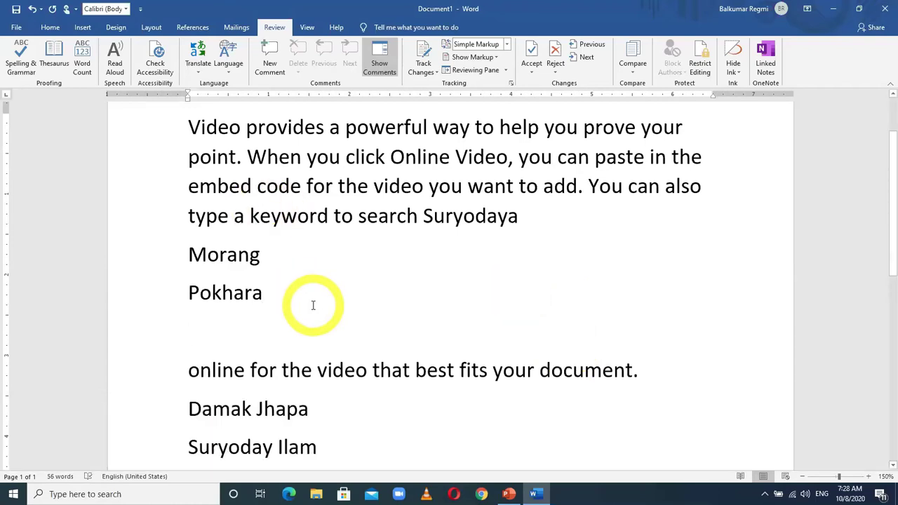
- Add a line with the misspelled word "Beautifullll" below "Pokhara" and ignore all occurrences of that spelling
text(Beautifullll)
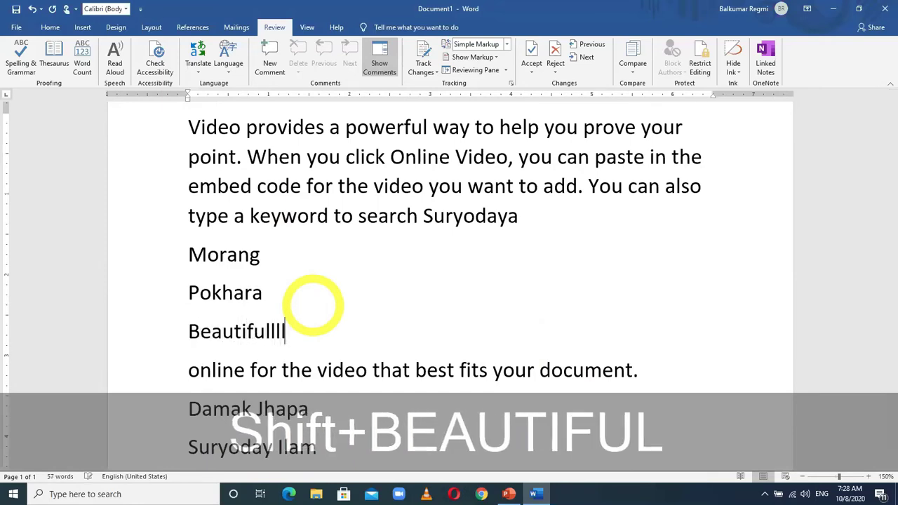
key(Return)
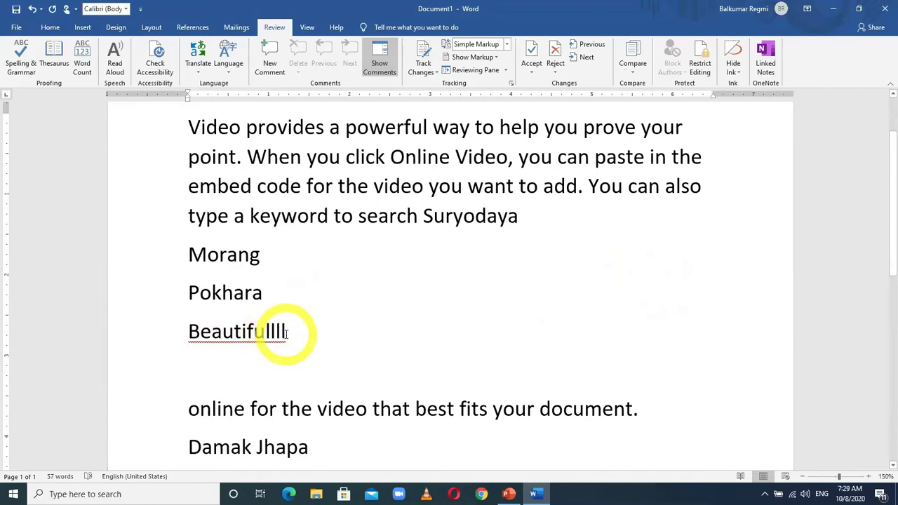
right_click(244, 336)
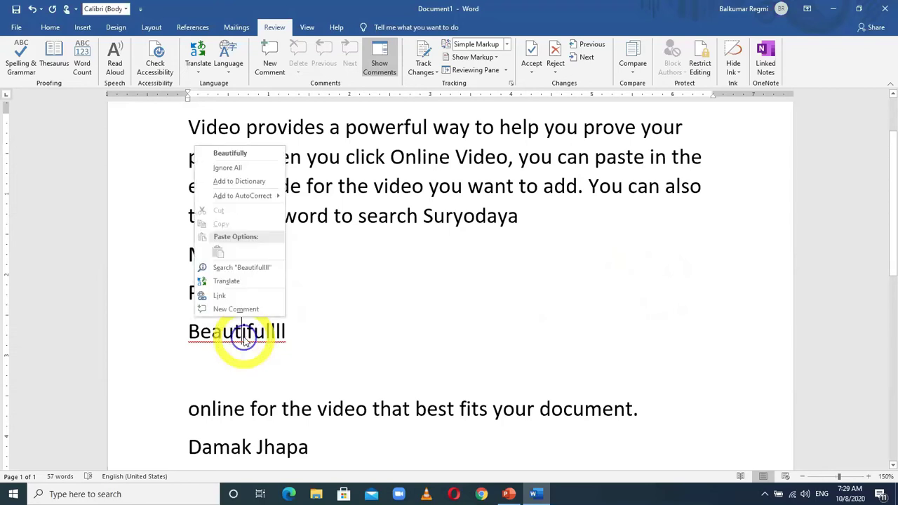
click(226, 169)
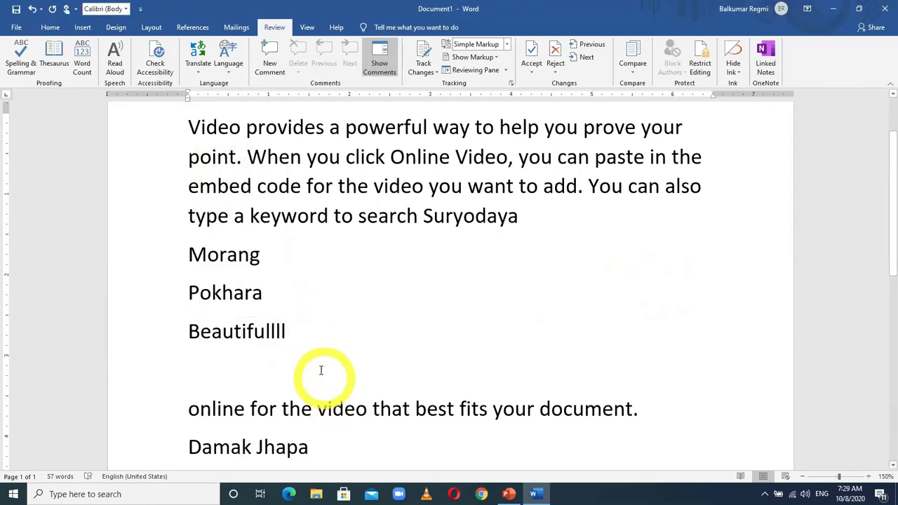
- Insert a new line reading "Beautifullll" between "Damak Jhapa" and "Suryoday Ilam"
click(365, 443)
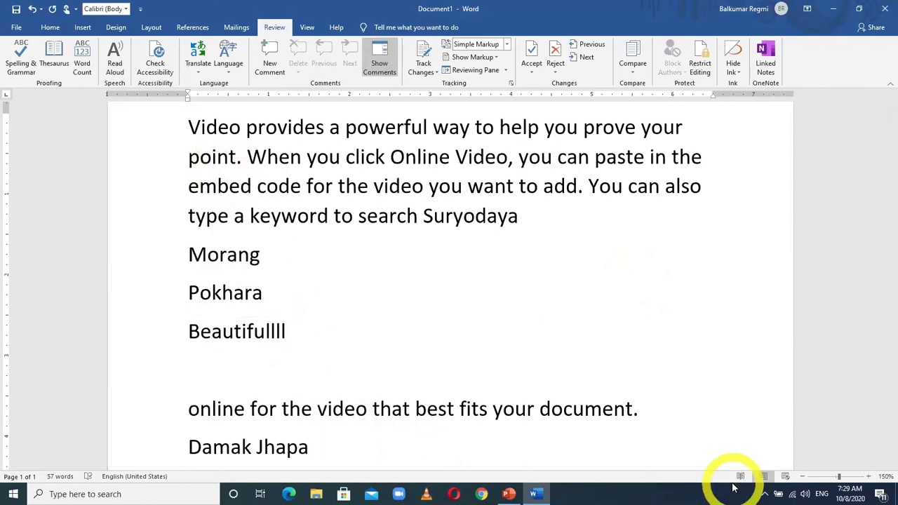
scroll(734, 487, down, 1)
text(Beu)
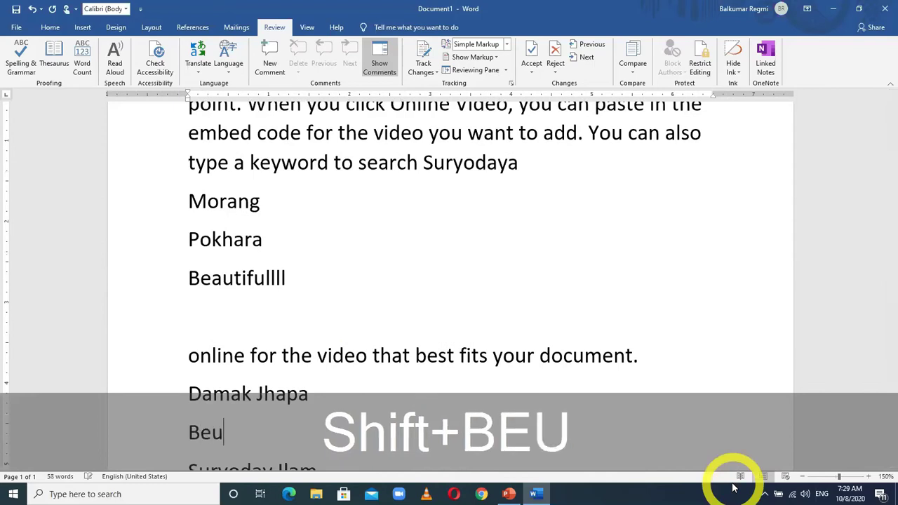
key(BackSpace)
text(autifu)
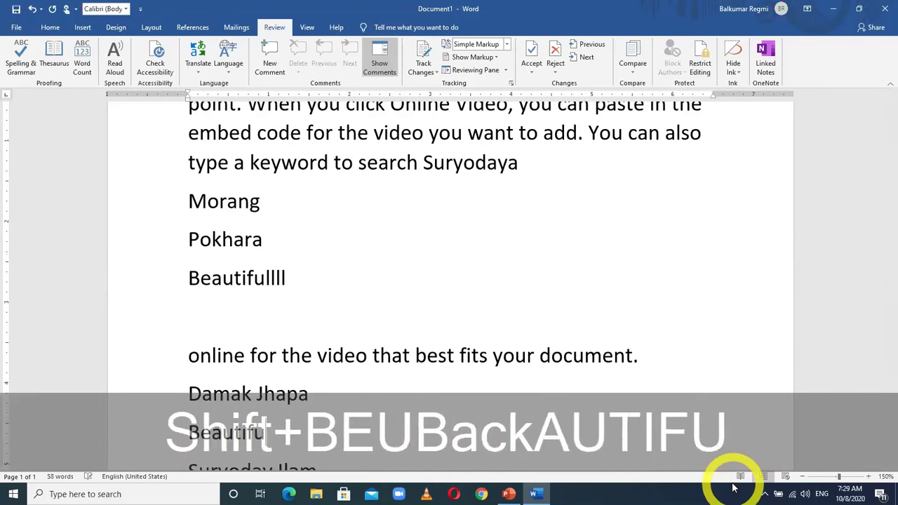
text(llll)
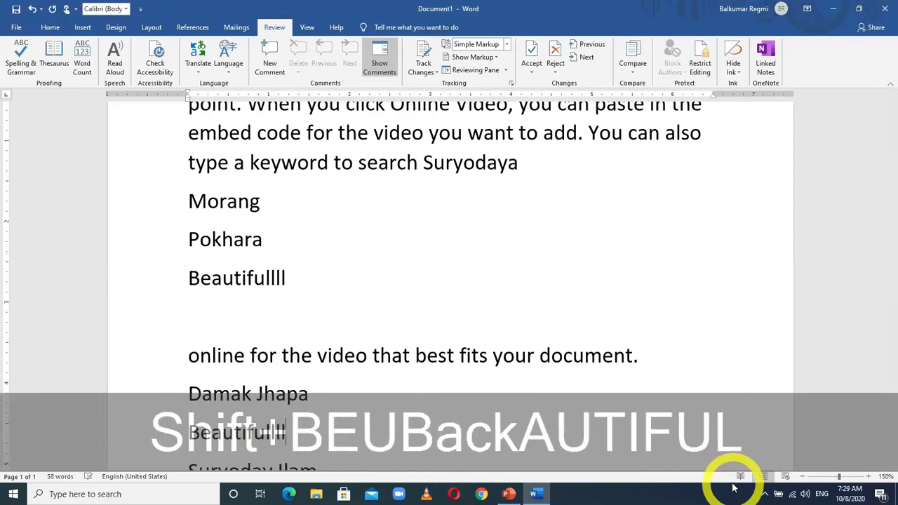
click(487, 268)
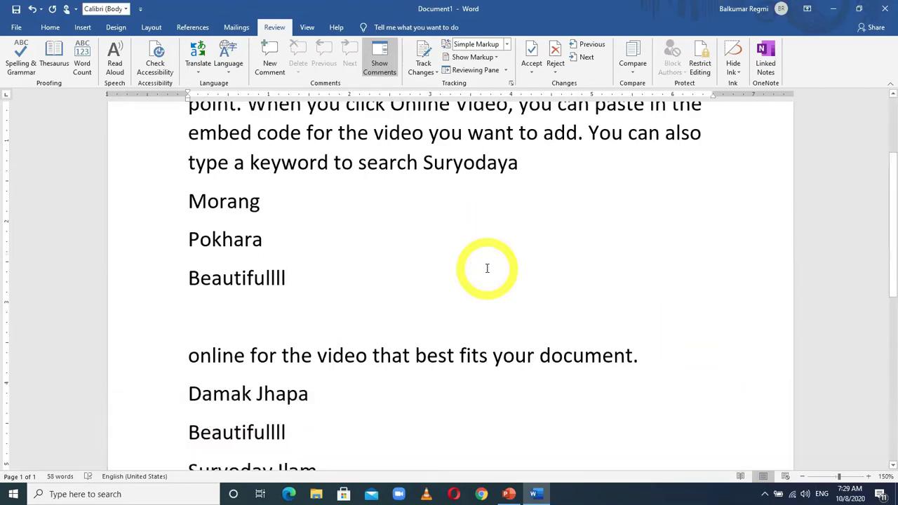
scroll(311, 407, down, 1)
scroll(315, 411, up, 1)
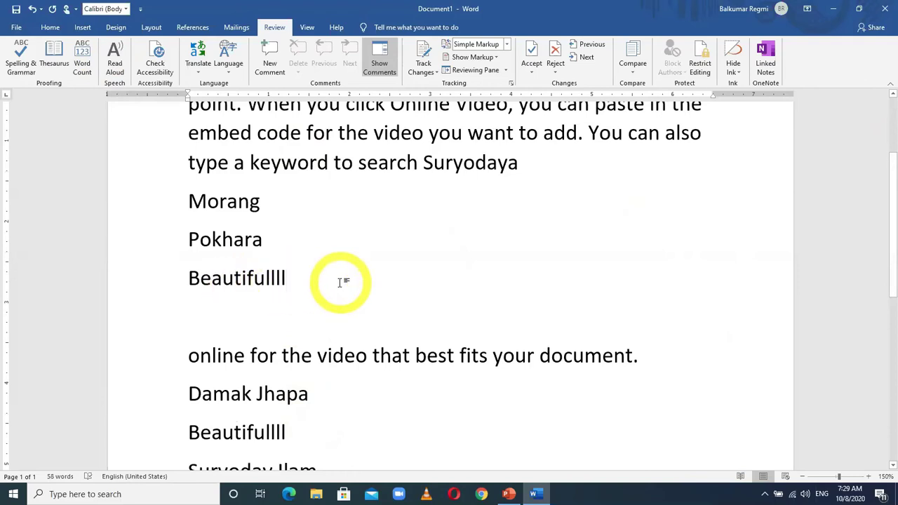
scroll(341, 281, up, 2)
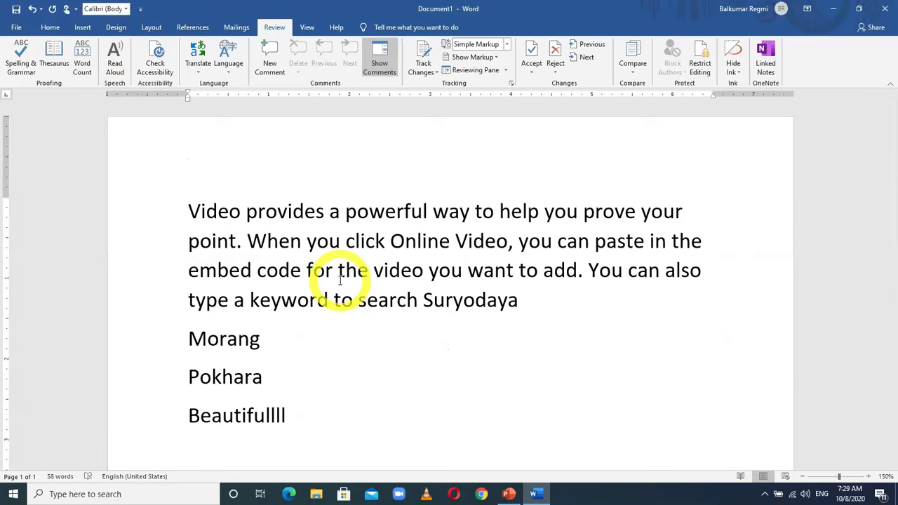
- Misspell "Online" as "Ofline" in the first paragraph and look at the correction options offered for it
click(405, 242)
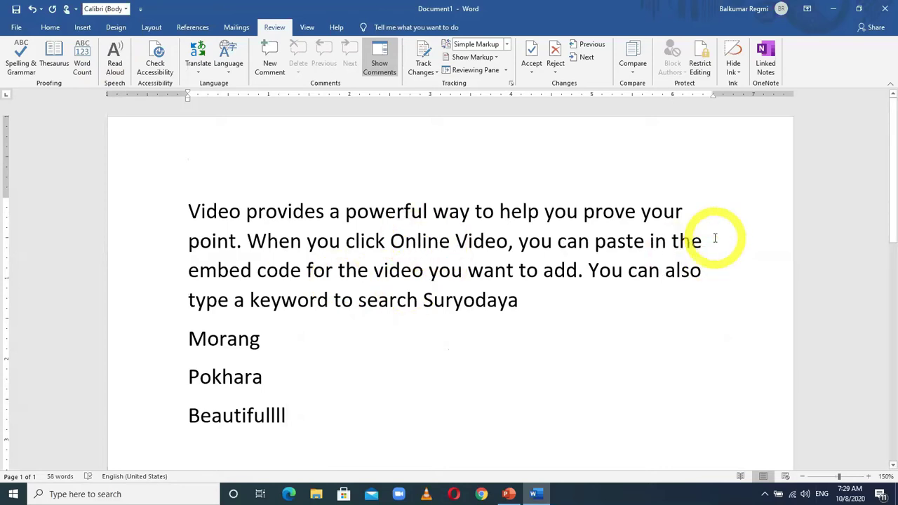
key(Delete)
text(l)
key(Delete)
text(f)
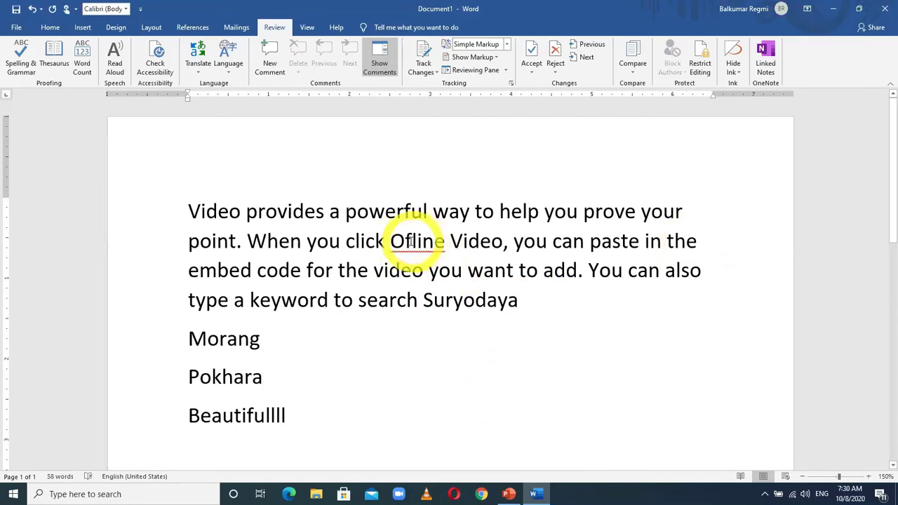
right_click(412, 240)
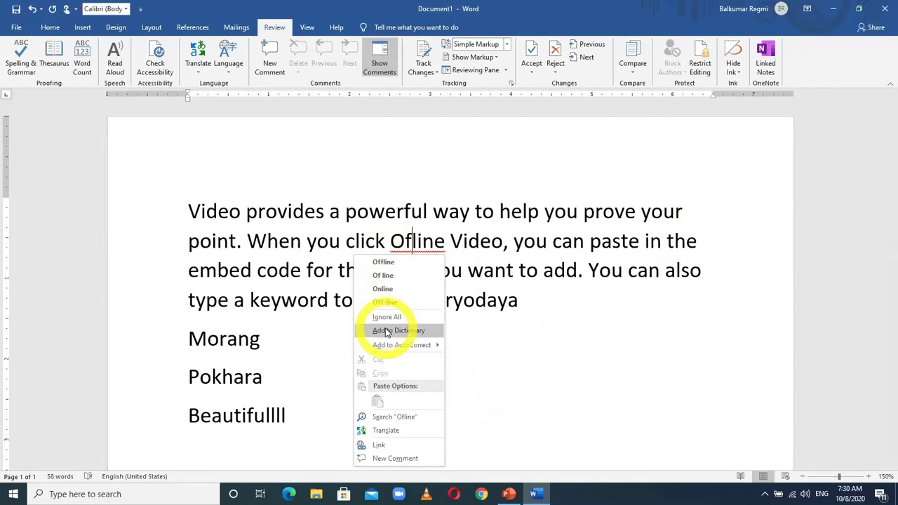
click(522, 306)
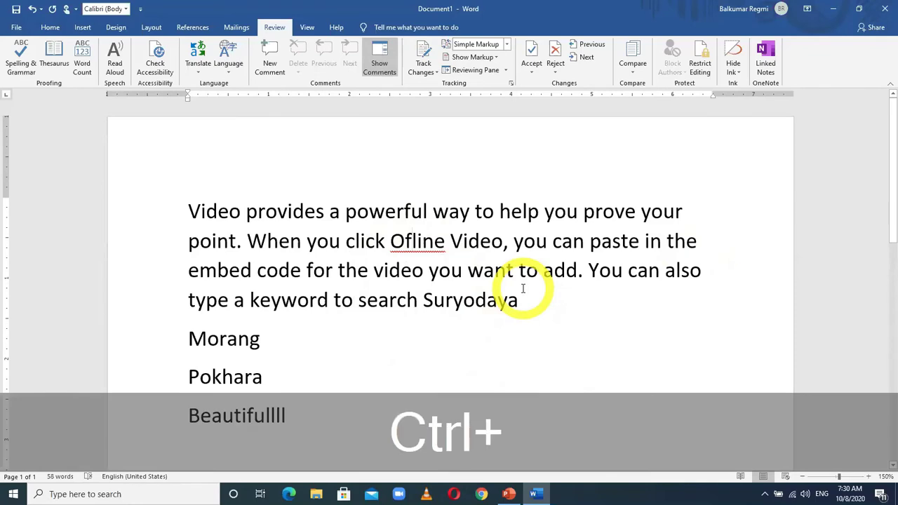
- Delete all text in the document and switch to PowerPoint with the "Check Spelling and Grammar" slide
key(ctrl+a)
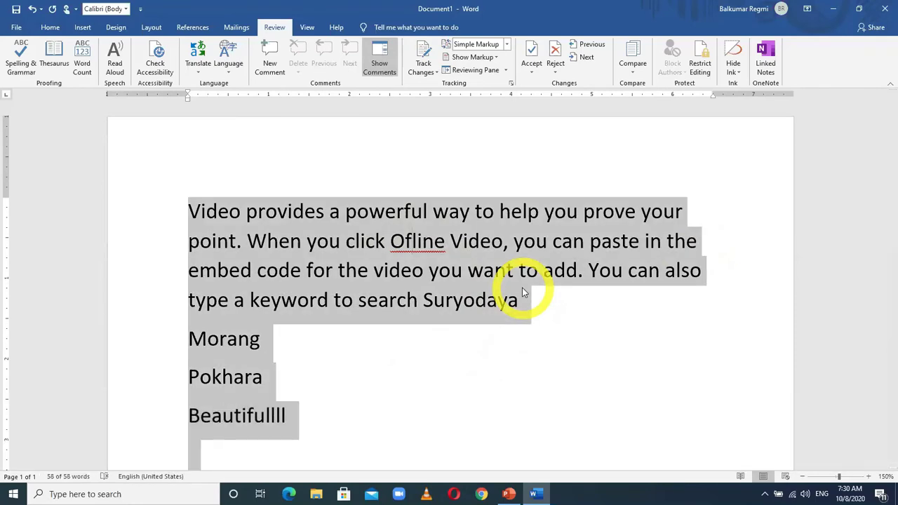
key(Delete)
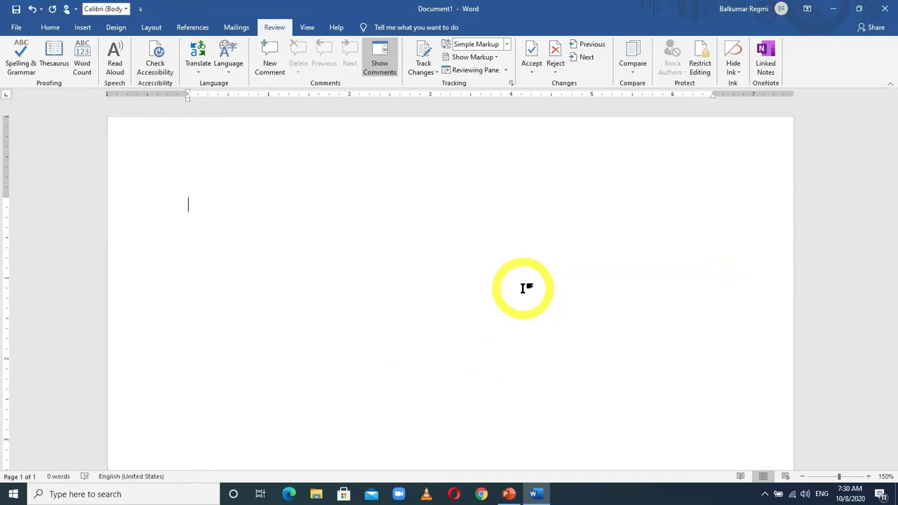
click(509, 494)
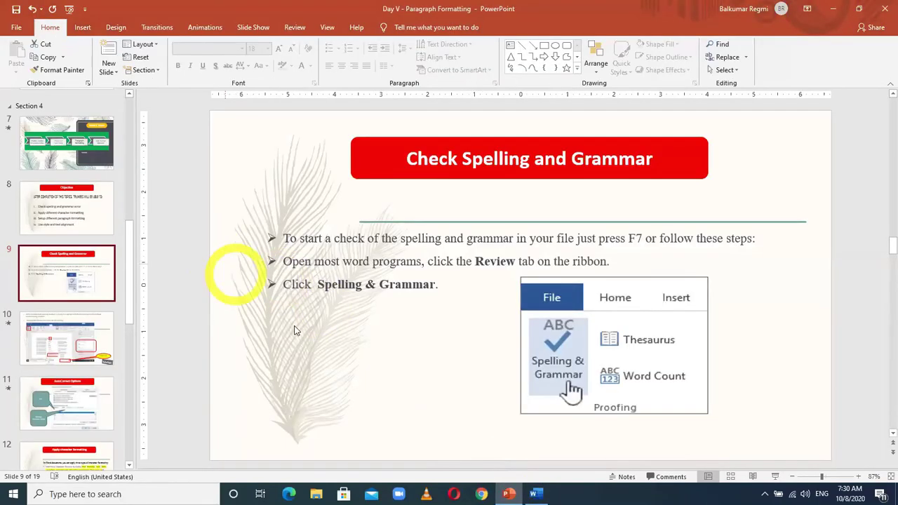
click(511, 494)
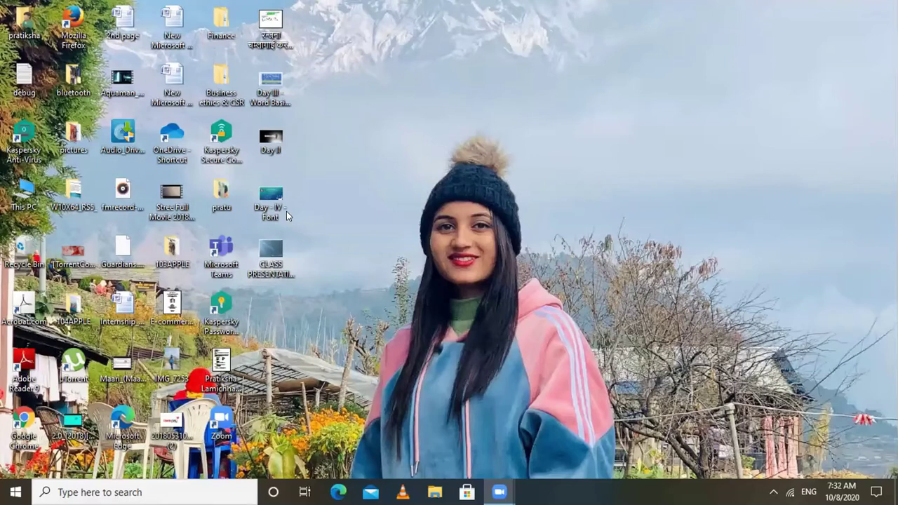
- Launch Microsoft Word from the Run dialog with the command winword
click(90, 483)
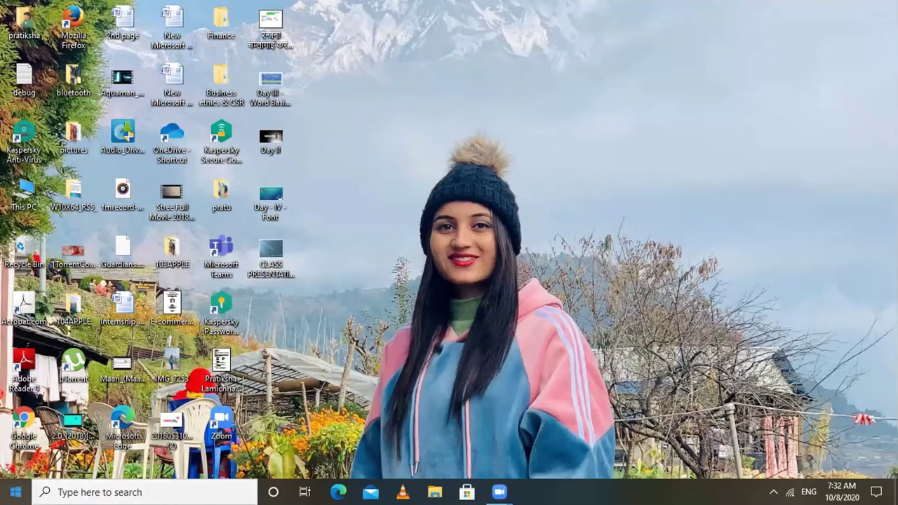
key(super)
key(super+r)
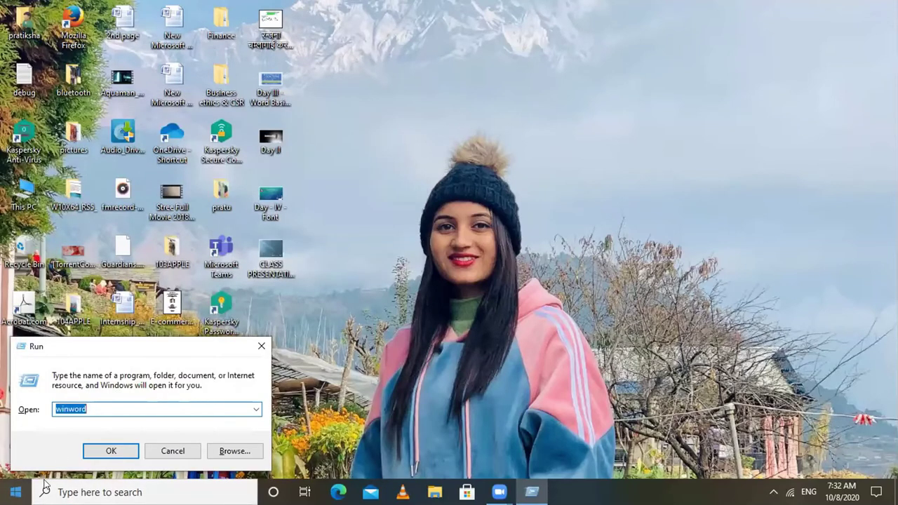
click(110, 451)
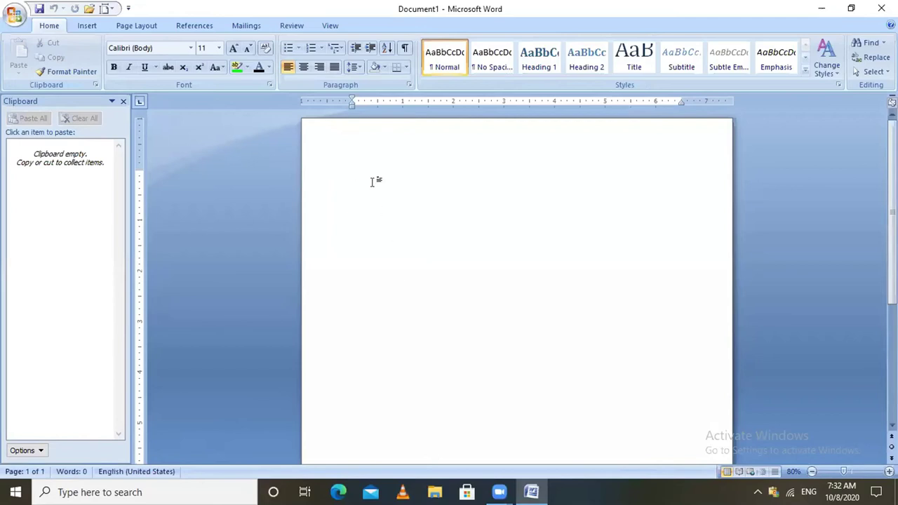
- Enter "SURYODAYA" as the first line of the blank document and start a new line
text(s)
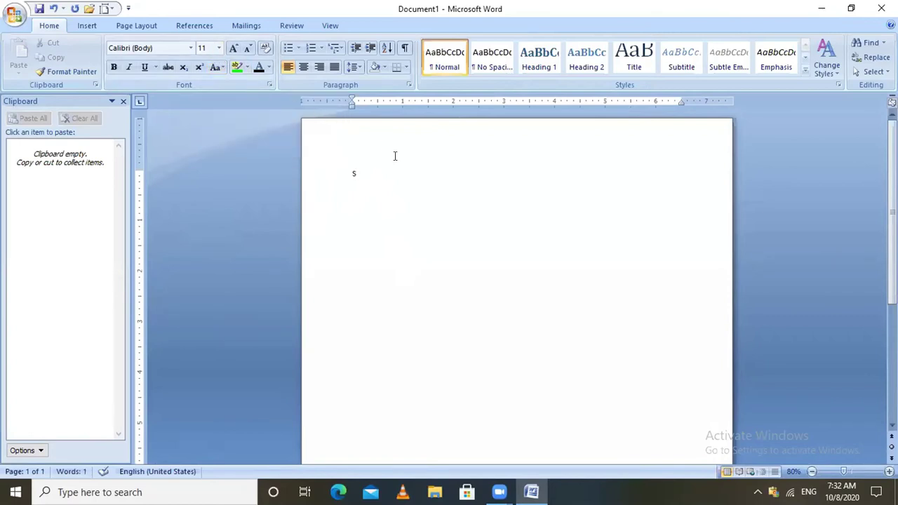
text(UR)
text(OY)
text(O)
key(BackSpace)
key(BackSpace)
key(BackSpace)
text(0)
key(BackSpace)
text(YODAYA)
key(Return)
- Right-align the line below "SURYODAYA" and generate one paragraph of sample text there with =RAND(1)
text(=)
key(ctrl+r)
text(AND)
key(BackSpace)
key(BackSpace)
key(BackSpace)
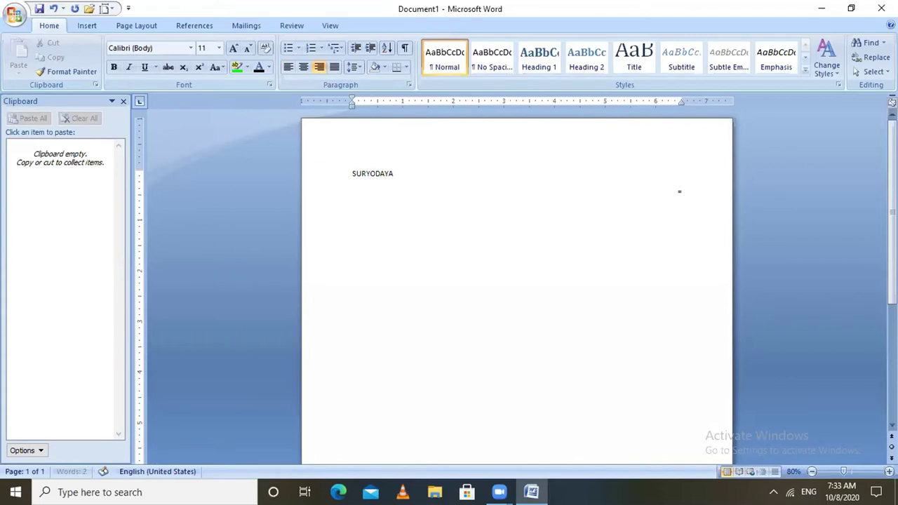
text(RAND)
text(9)
key(BackSpace)
text((1_)
key(BackSpace)
text())
key(Return)
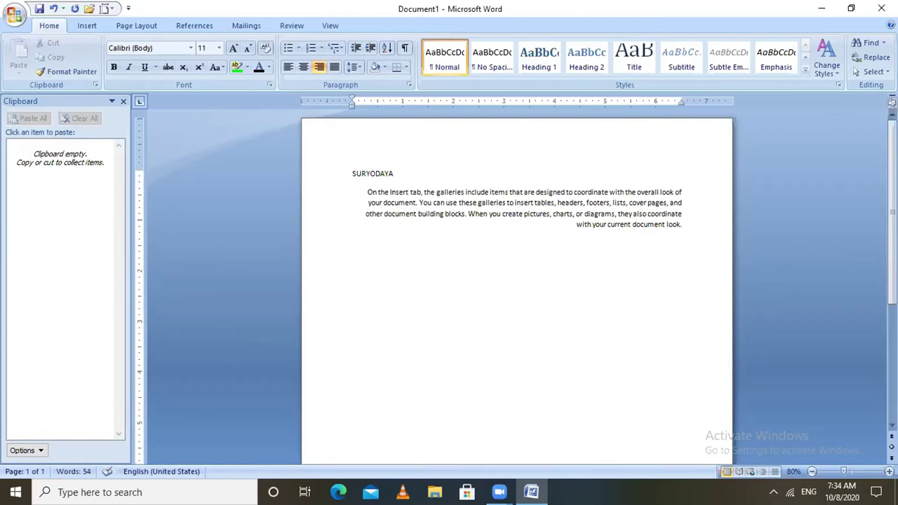
- Set the font size of all the document's text to 20
key(ctrl+a)
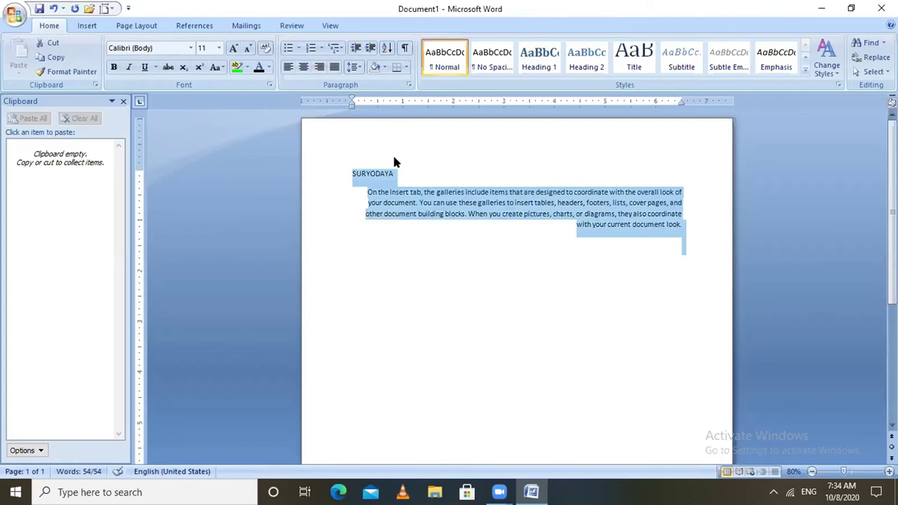
click(218, 48)
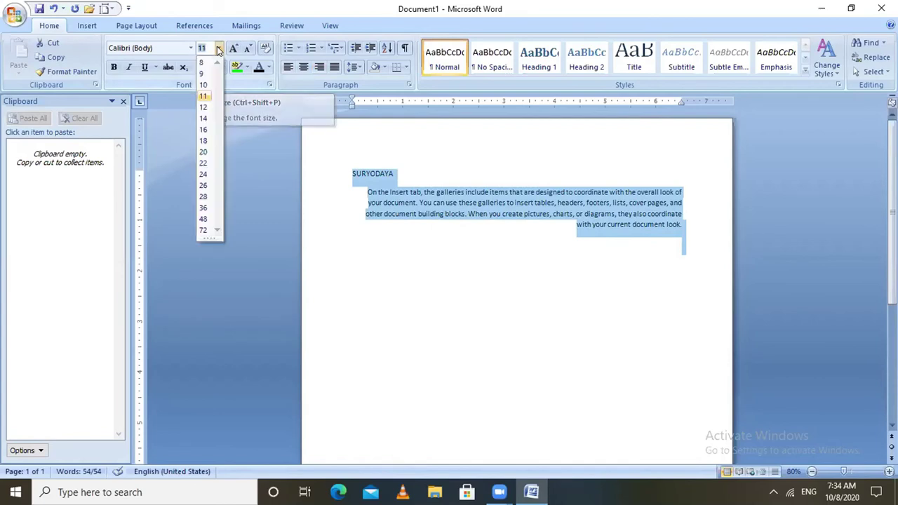
click(198, 150)
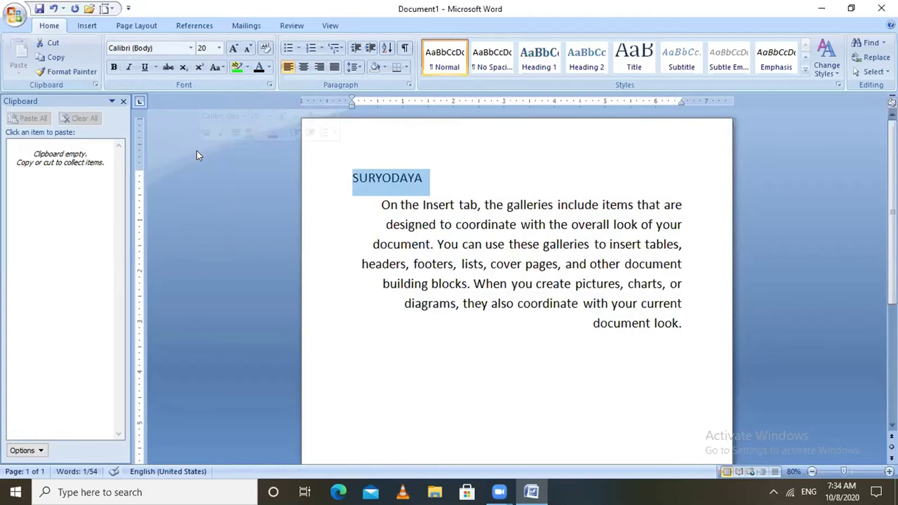
- Misspell "Insert" as "InsIrt" in the paragraph's first line by replacing its "e"
click(441, 204)
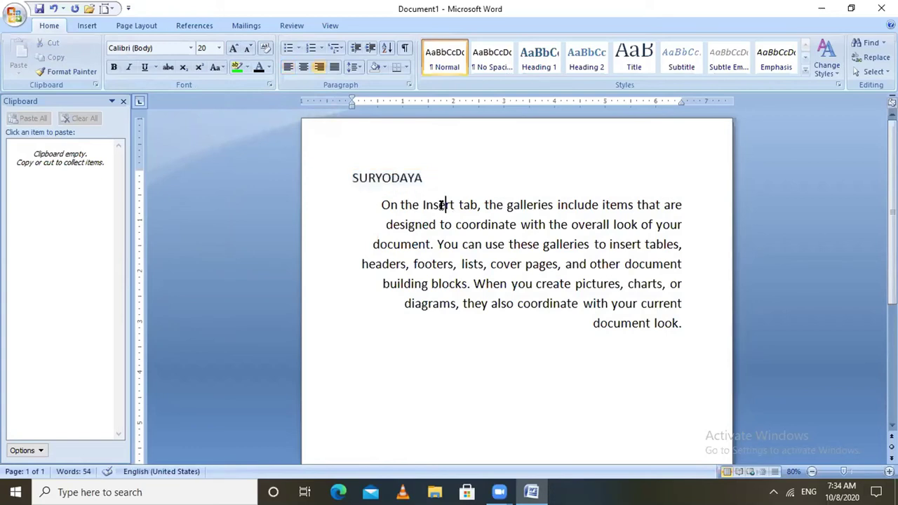
key(Delete)
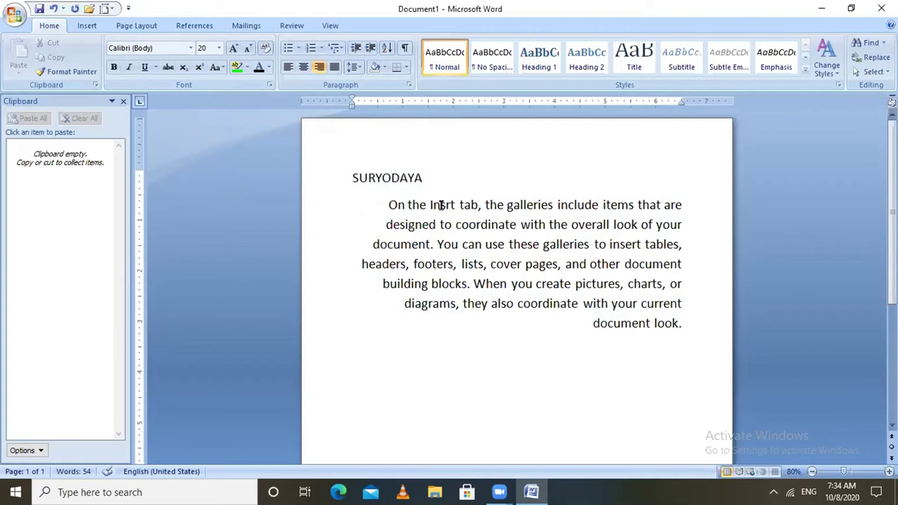
text(i)
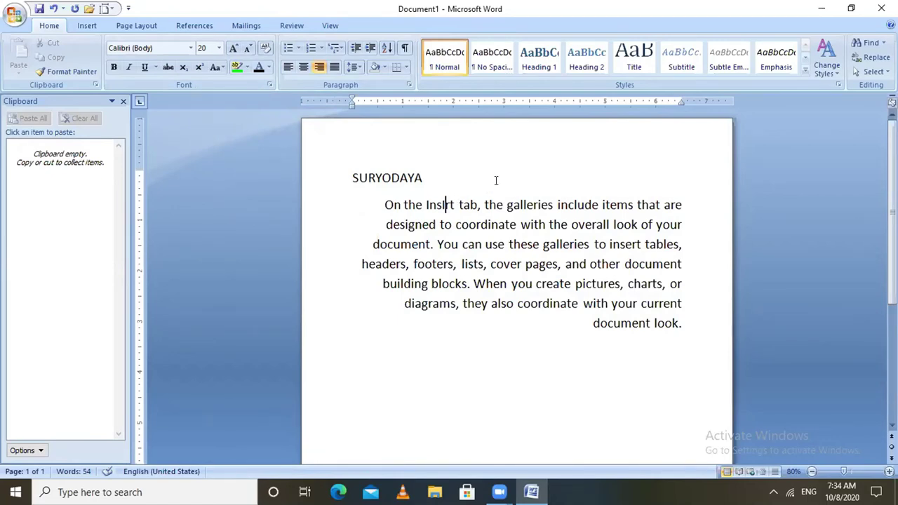
- Add extra spaces between "document" and "look" and between "with" and "your" near the paragraph's end
click(655, 375)
click(649, 323)
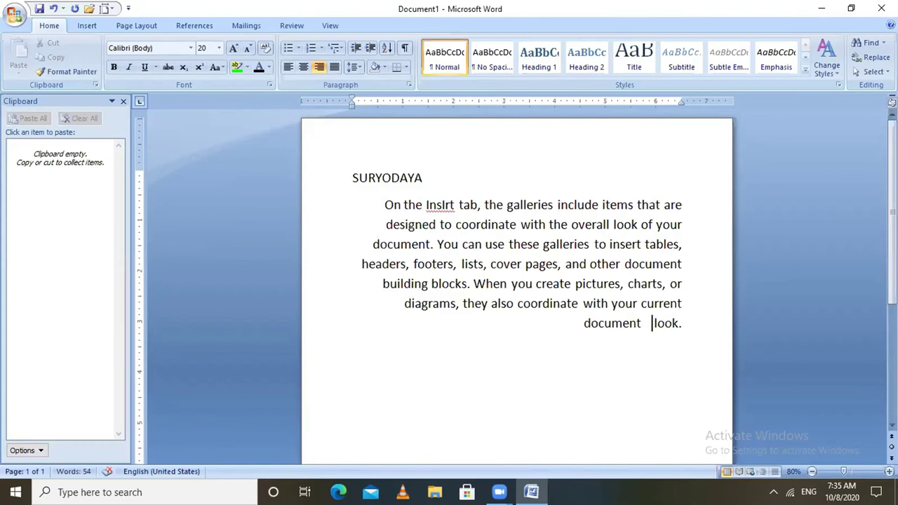
click(704, 359)
click(608, 304)
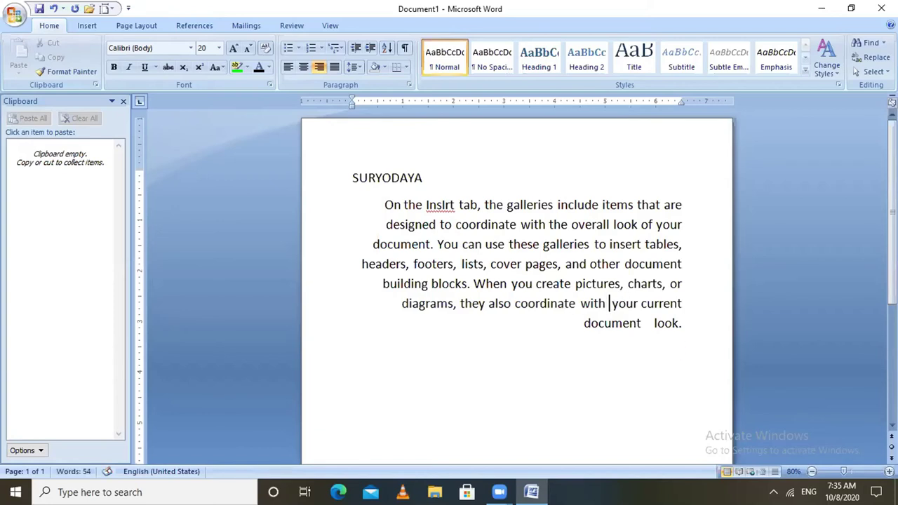
right_click(639, 343)
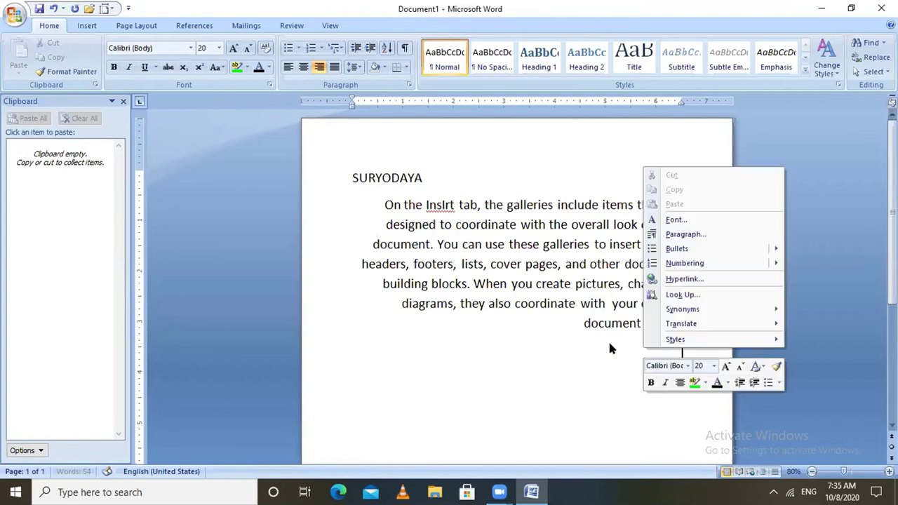
click(581, 341)
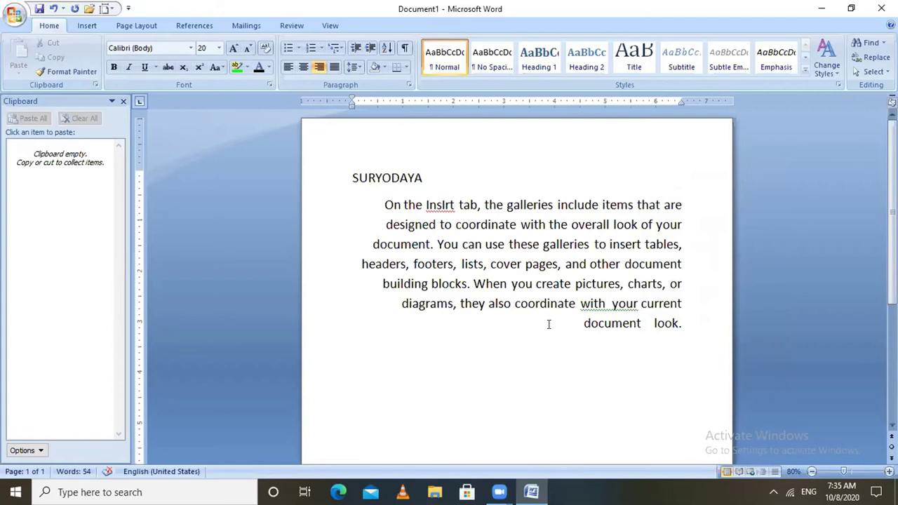
drag(455, 205, 461, 215)
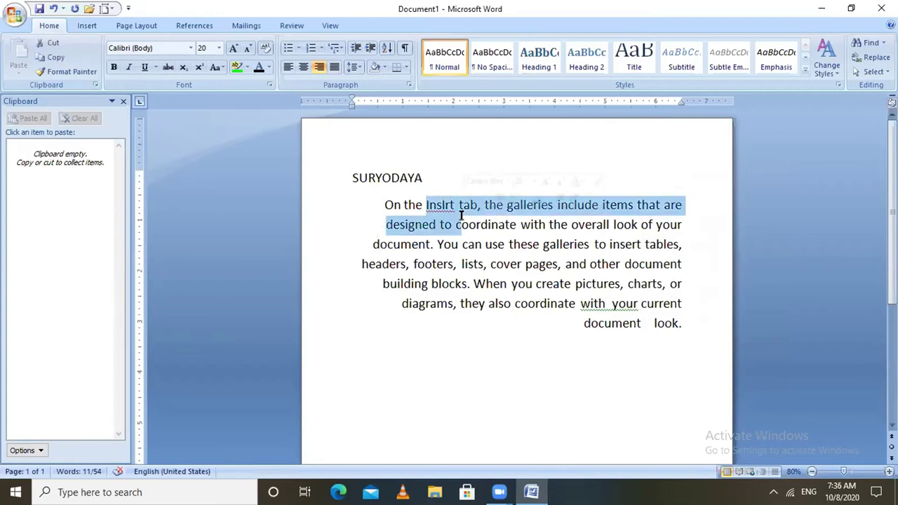
click(443, 179)
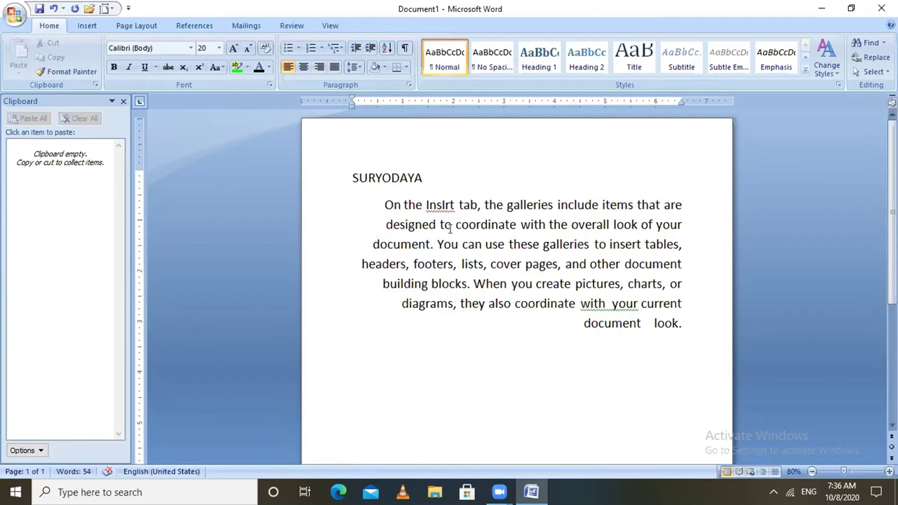
click(455, 204)
click(450, 188)
right_click(540, 187)
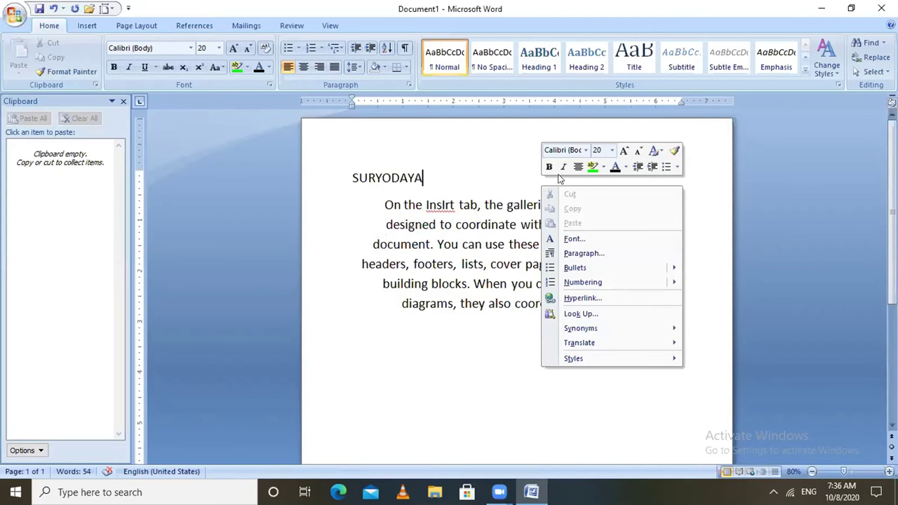
click(459, 210)
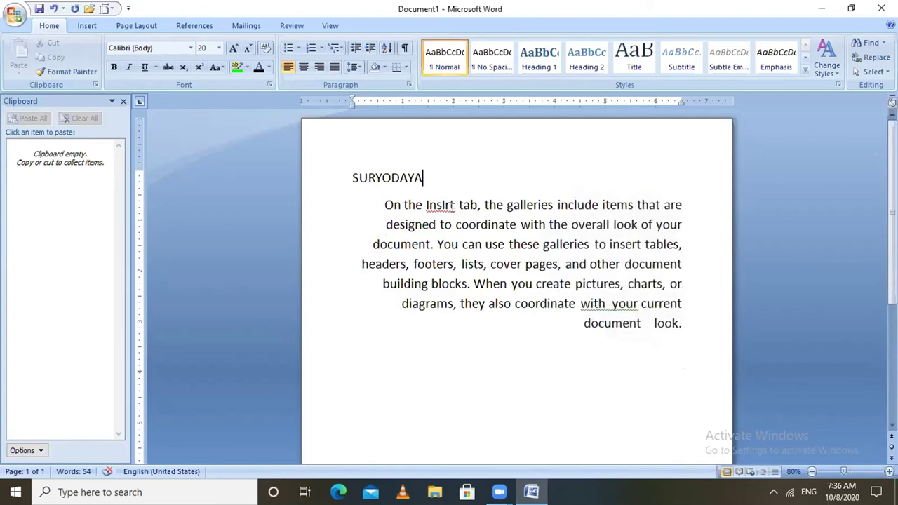
click(454, 205)
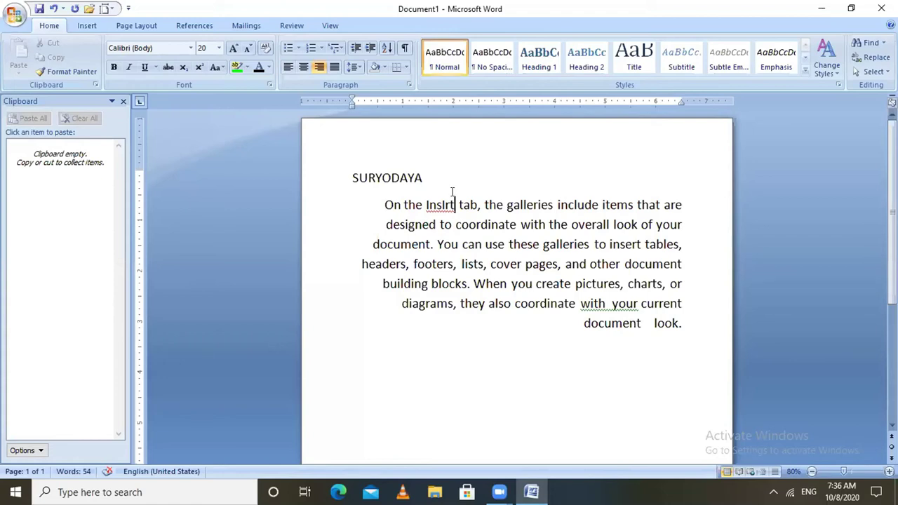
key(Right)
key(Right)
key(Right)
key(Right)
key(Left)
key(Left)
key(Left)
key(Left)
key(Left)
click(405, 277)
drag(404, 277, 402, 250)
click(317, 224)
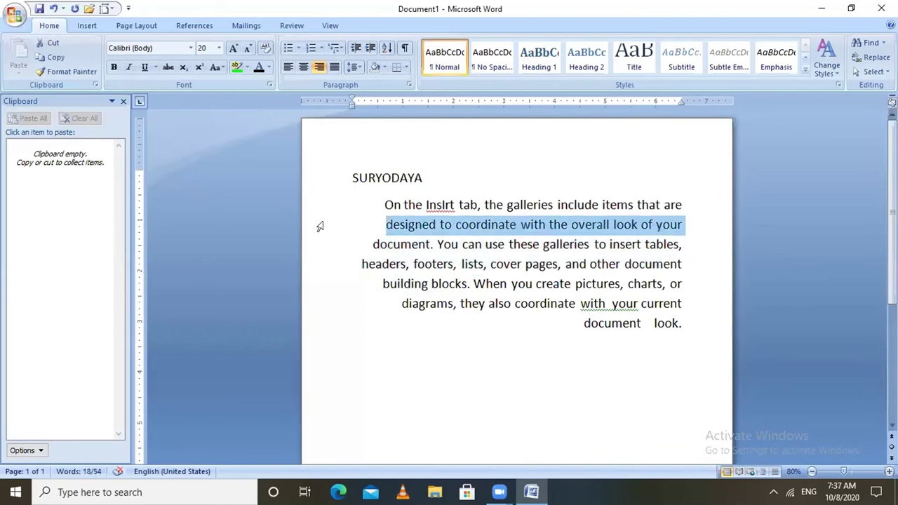
click(359, 243)
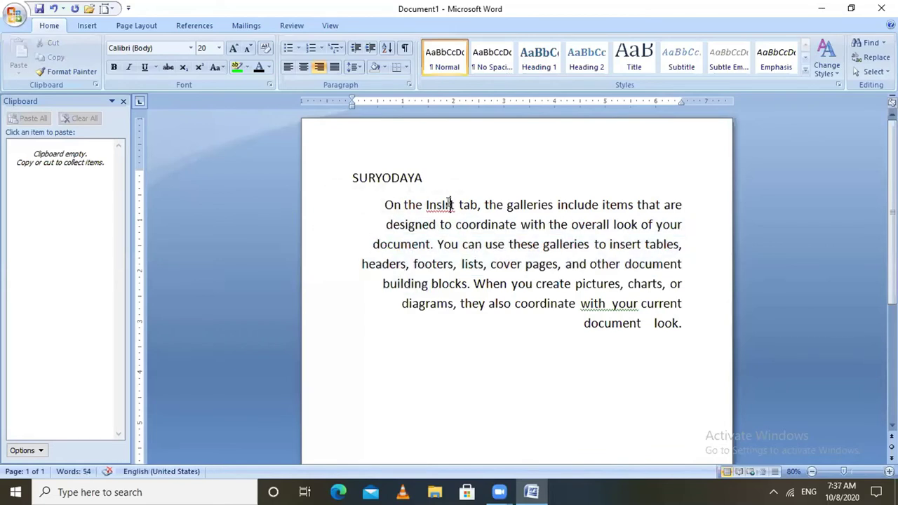
- Correct the flagged word "InsIrt" with the spelling suggestion "Insert"
click(449, 204)
right_click(449, 206)
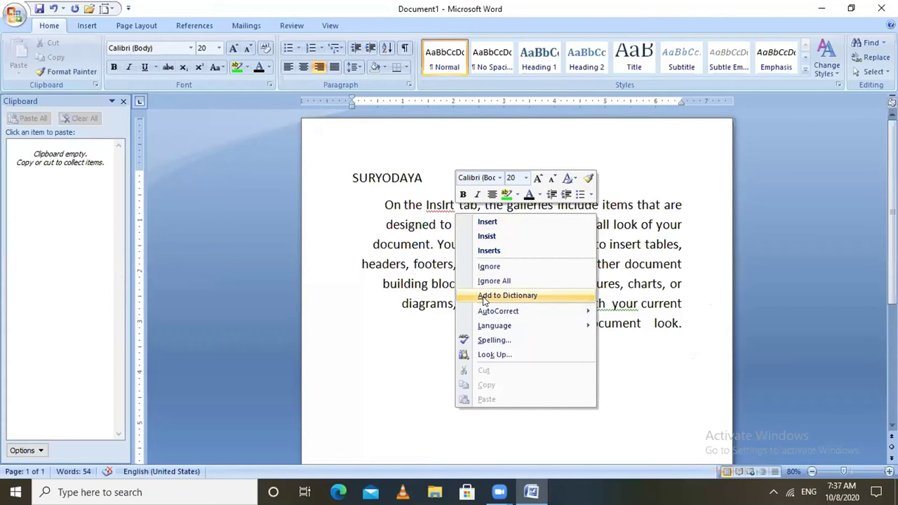
click(489, 222)
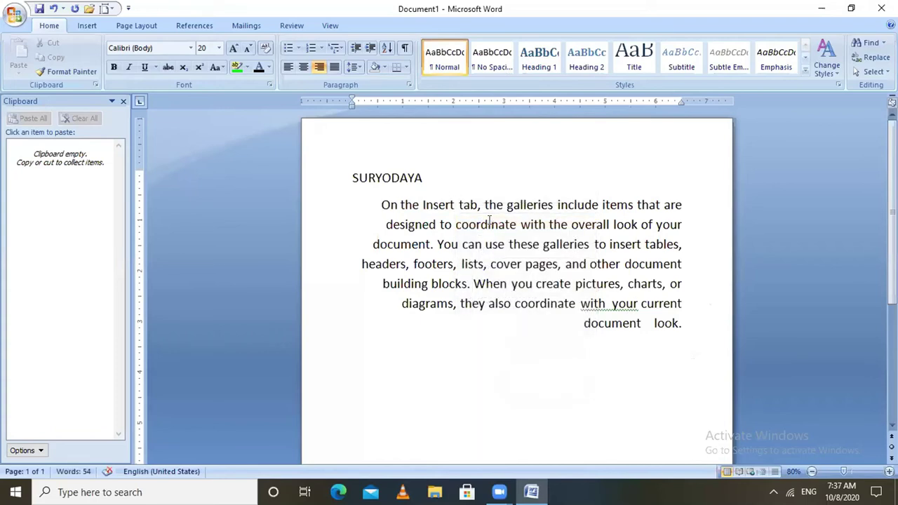
- Fix the flagged double space between "with" and "your" with the grammar suggestion "with your"
click(608, 303)
right_click(609, 304)
key(Escape)
right_click(610, 307)
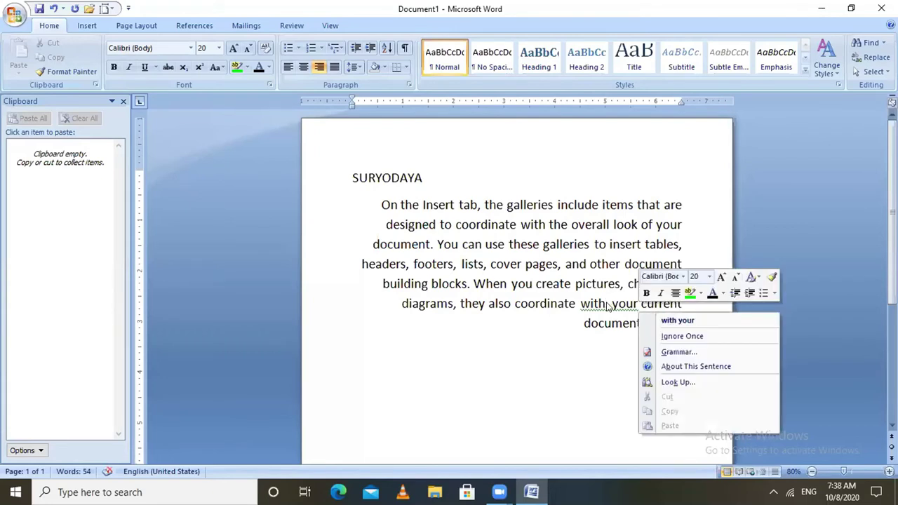
click(675, 320)
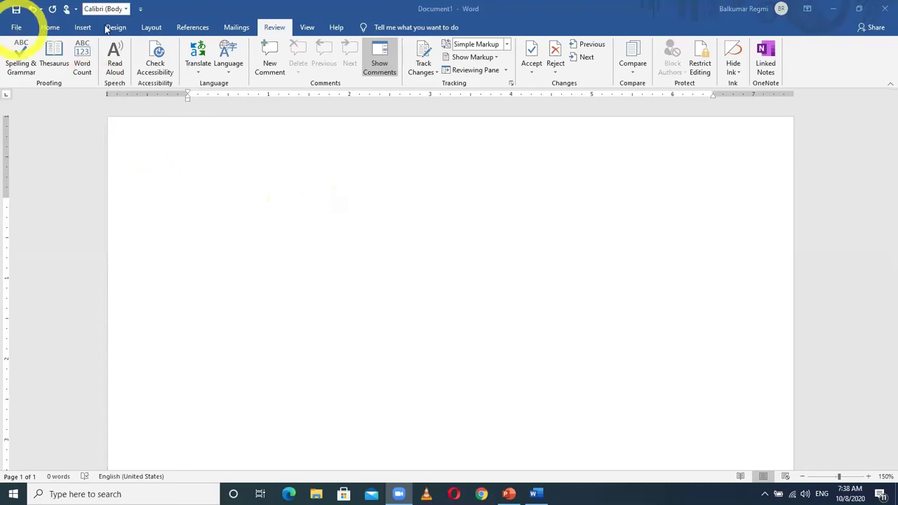
click(676, 115)
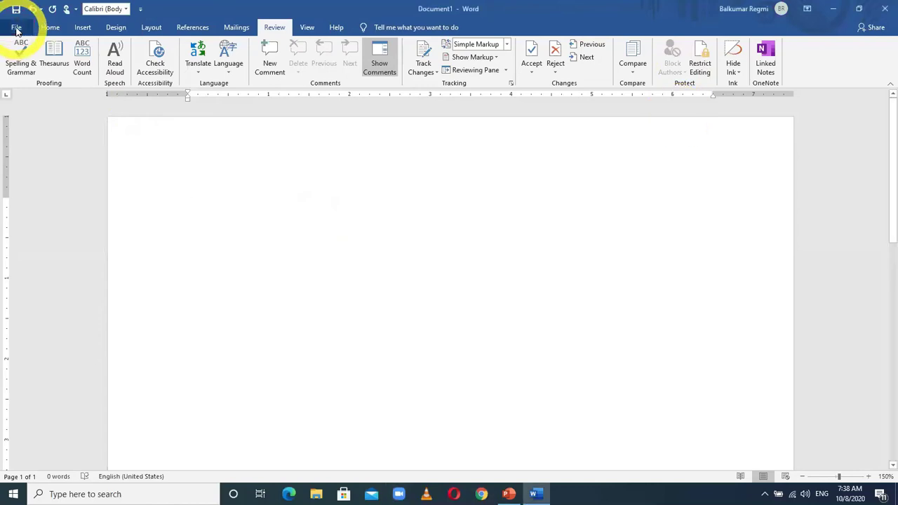
click(16, 28)
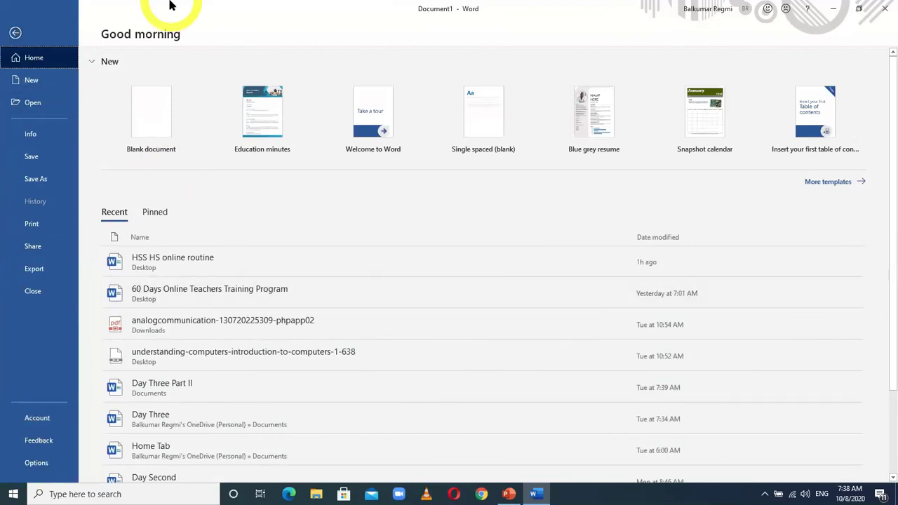
click(16, 33)
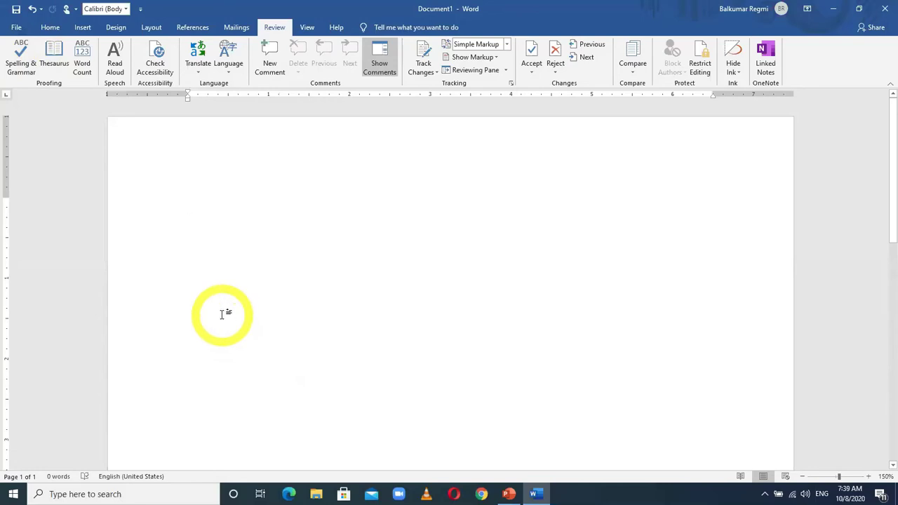
- Turn off replacing text as you type in the AutoCorrect options
click(16, 28)
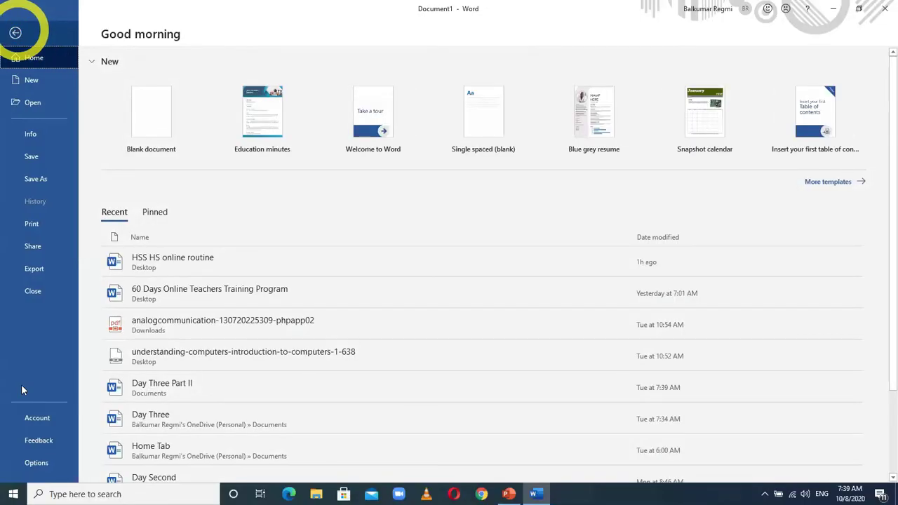
click(42, 465)
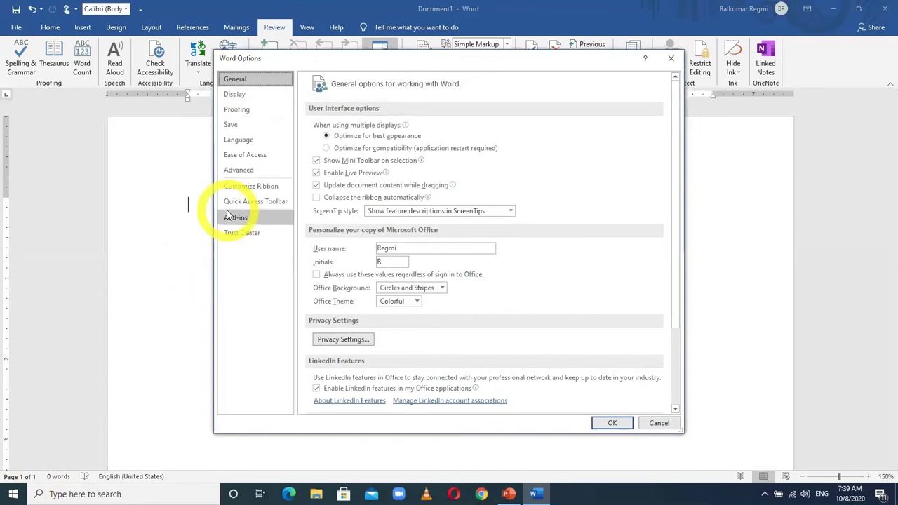
click(237, 111)
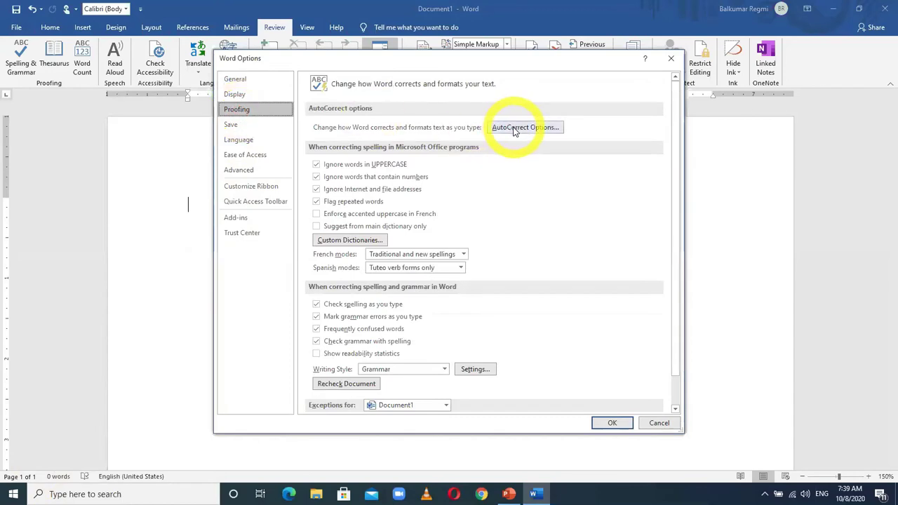
click(515, 130)
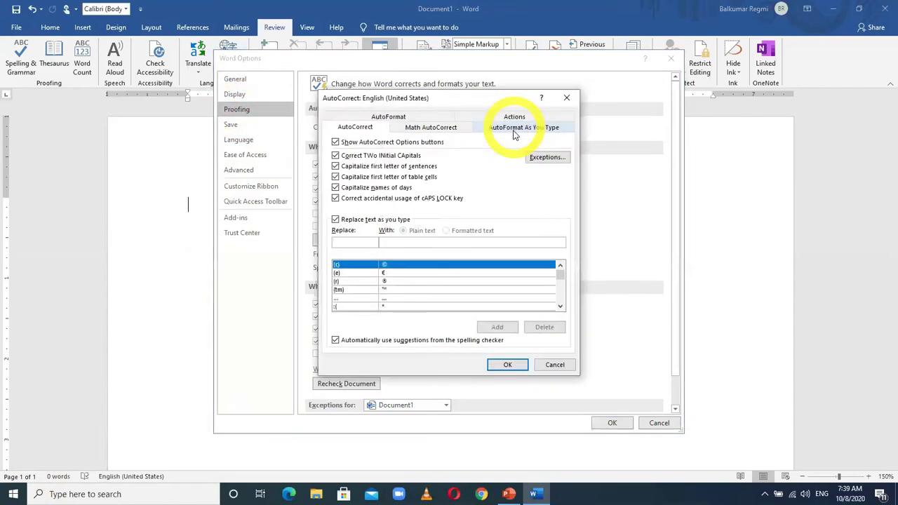
click(337, 220)
click(336, 221)
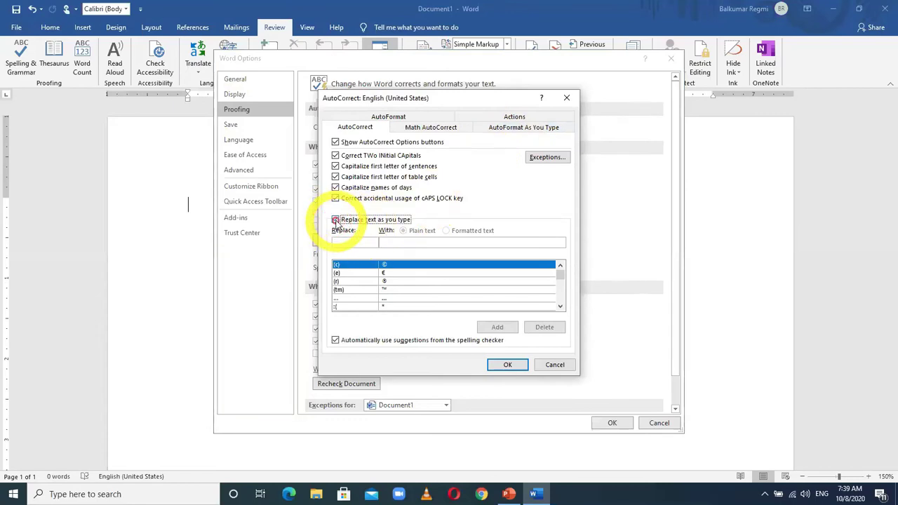
click(336, 221)
click(336, 221)
click(336, 221)
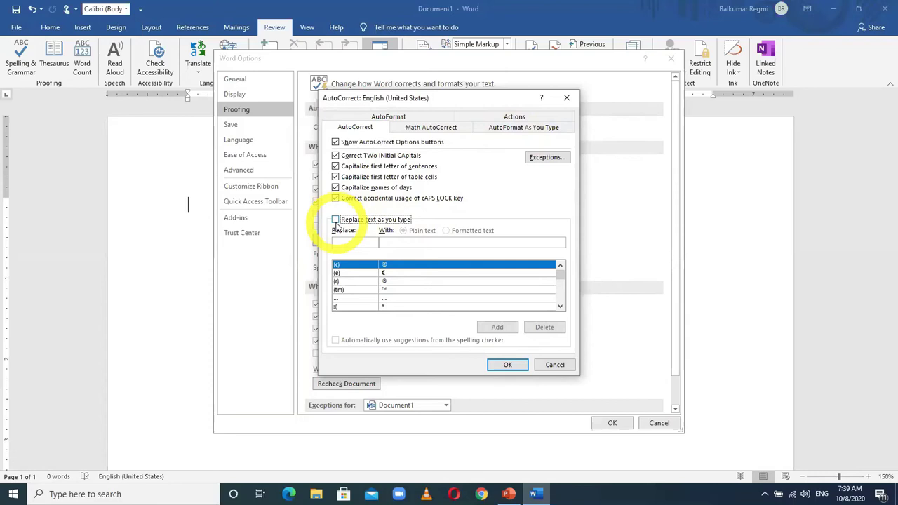
click(508, 365)
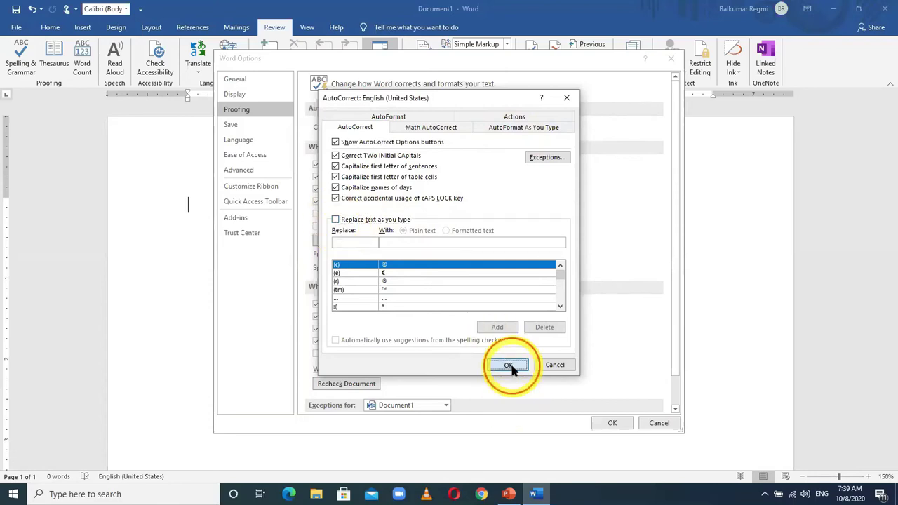
click(612, 423)
- Enter the sample-text formula =rand(1) on the document's first line
text(=rand(1))
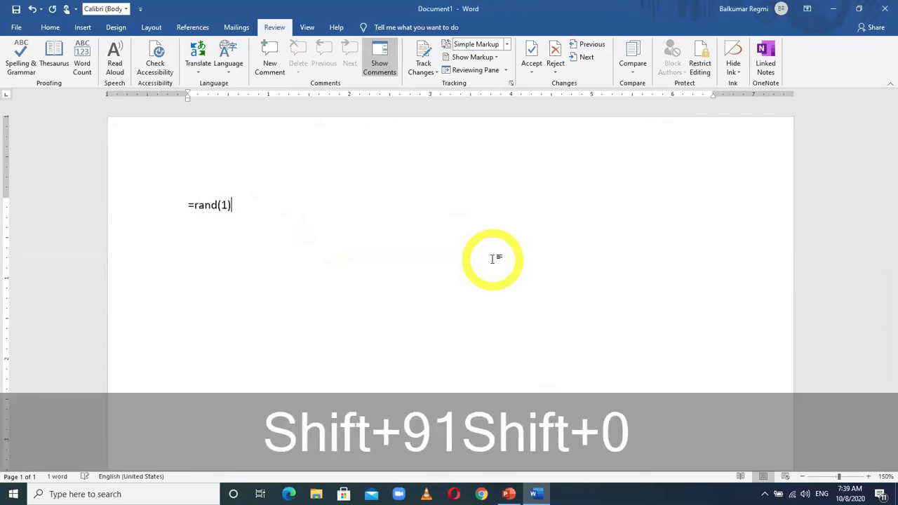
key(Return)
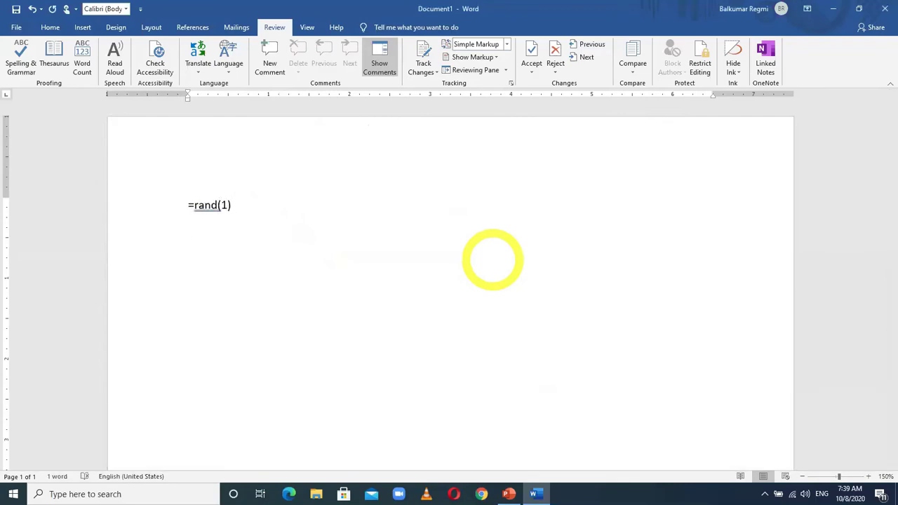
- Turn replacing text as you type back on in the AutoCorrect options
click(14, 27)
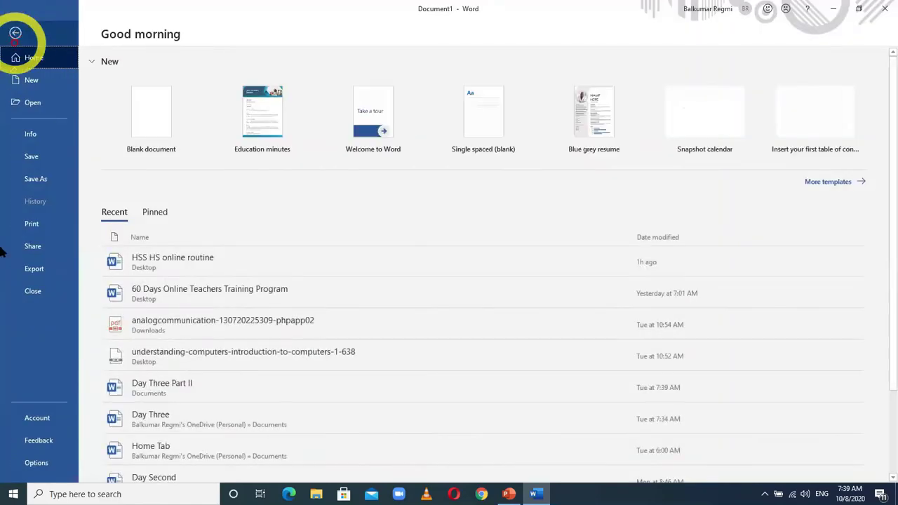
click(31, 463)
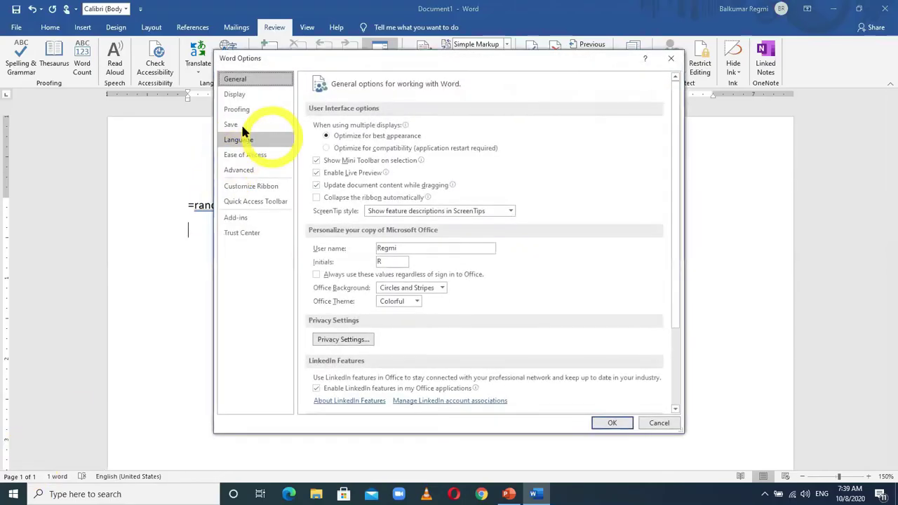
click(239, 109)
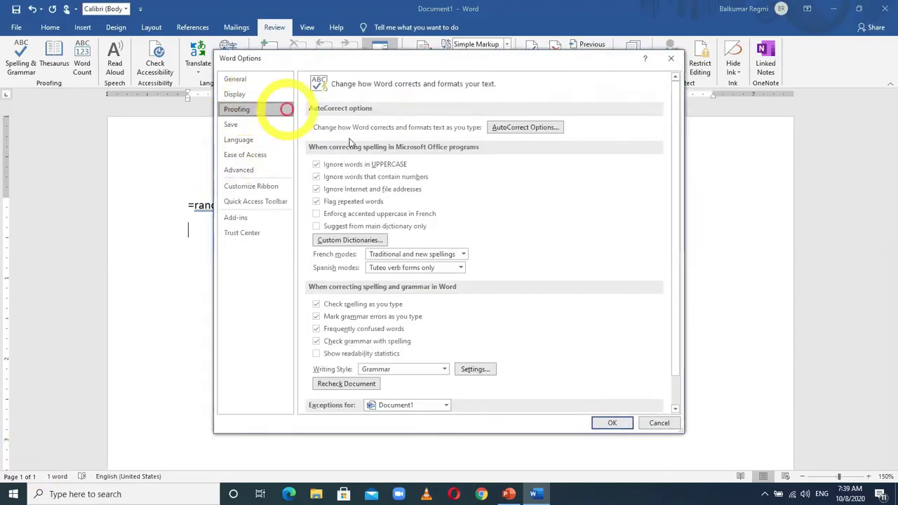
click(534, 132)
click(336, 220)
click(337, 220)
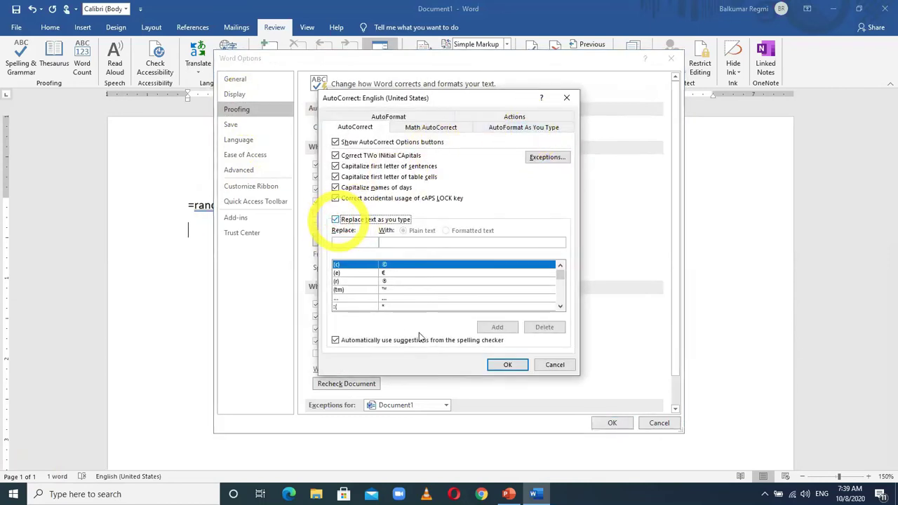
click(507, 364)
click(607, 424)
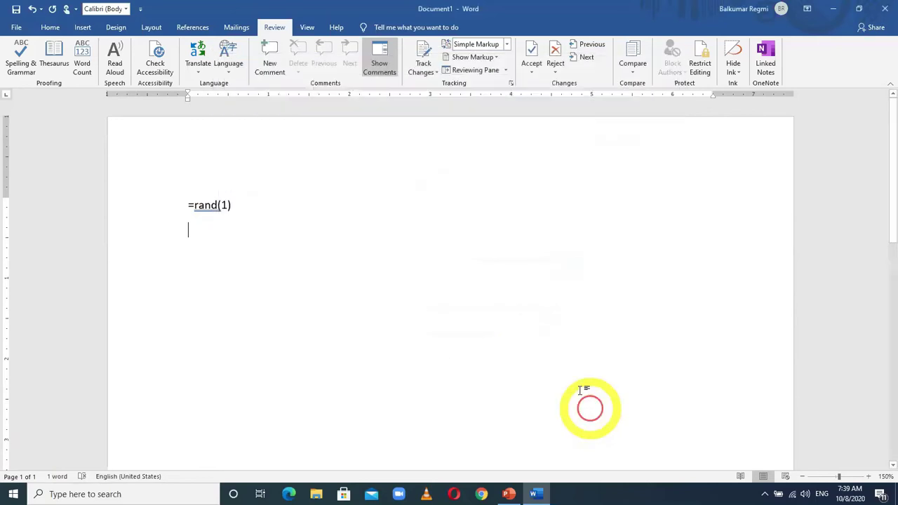
- Generate one paragraph of sample text with =rand(1) and delete the unexpanded formula line above it
text(=rand(1))
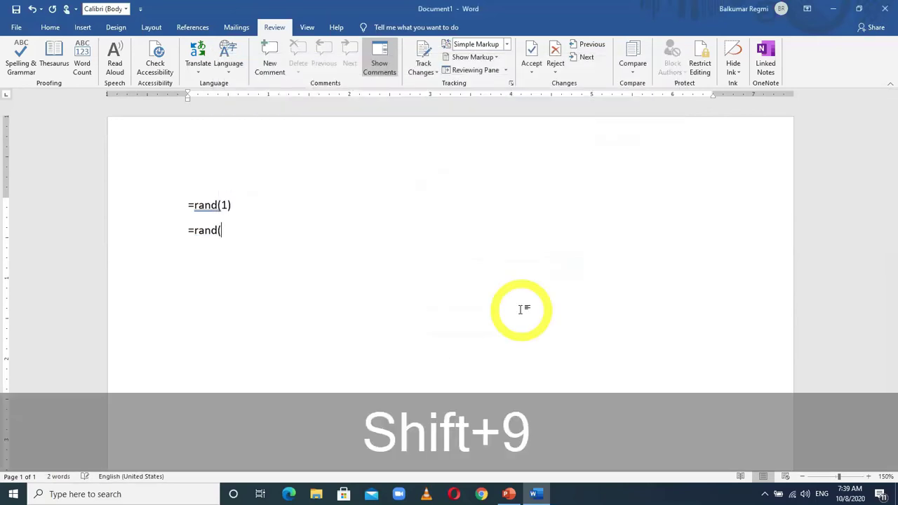
key(Return)
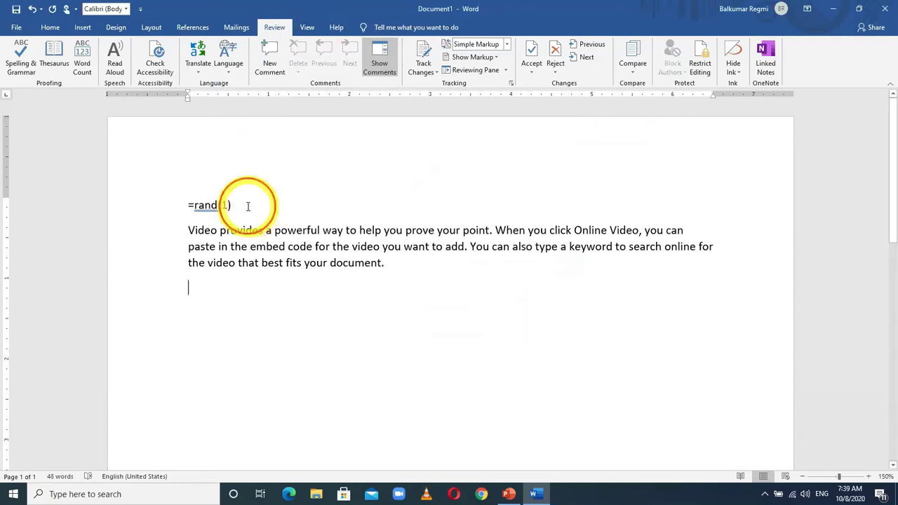
drag(247, 205, 189, 212)
key(Delete)
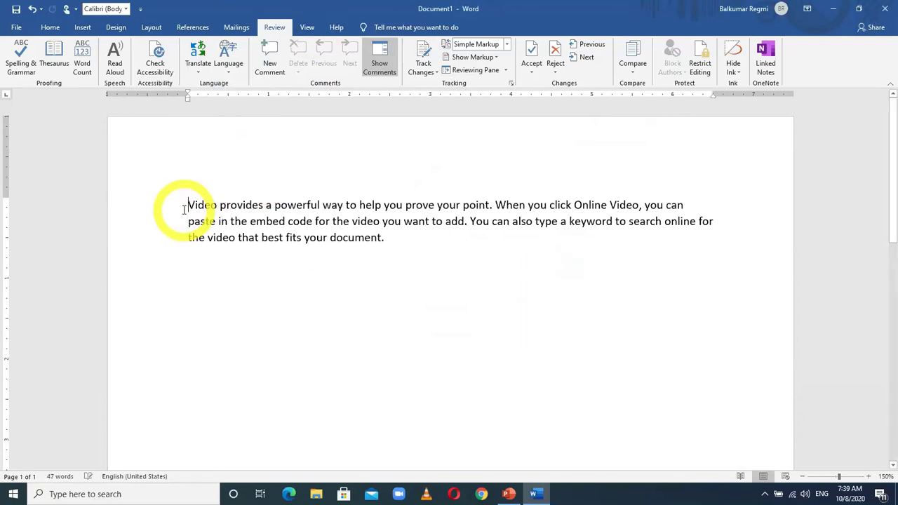
- Enlarge all of the document's text to 18 pt
key(ctrl+a)
key(ctrl+shift+period)
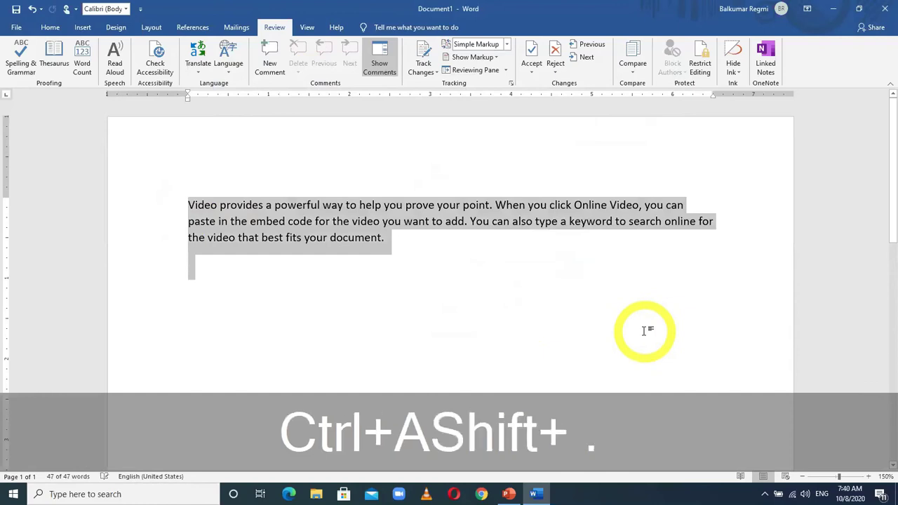
key(ctrl+shift+period)
click(456, 340)
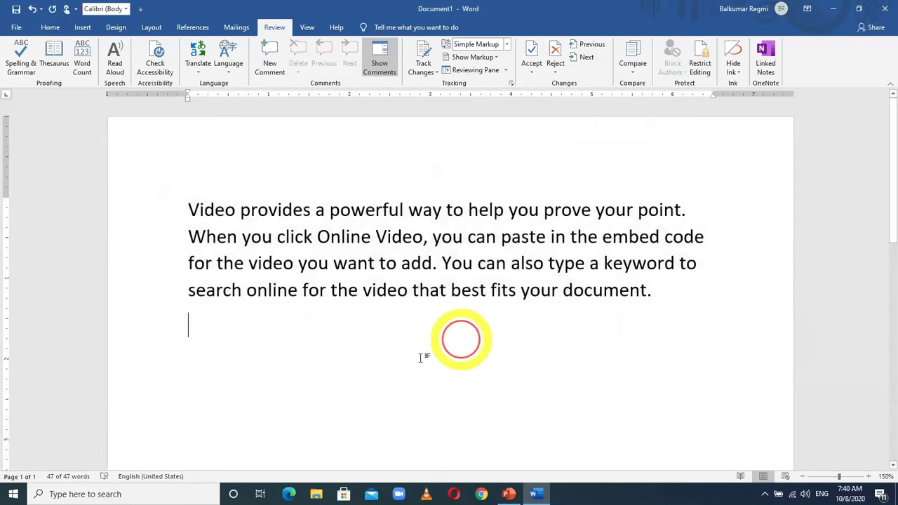
- Switch to PowerPoint to view slides 10 and 11 on resolving misspellings and AutoCorrect Options, and return to Word
click(509, 494)
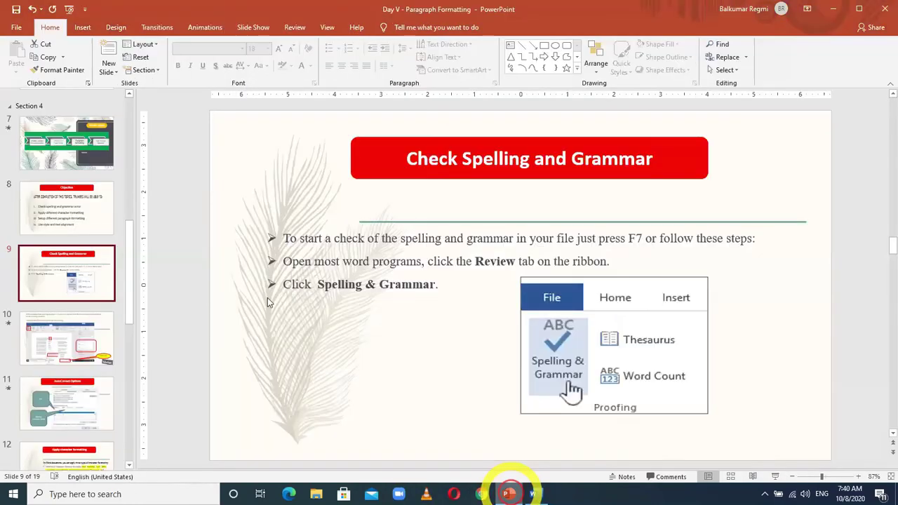
click(95, 325)
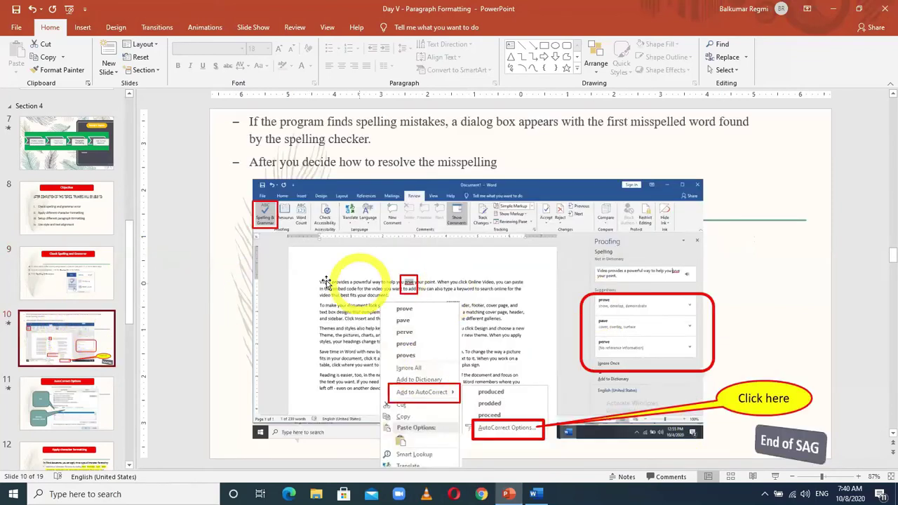
click(76, 394)
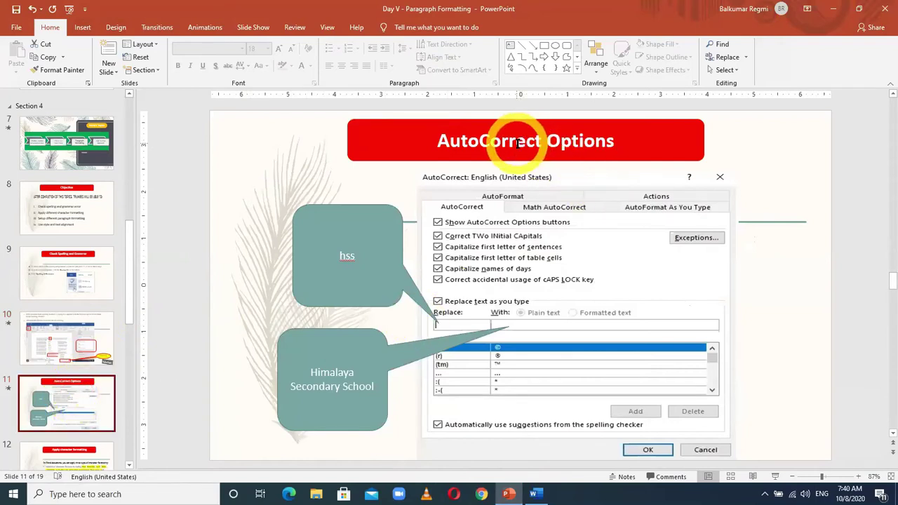
click(536, 494)
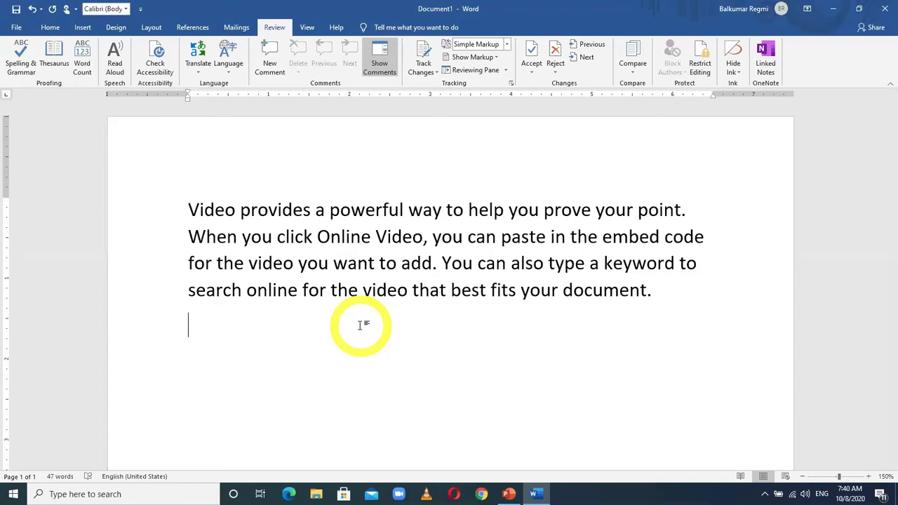
- Toggle the replacement of fractions with fraction characters off and back on in the AutoFormat As You Type options
click(13, 28)
click(35, 464)
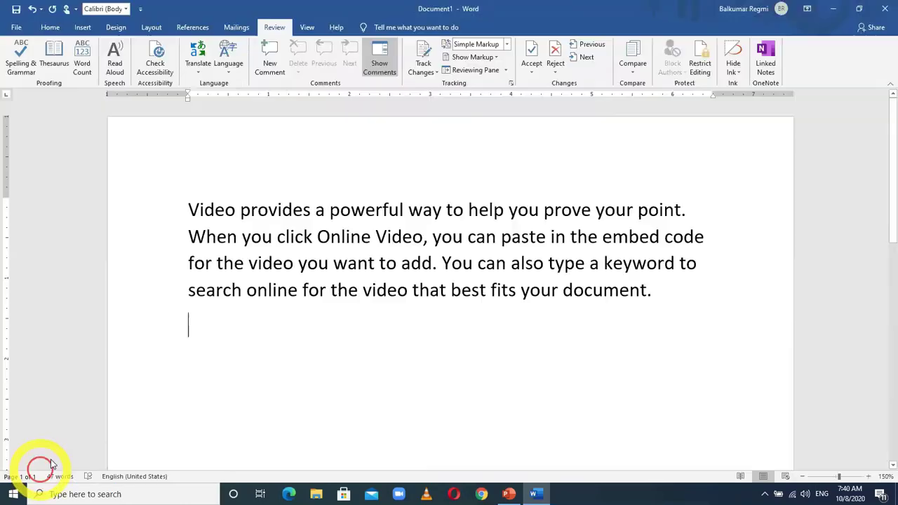
click(237, 110)
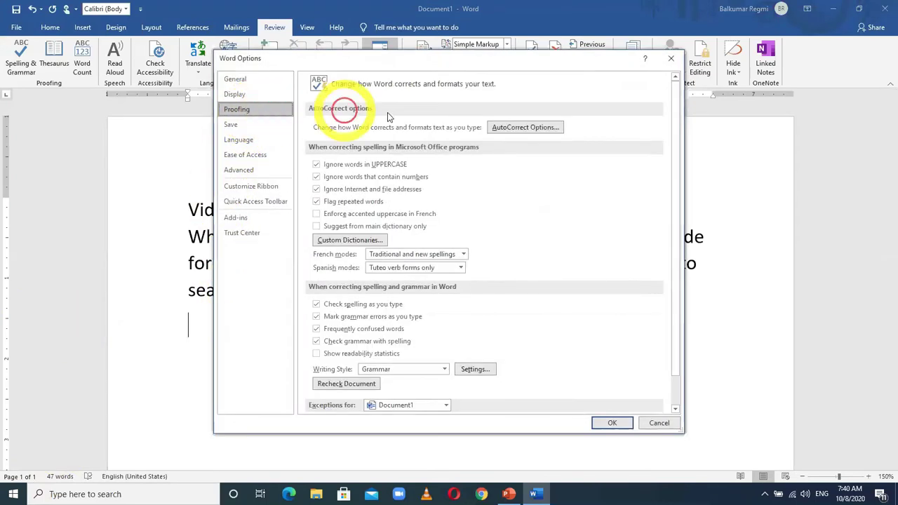
click(554, 129)
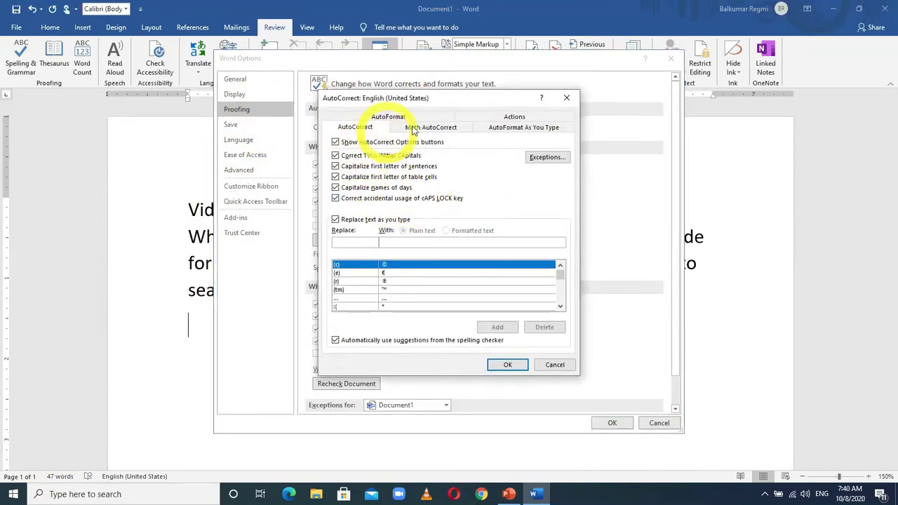
click(523, 127)
click(336, 164)
click(336, 164)
click(504, 366)
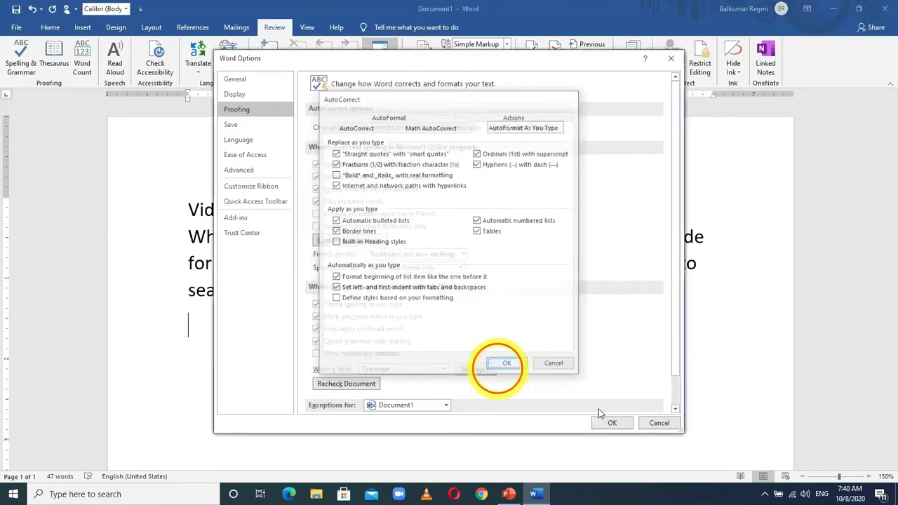
click(609, 424)
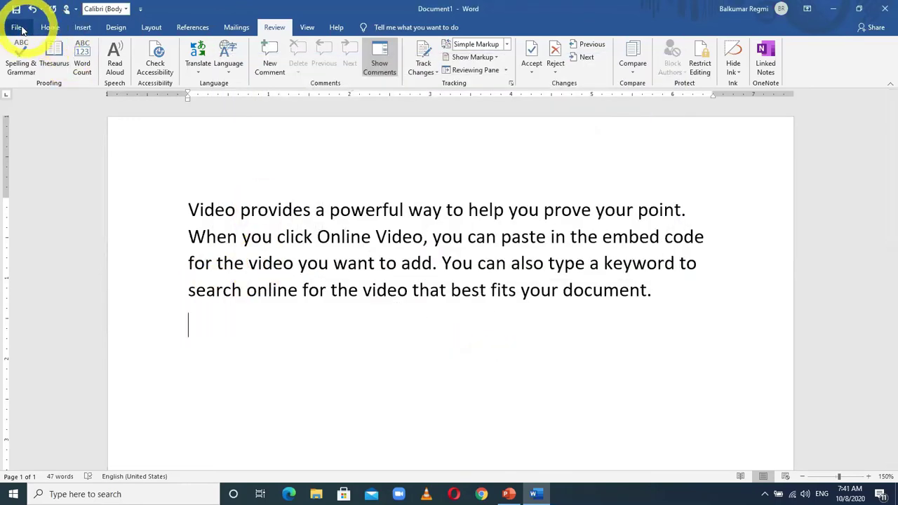
- Set the font of the empty line below the paragraph to Preeti
click(50, 27)
click(134, 48)
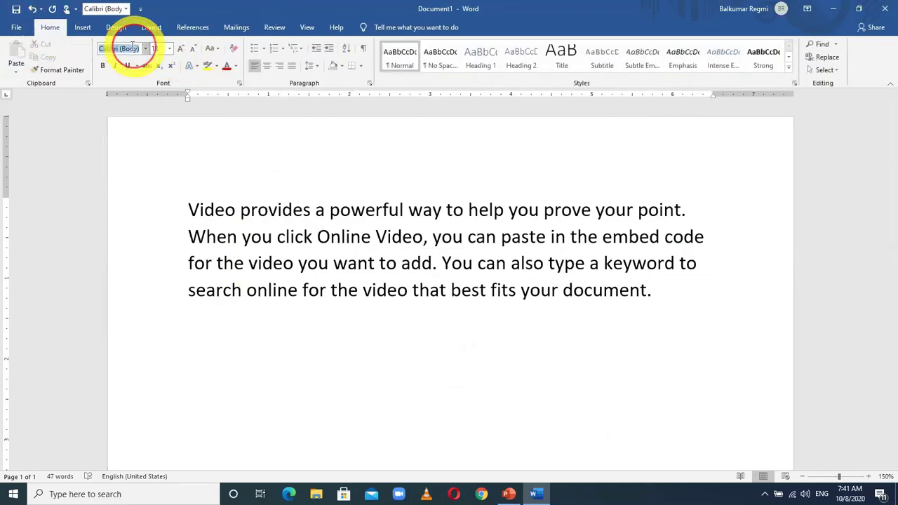
key(Return)
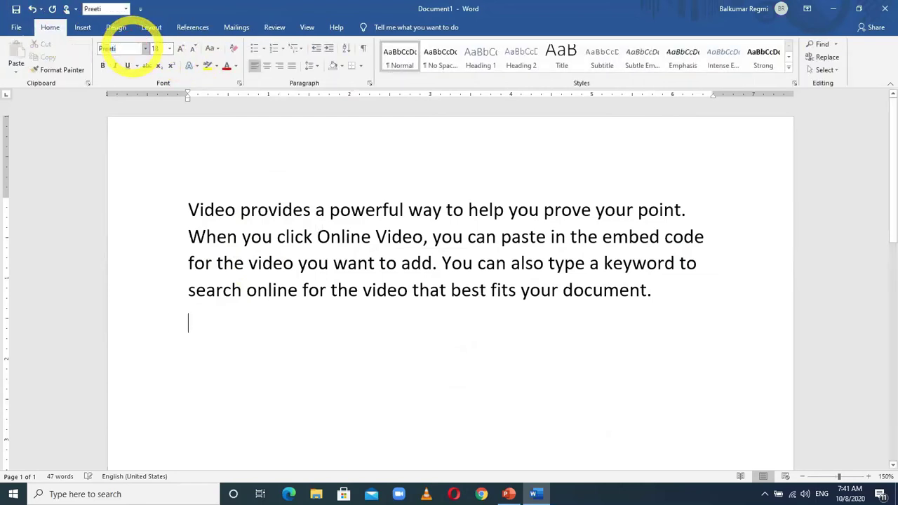
- Test the Preeti font by entering ;' below the paragraph and remove the characters again
text(;')
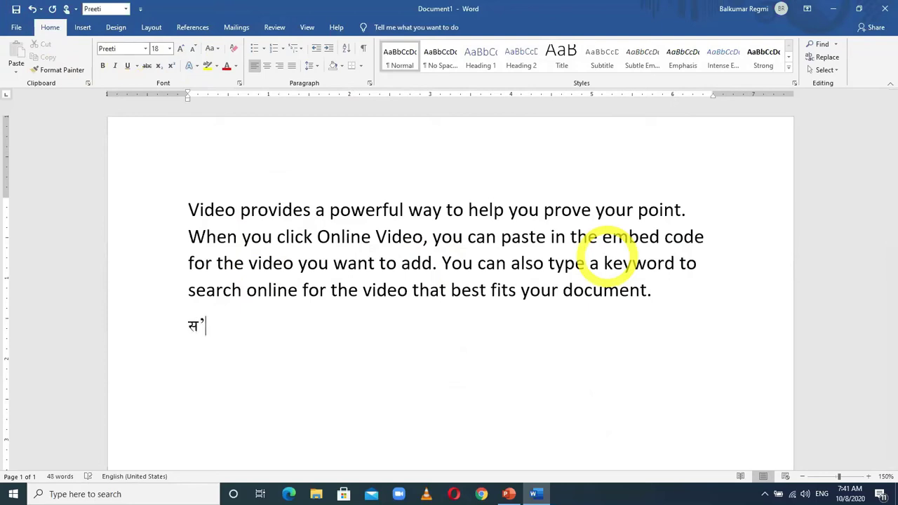
key(ctrl+z)
key(BackSpace)
key(BackSpace)
- Increase the font size of the empty Preeti line to 80 pt
key(ctrl+shift+period)
key(ctrl+shift+period)
key(ctrl+shift+period)
key(ctrl+shift+period)
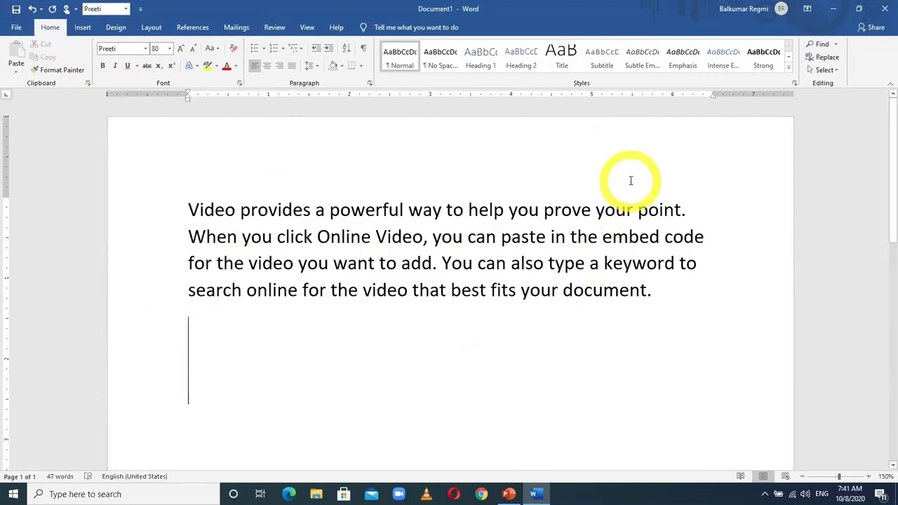
- Enter ;' on the empty Preeti line and remove the apostrophe again
text(;')
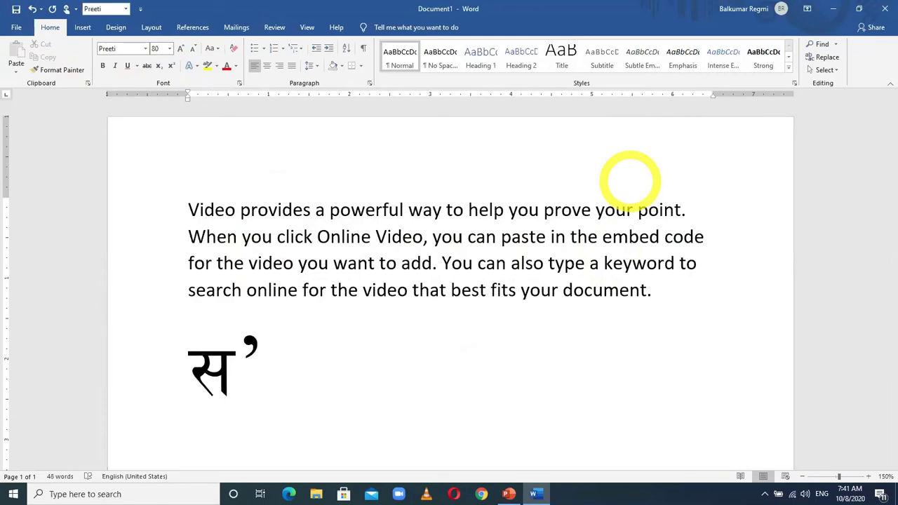
key(BackSpace)
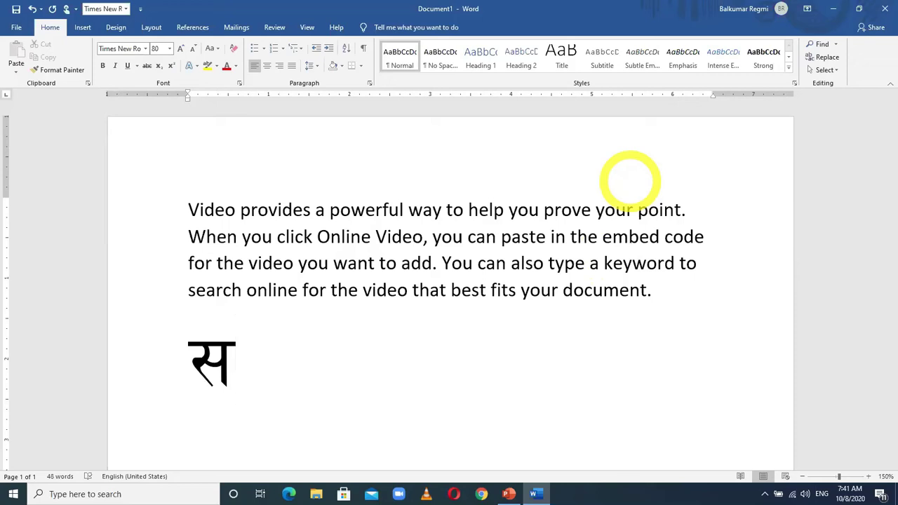
- Add a new line directly below the paragraph and enter HSS on it
click(667, 289)
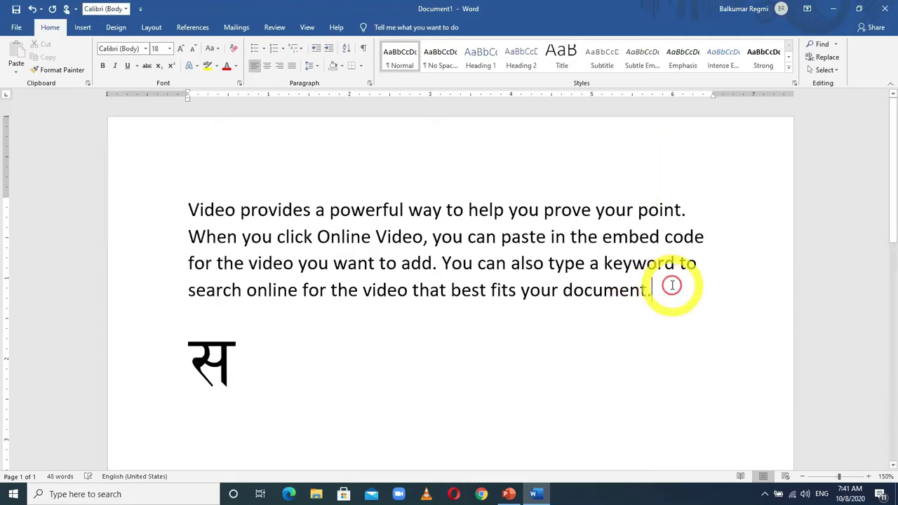
key(Return)
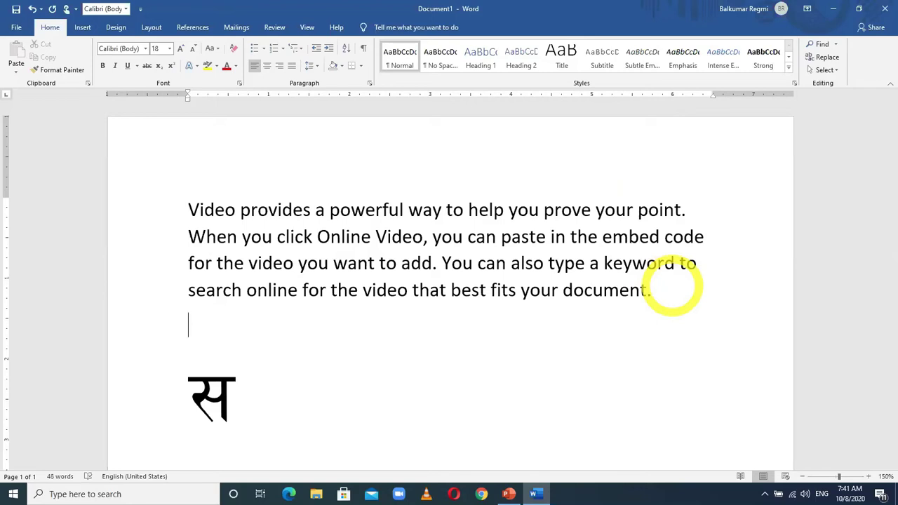
text(HSS)
- Add an AutoCorrect entry in the proofing options that replaces HSS with Himalaya Secondary School, and apply the options
click(15, 27)
click(35, 463)
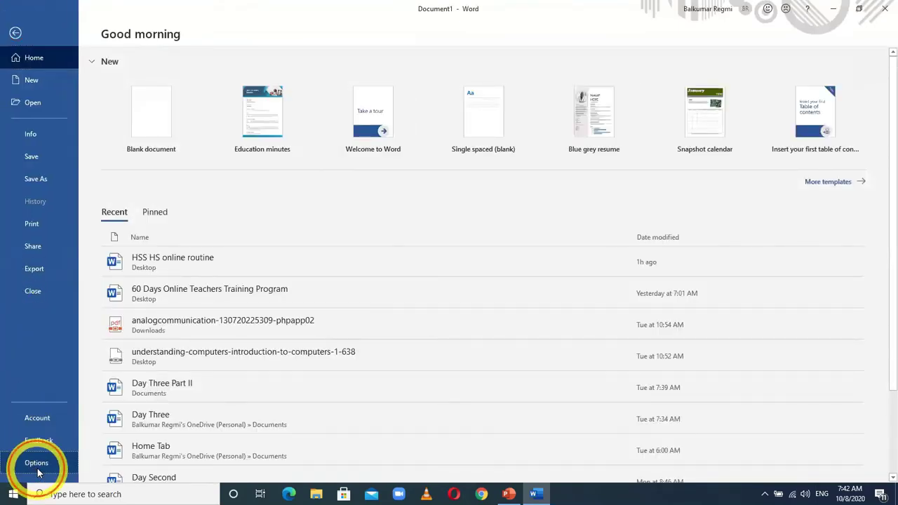
click(237, 110)
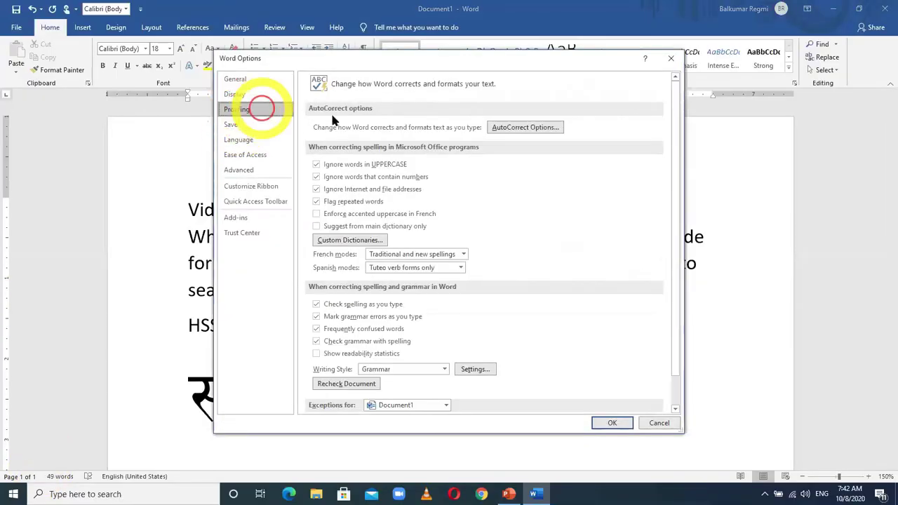
click(521, 128)
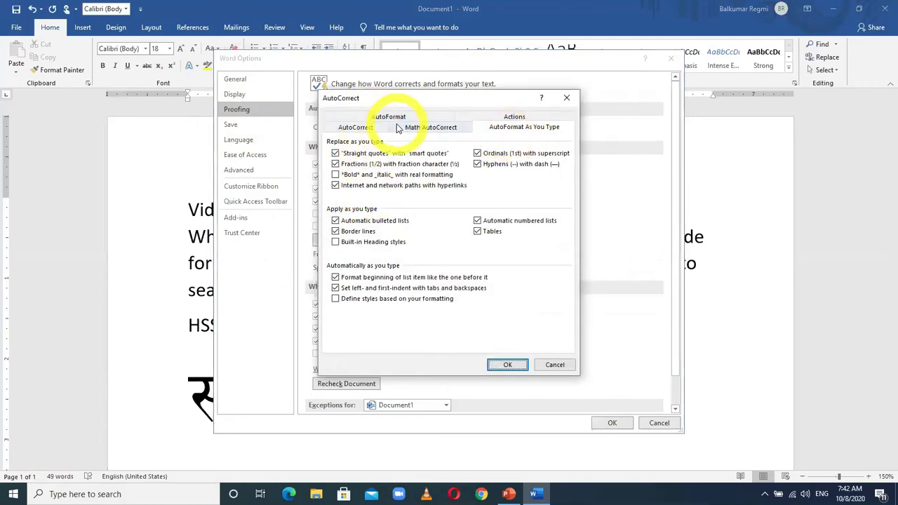
click(362, 129)
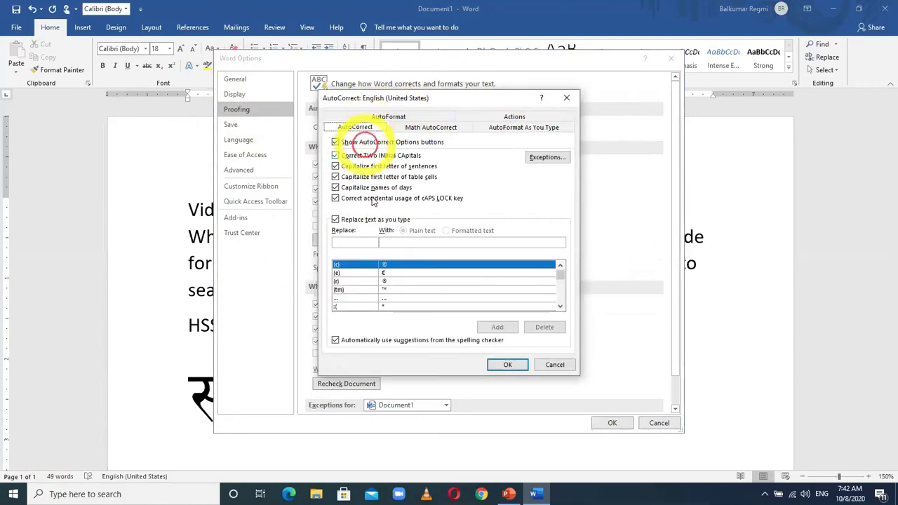
click(343, 242)
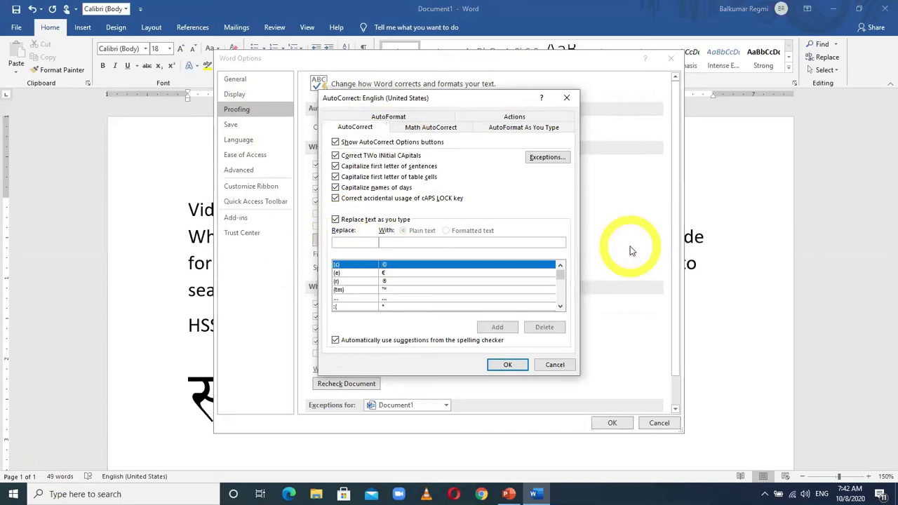
text(HSS)
key(Tab)
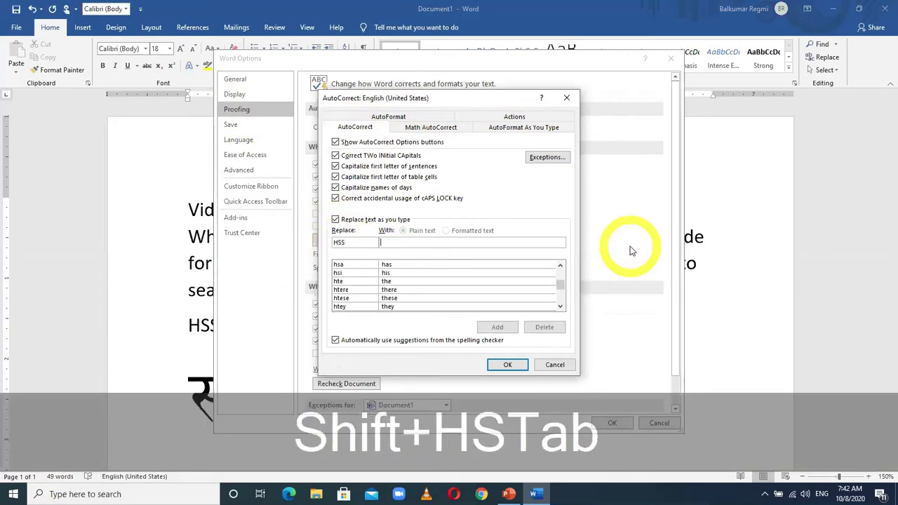
text(Himalaya)
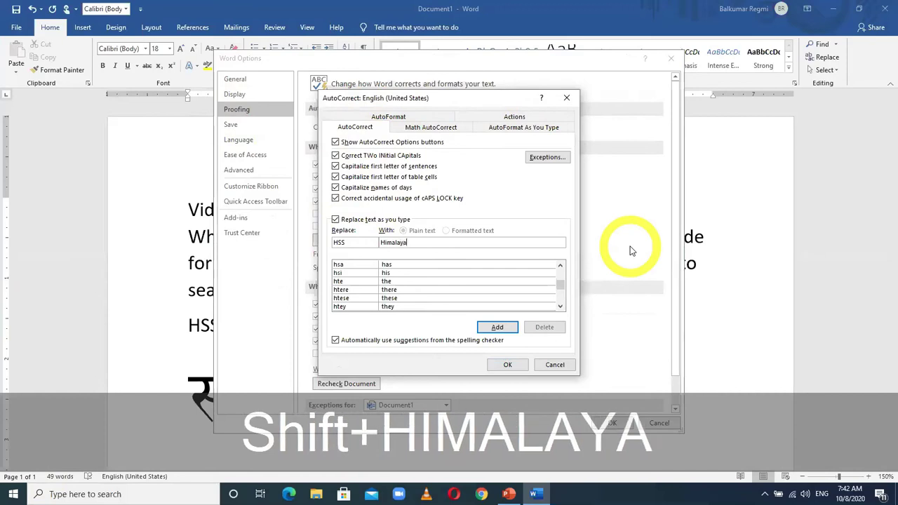
text( Secondary School)
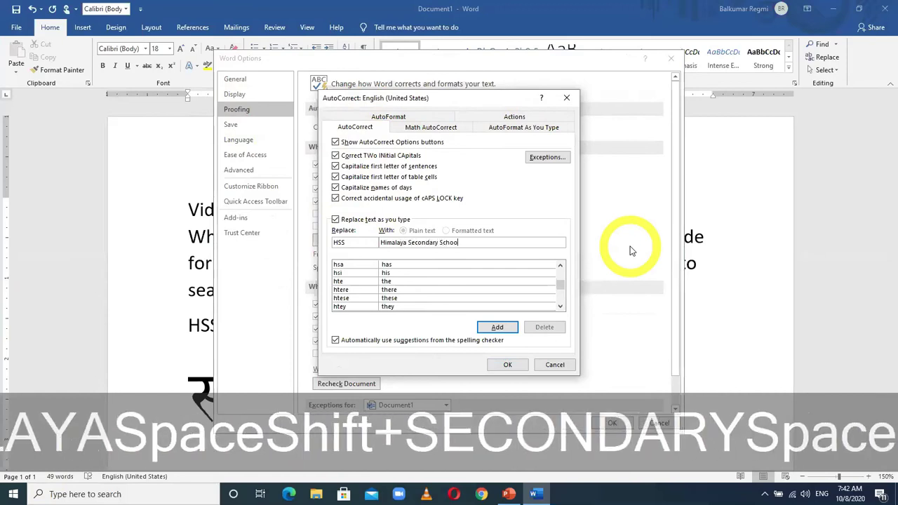
click(497, 327)
click(507, 364)
click(612, 424)
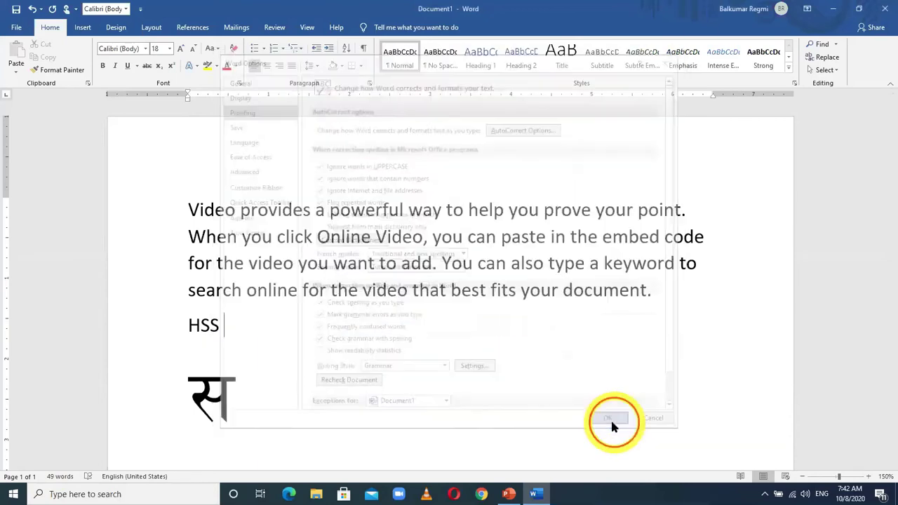
- Test the new AutoCorrect entry by entering HSS on a new line below the existing HSS
key(Return)
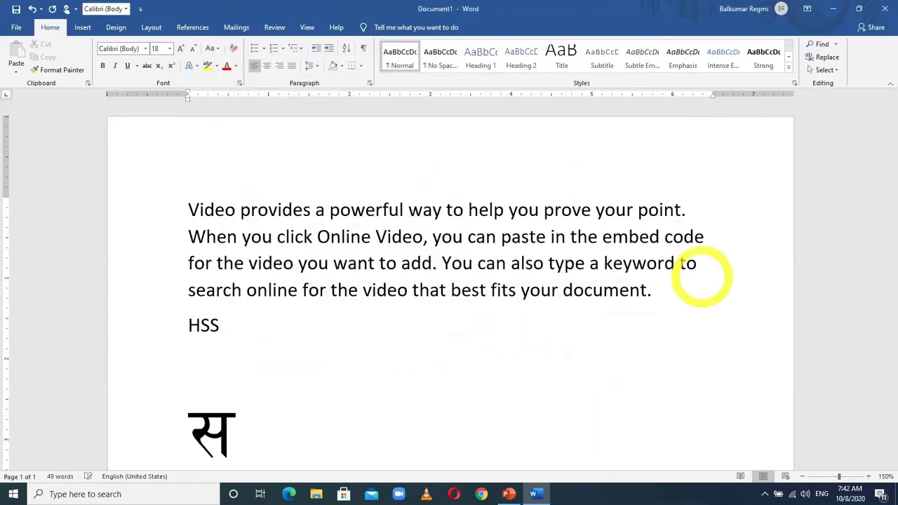
text(HSS)
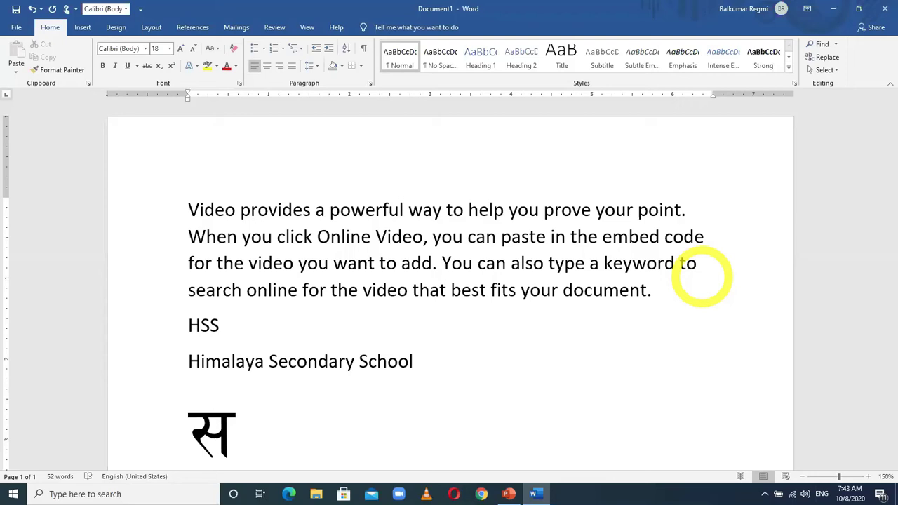
- Test an apostrophe after the स on the Preeti line and clear both characters
scroll(207, 407, down, 2)
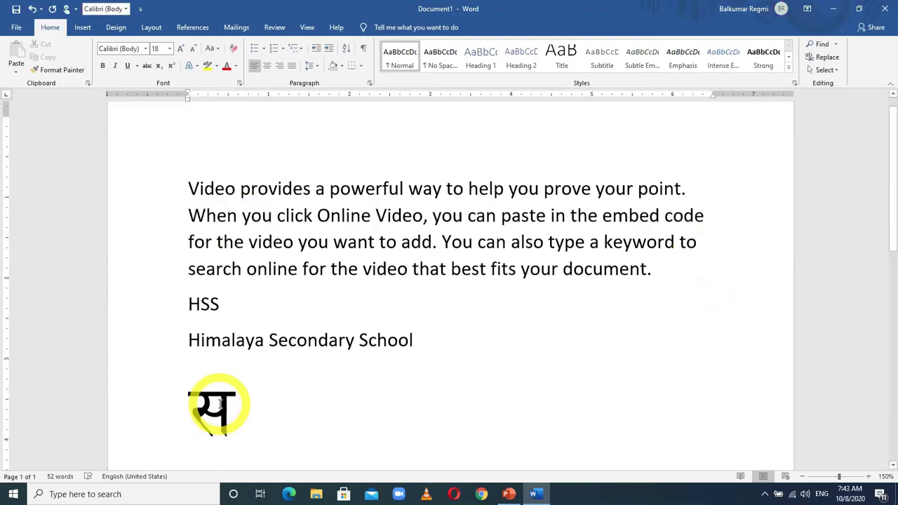
click(249, 366)
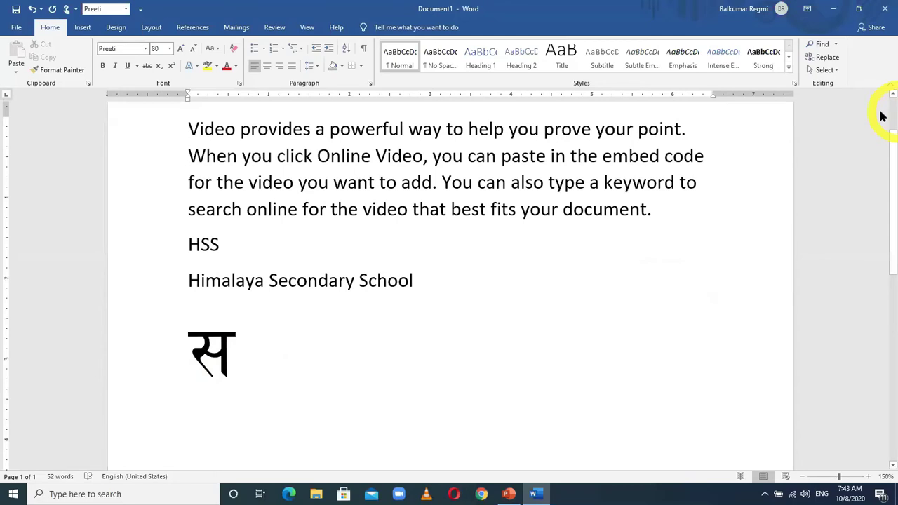
text(')
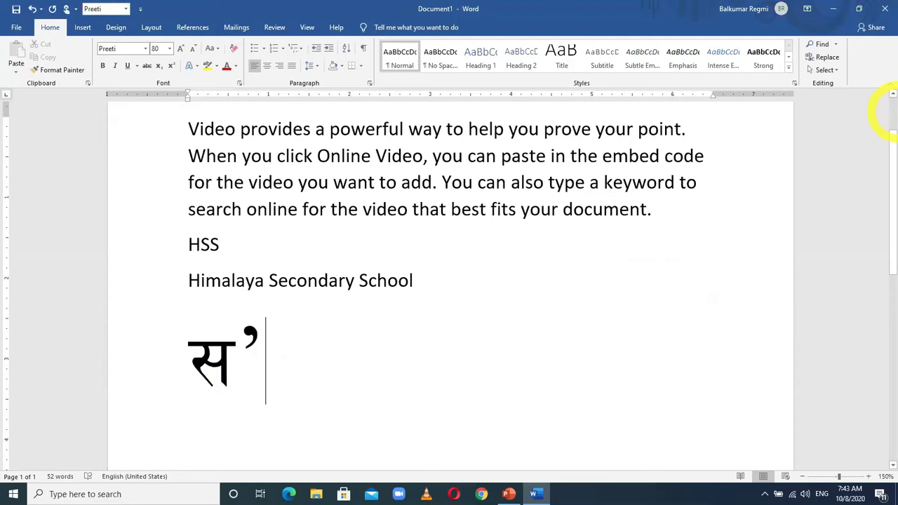
key(BackSpace)
key(BackSpace)
- Enter cfdf on the empty Preeti line and undo the automatic capitalization so it reads आमा
text(cfdf)
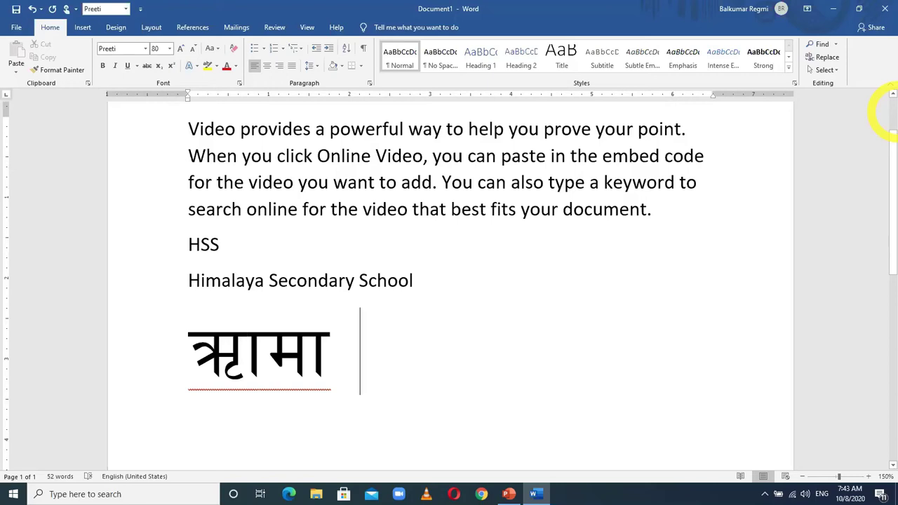
key(ctrl)
key(ctrl+z)
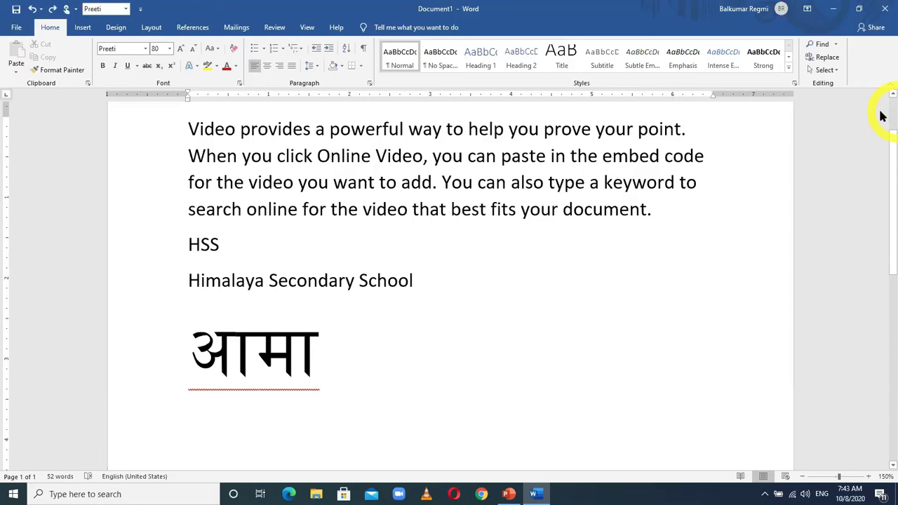
- Enter आमा (cfdf) again on a new Preeti line below the first one
key(Return)
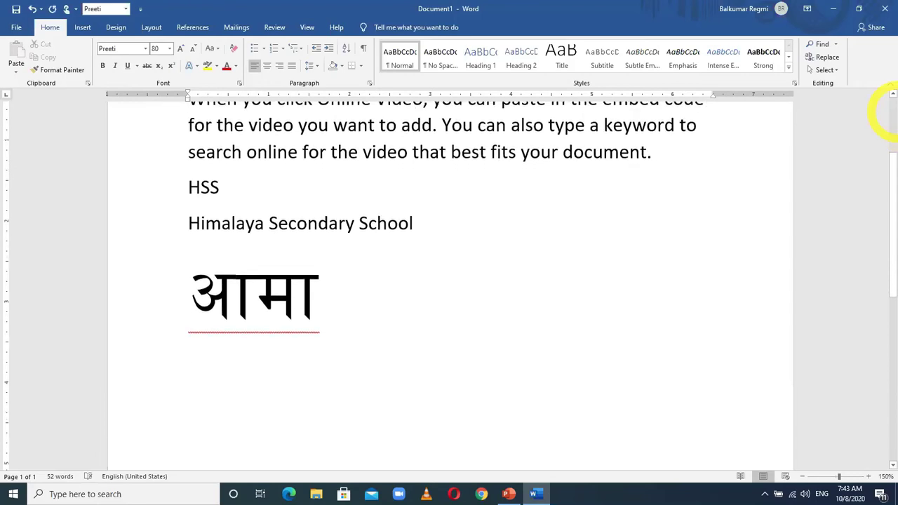
text(cd)
key(BackSpace)
text(fdf)
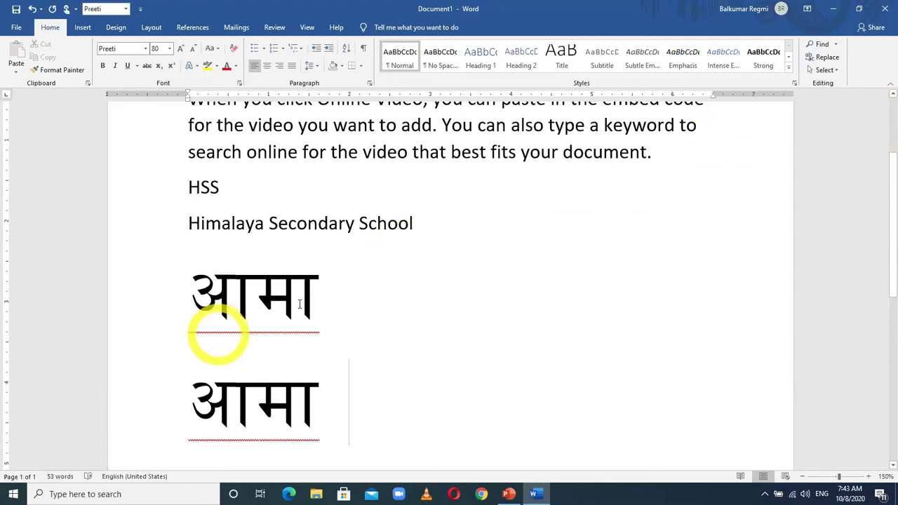
- Enter मामा (dfdf) on a new line below the second आमा
click(341, 296)
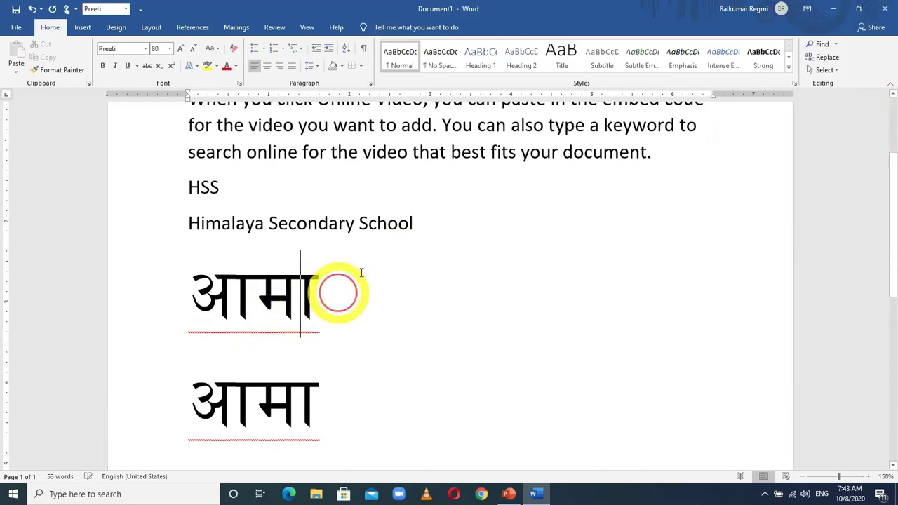
click(498, 221)
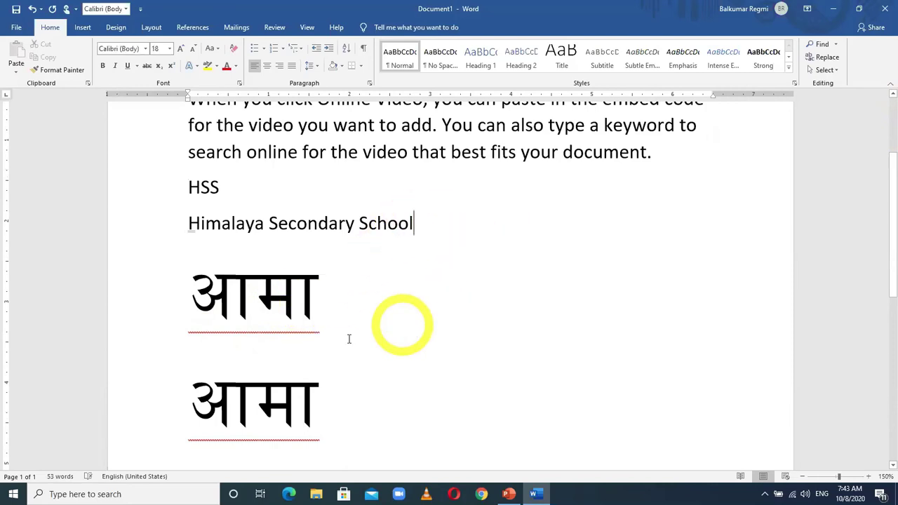
click(342, 398)
key(Return)
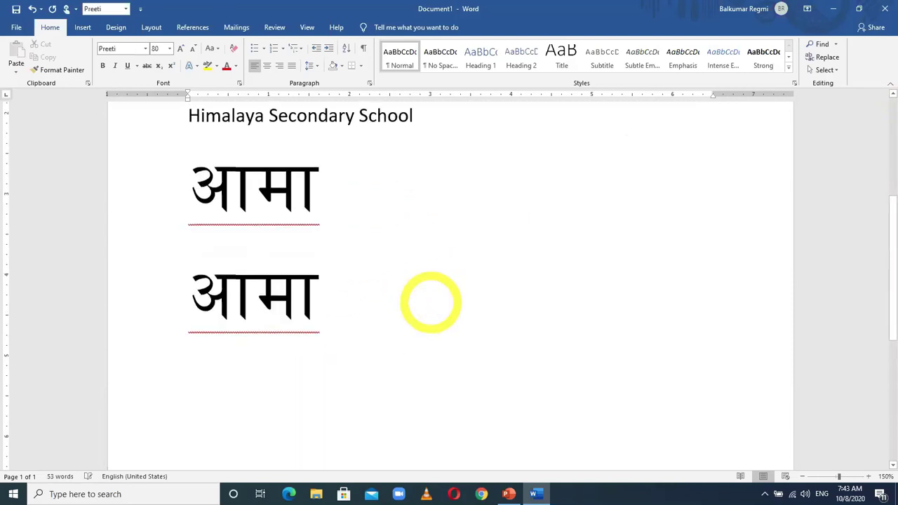
text(dfdf)
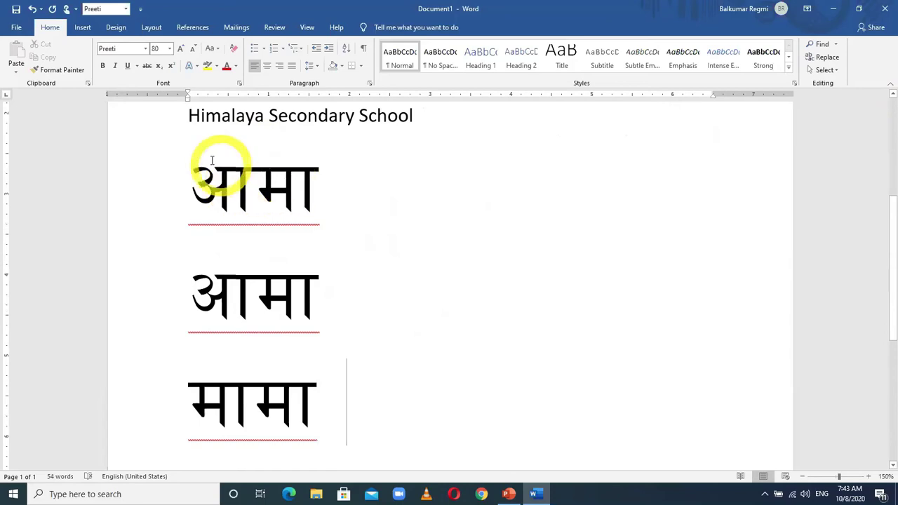
- Turn off replacing straight quotes with smart quotes in the AutoFormat As You Type options and apply the change
click(15, 29)
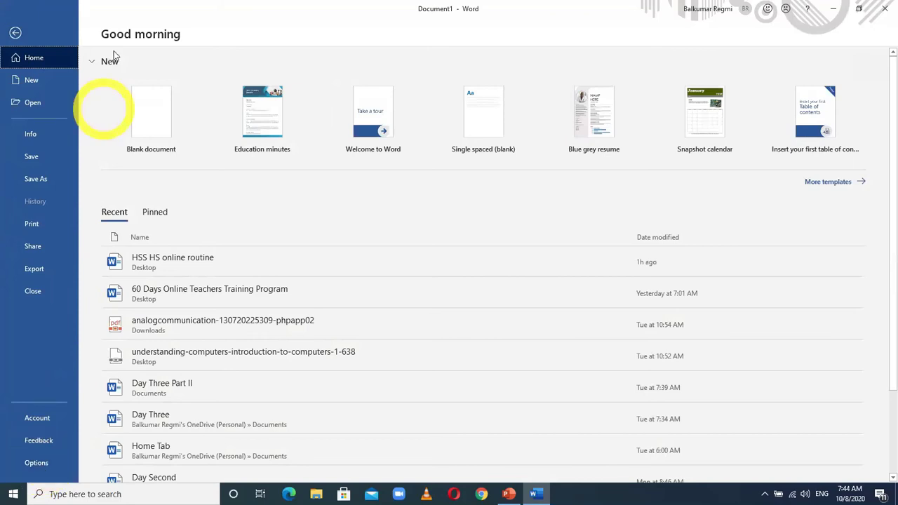
click(15, 33)
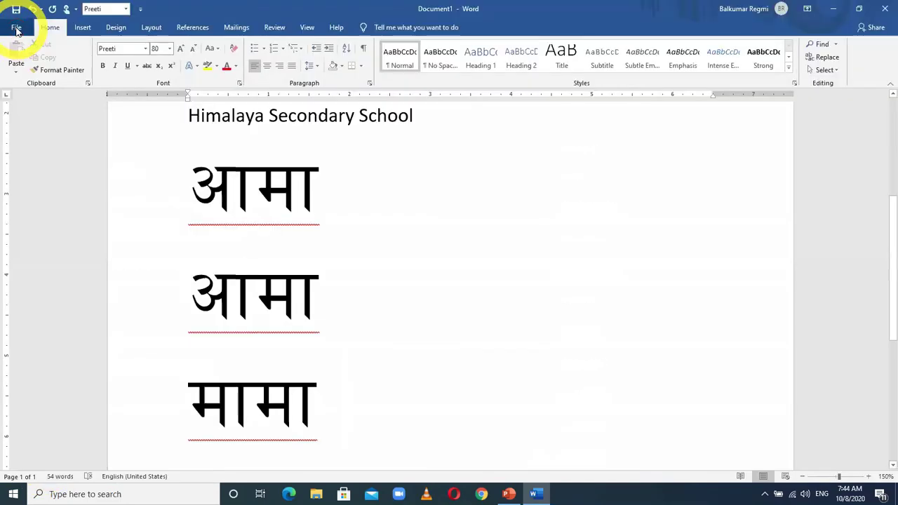
click(15, 28)
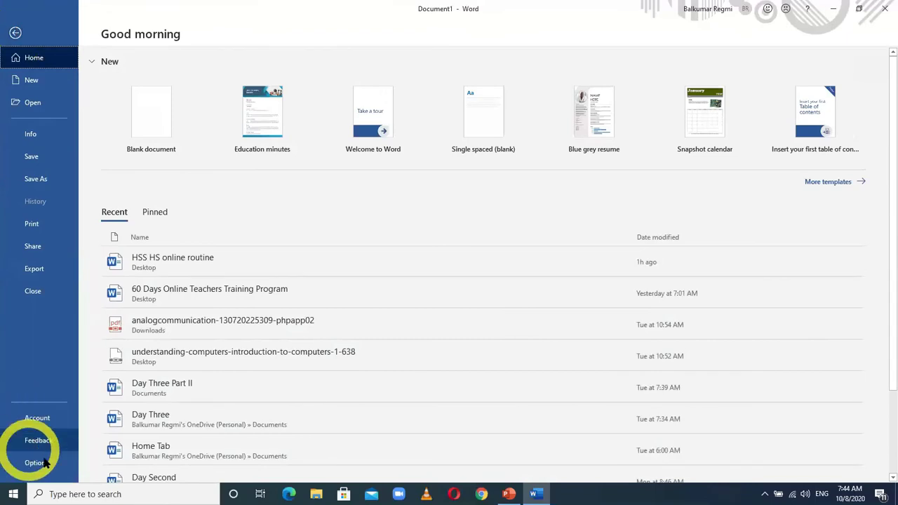
click(39, 465)
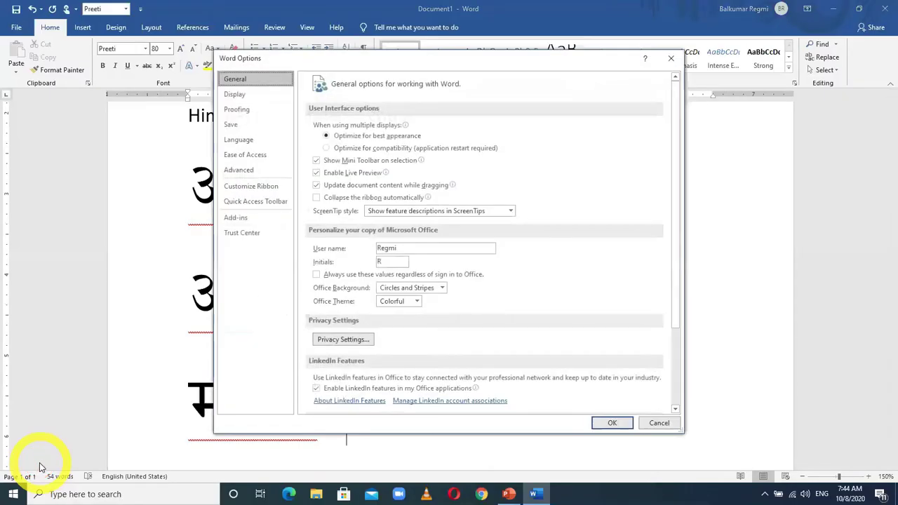
click(240, 115)
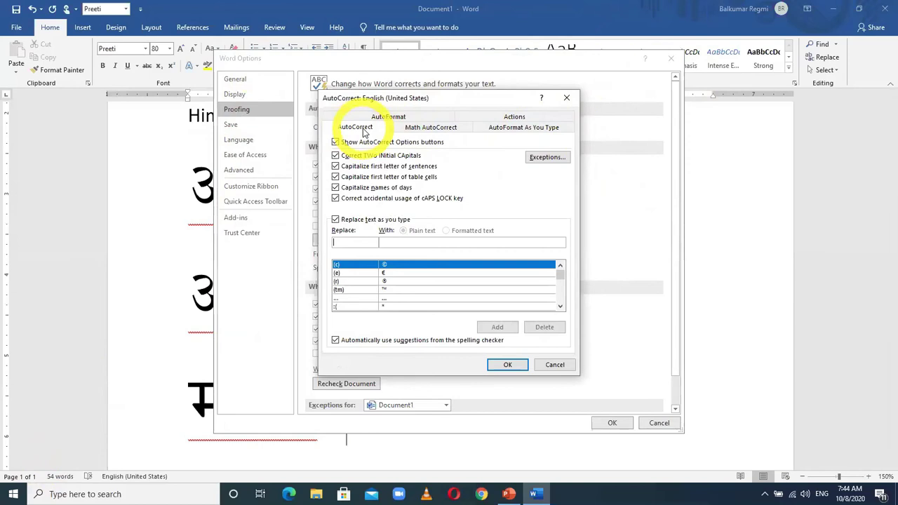
click(534, 130)
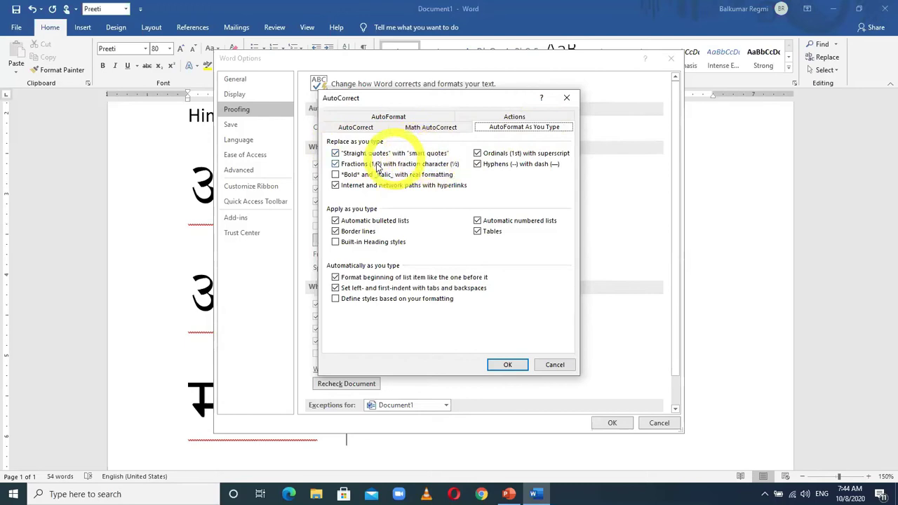
click(335, 153)
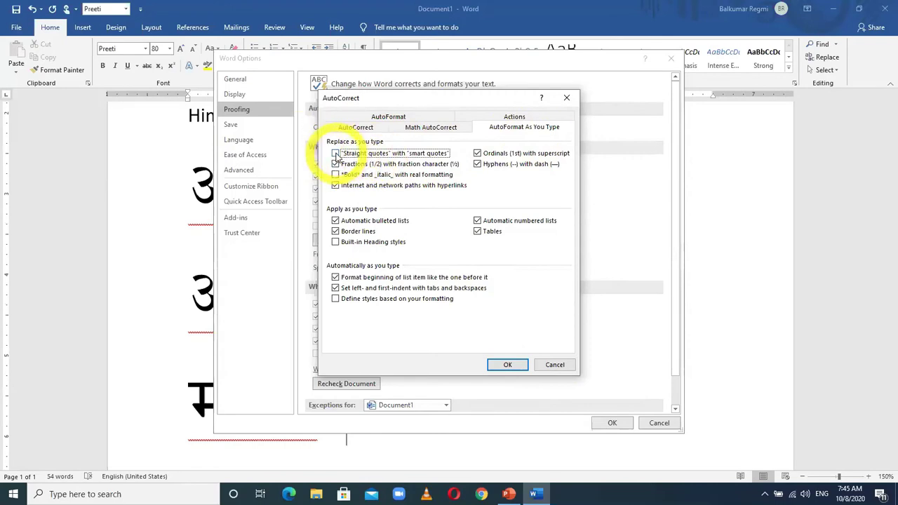
click(508, 366)
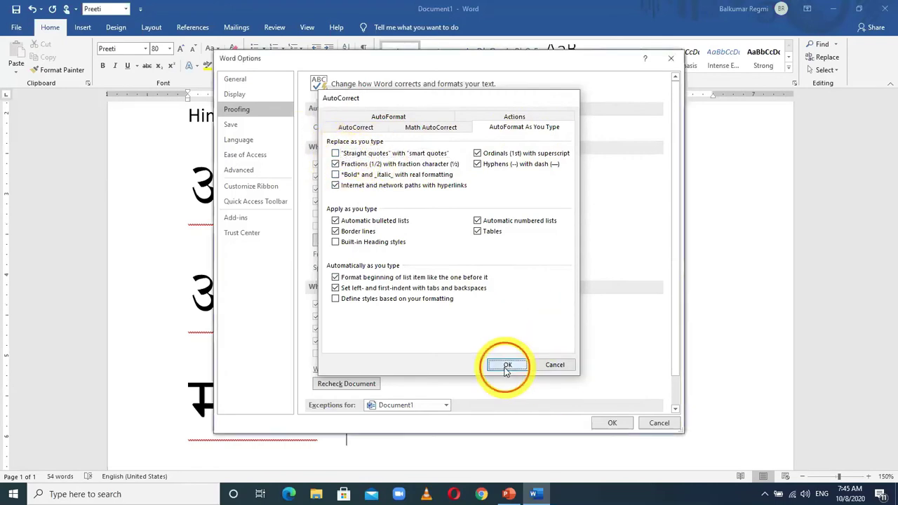
click(602, 423)
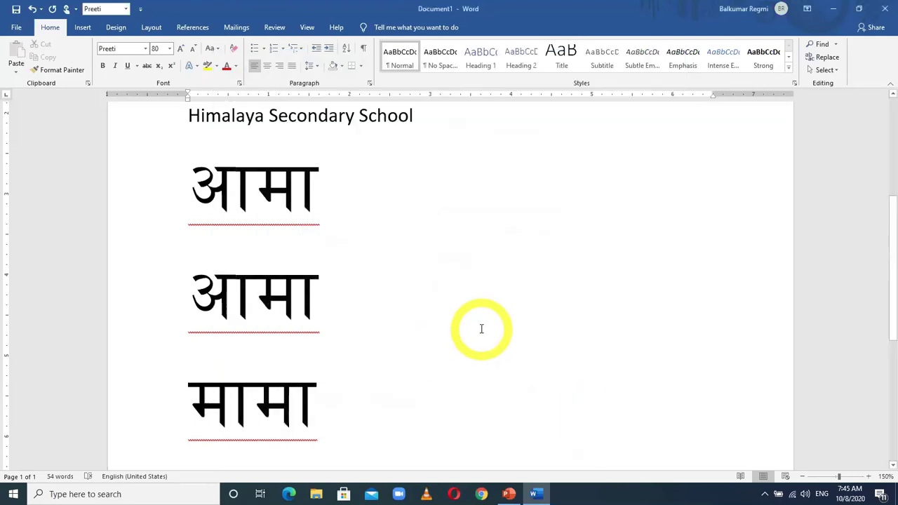
- Enter सु (;') on a new Preeti line below मामा and cfdf on the line after it
key(Return)
text(;')
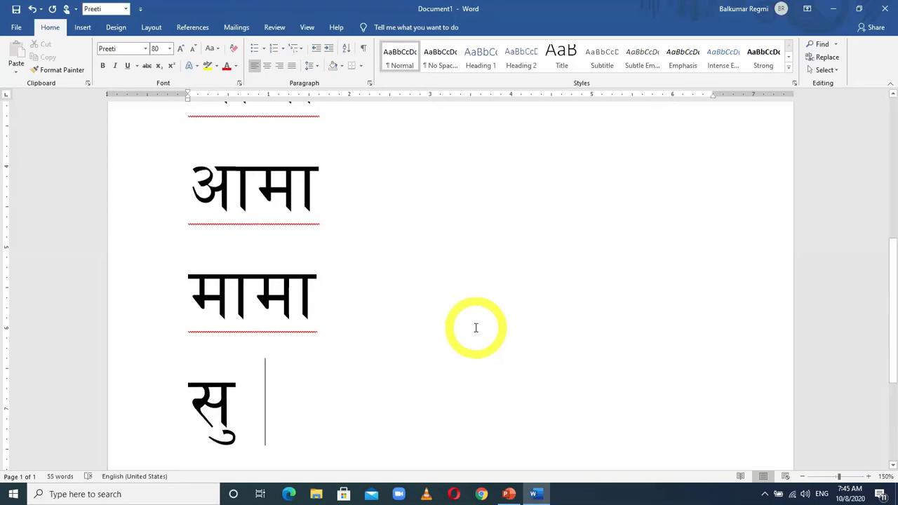
key(Return)
text(cd)
key(BackSpace)
text(fdf)
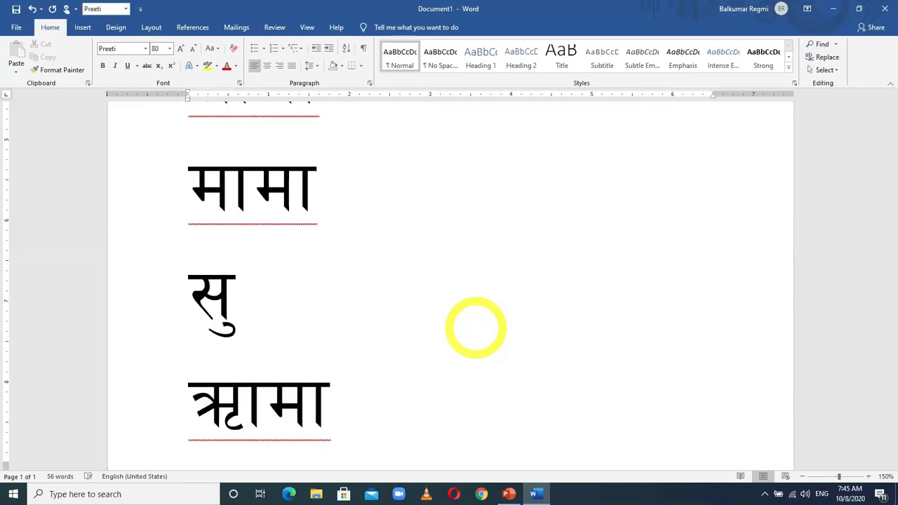
- Turn off capitalizing the first letter of sentences and of table cells in the AutoCorrect options
click(18, 31)
click(36, 469)
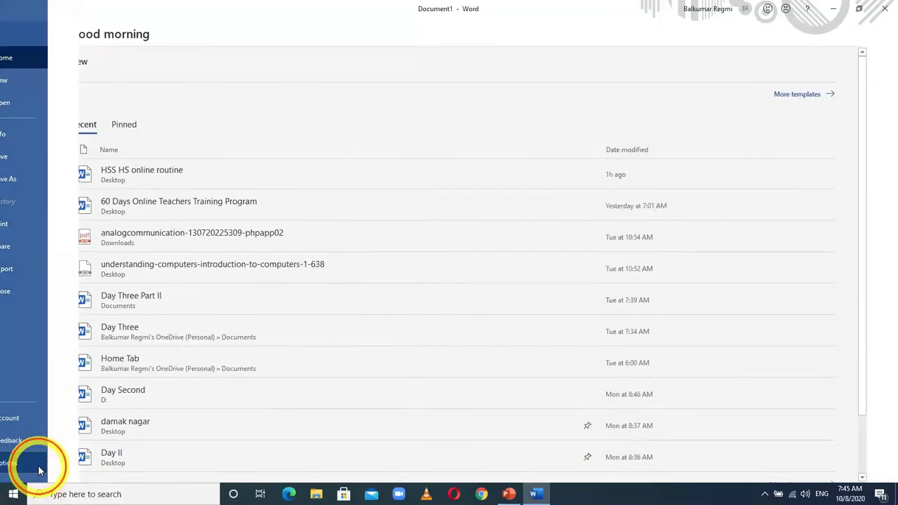
click(253, 112)
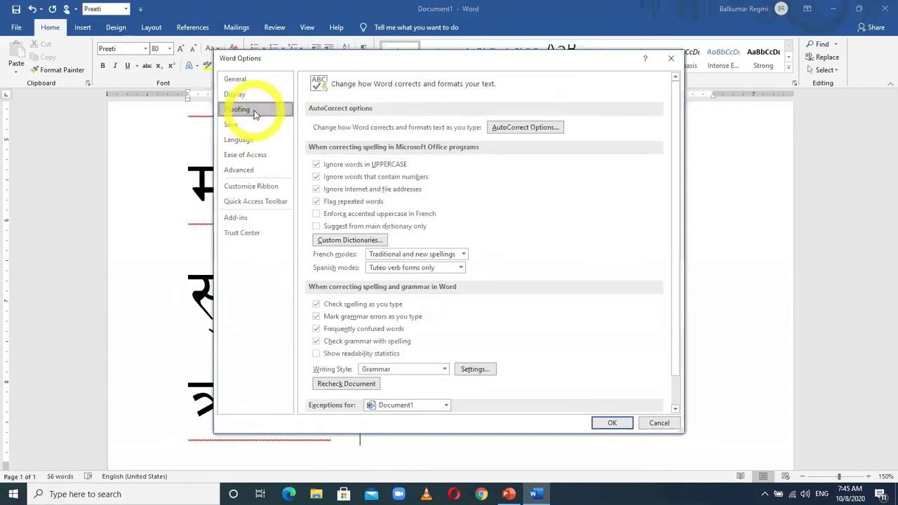
click(511, 129)
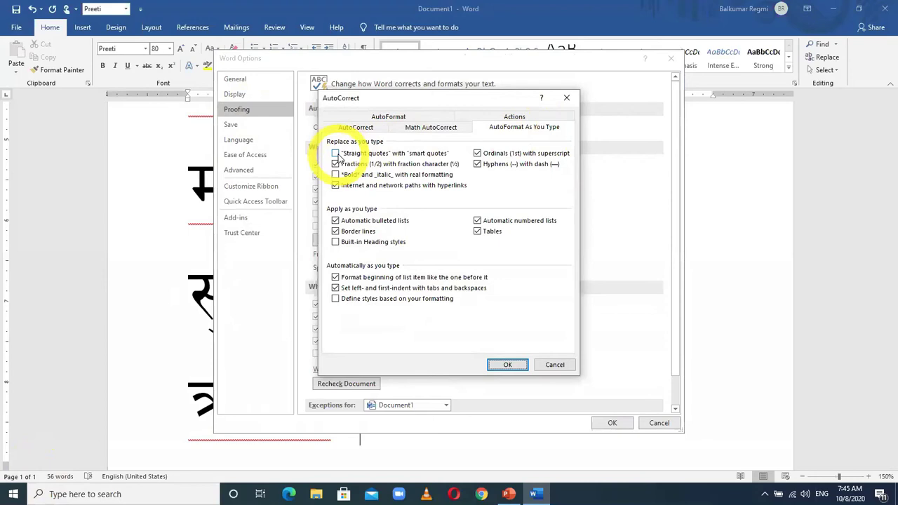
click(374, 129)
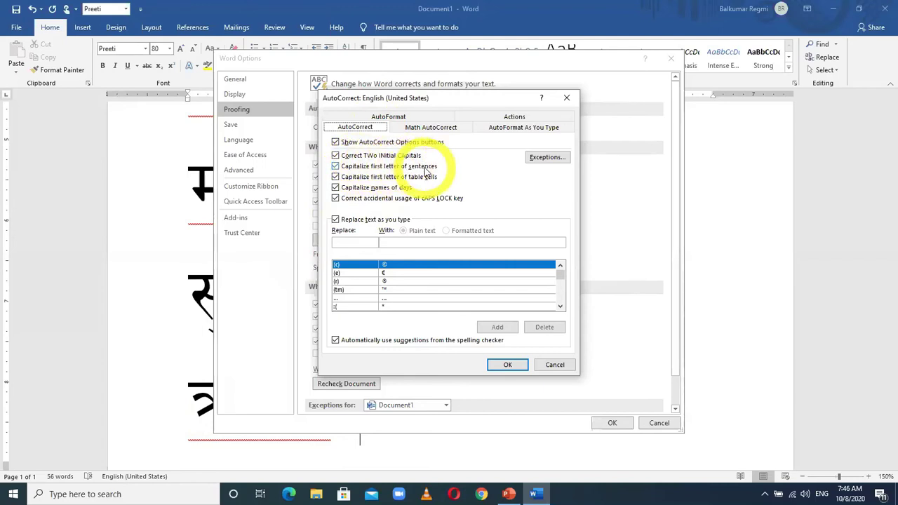
click(336, 166)
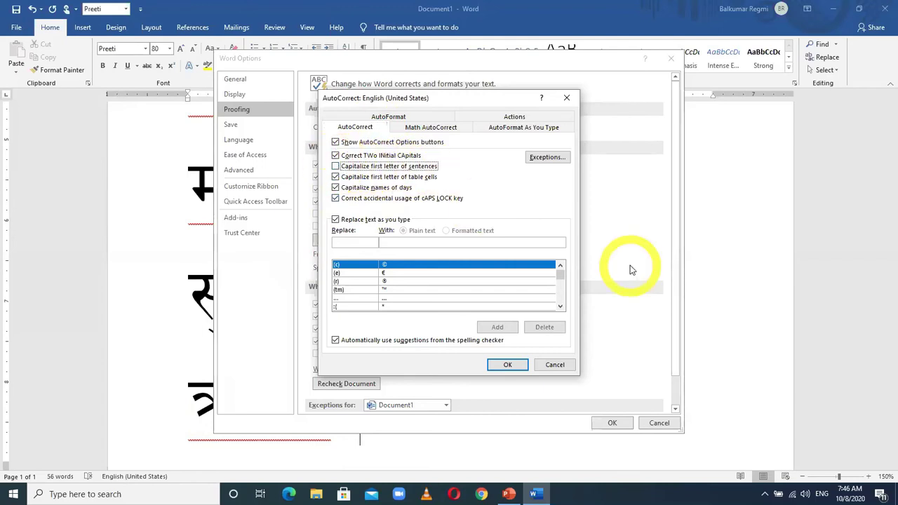
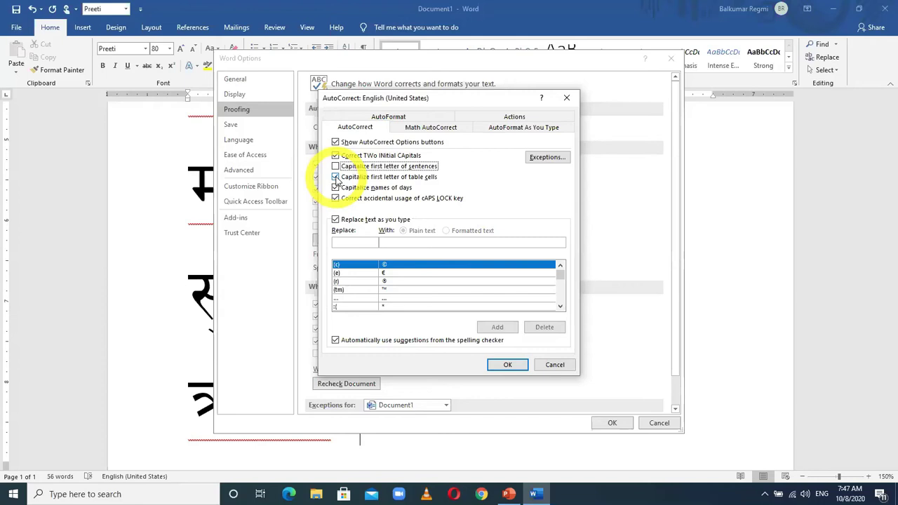
click(335, 177)
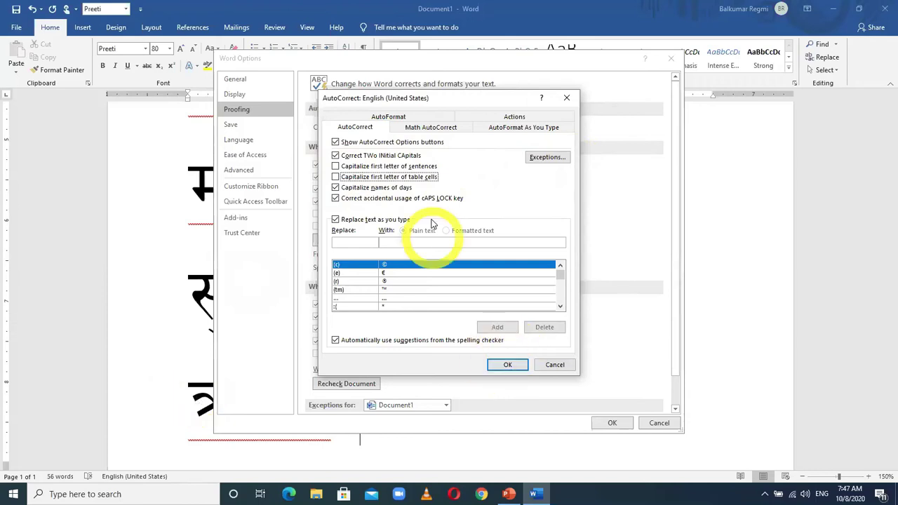
- Turn capitalization of the first letter of sentences and table cells back on
click(360, 132)
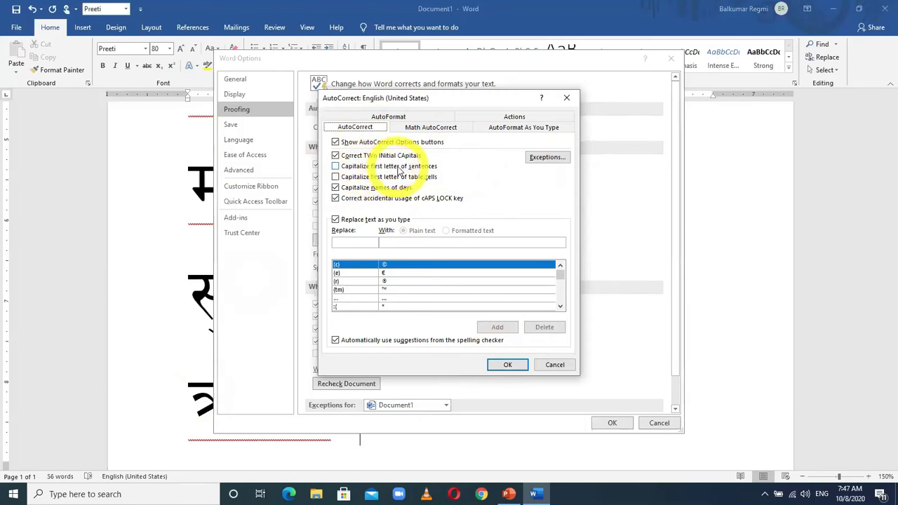
click(338, 168)
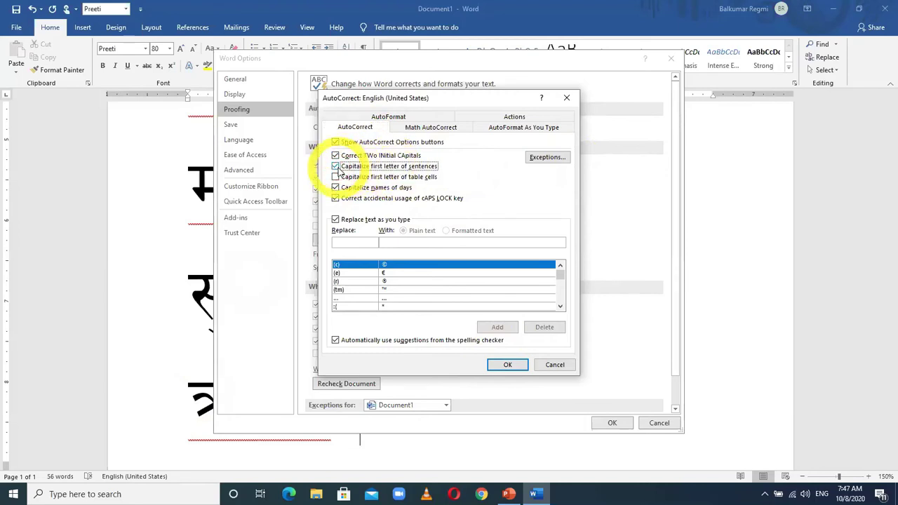
click(336, 178)
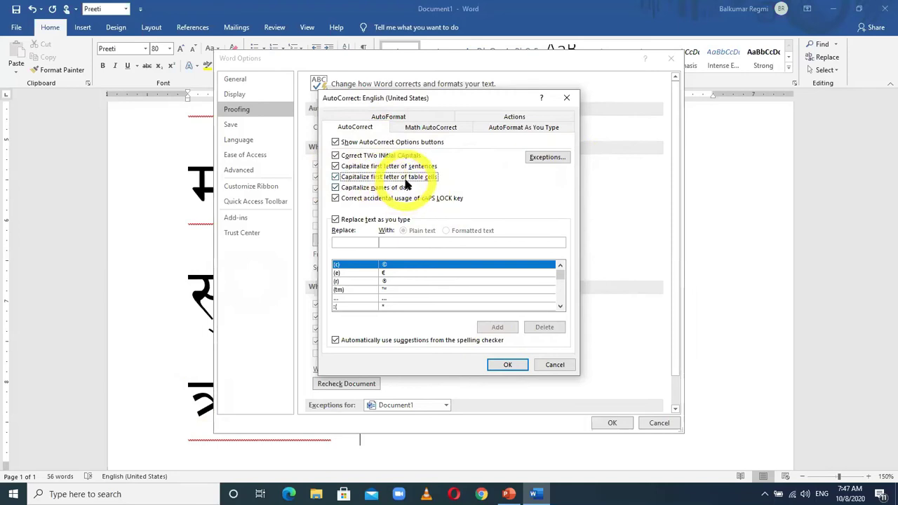
click(336, 176)
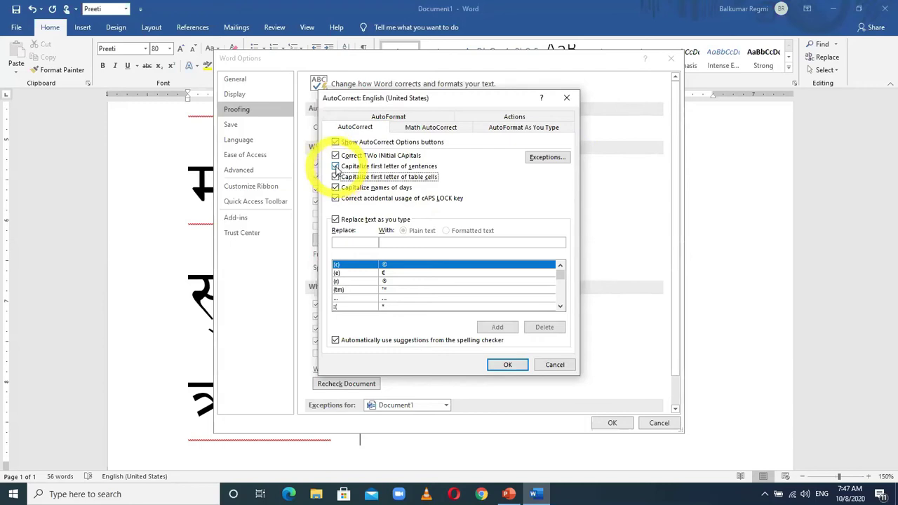
click(337, 176)
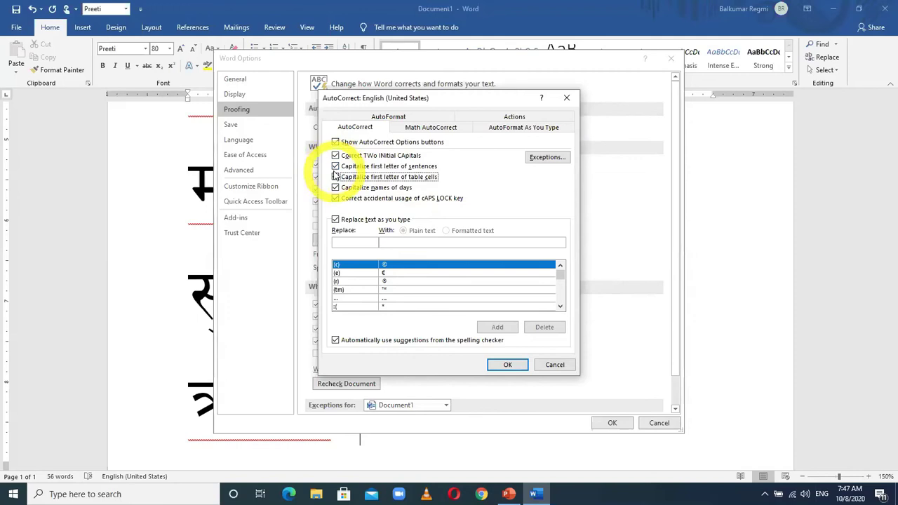
- Turn off first-letter capitalization for sentences and table cells again, and apply the AutoCorrect and Word options
click(336, 167)
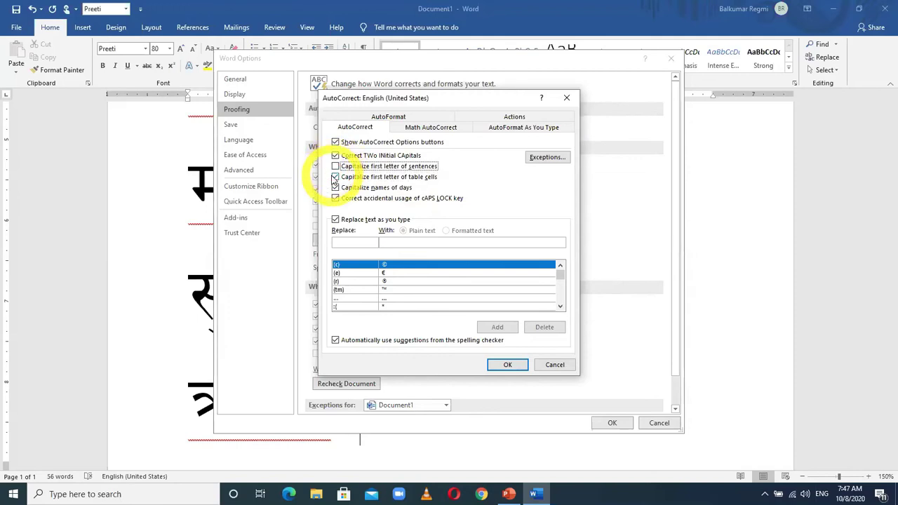
click(337, 177)
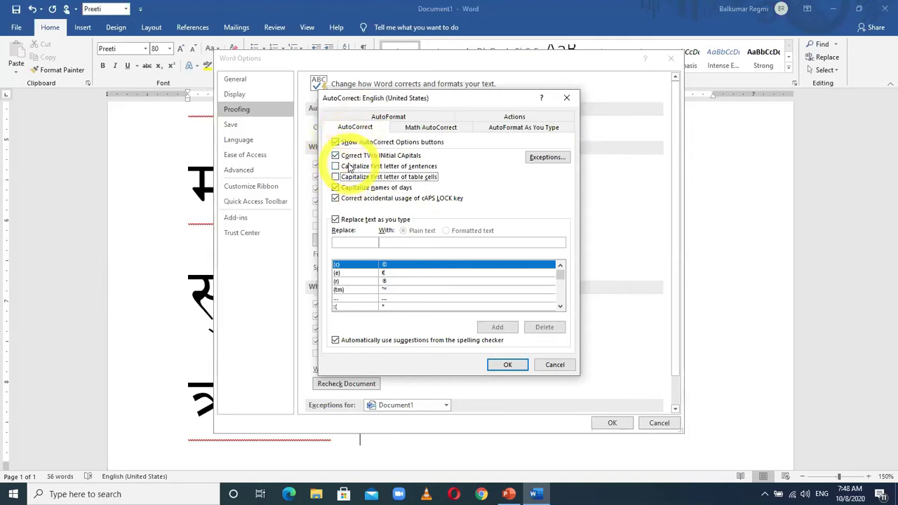
click(512, 131)
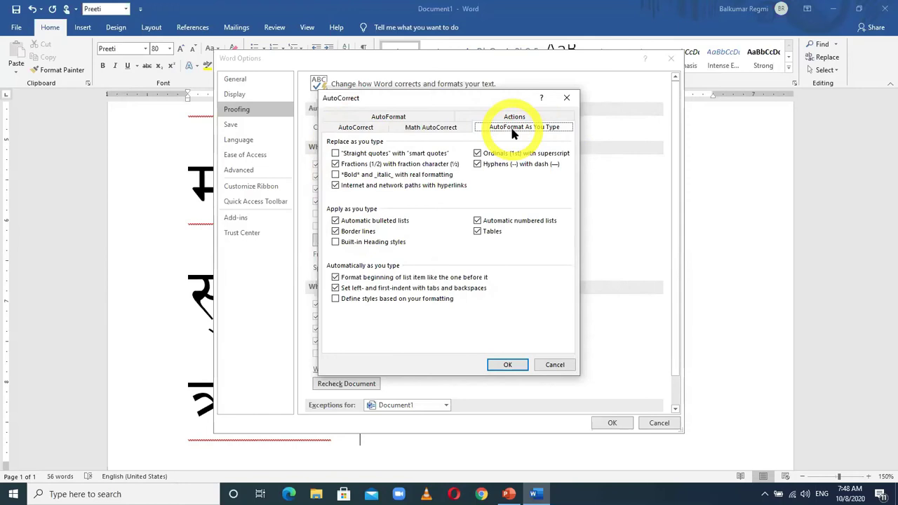
click(516, 372)
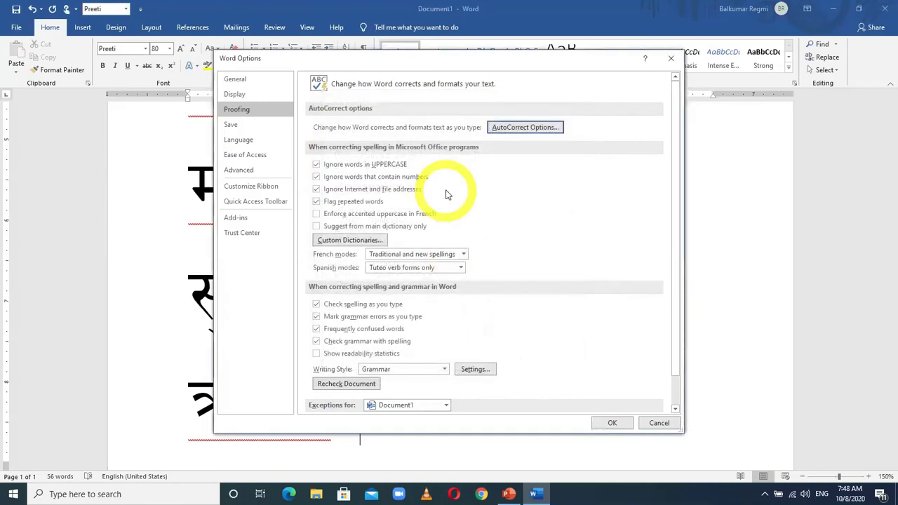
click(612, 423)
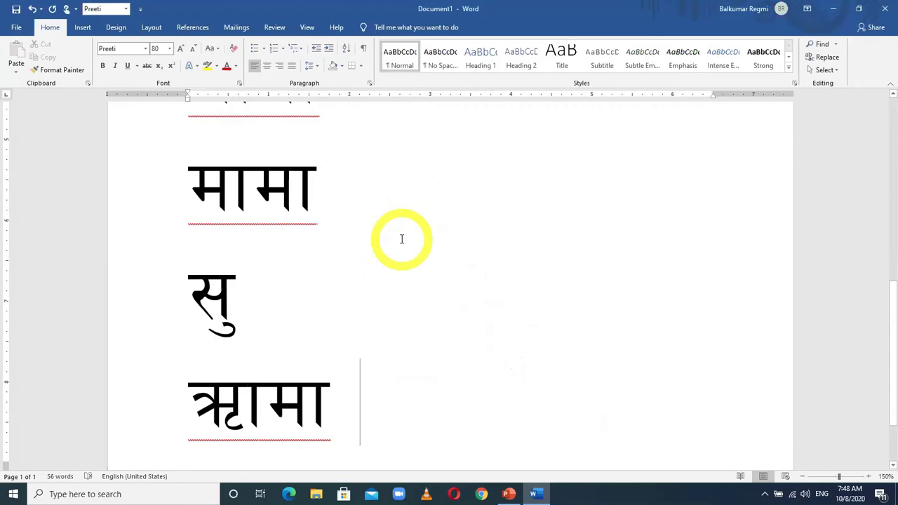
- Create a new blank document and set its text to the Preeti font at size 22
click(16, 26)
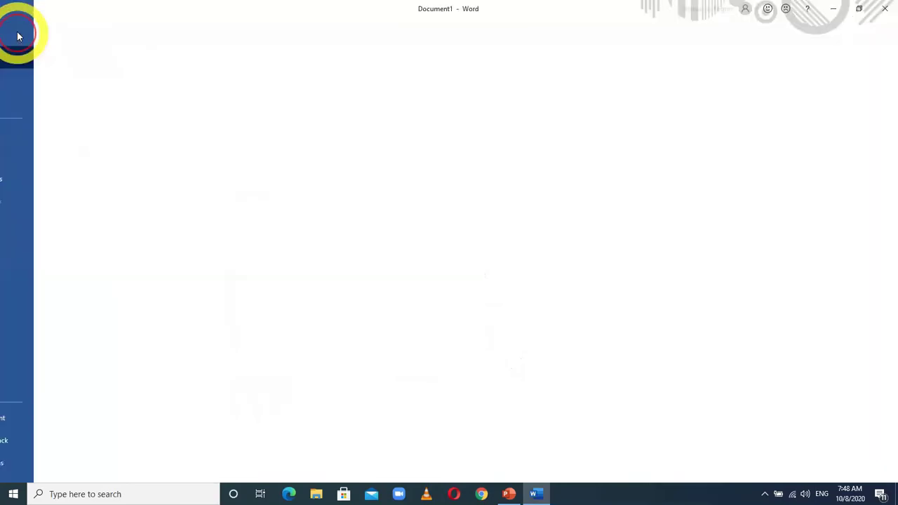
click(164, 118)
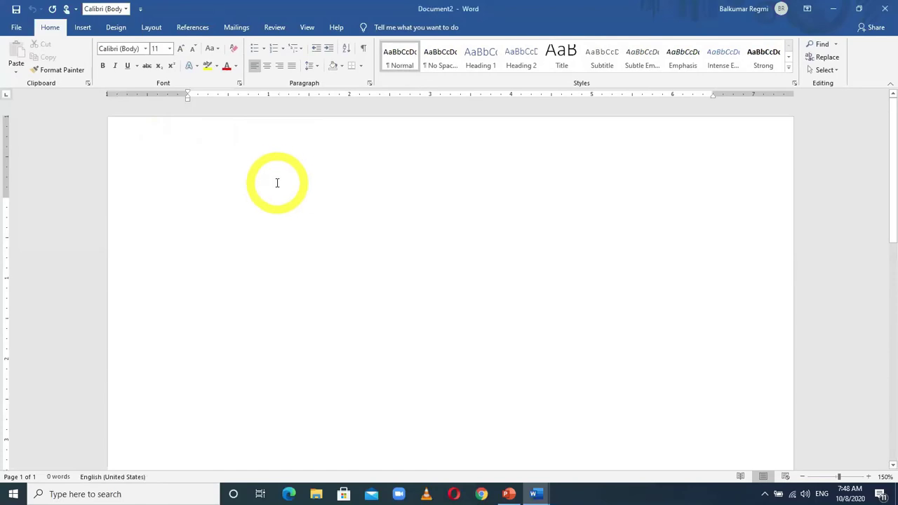
key(ctrl+shift+period)
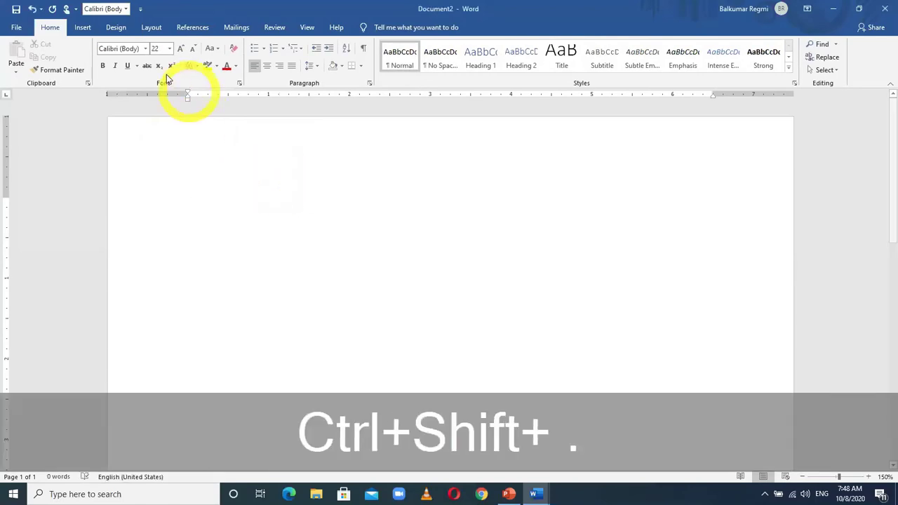
click(135, 50)
text(Preeti)
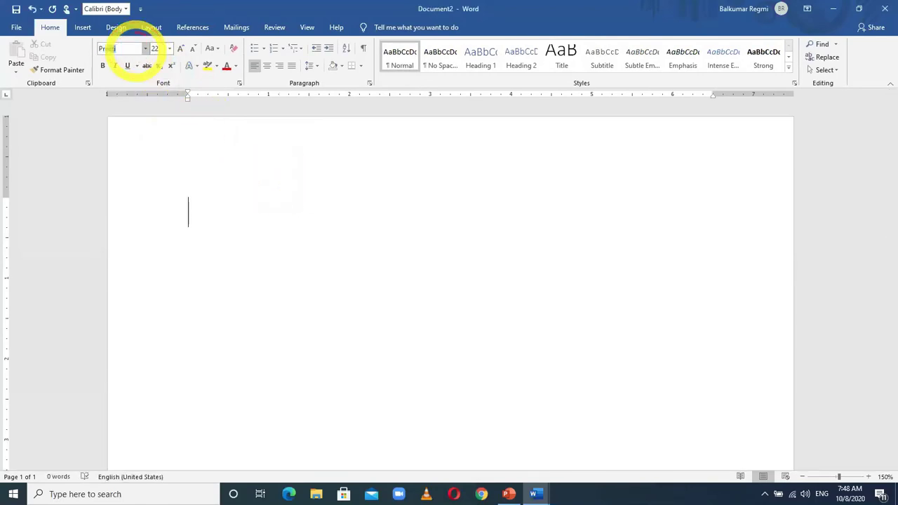
- Enter सुर्योदय (;'of]{bo) on the first line and आमा (cfdf) on the second
text(;'of])
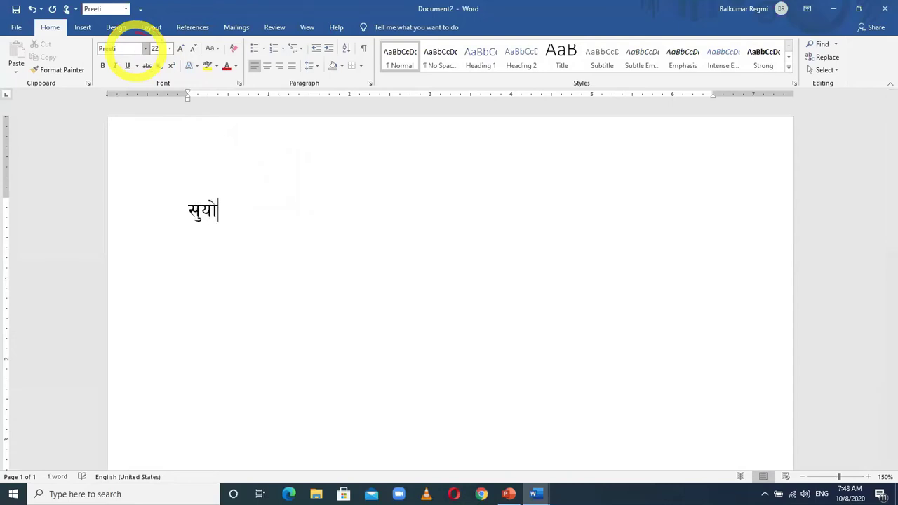
text({bo)
key(Return)
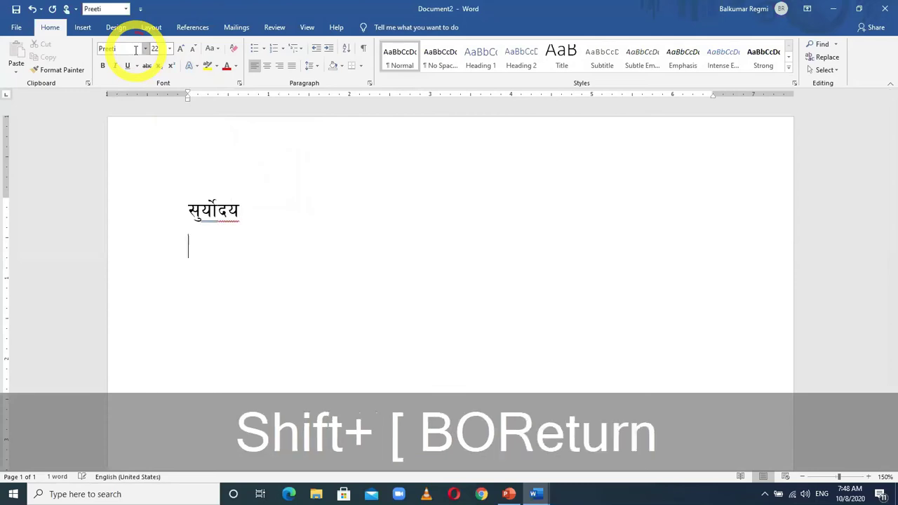
text(cfdf)
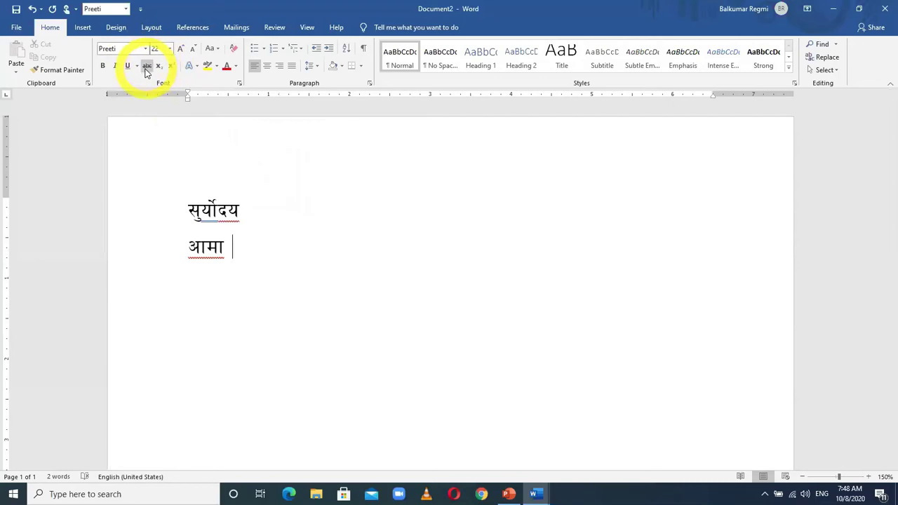
- Review the AutoFormat As You Type and AutoCorrect settings used for Preeti typing, and close the options
click(13, 31)
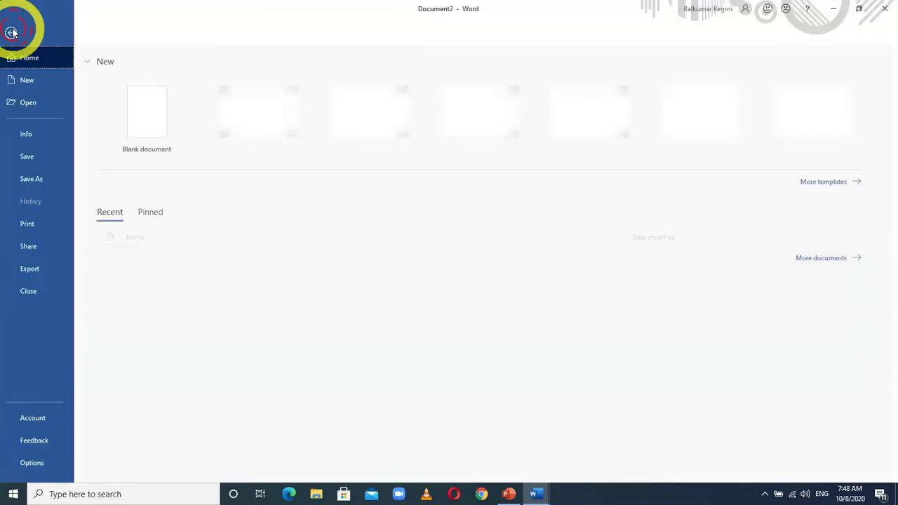
click(44, 461)
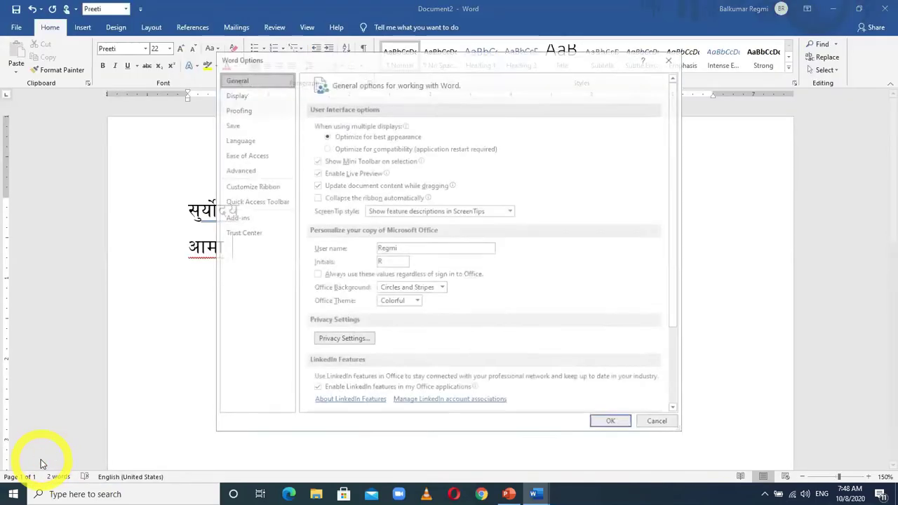
click(247, 109)
click(534, 127)
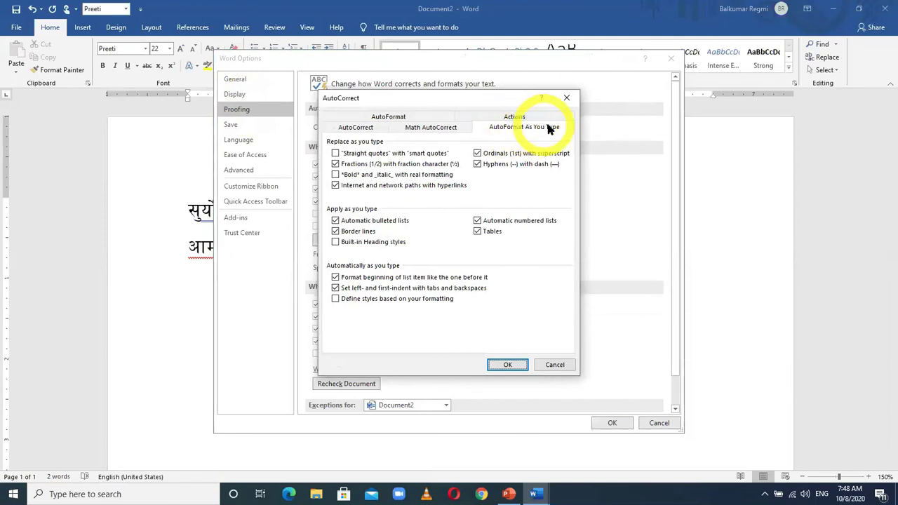
click(356, 129)
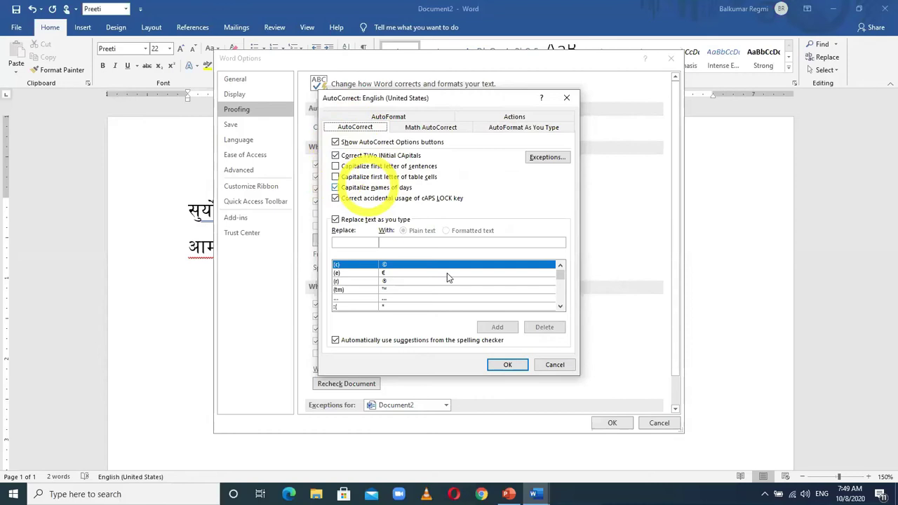
click(507, 367)
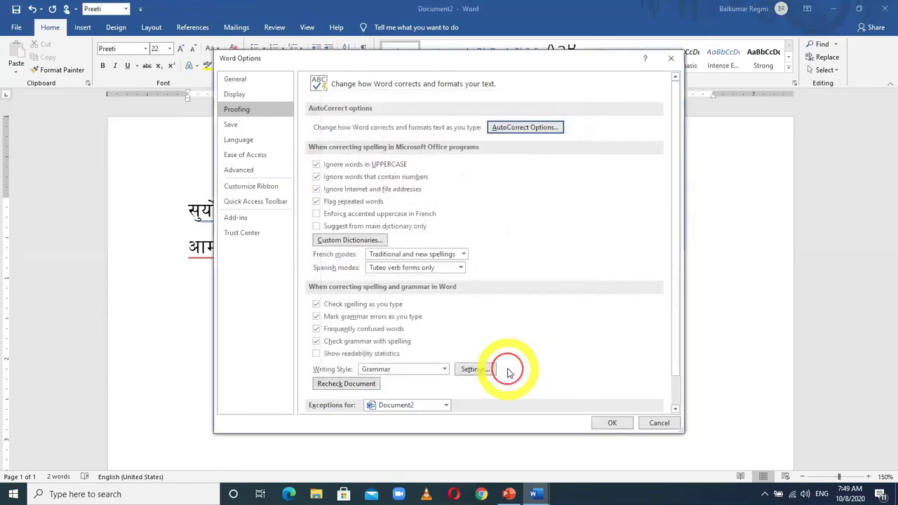
click(609, 423)
- Start a new line below आमा and erase the trial characters Hs entered on it
key(Return)
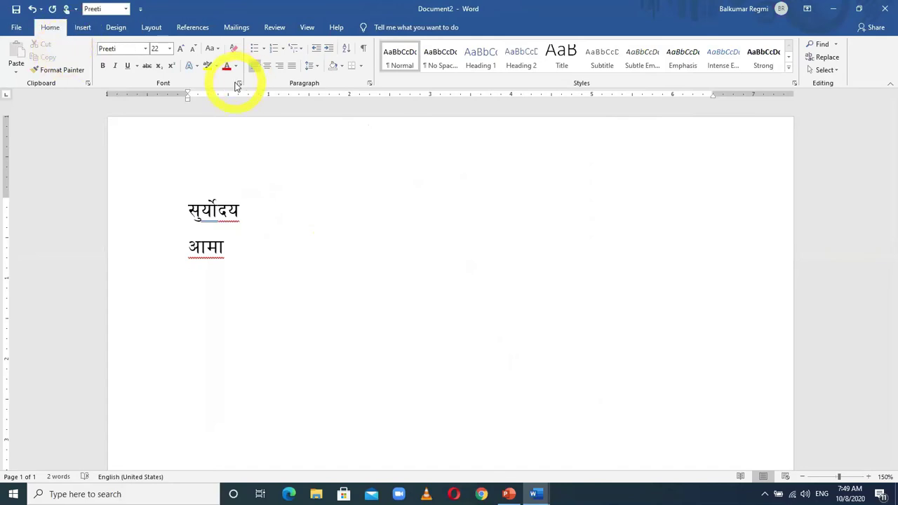
text(Hs)
key(BackSpace)
key(BackSpace)
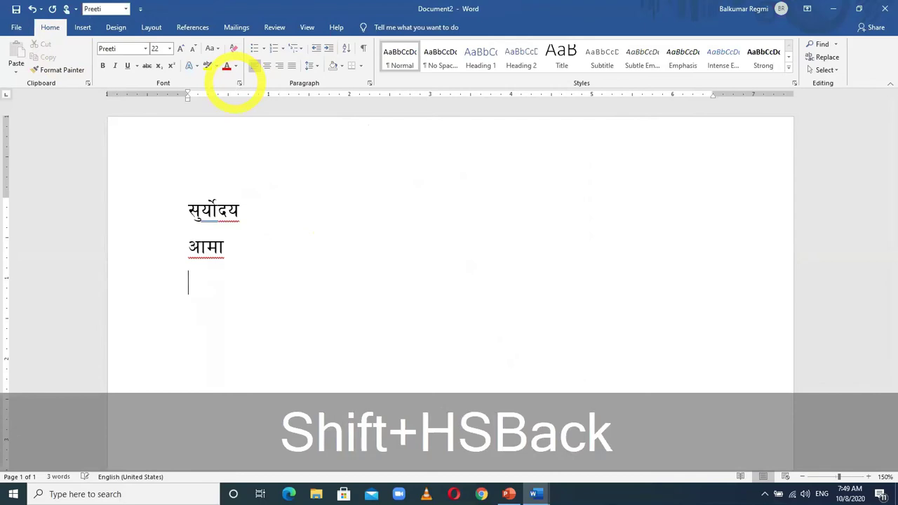
- Set the Latin text font to Times New Roman for the line below आमा and enter the abbreviation HSS there
key(ctrl+d)
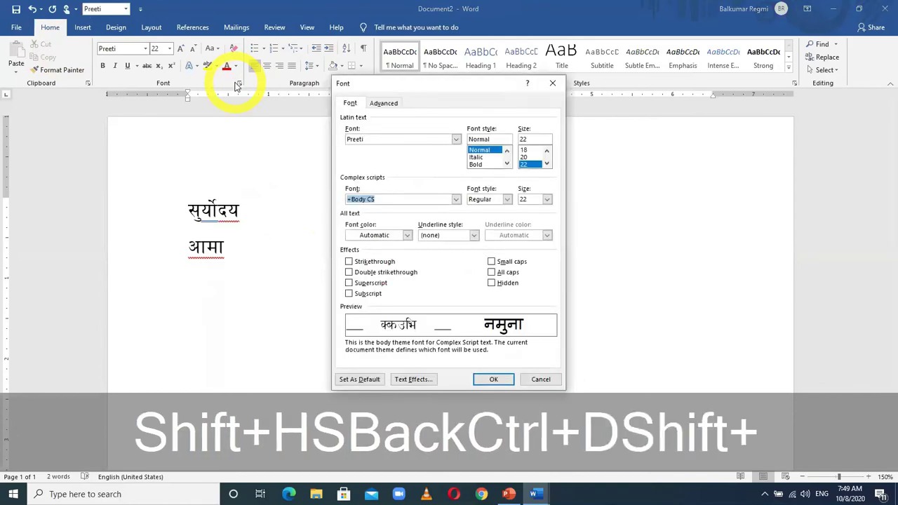
text(Time)
key(BackSpace)
key(BackSpace)
key(BackSpace)
key(BackSpace)
click(431, 137)
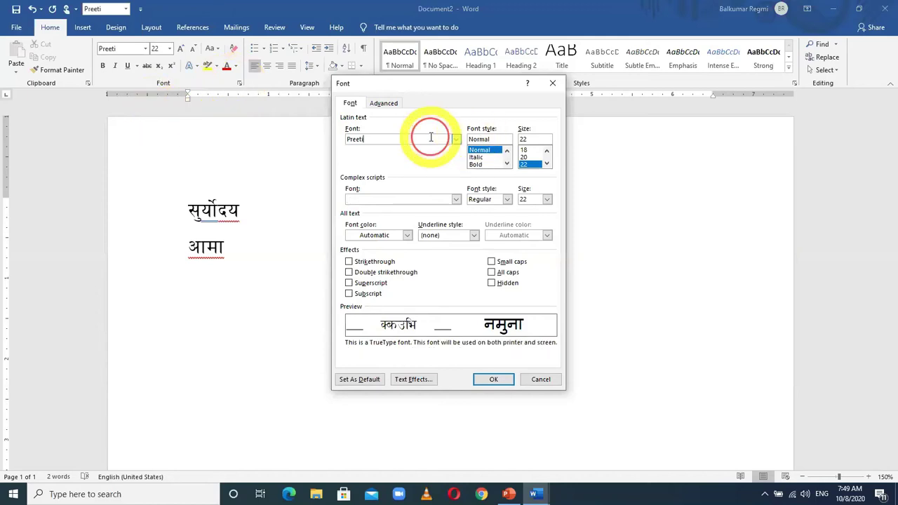
key(BackSpace)
key(BackSpace)
key(BackSpace)
text(Time)
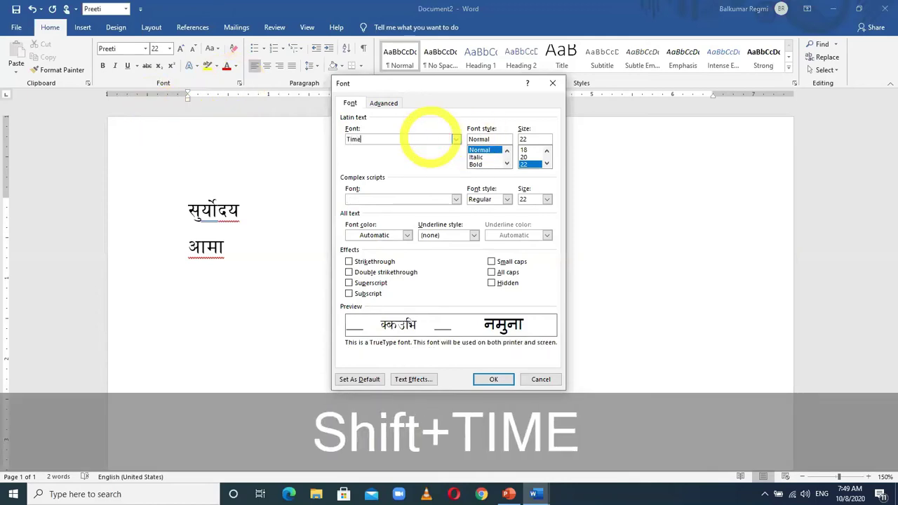
text(s New Roman)
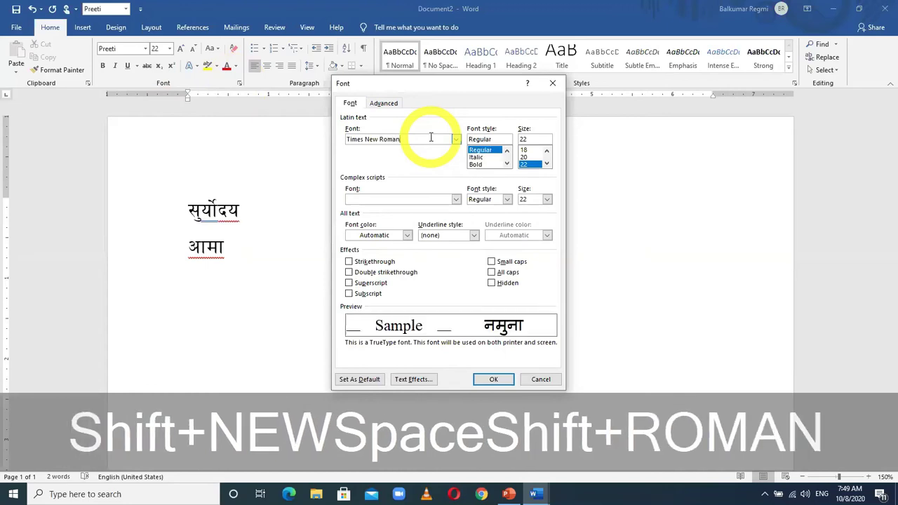
key(Return)
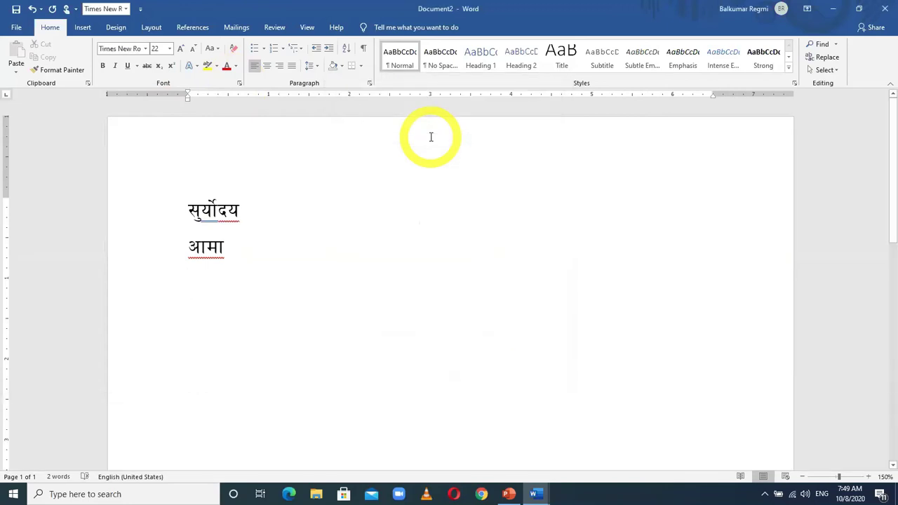
text(HSS)
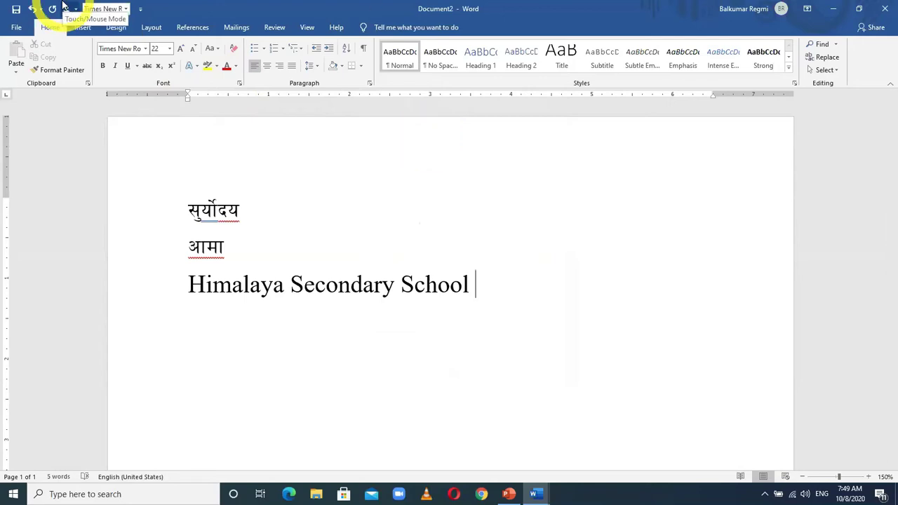
- Add an AutoCorrect entry in the proofing options that replaces SUNAPA with Suryodaya Nagarpalika
click(17, 29)
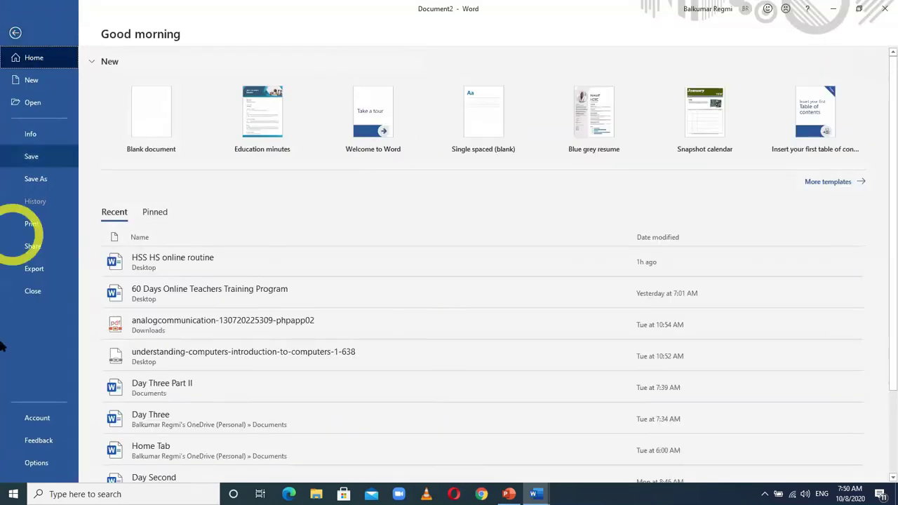
click(38, 464)
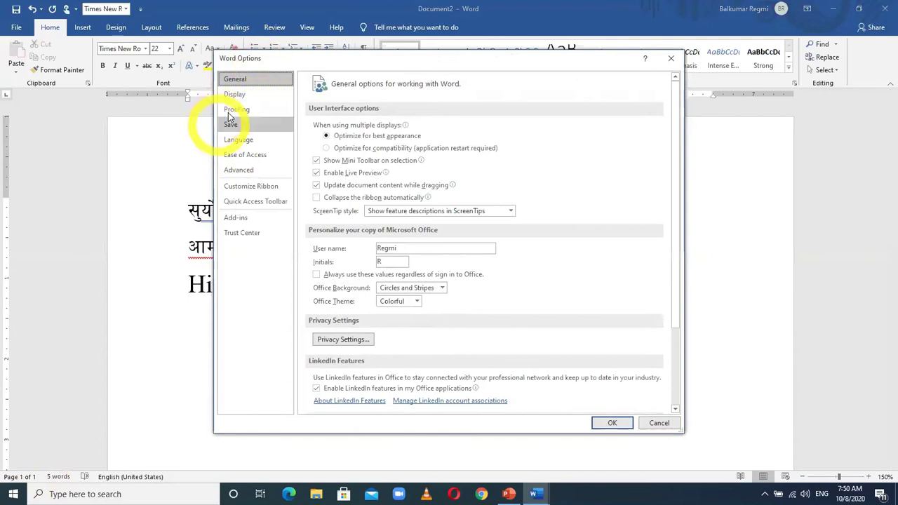
click(230, 112)
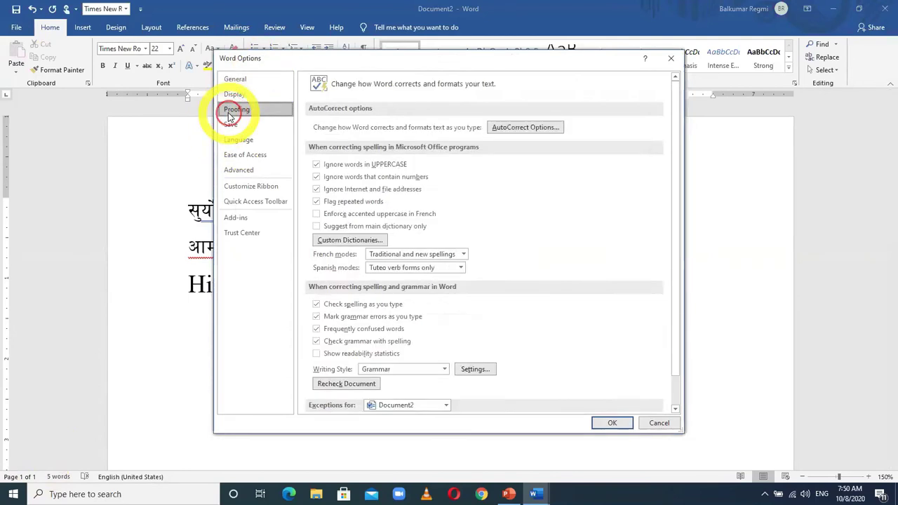
click(511, 127)
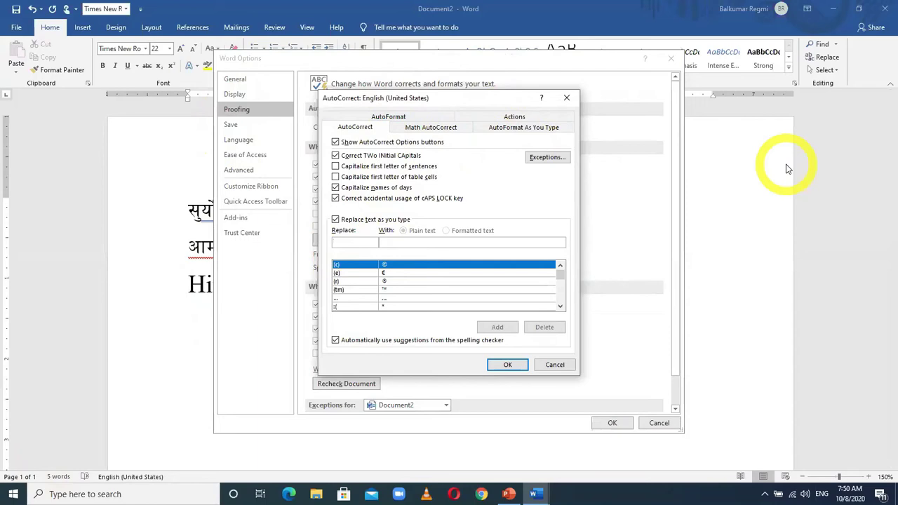
text(SU)
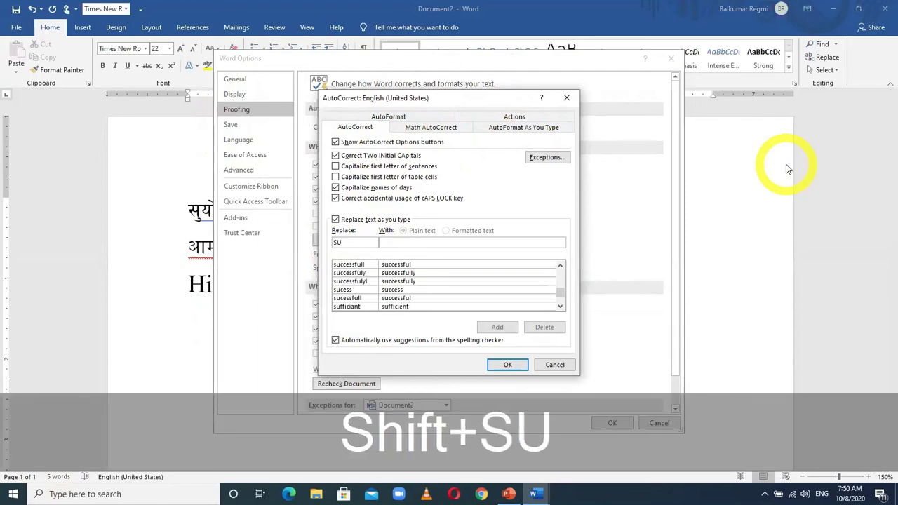
text(NAPA)
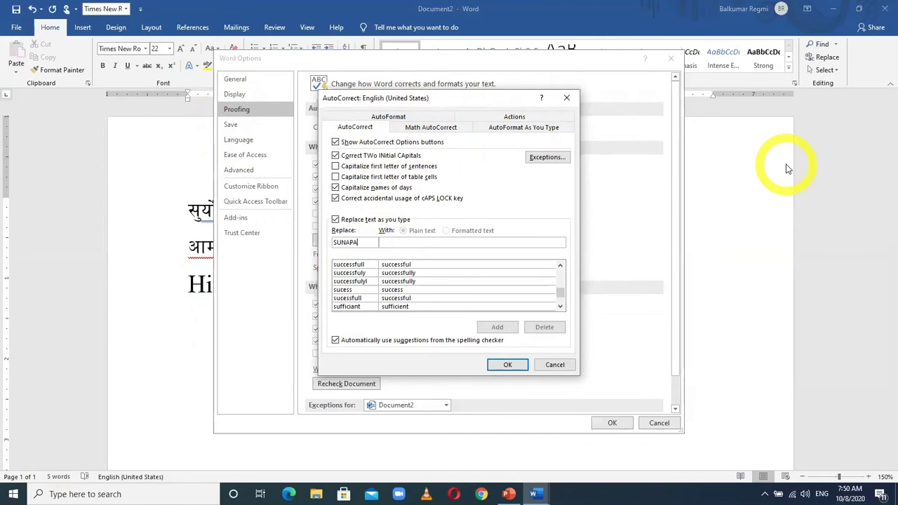
text(Sur)
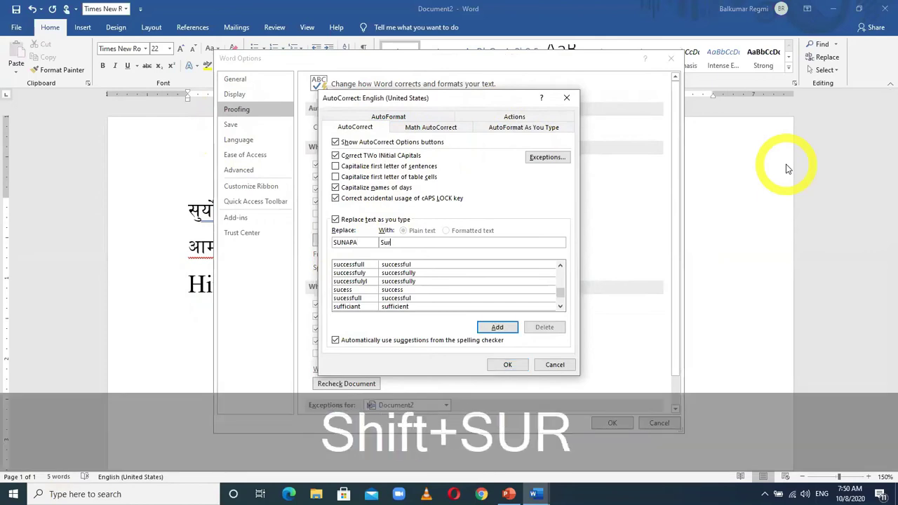
text(yodaya Nagarpalika)
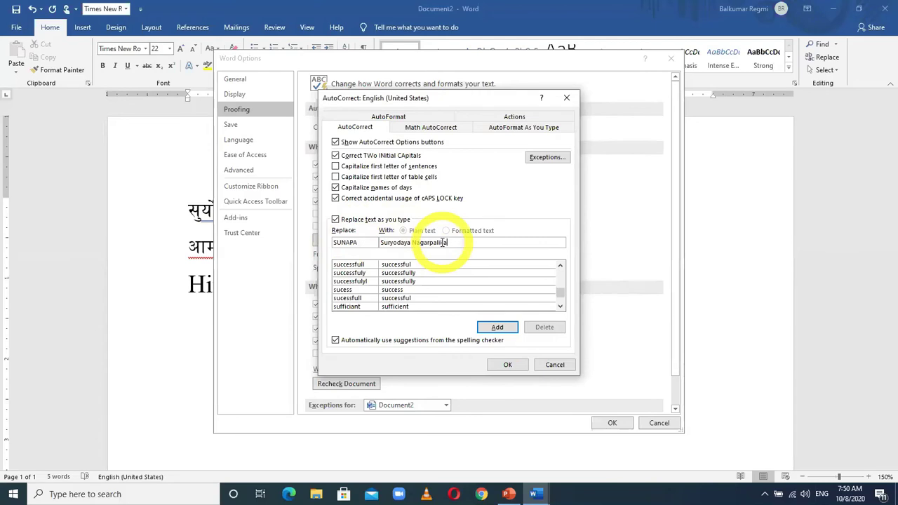
text(ka)
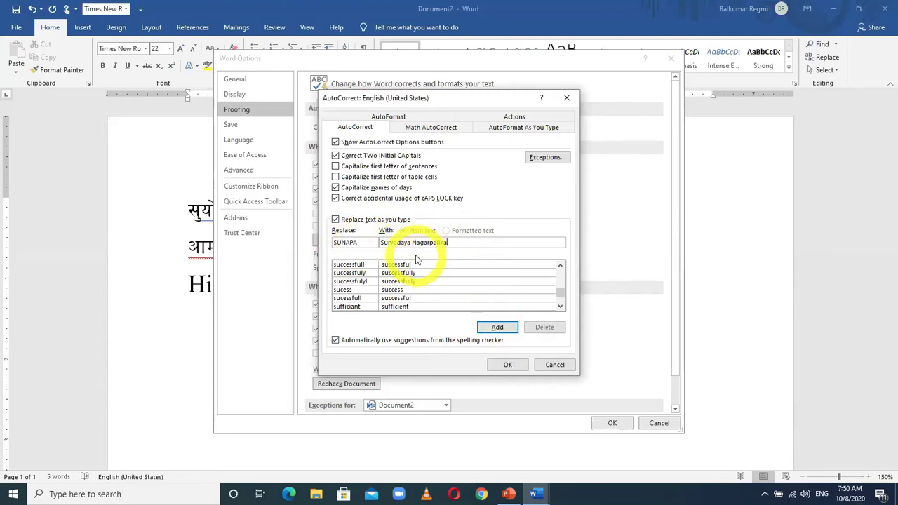
click(497, 328)
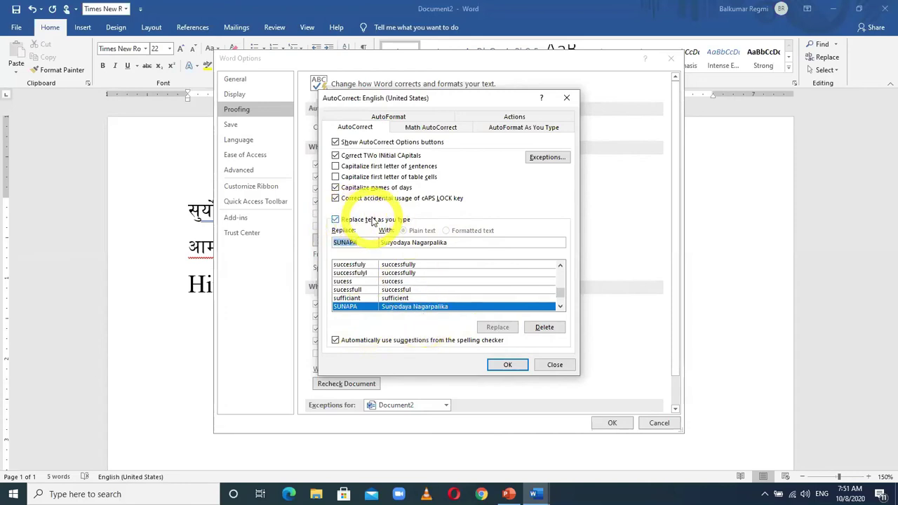
- Turn Replace text as you type off and back on, and confirm the AutoCorrect and Word options
click(336, 220)
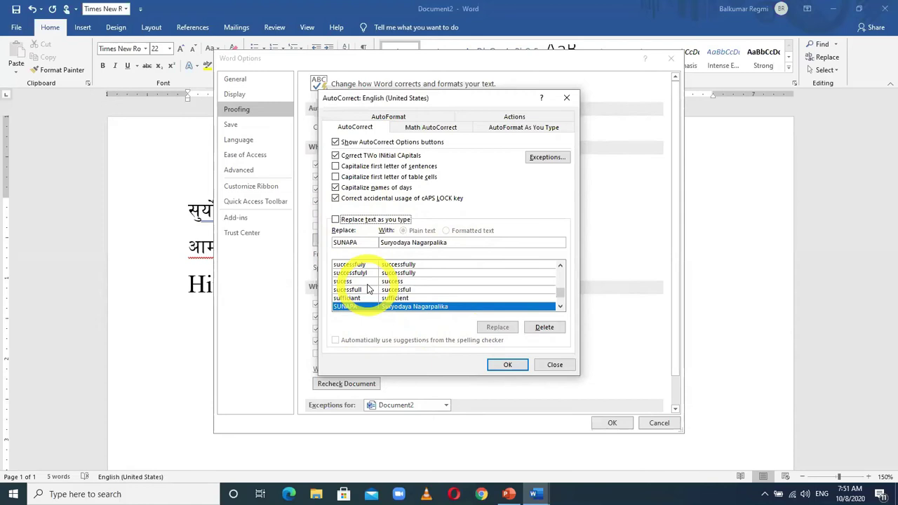
click(335, 220)
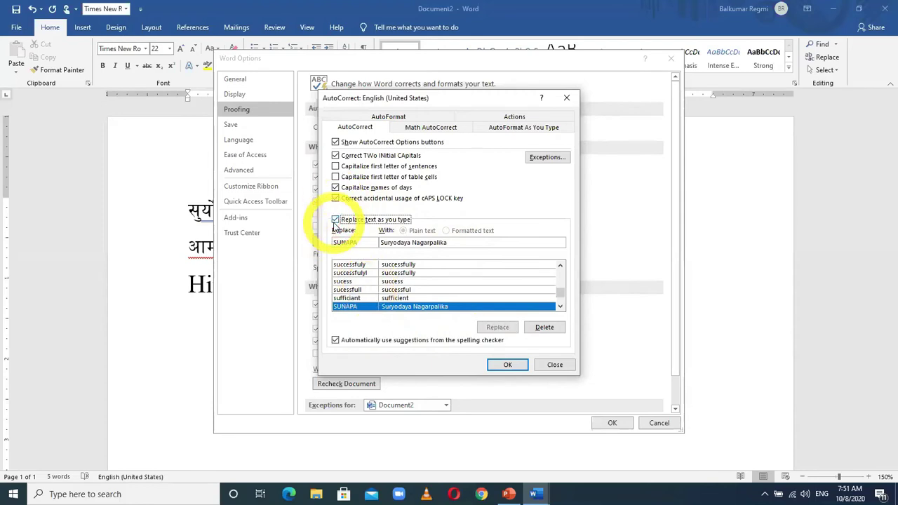
click(361, 242)
drag(362, 242, 310, 242)
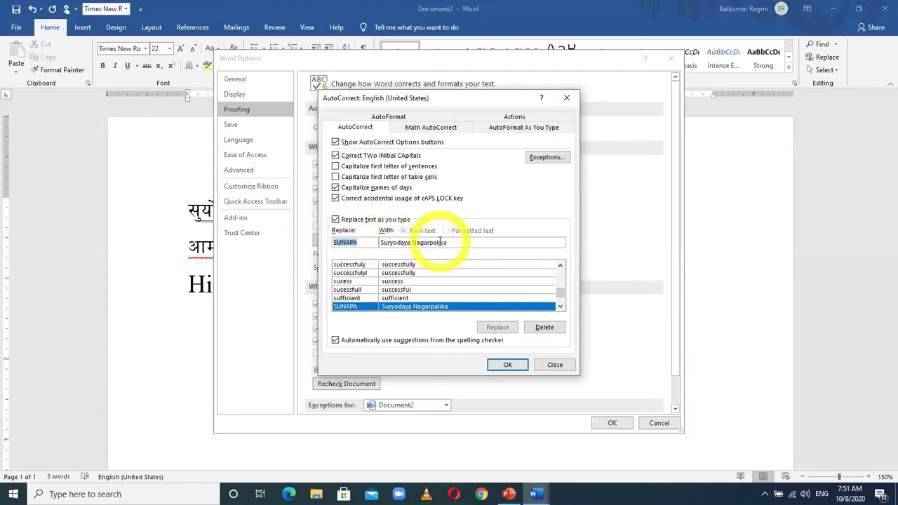
click(510, 366)
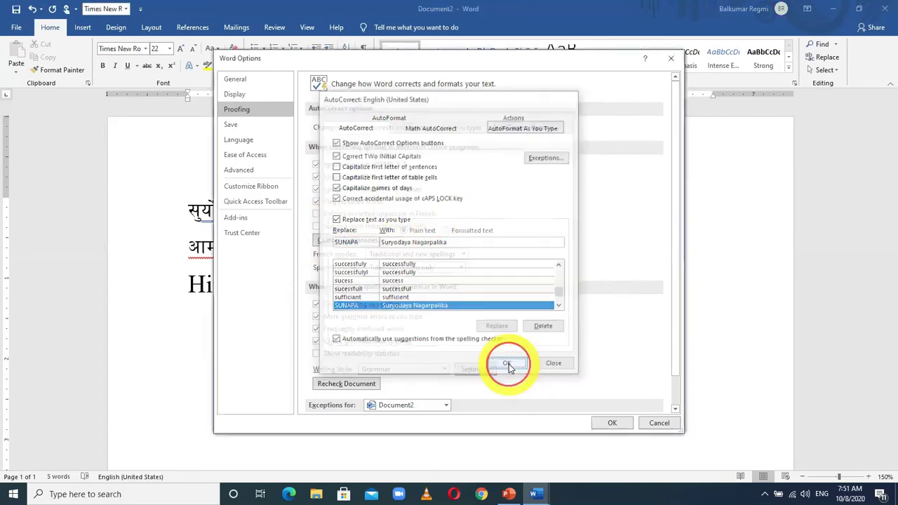
click(612, 423)
- Try the abbreviation in lowercase as sunapa on a new line below Himalaya Secondary School and erase it
key(Left)
key(Down)
text(sunapa)
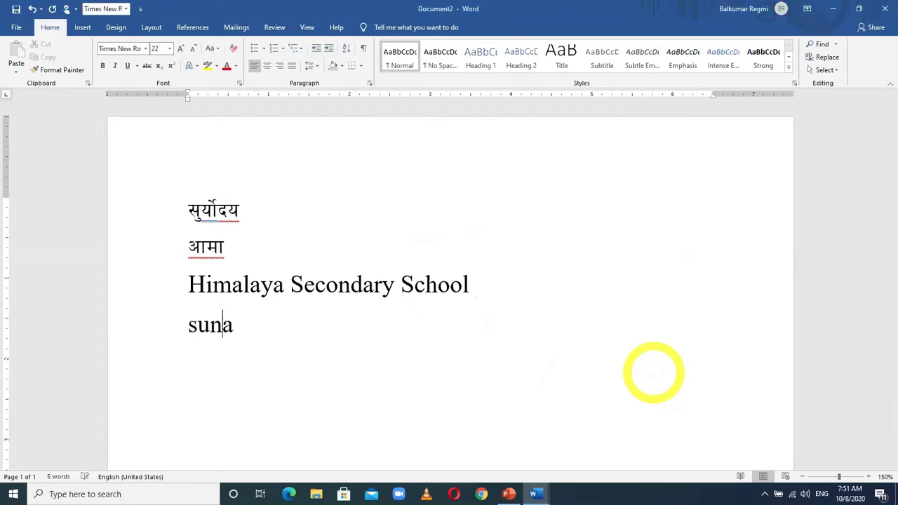
key(BackSpace)
key(BackSpace)
key(BackSpace)
key(BackSpace)
key(BackSpace)
key(BackSpace)
key(BackSpace)
- Enter Suryodaya Nagarpalika on the fourth line, the abbreviation SUNAPA on the fifth, and lowercase sunapa on the sixth
text(Suryodaya Nagarpalika)
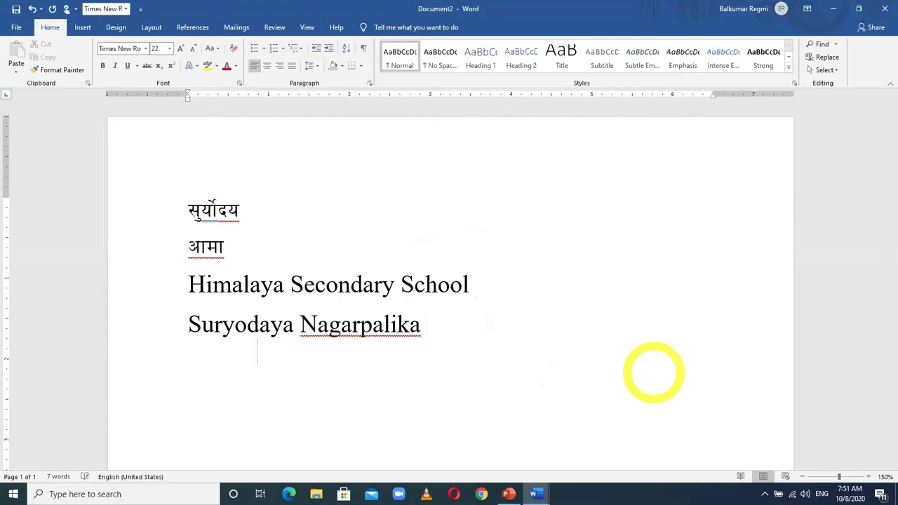
text(SUNAPA)
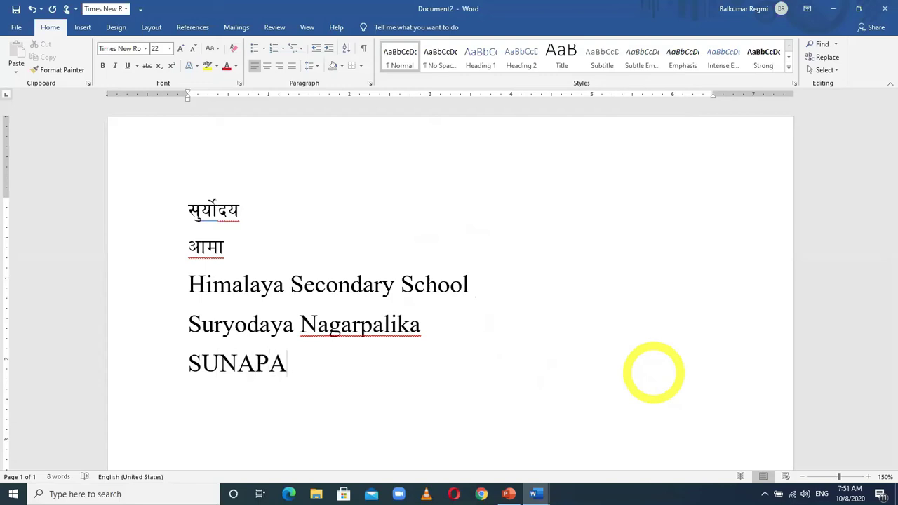
key(Return)
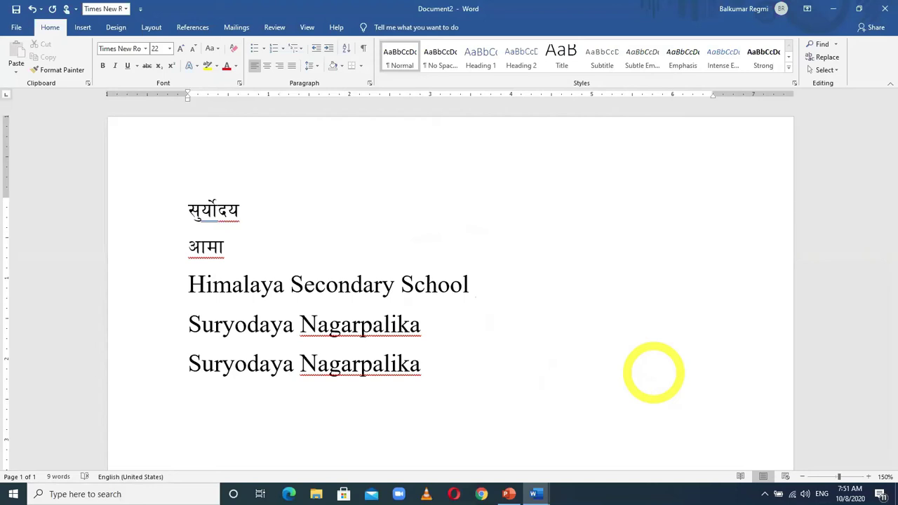
text(sunapa)
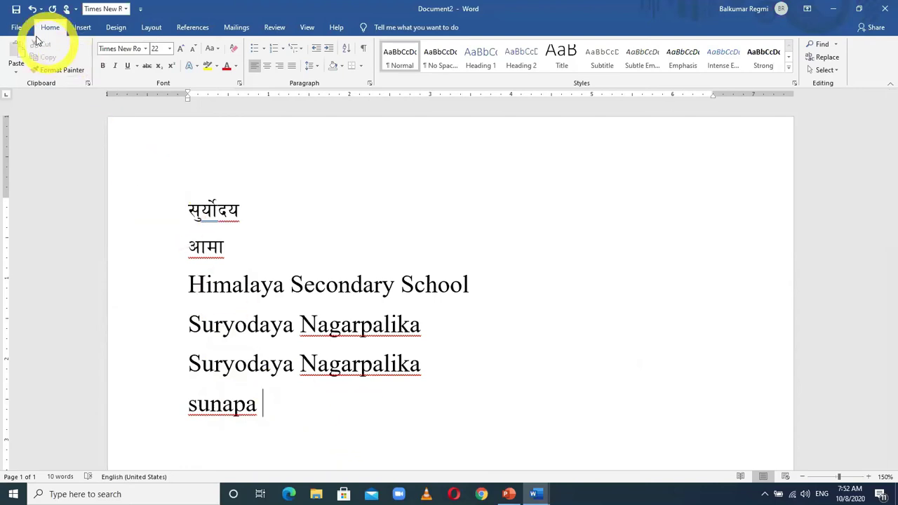
- Open the AutoCorrect options, look up the SUNAPA entry in the replacement list, and clear the lookup text
click(16, 27)
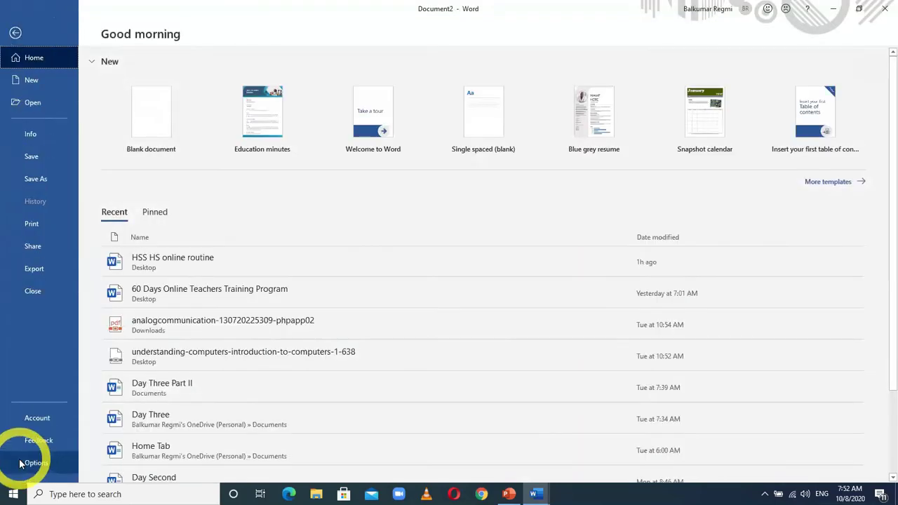
click(38, 465)
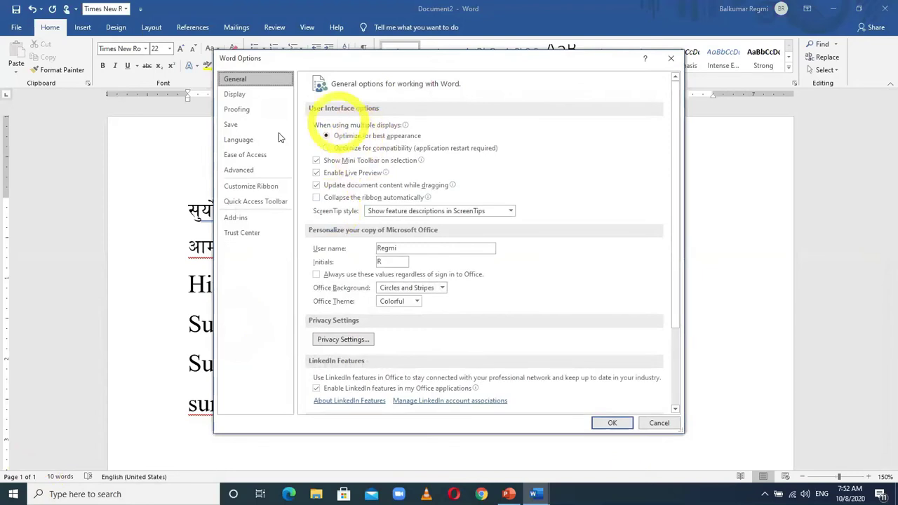
click(237, 109)
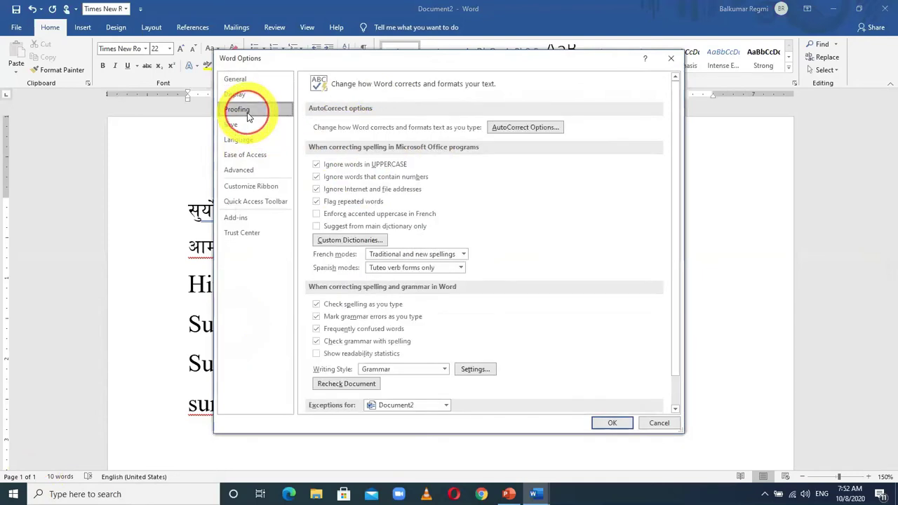
click(501, 132)
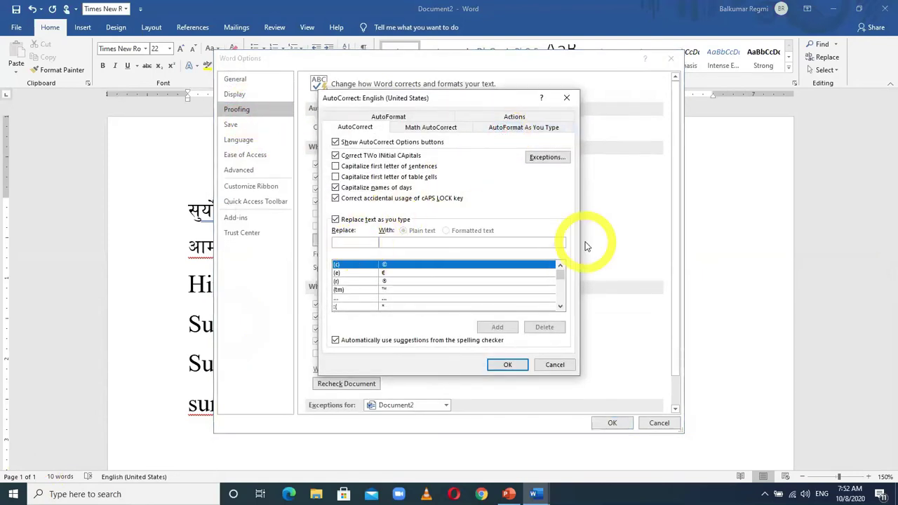
text(SUNAPA)
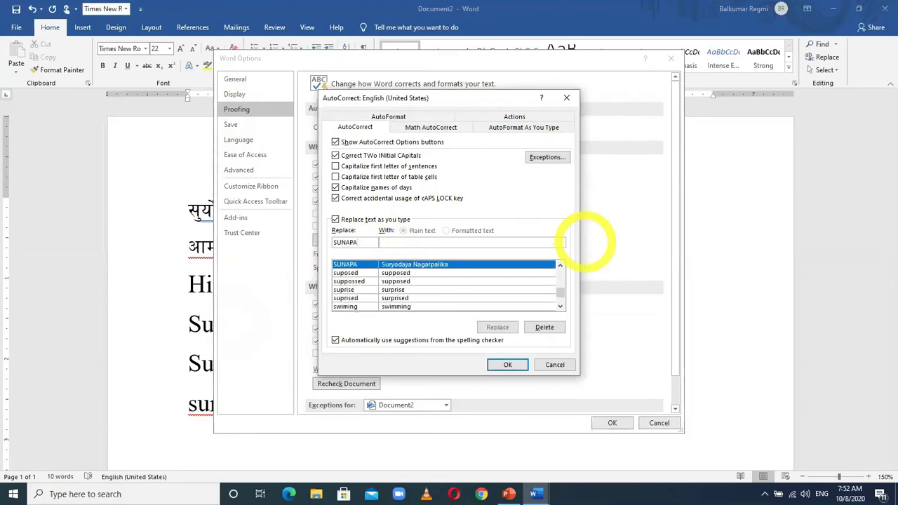
key(BackSpace)
key(BackSpace)
key(BackSpace)
key(BackSpace)
key(BackSpace)
key(BackSpace)
- Look up the lowercase form sunapa in the AutoCorrect replacement list and clear the lookup text
text(s)
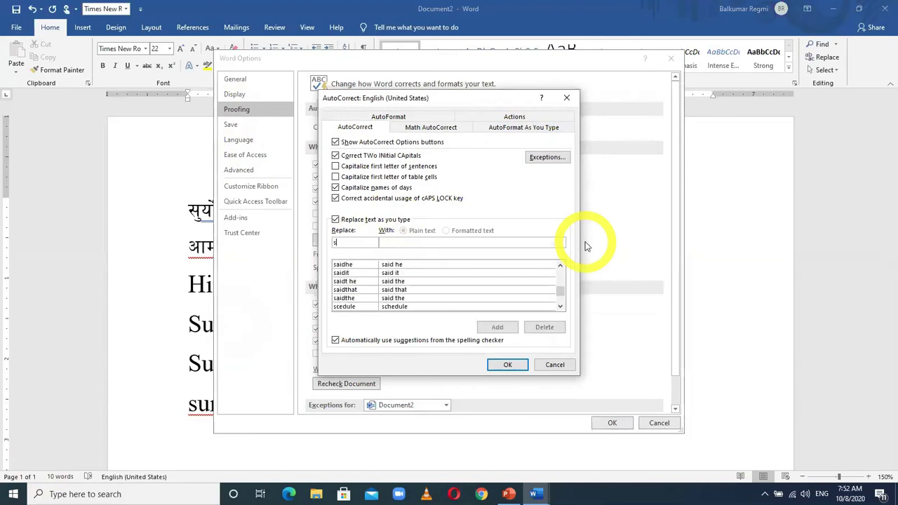
text(unapa)
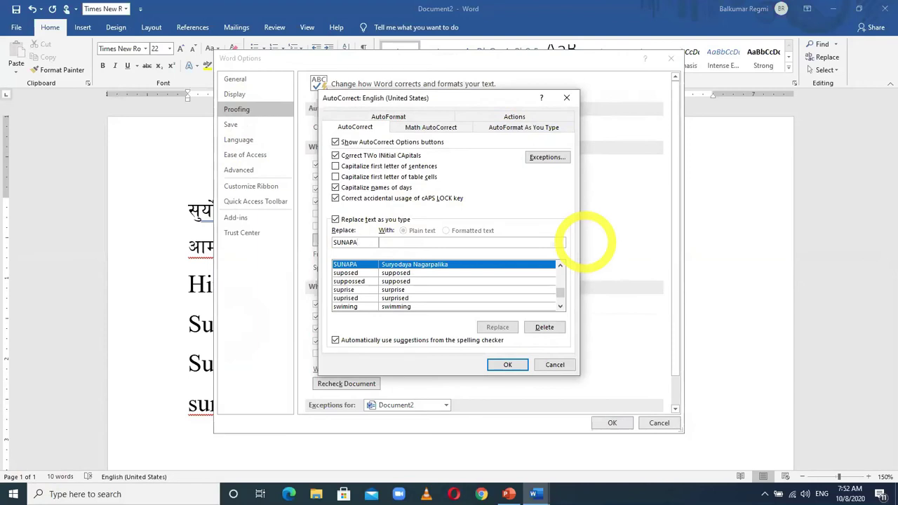
key(BackSpace)
key(BackSpace)
key(BackSpace)
key(BackSpace)
key(BackSpace)
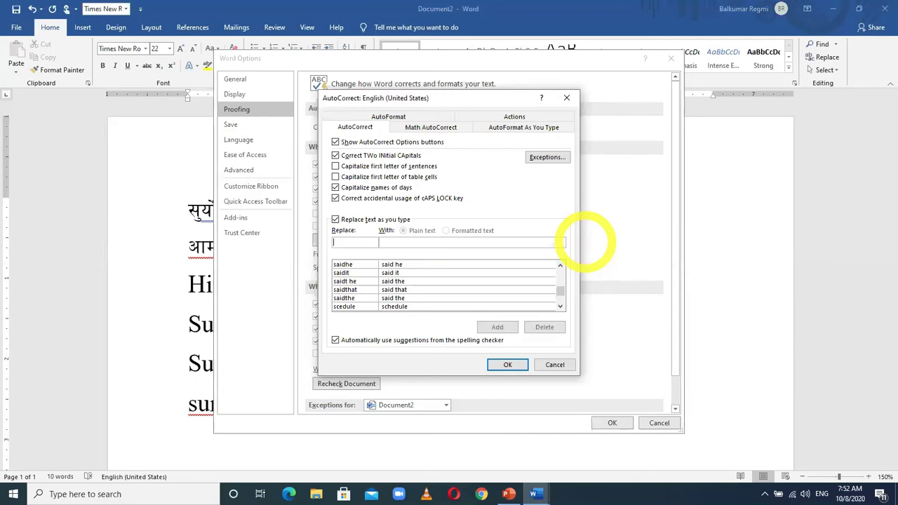
- Add an AutoCorrect entry that replaces sss with Saraswati Secondary School
text(ss)
text(Saras)
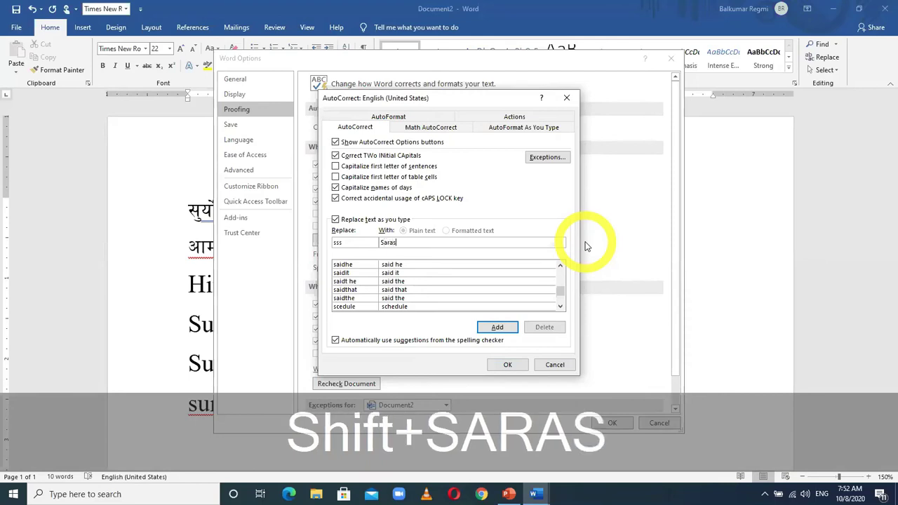
text(wati Seonda)
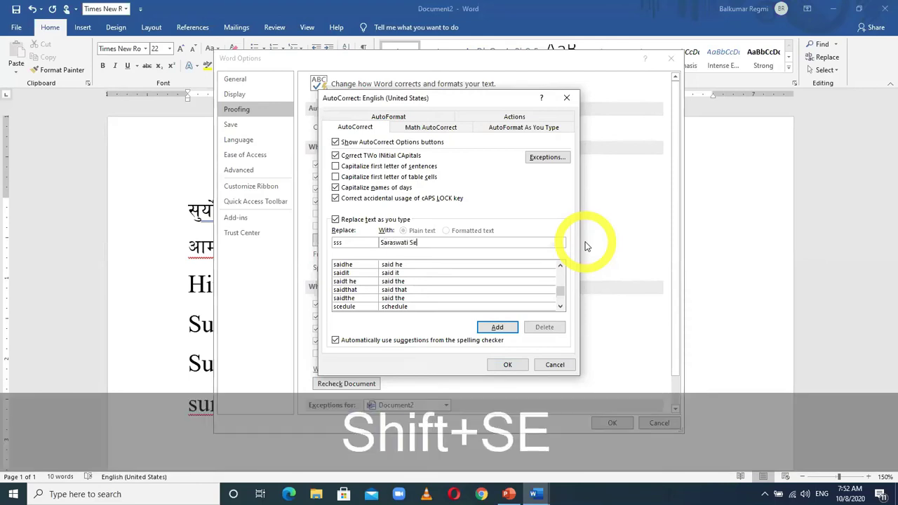
key(BackSpace)
key(BackSpace)
key(BackSpace)
key(BackSpace)
text(co)
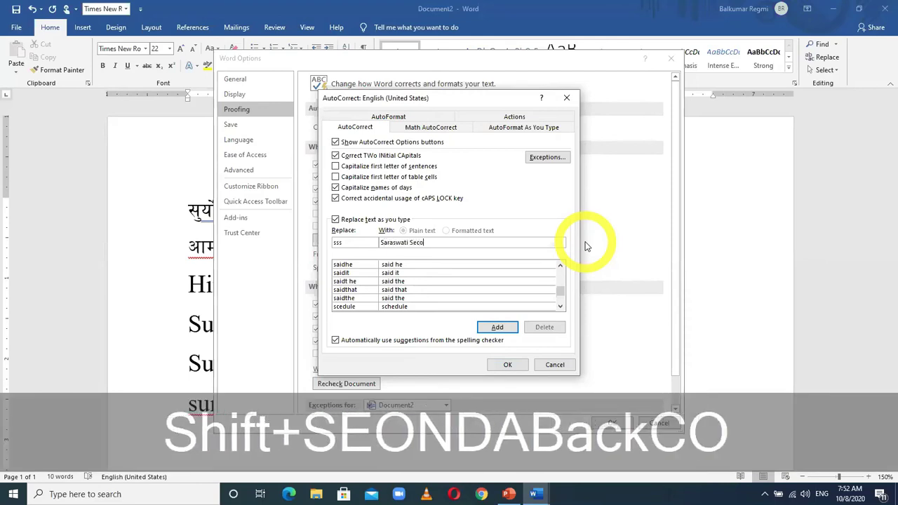
text(ndary School)
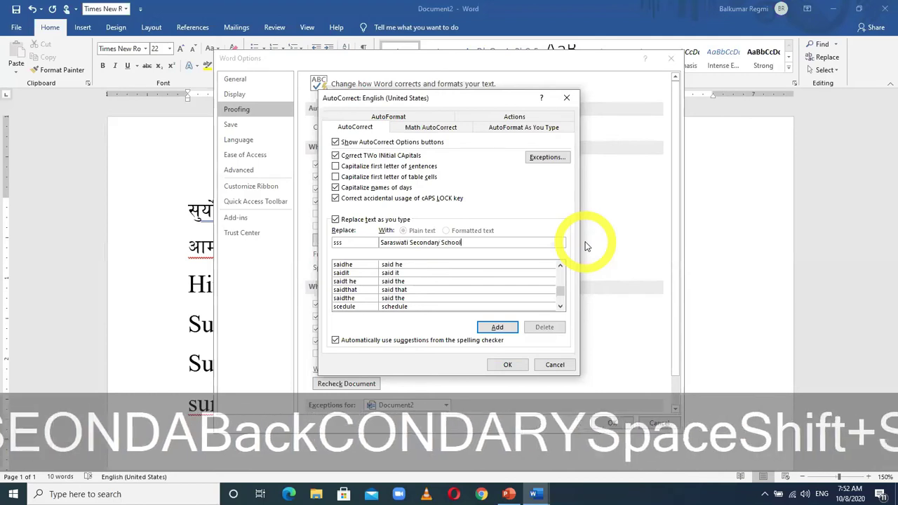
click(497, 327)
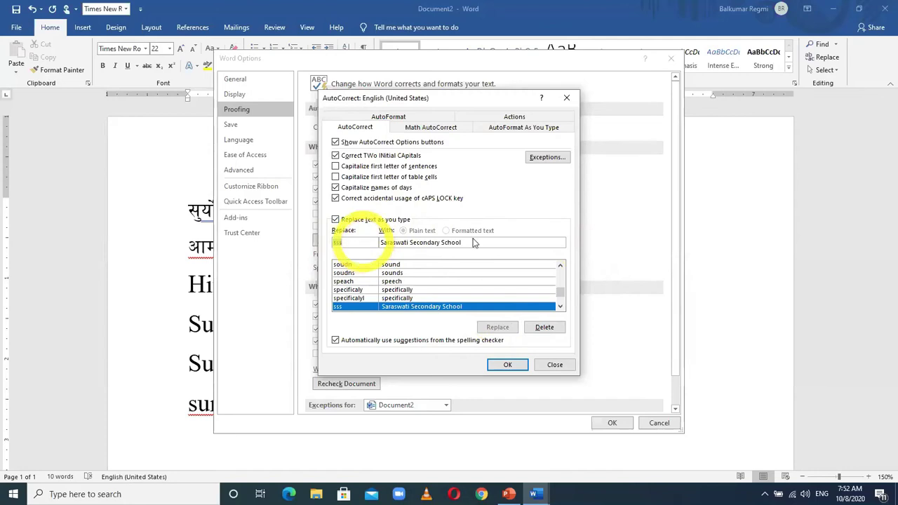
- Look up the sss entry in the AutoCorrect replacement list and accept the AutoCorrect and Word options
text(sss)
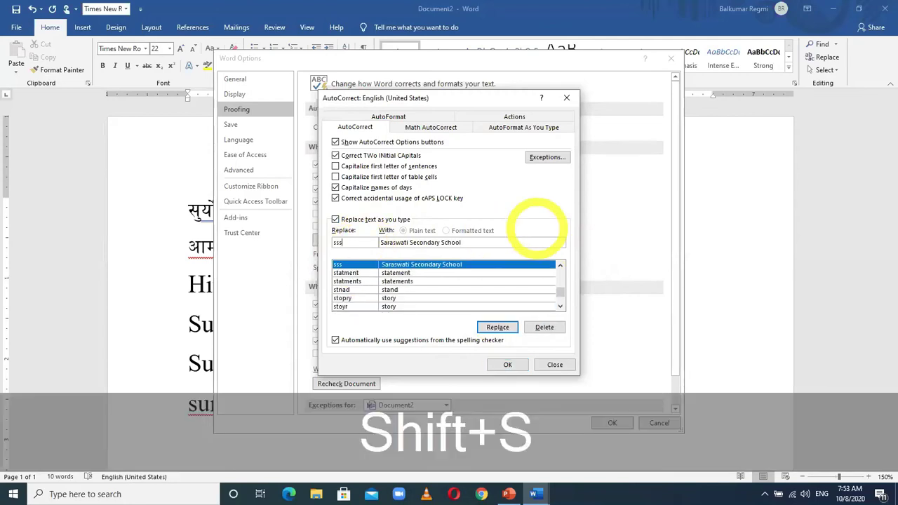
click(355, 267)
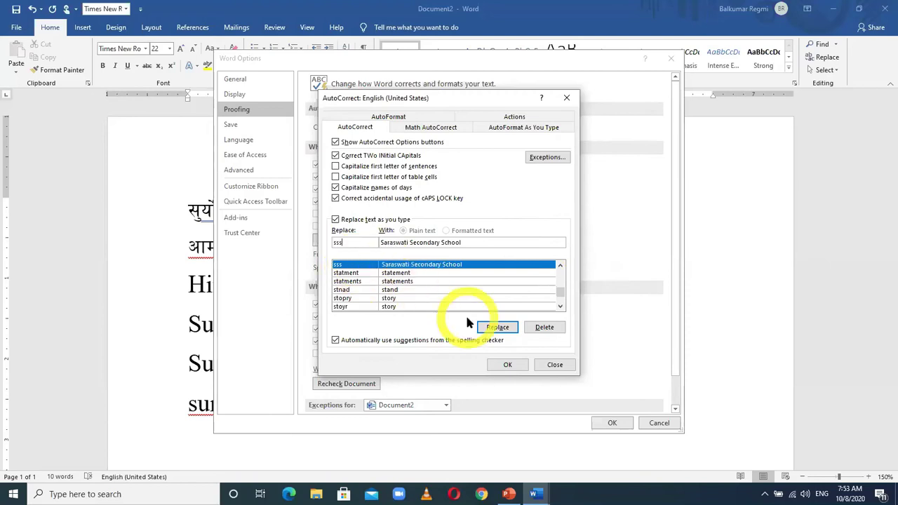
click(518, 366)
click(612, 423)
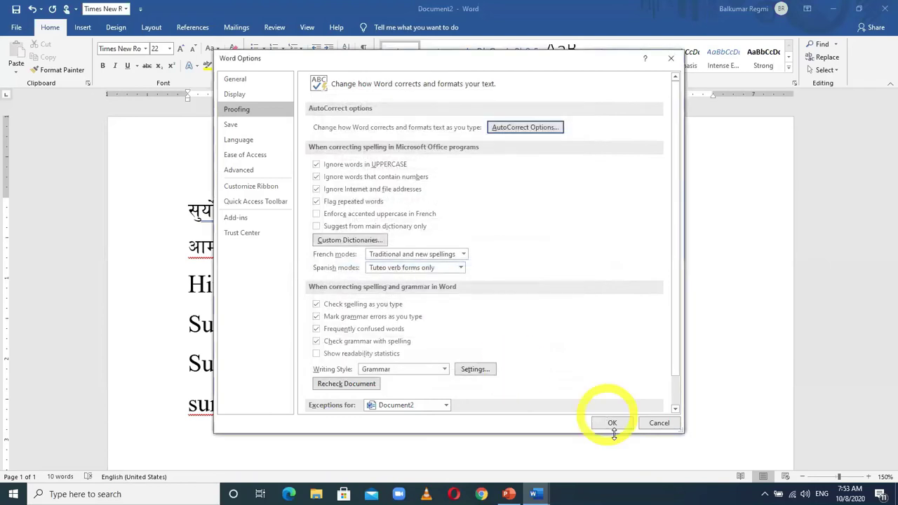
- Use the sss abbreviation to enter Saraswati Secondary School on two consecutive lines below sunapa
text(Saraswati Secondary School)
key(Return)
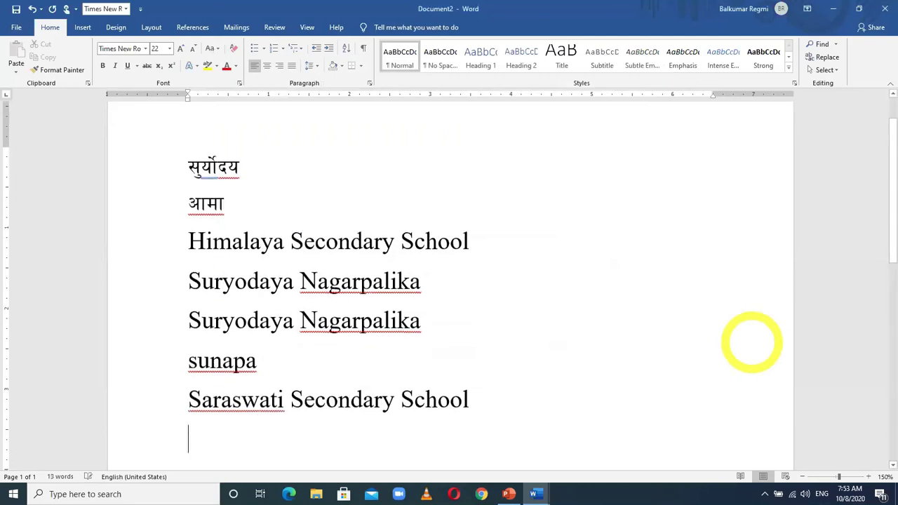
text(SS)
key(BackSpace)
key(BackSpace)
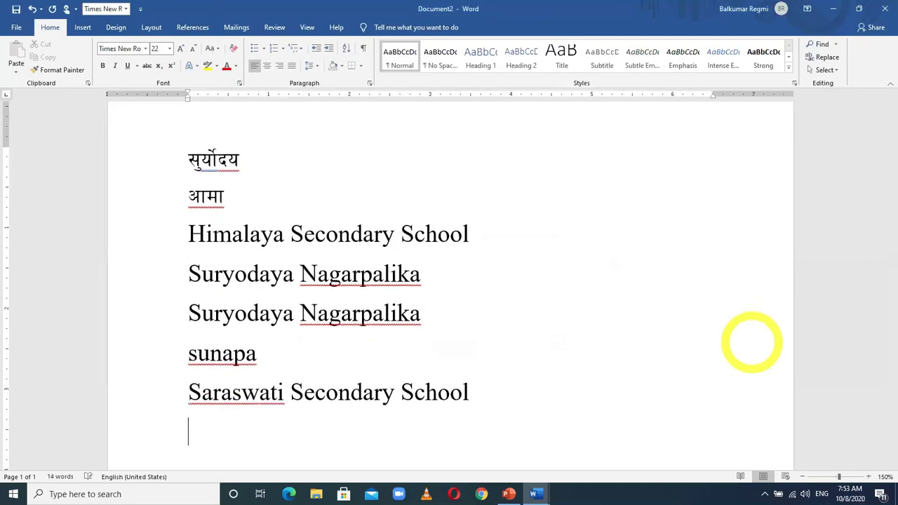
text(S)
key(BackSpace)
text(Saraswati Secondary School)
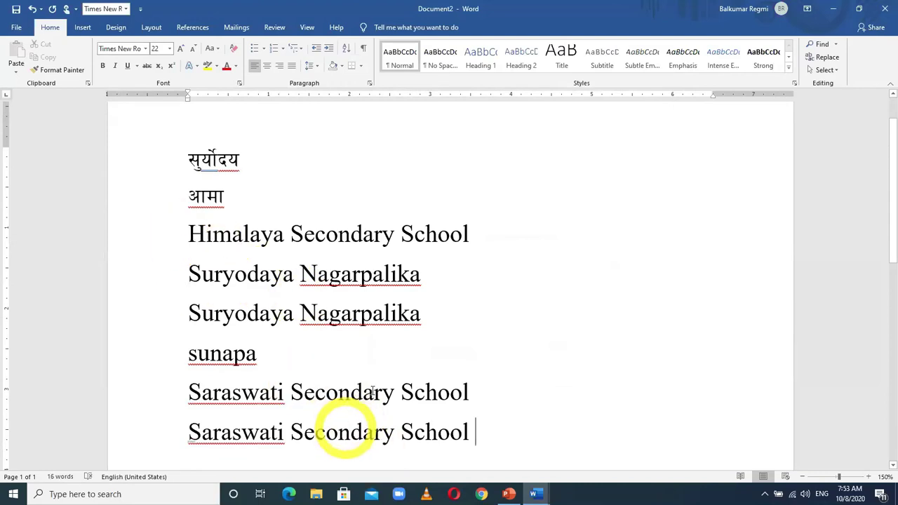
- Try lowercase sunapa on a new line at the end of the text, erase it, and enter the abbreviation SUNAPA instead
click(269, 358)
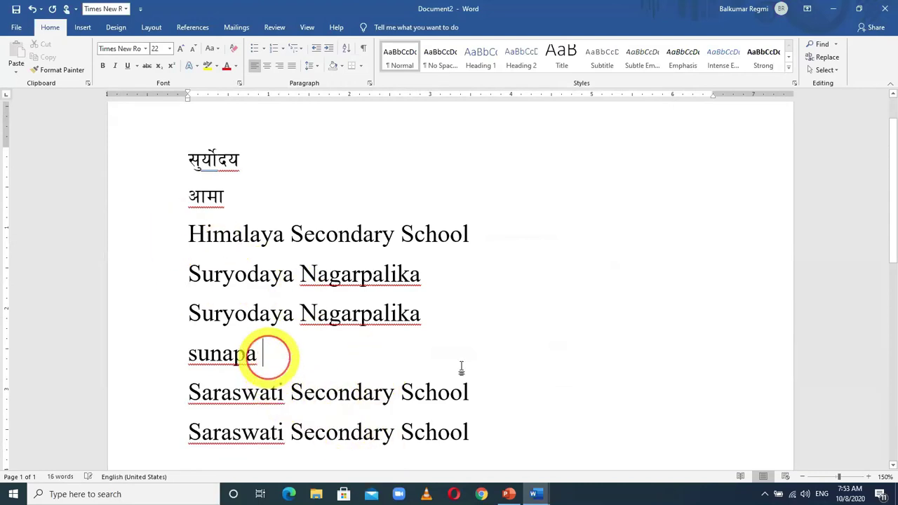
click(487, 444)
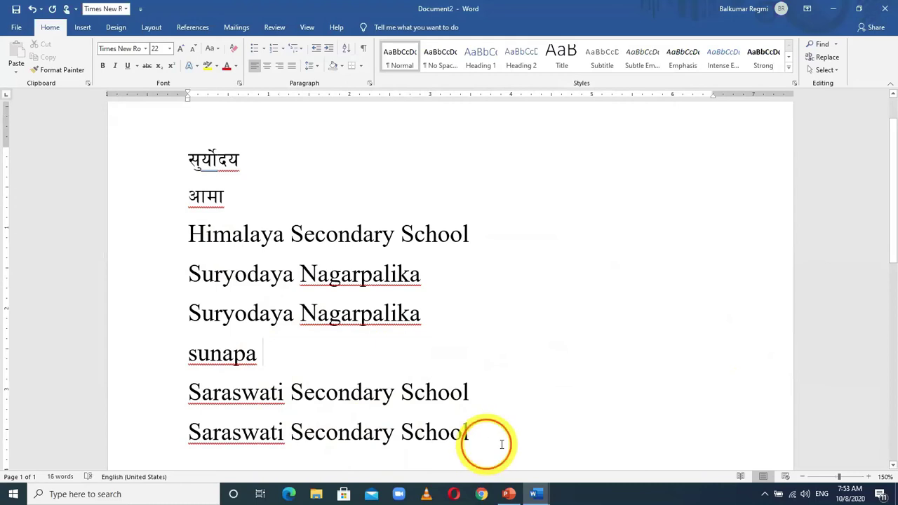
key(Return)
text(sunapa)
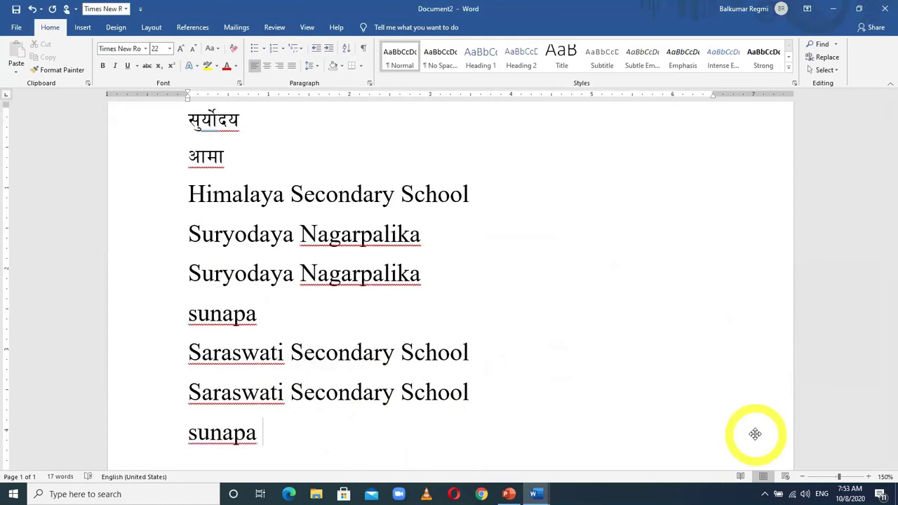
key(BackSpace)
key(BackSpace)
key(BackSpace)
key(BackSpace)
key(BackSpace)
key(BackSpace)
key(BackSpace)
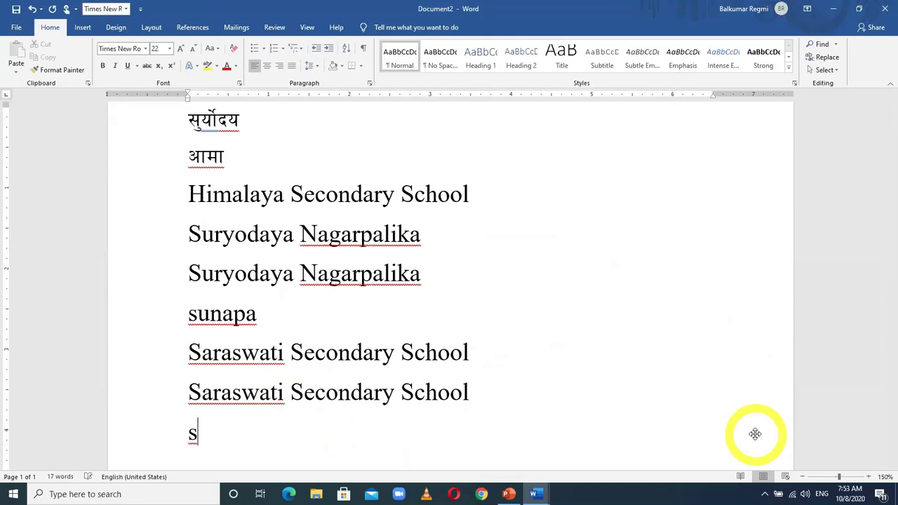
text(SUNAPA)
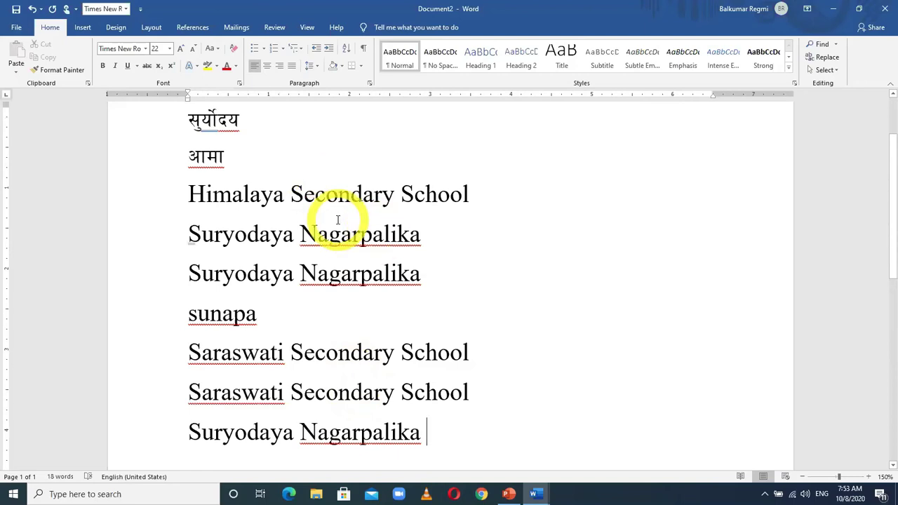
- Open the AutoCorrect options to examine the Replace and With fields, and leave without changing anything
click(16, 28)
key(Escape)
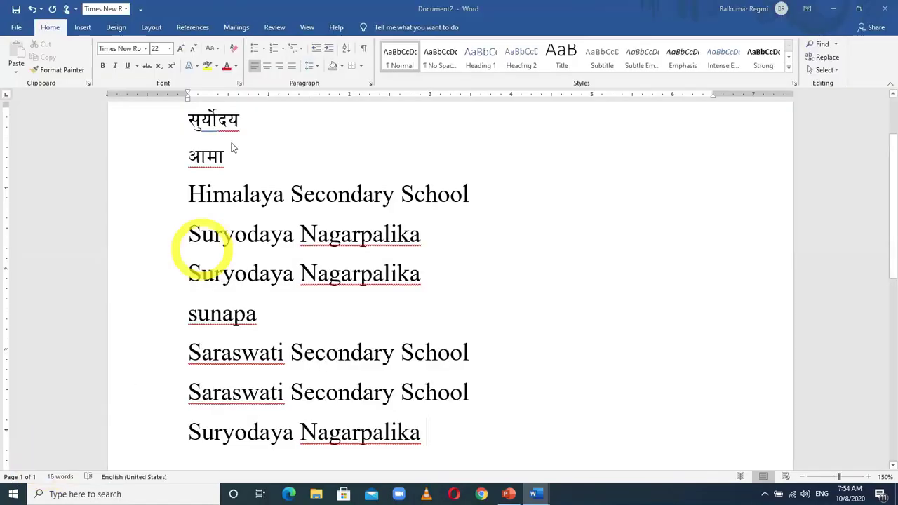
click(237, 110)
click(511, 134)
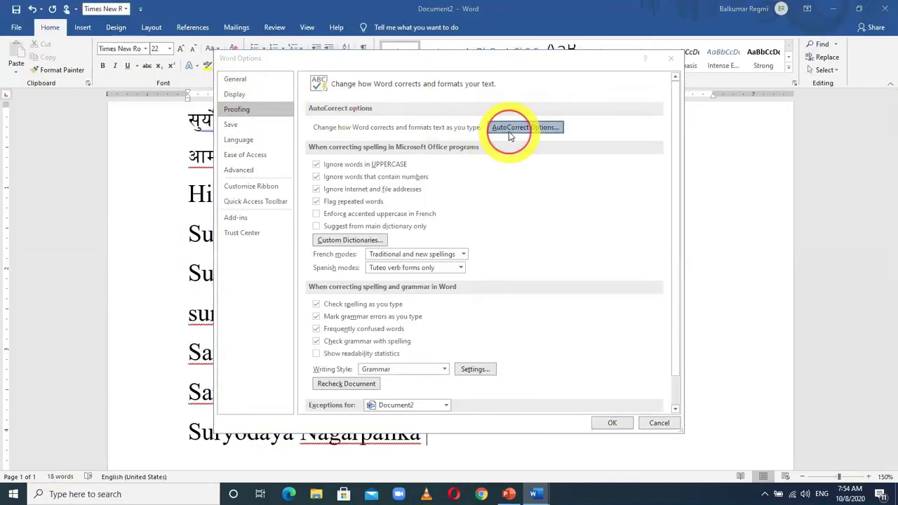
click(348, 242)
click(410, 242)
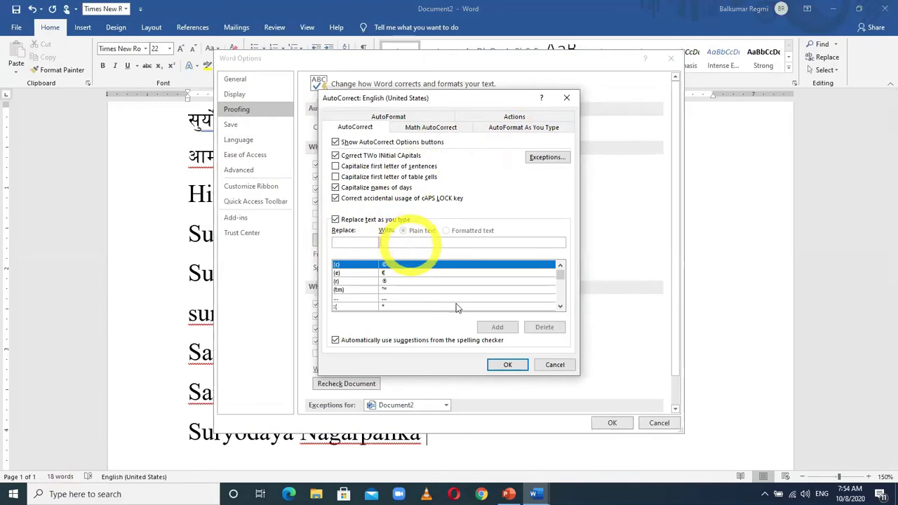
click(555, 365)
click(652, 424)
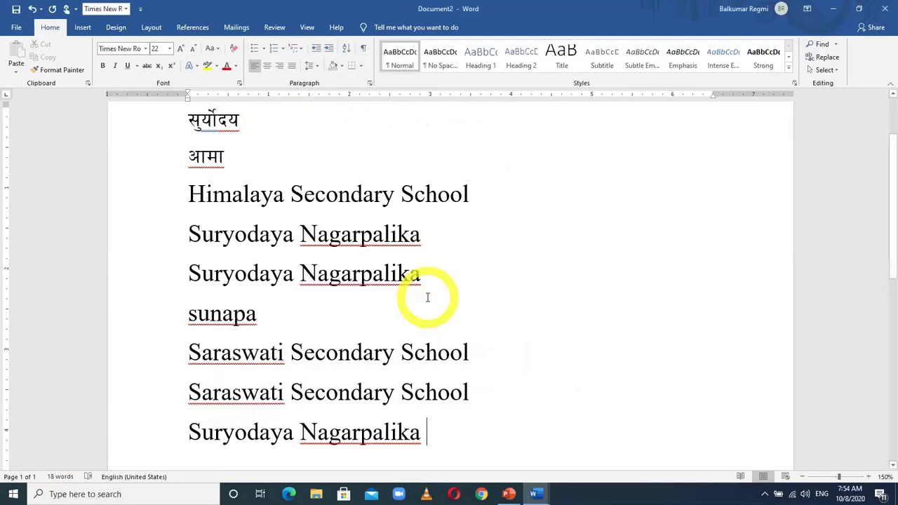
- Delete all text in the document and close it without saving
key(ctrl+a)
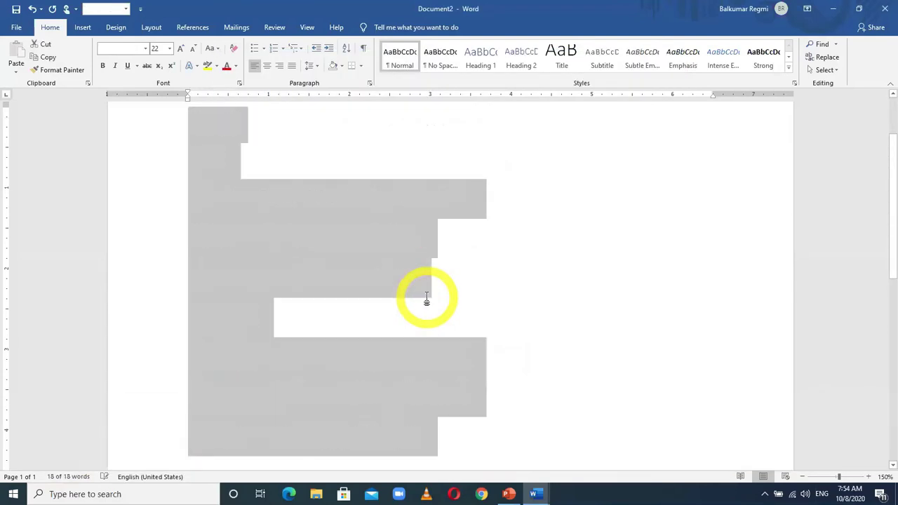
key(Delete)
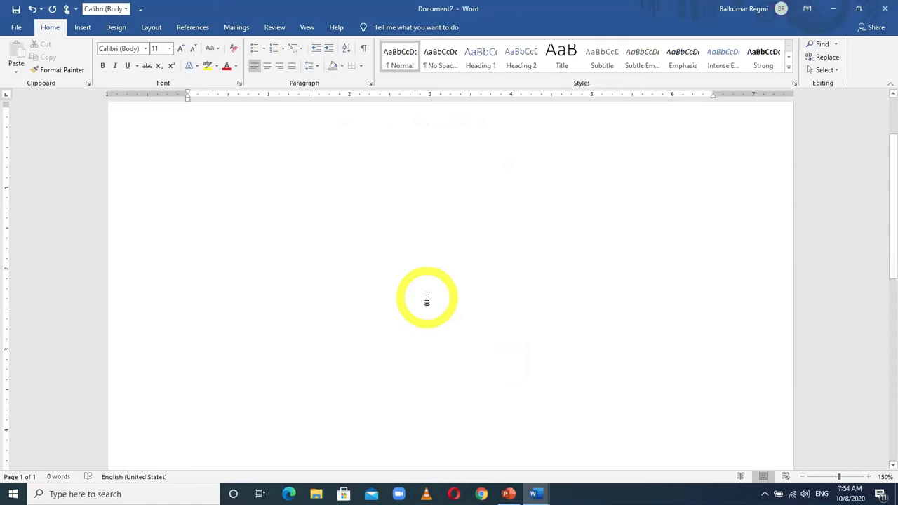
click(883, 9)
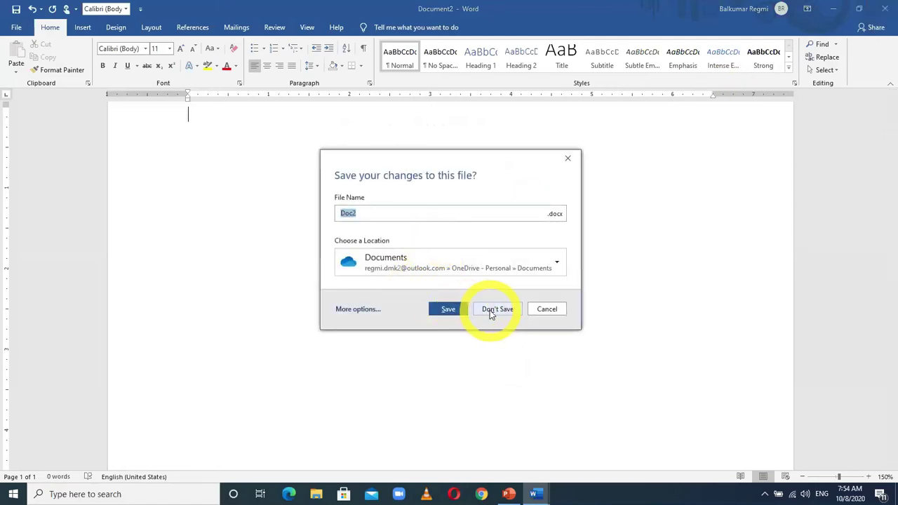
click(491, 315)
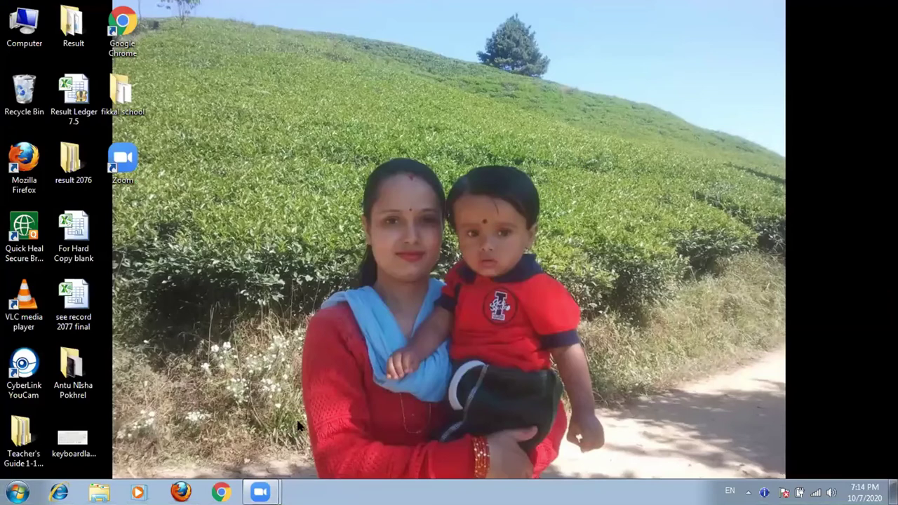
- Launch Word with the winword command, set the font size to 20, and dismiss the Office Activation Wizard
key(super+r)
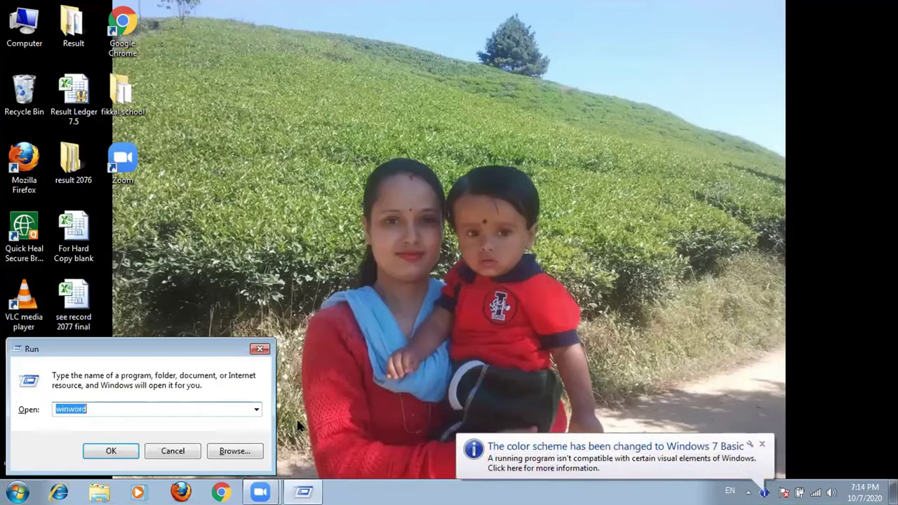
key(Return)
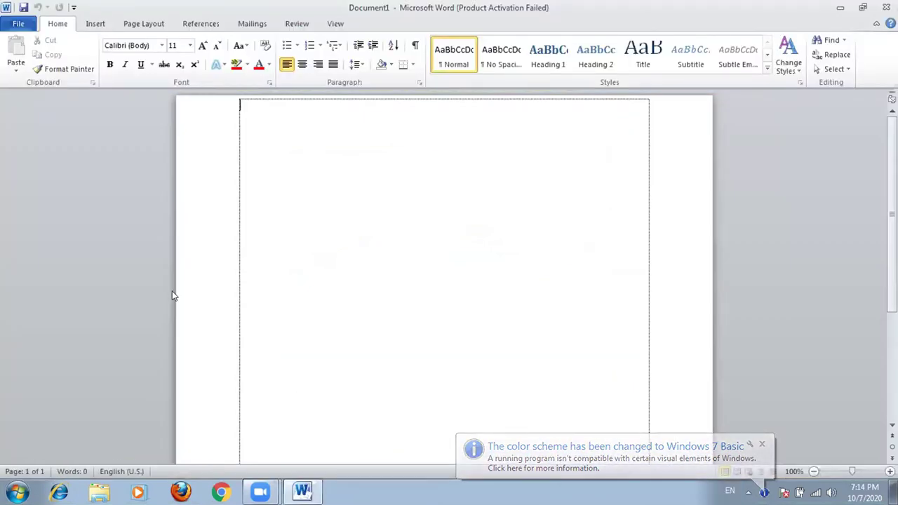
click(190, 46)
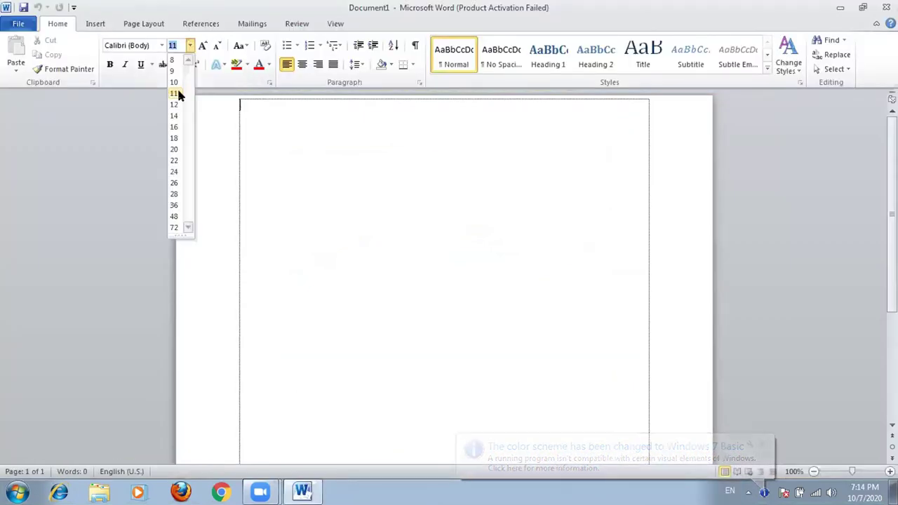
click(174, 150)
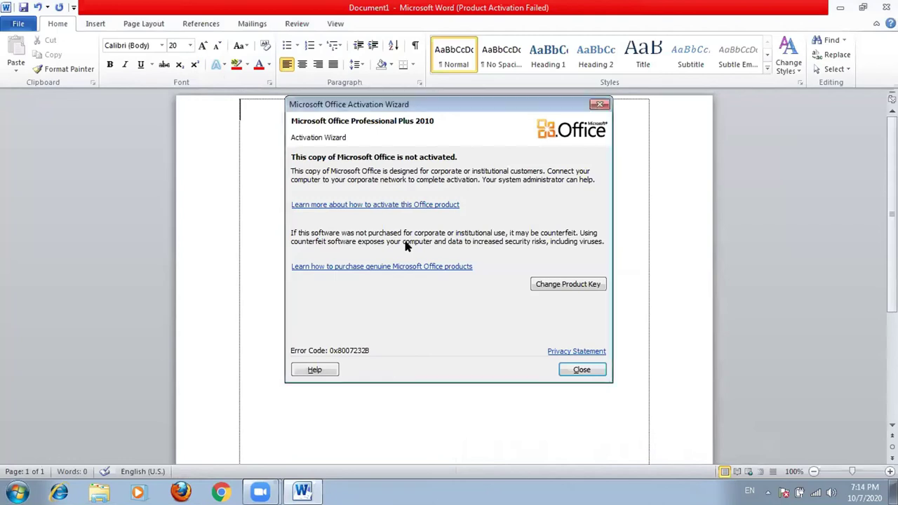
click(577, 370)
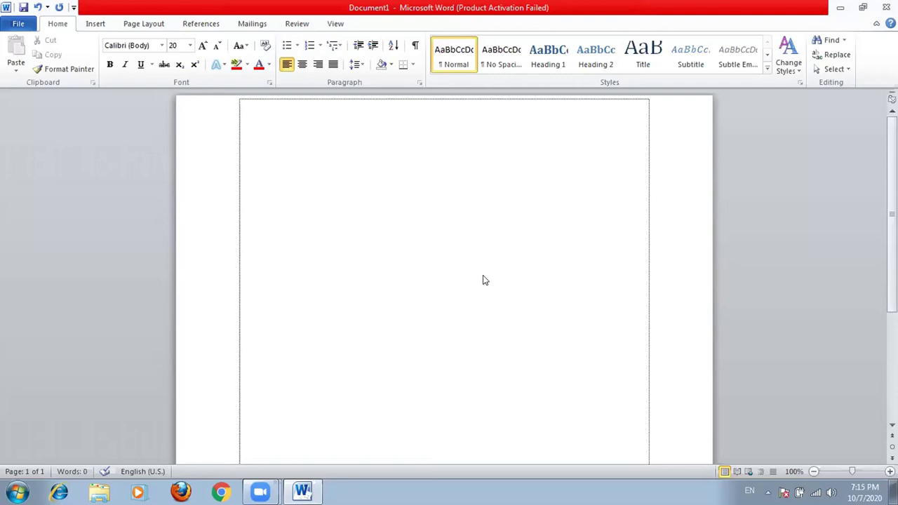
- Set the font to Preeti and enter ;" on the first line and Cfdf on the second line
click(152, 44)
text(Preeti)
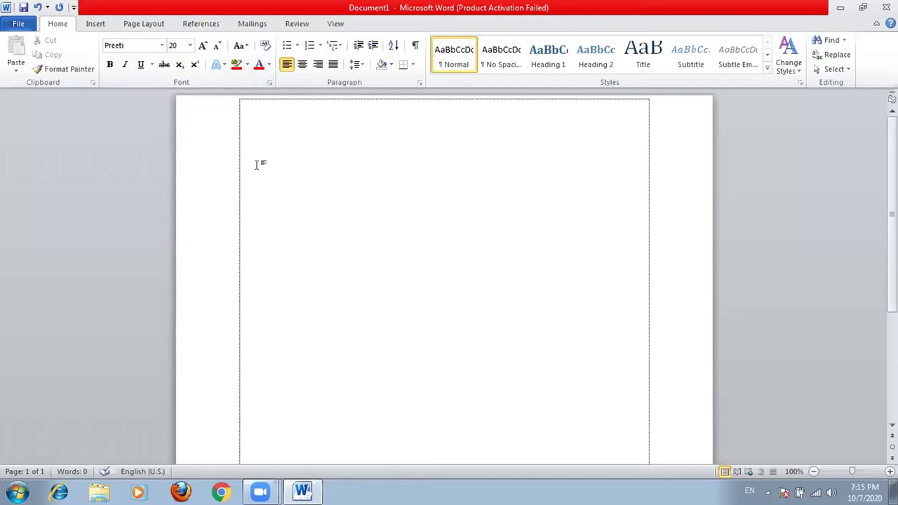
text(;")
key(Return)
text(Cfdf)
key(Return)
- Switch the font to Cambria (Headings) and enter FSS on the third line
click(163, 46)
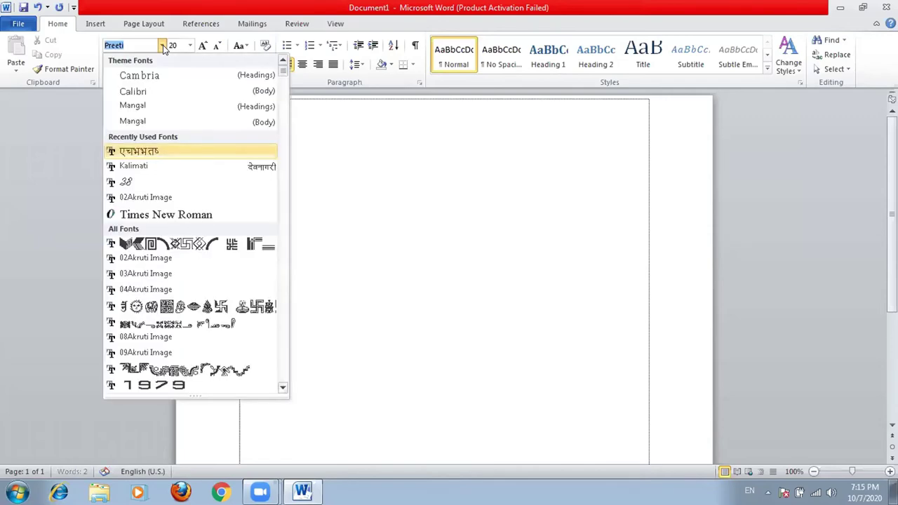
click(158, 79)
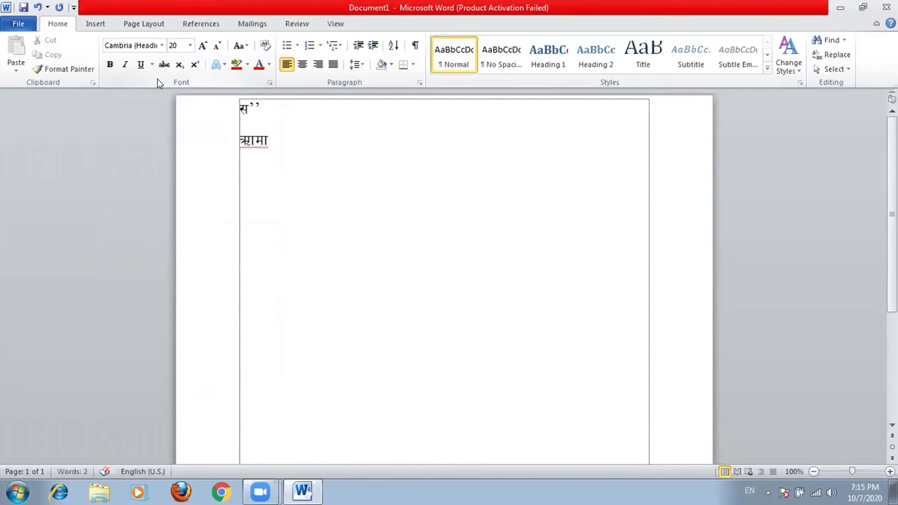
text(f)
key(BackSpace)
text(FSS)
drag(264, 106, 241, 154)
click(284, 167)
- In the AutoCorrect options, turn off capitalizing the first letter of sentences and replacing straight quotes with smart quotes
click(17, 27)
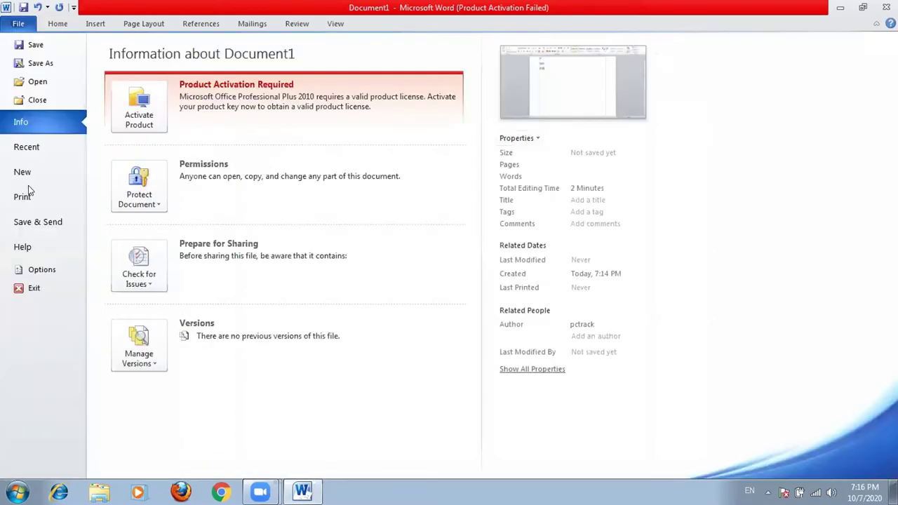
click(38, 270)
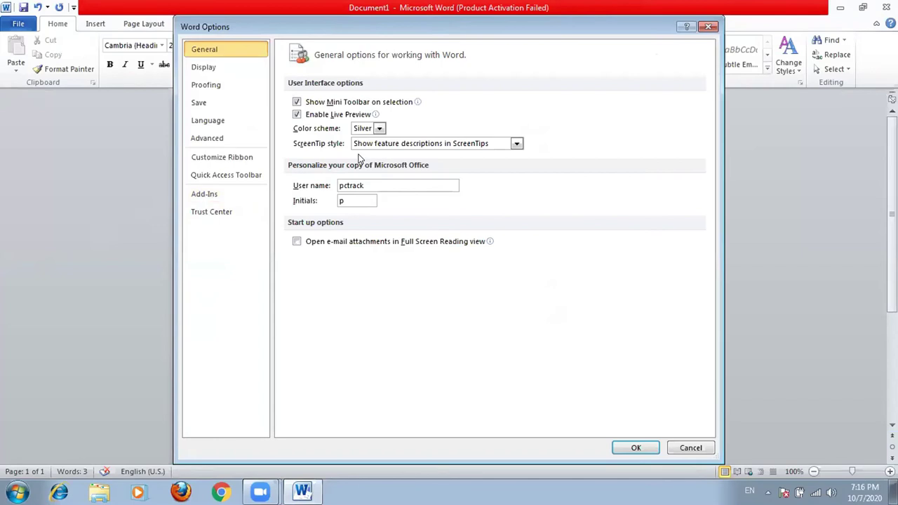
click(213, 87)
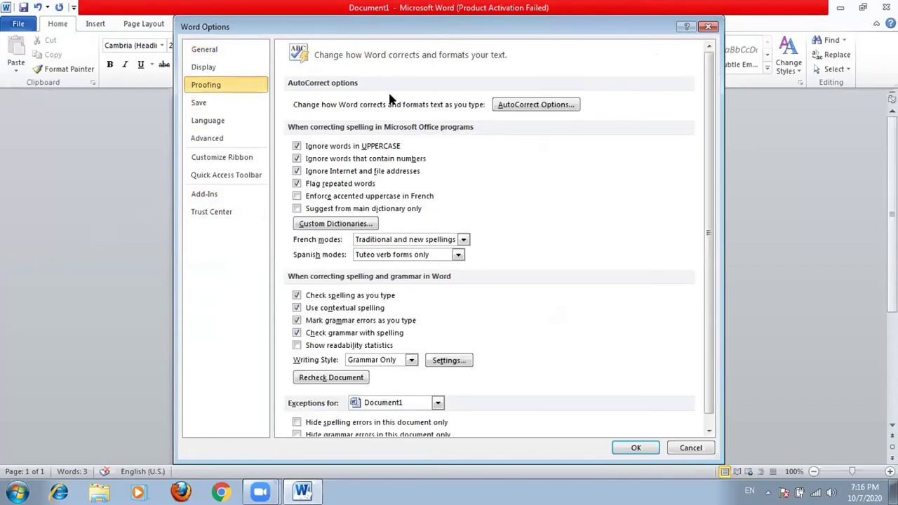
click(527, 103)
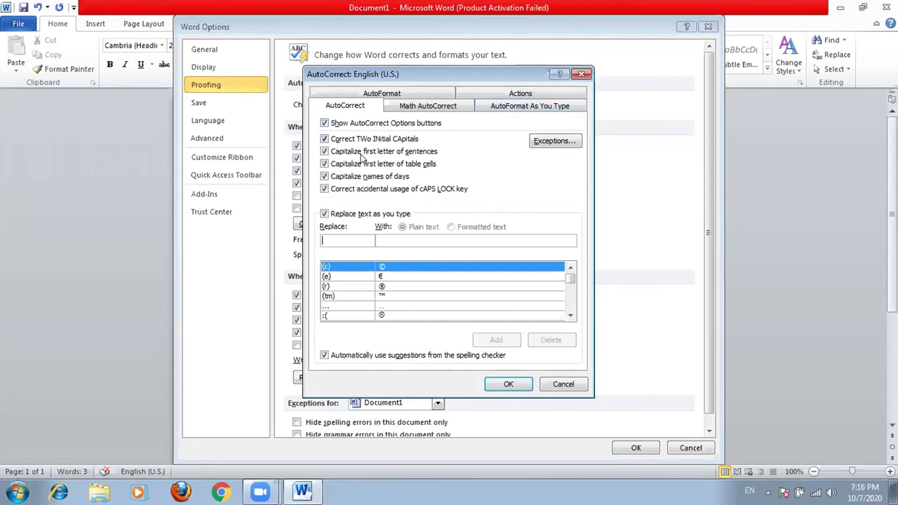
click(336, 155)
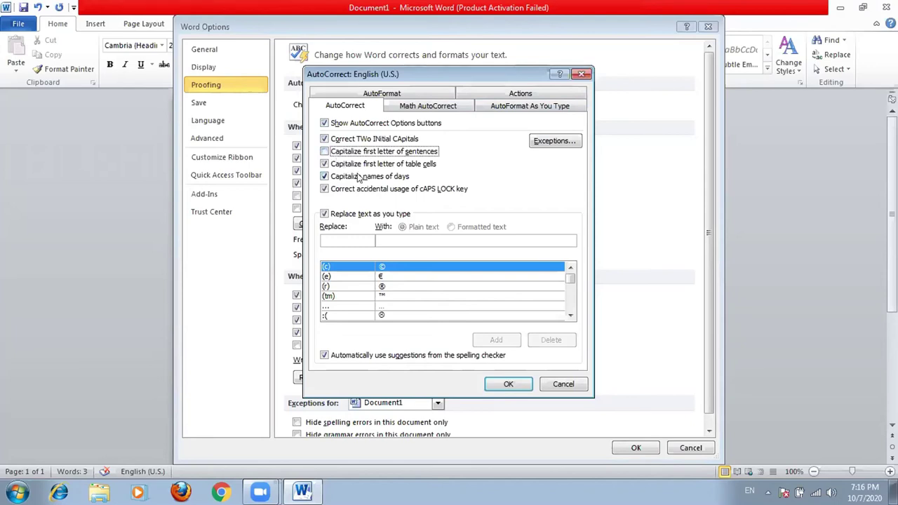
click(325, 165)
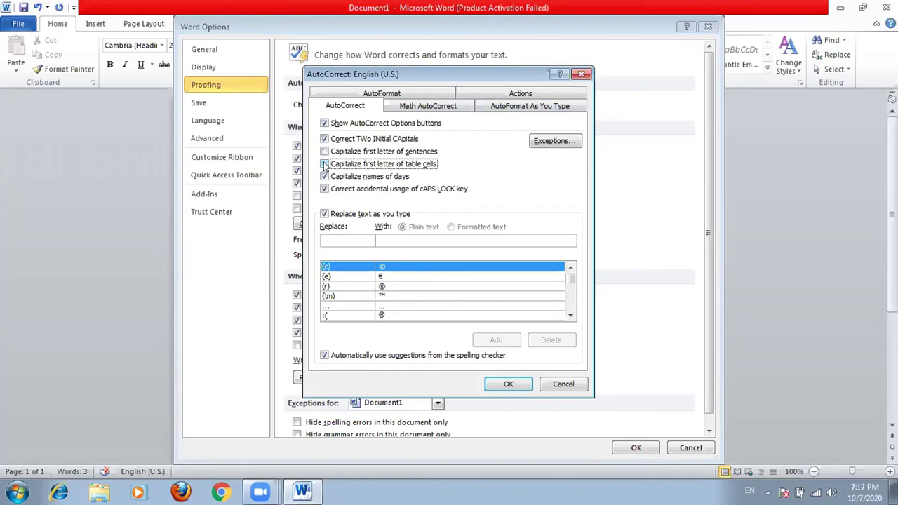
click(325, 164)
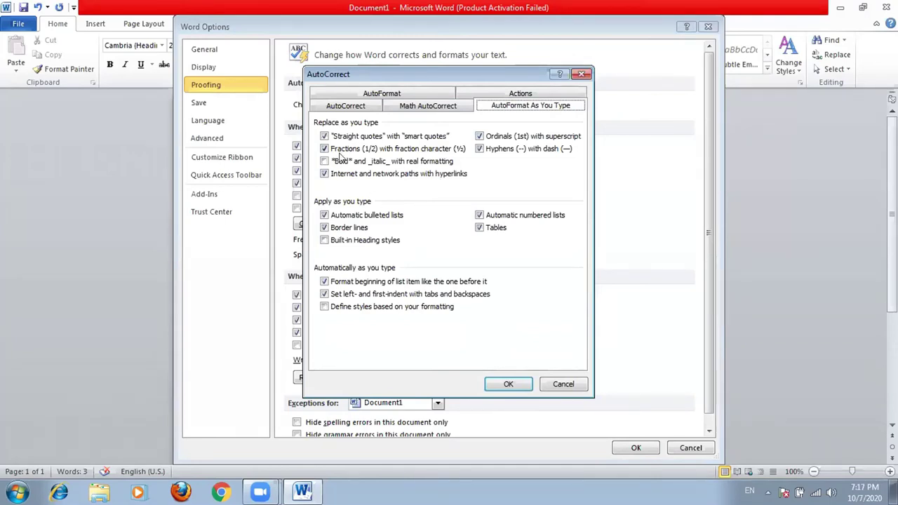
click(342, 136)
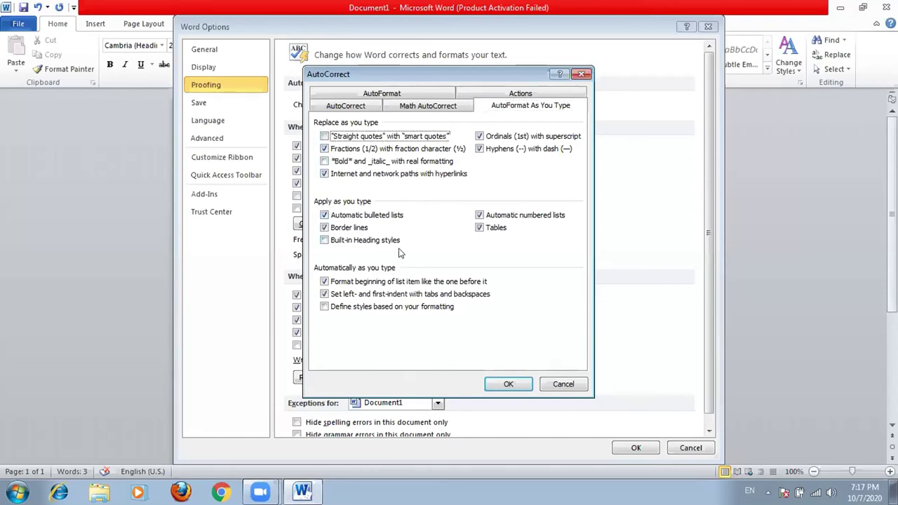
click(509, 383)
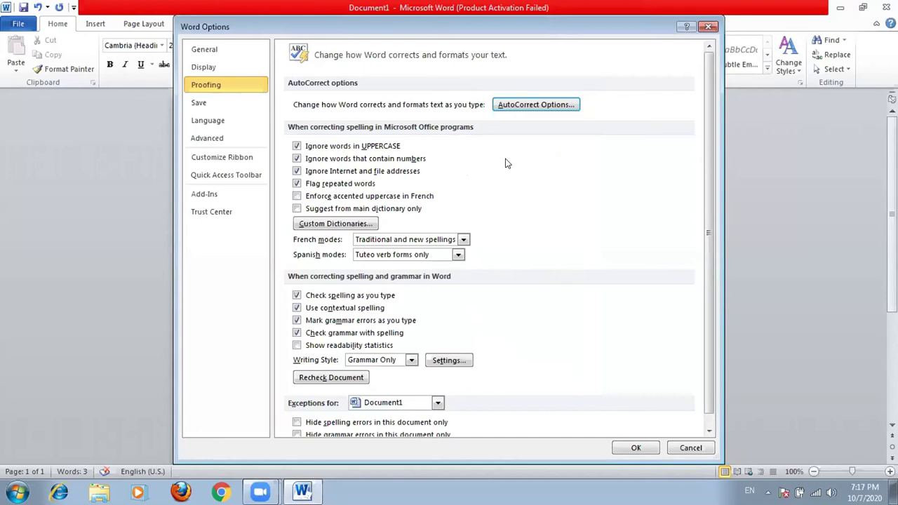
- Add an AutoCorrect entry replacing FSS with Fikkal Secondary School, and undo its expansion on the third line
click(570, 103)
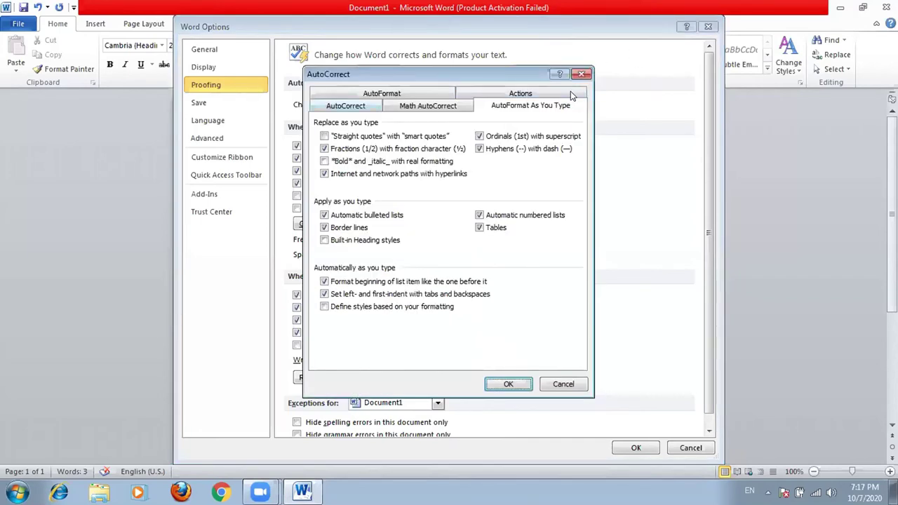
click(347, 242)
text(F)
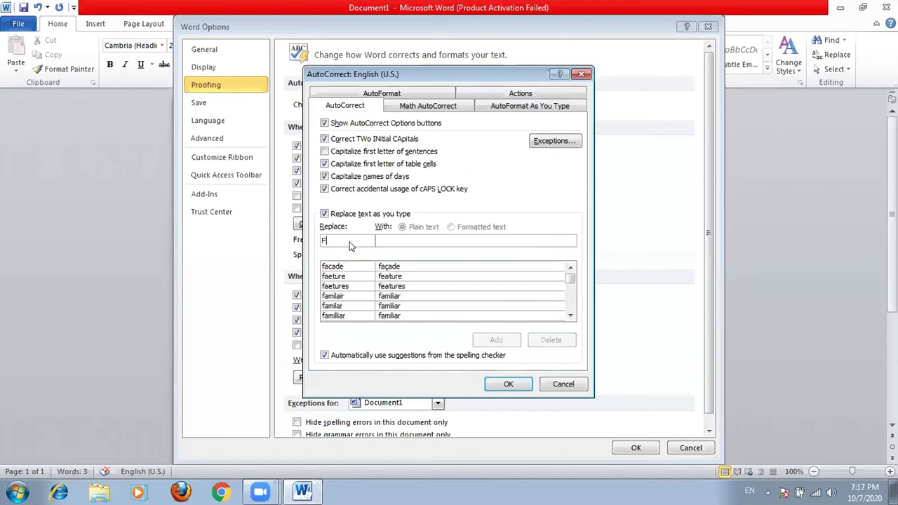
text(SS)
click(378, 240)
text(Fkkal S)
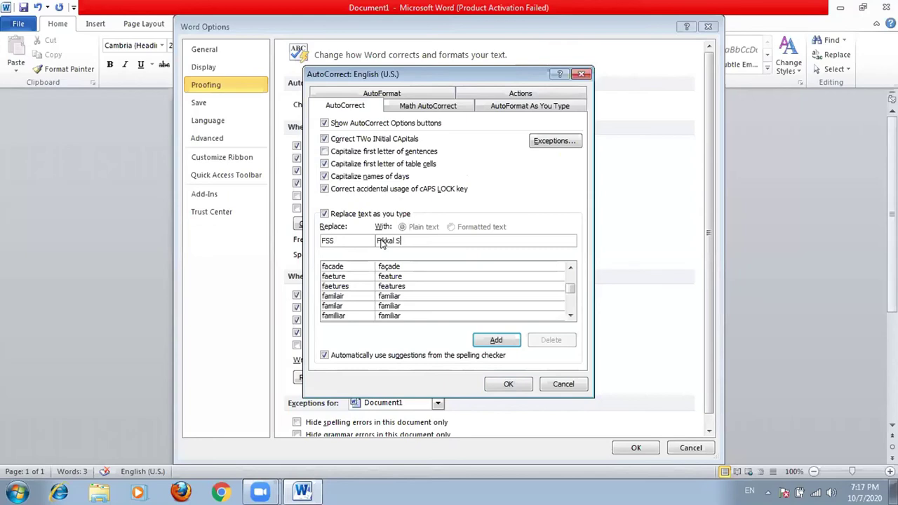
text(econdary School)
click(495, 341)
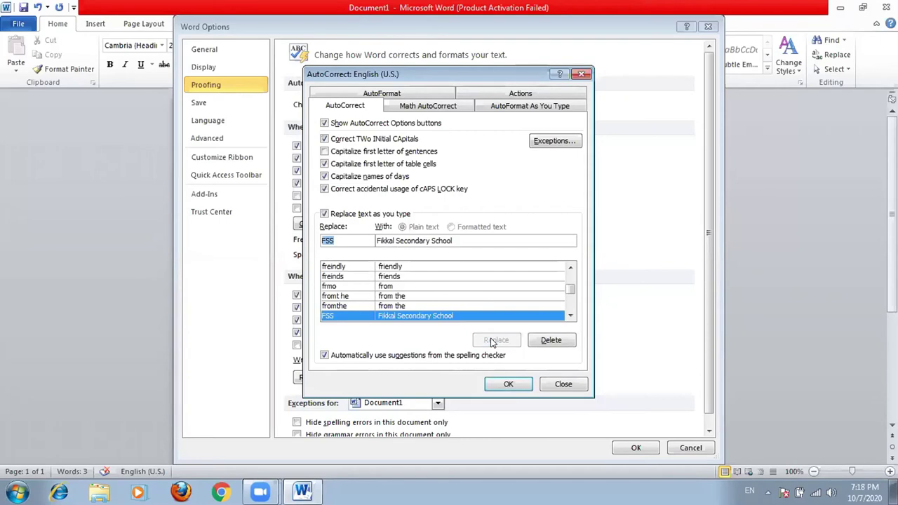
click(517, 385)
click(634, 450)
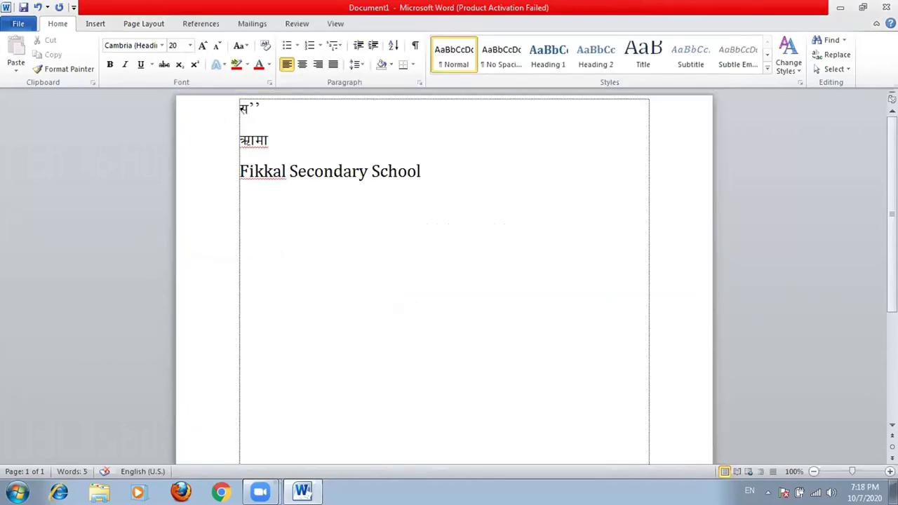
key(ctrl+z)
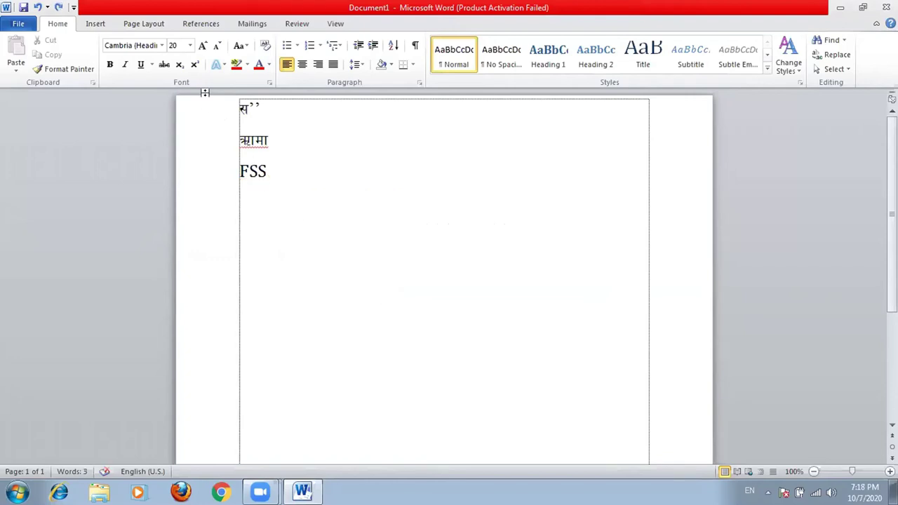
- Set the font to Preeti and enter सु on the fourth line and आमा (cfdf) on the fifth
click(162, 46)
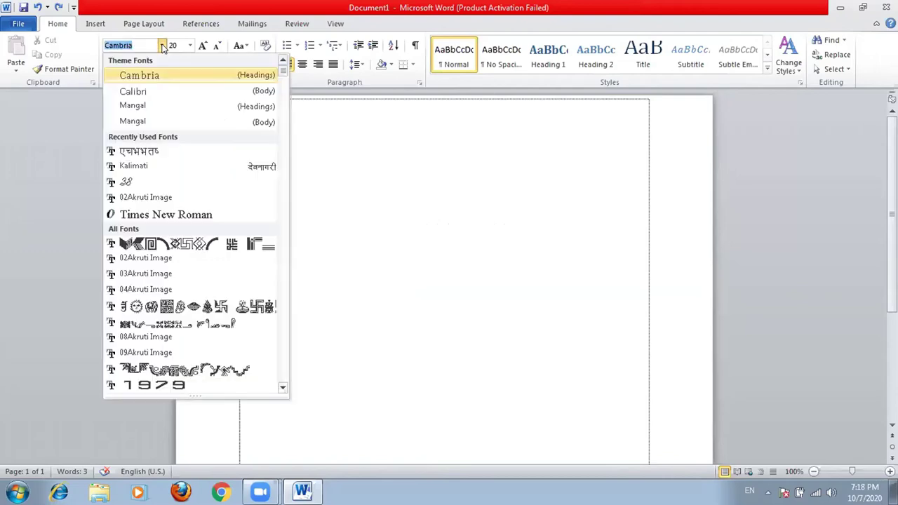
click(143, 152)
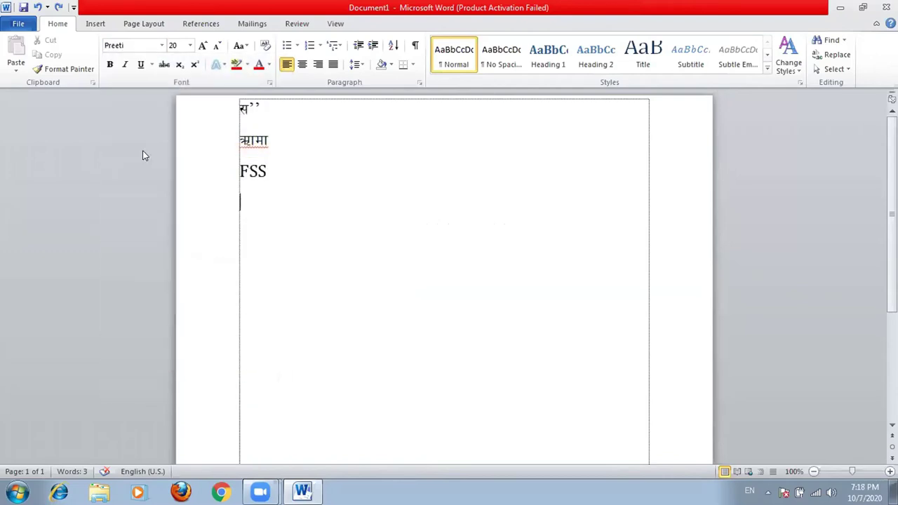
text(s'/)
key(BackSpace)
text(/)
key(BackSpace)
key(Return)
text(cfdf)
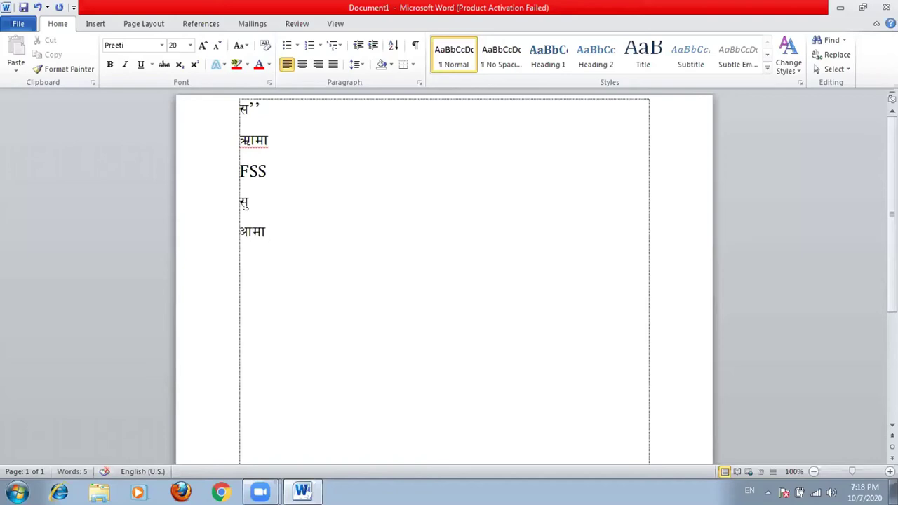
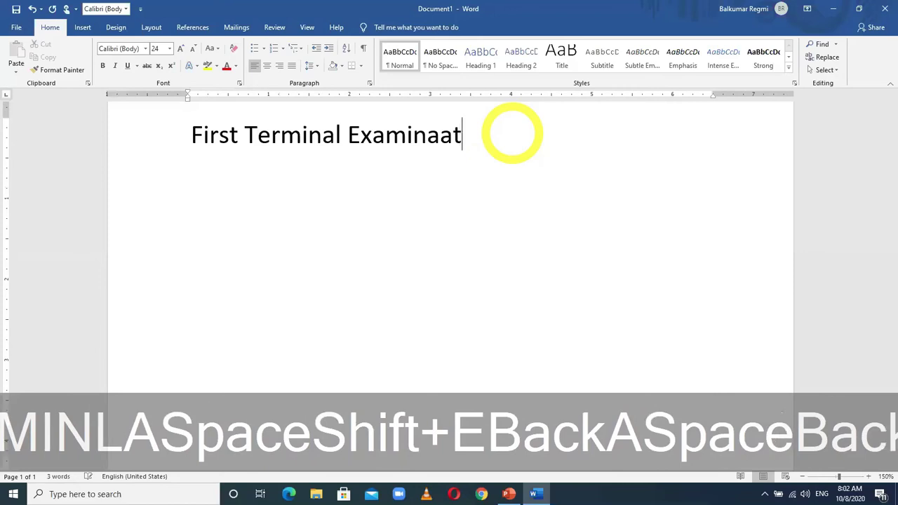
- Complete the heading as First Terminal Examination 2077 and start a new line below it
text(ion 0)
key(BackSpace)
text(2077)
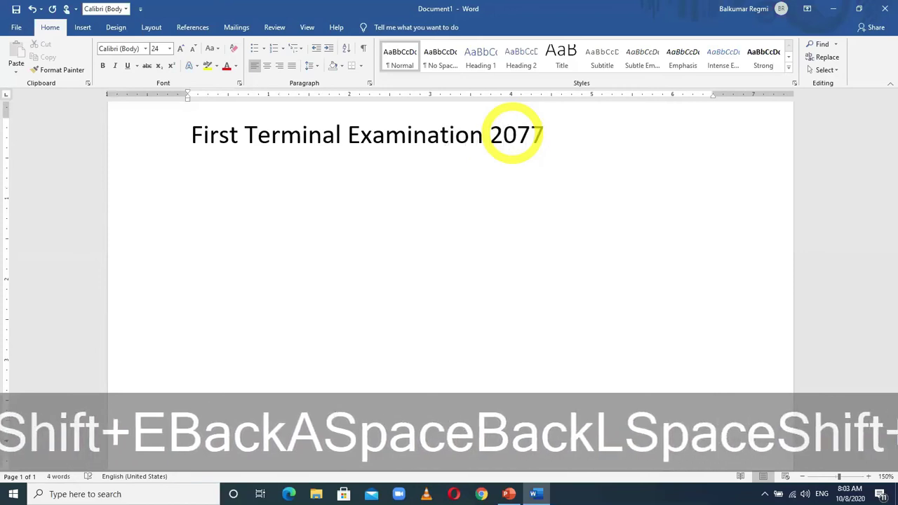
key(shift+Return)
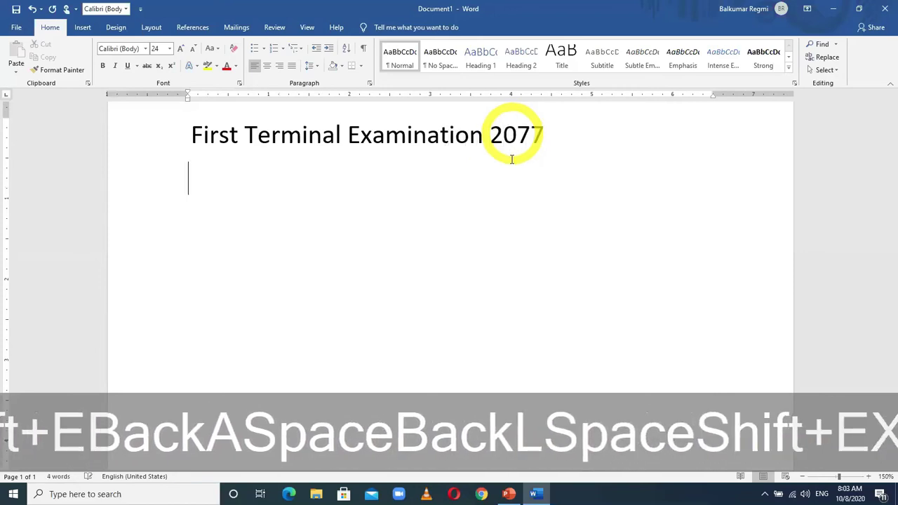
- Set the font of the First Terminal Examination 2077 heading to Monotype Corsiva
click(555, 135)
shift+click(194, 136)
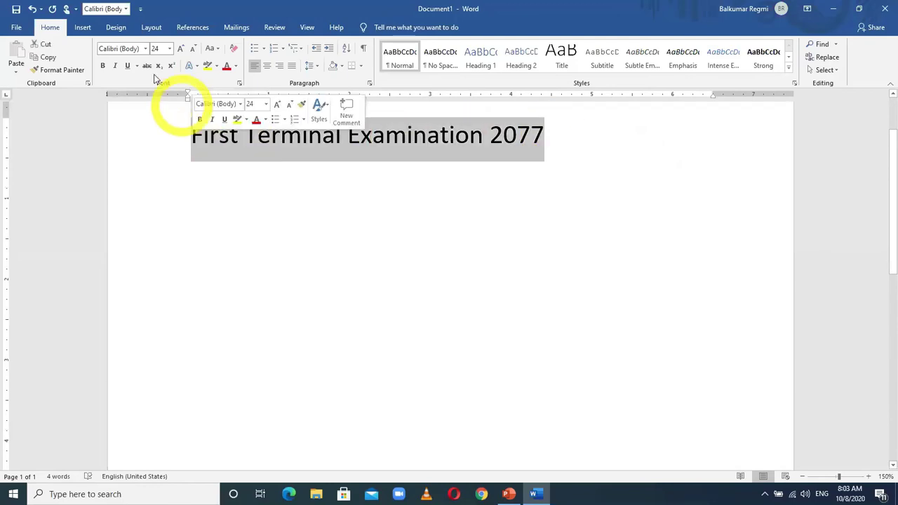
click(140, 48)
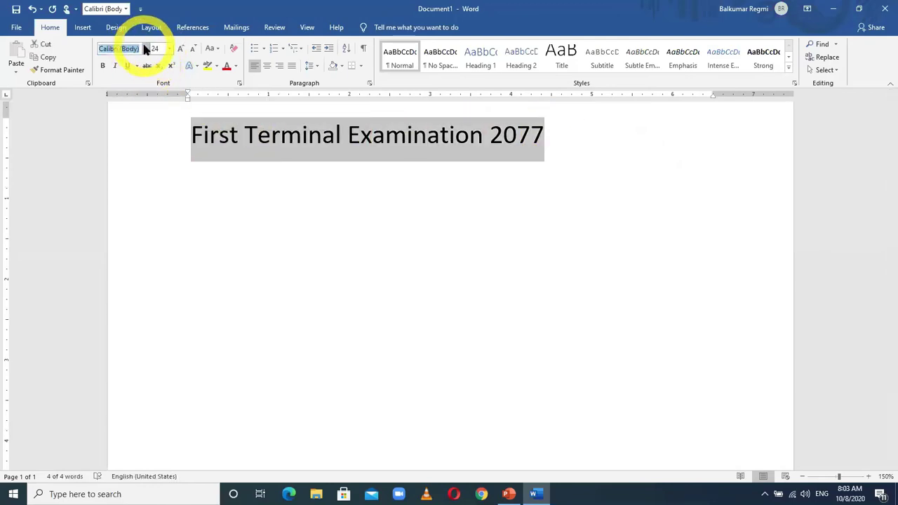
key(alt+Down)
click(138, 170)
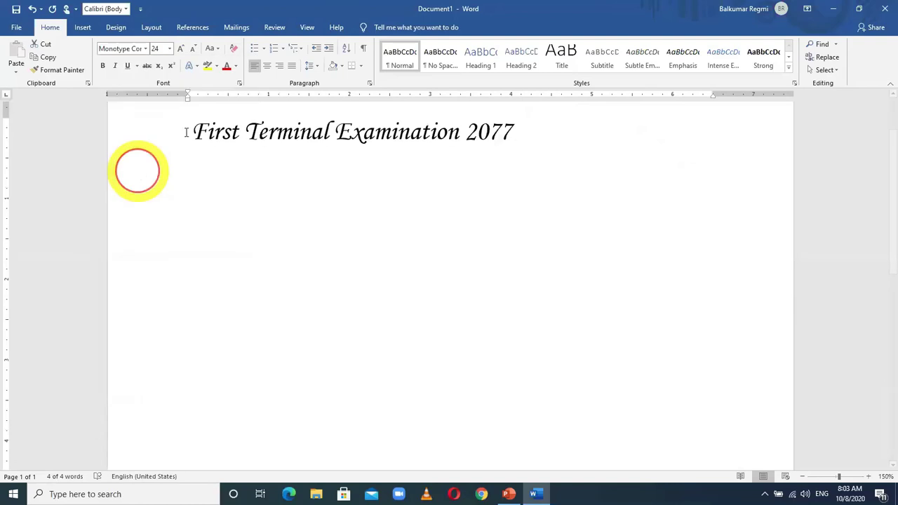
- Highlight the heading in yellow and remove the highlight with No Color
click(217, 65)
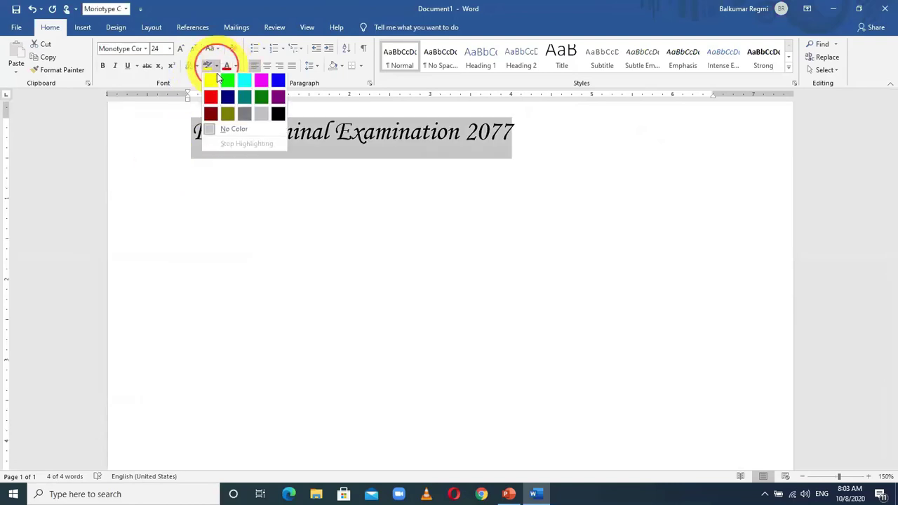
click(210, 81)
key(Down)
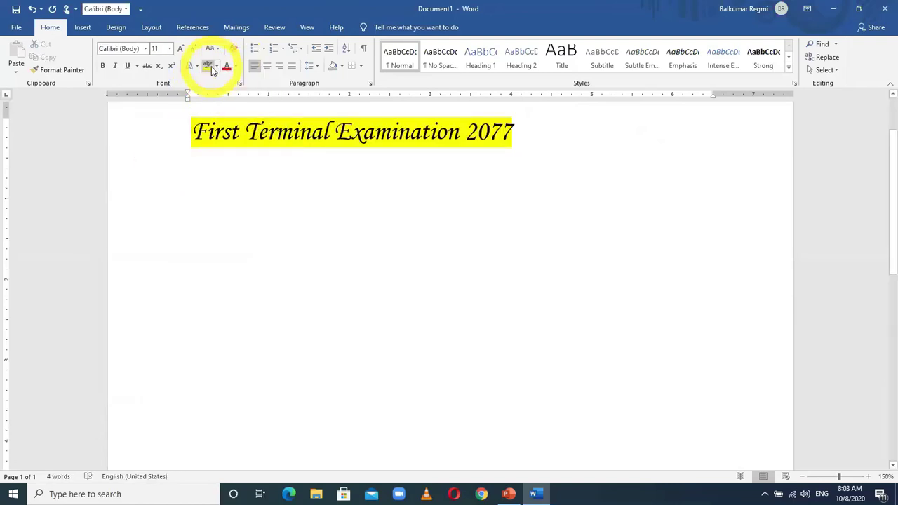
click(219, 69)
click(231, 114)
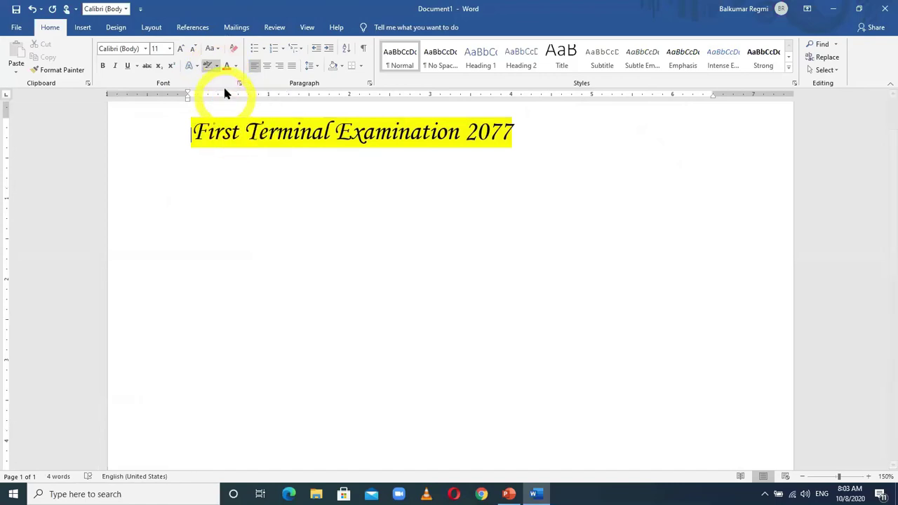
drag(513, 135, 175, 133)
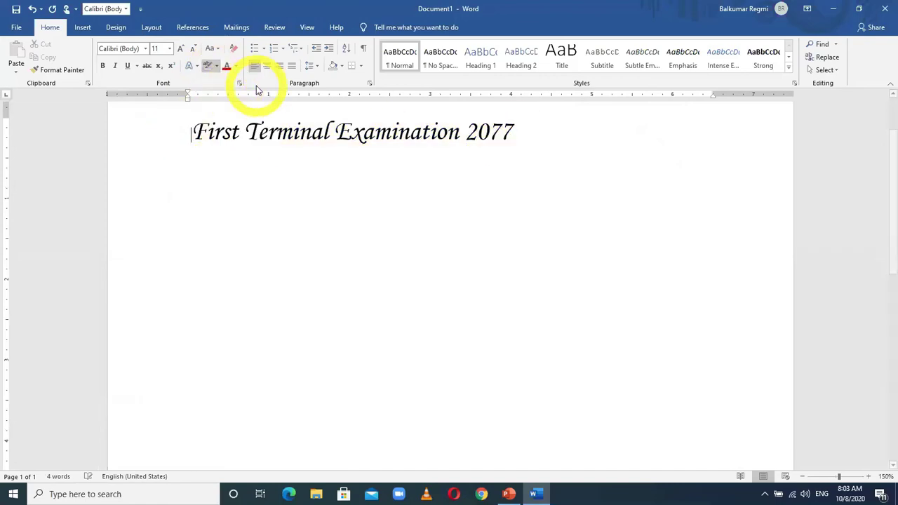
click(519, 132)
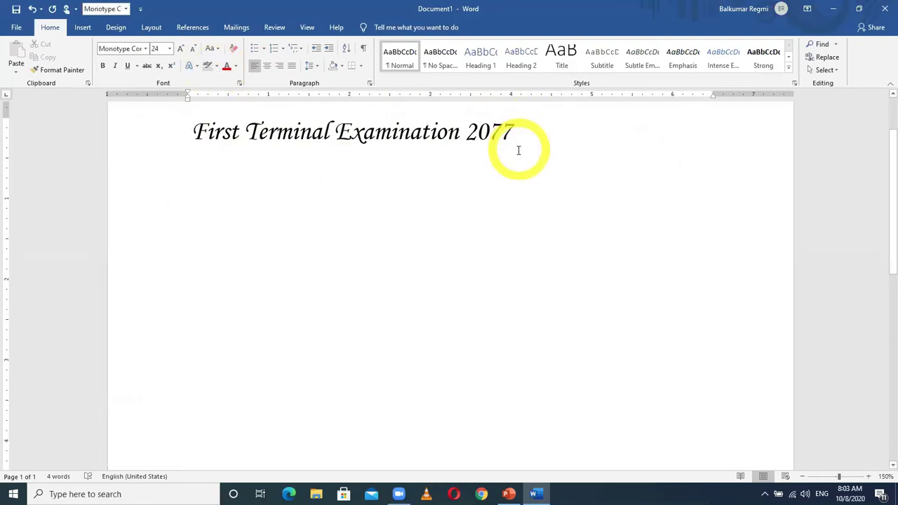
- Select all the text and format it in the standard green colour with bold and underline
key(ctrl+a)
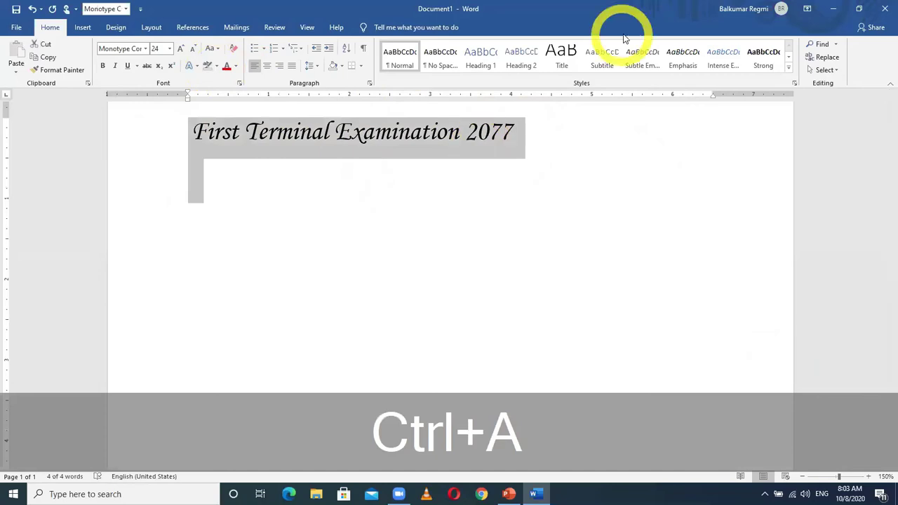
click(236, 65)
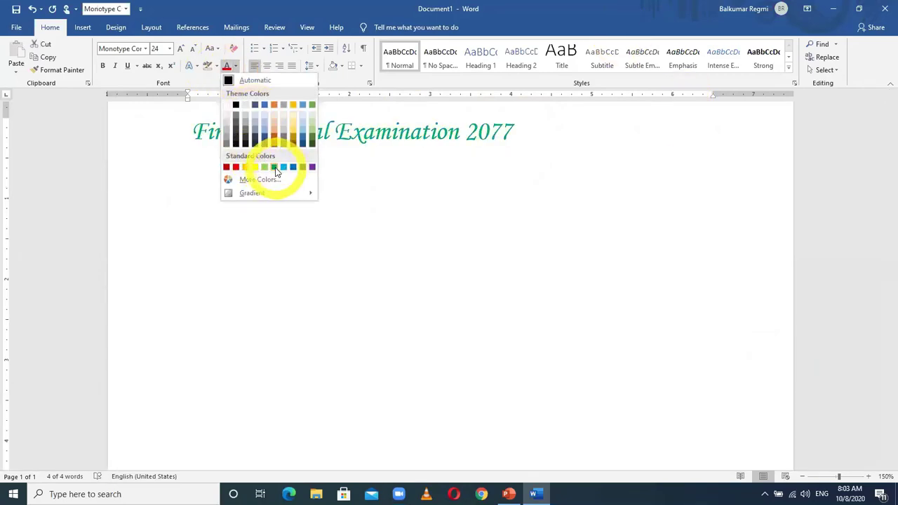
click(274, 168)
click(104, 65)
click(129, 66)
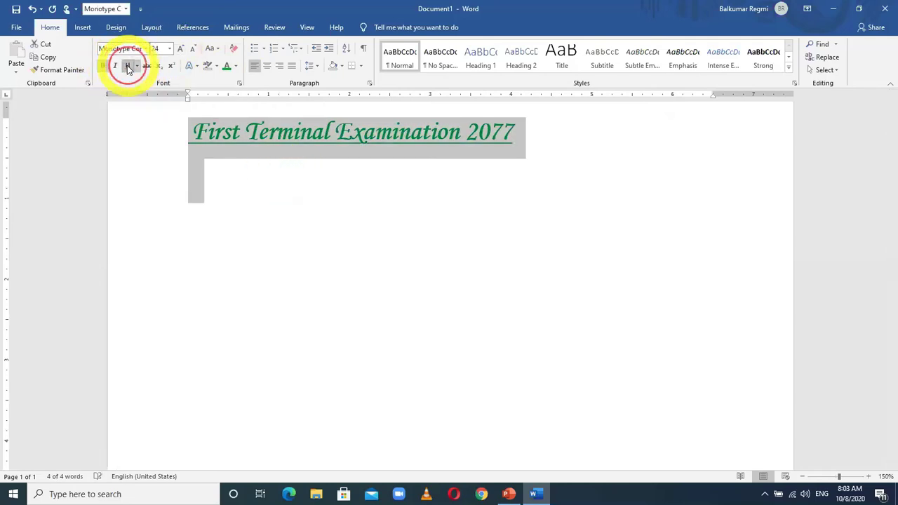
- Enlarge the heading's font size to 28
click(182, 49)
click(181, 49)
click(677, 158)
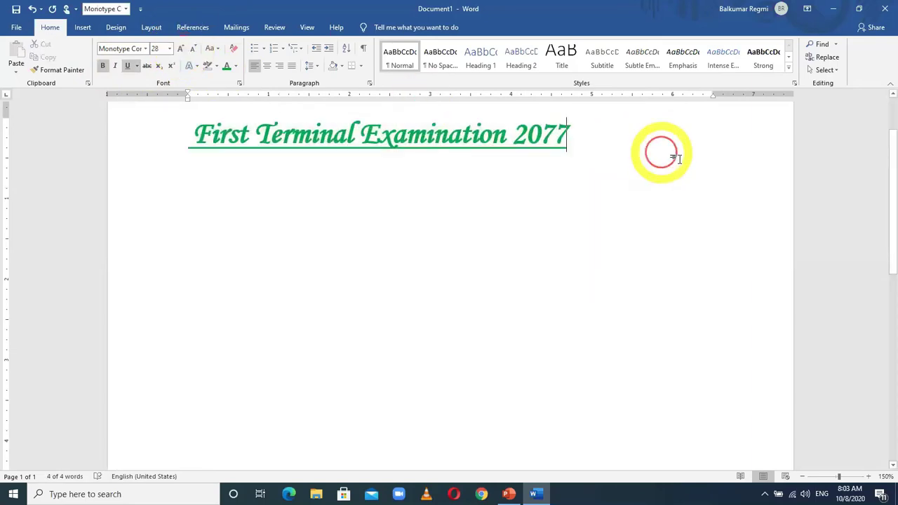
- Add the line Suryodaya Municipality below the heading, starting about 1 inch in from the left margin
double_click(269, 231)
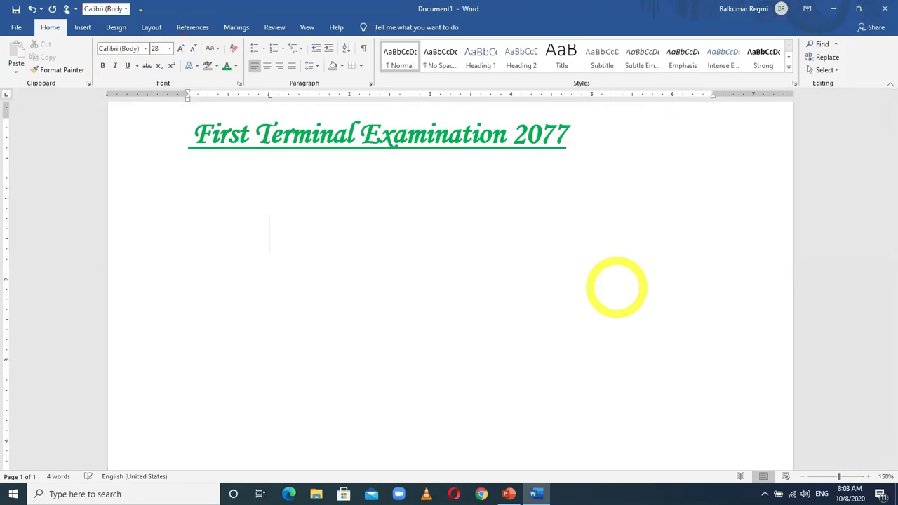
text(Suryodaya)
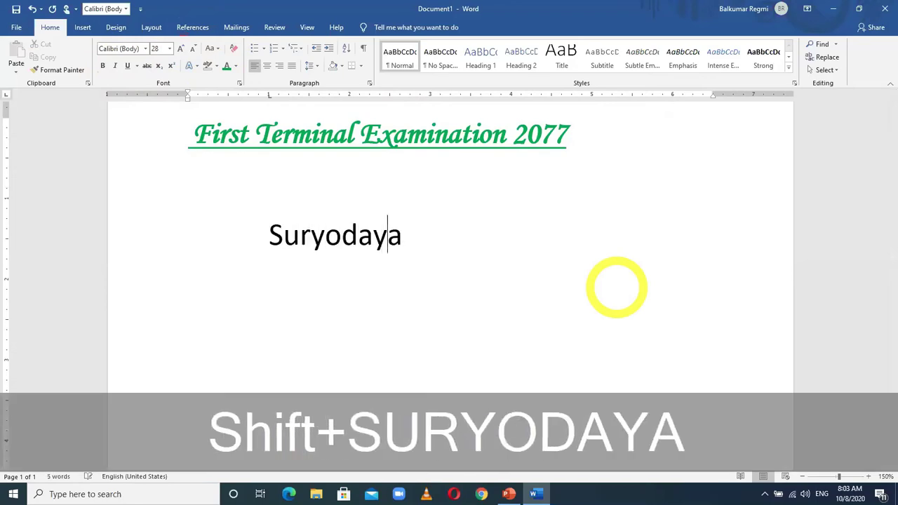
text( Municiplai)
key(BackSpace)
key(BackSpace)
key(BackSpace)
text(ality)
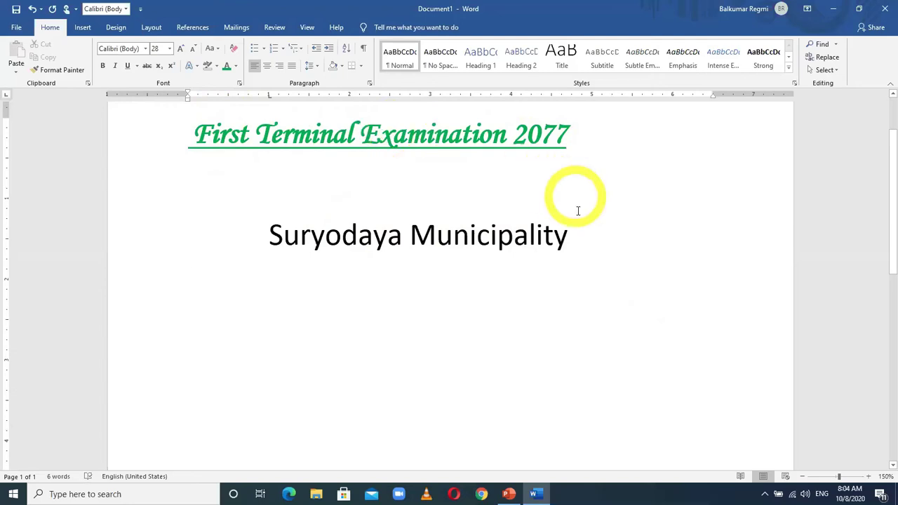
- Compare the font settings of the Suryodaya Municipality line with those of the First Terminal Examination 2077 heading
drag(583, 249, 258, 242)
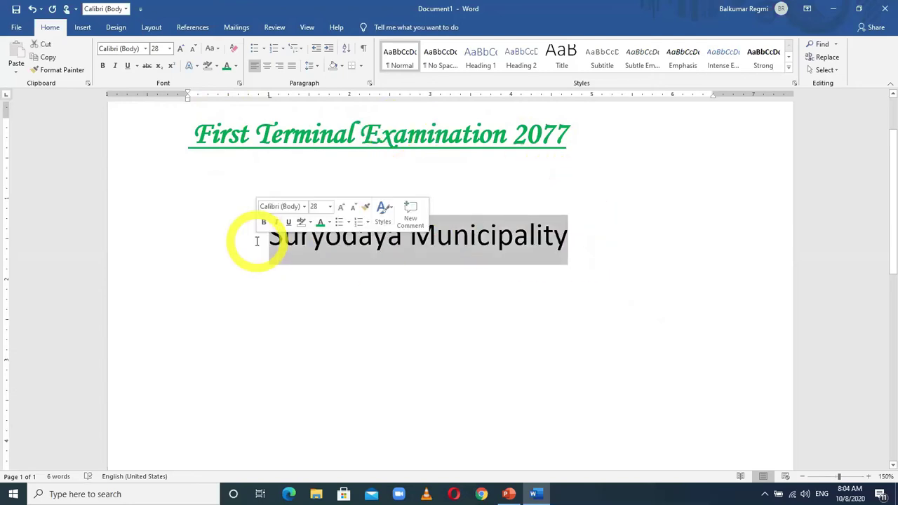
click(143, 49)
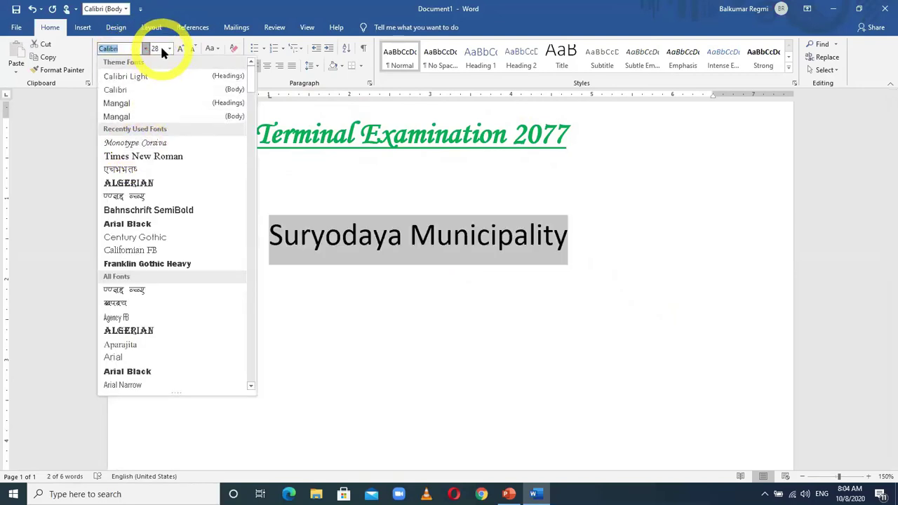
click(348, 188)
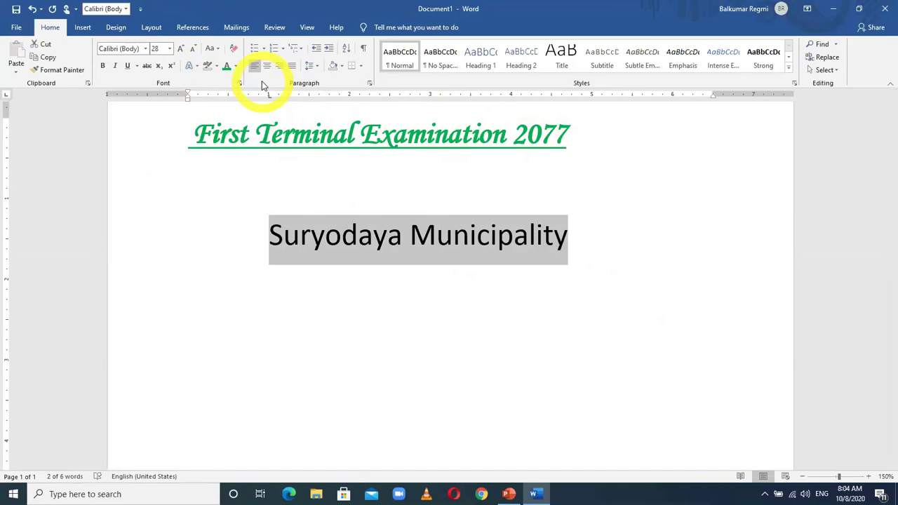
click(305, 172)
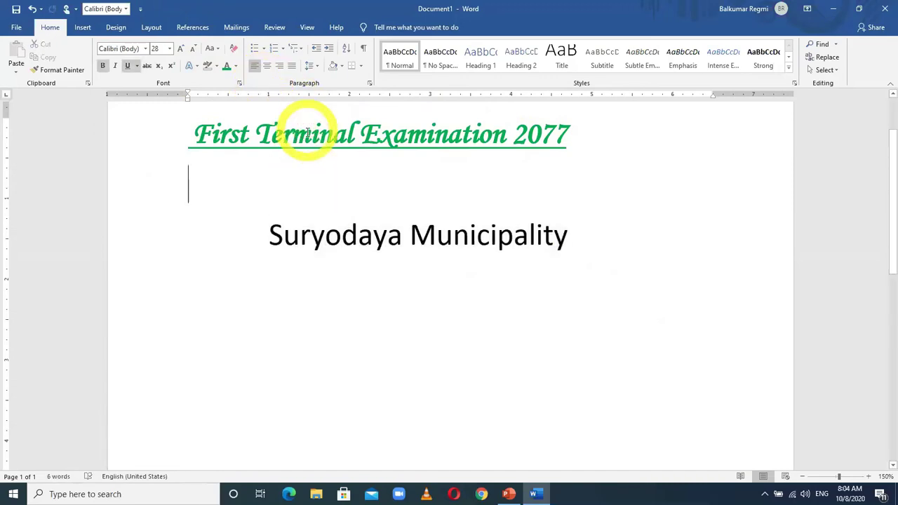
click(302, 136)
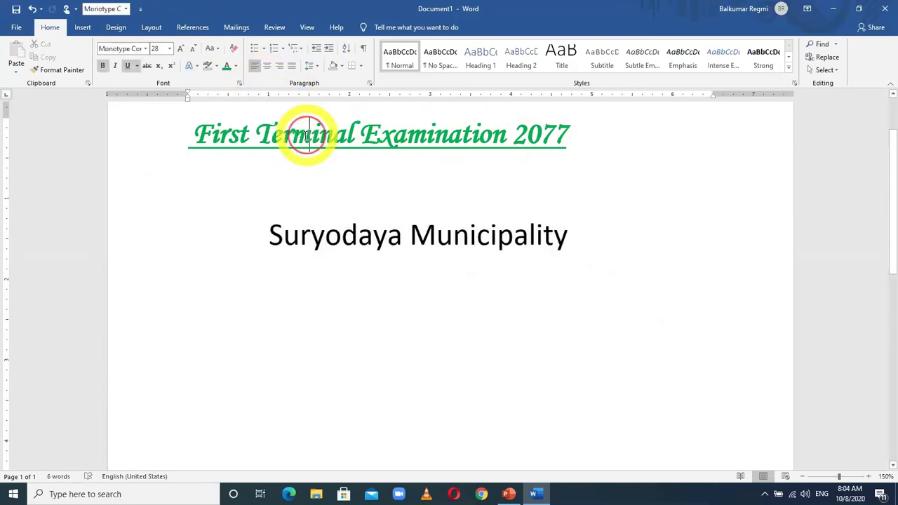
drag(190, 136, 566, 153)
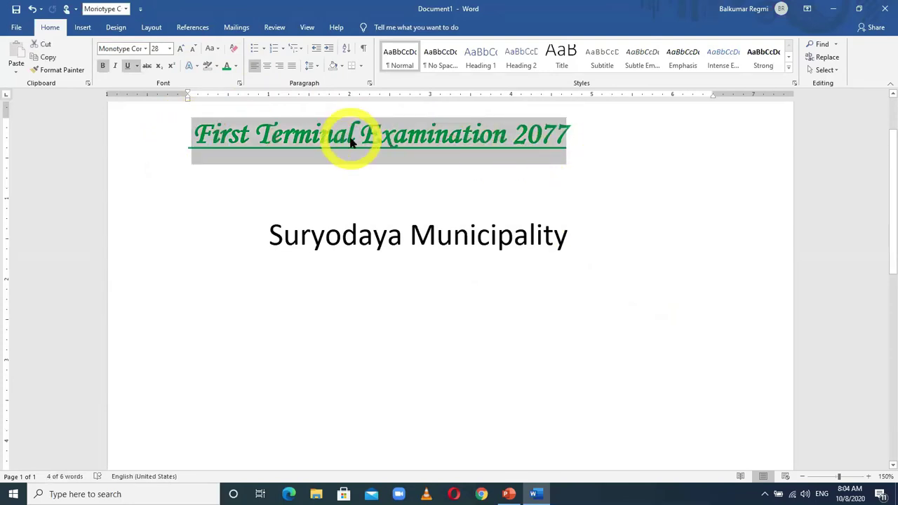
click(431, 240)
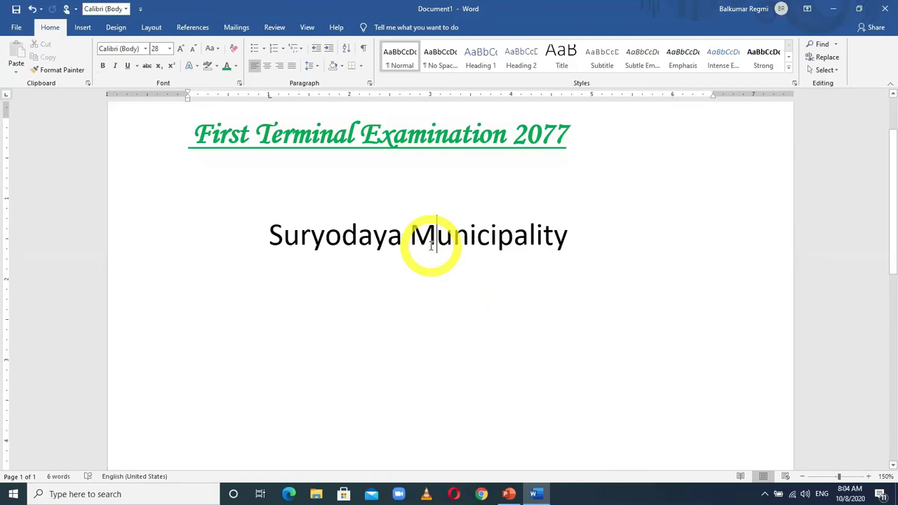
drag(569, 241, 279, 215)
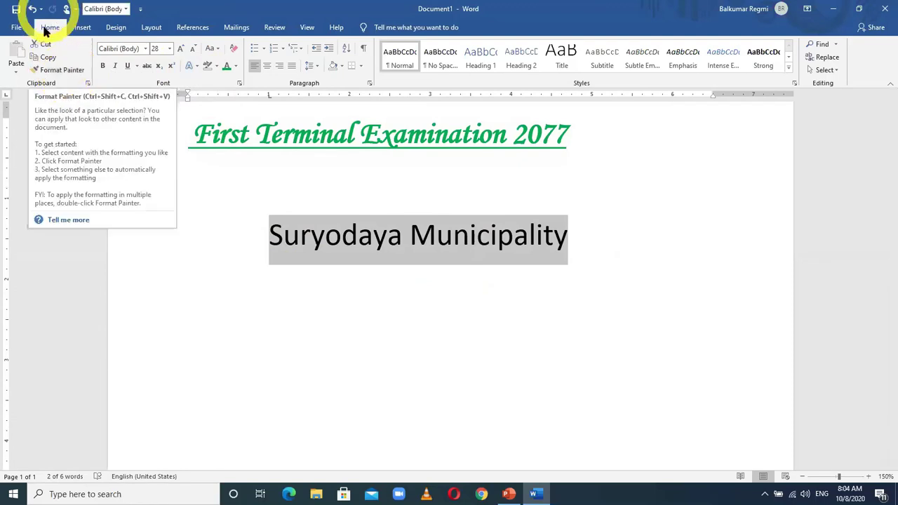
- Copy the heading's formatting onto the Suryodaya Municipality line with Format Painter
click(264, 158)
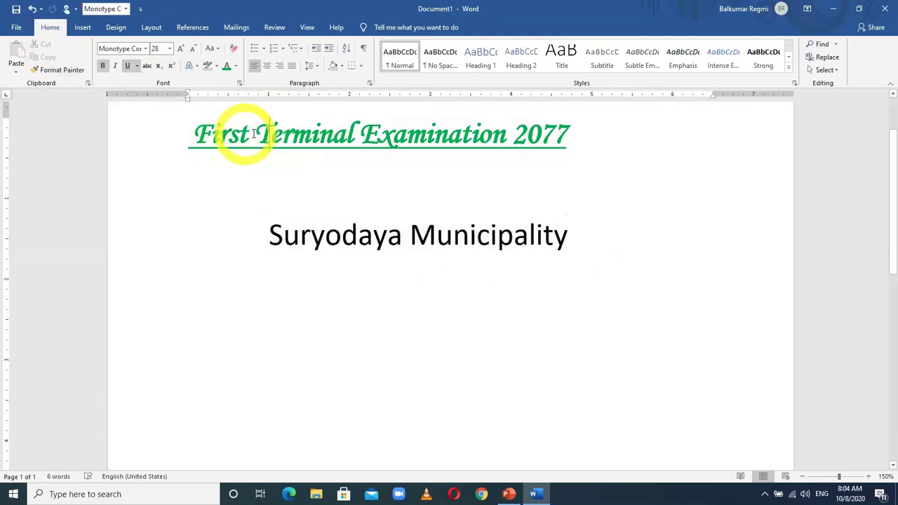
click(281, 135)
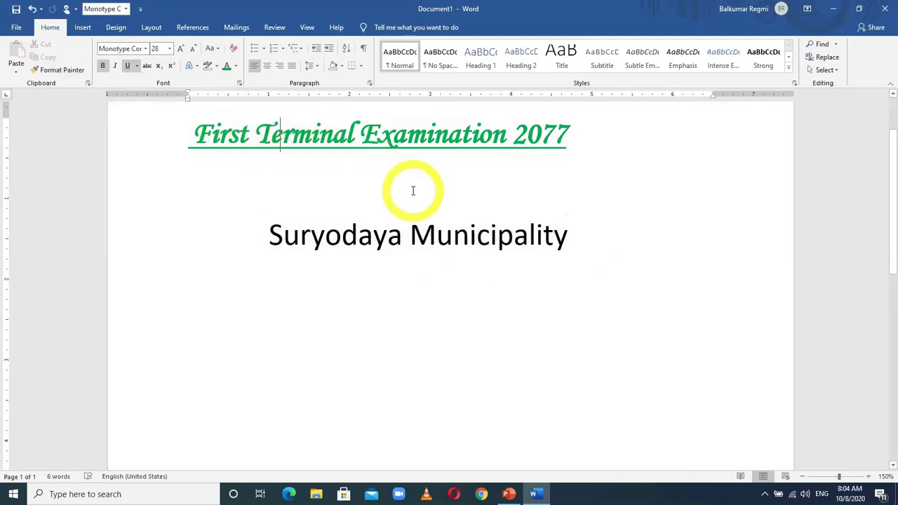
click(62, 70)
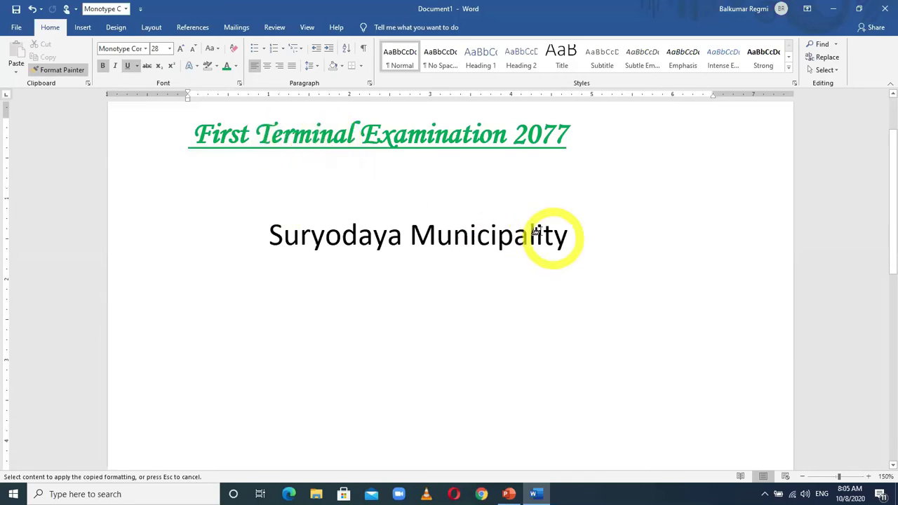
drag(568, 236, 266, 234)
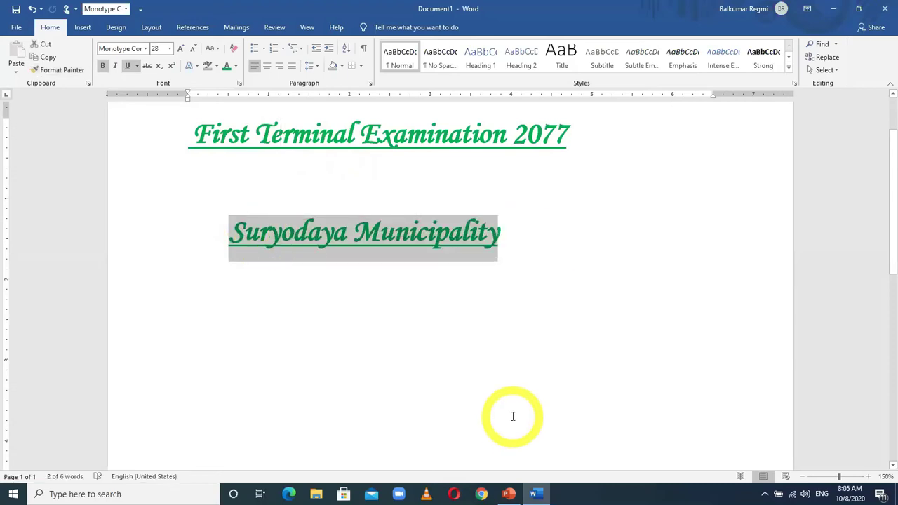
- Generate one paragraph of sample text with =rand(1) below the Suryodaya Municipality line
click(467, 345)
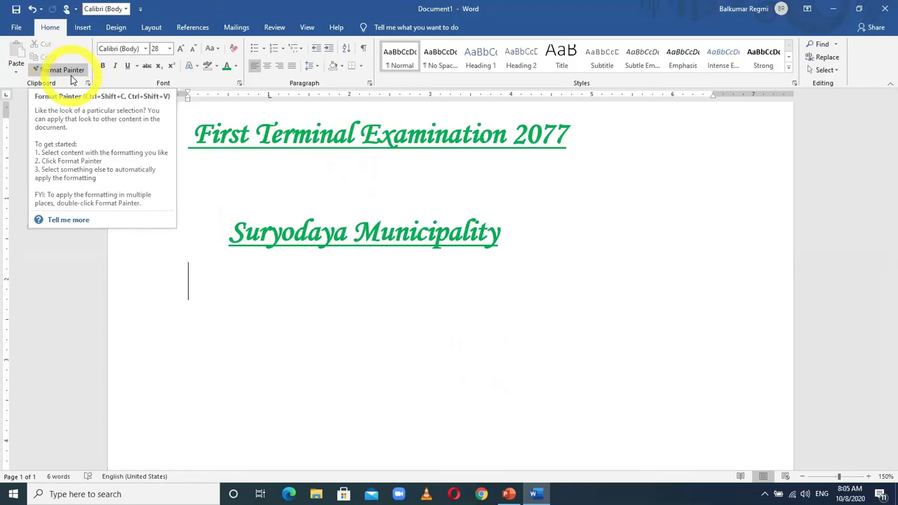
text(=ran)
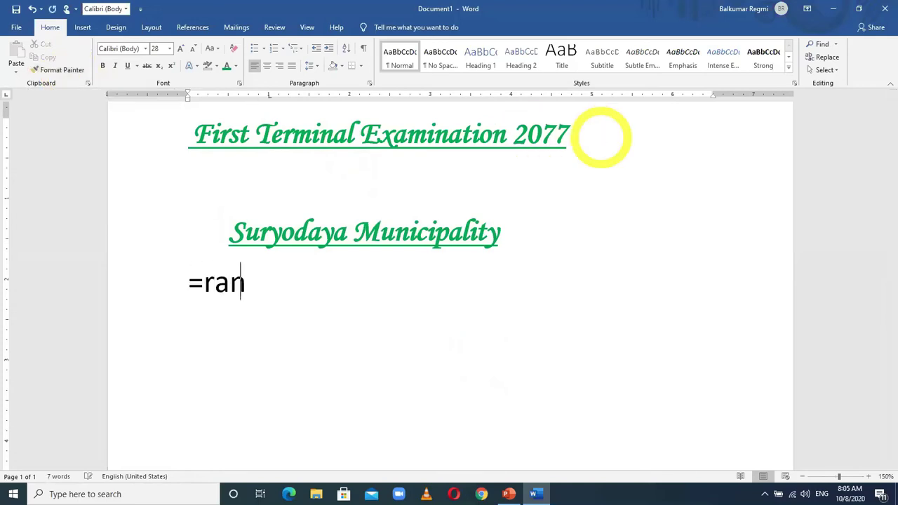
text(d(1))
key(Return)
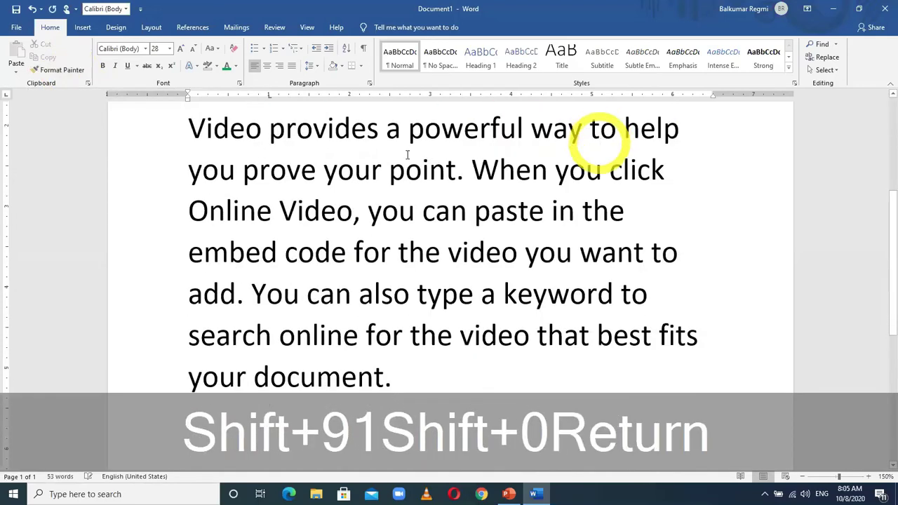
- Colour the word "provides" green and the word "online" red in the sample paragraph
drag(270, 130, 371, 136)
click(227, 67)
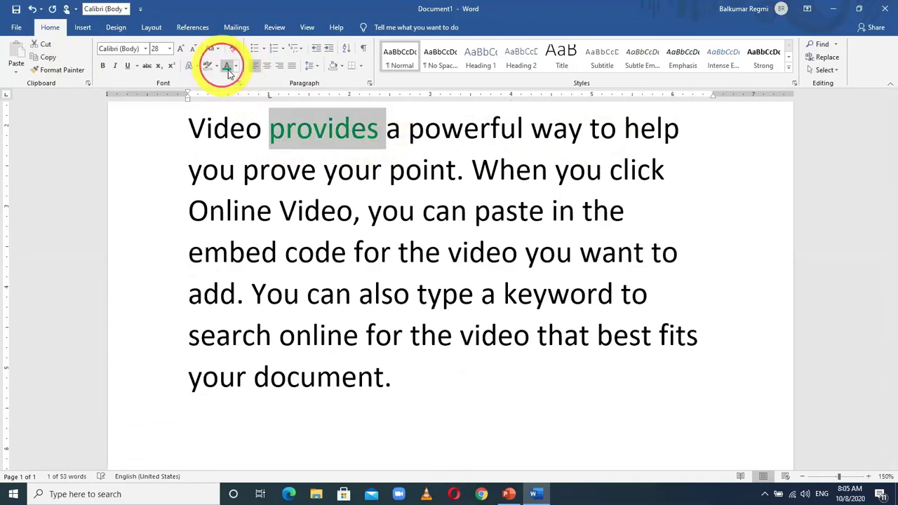
drag(361, 338, 280, 336)
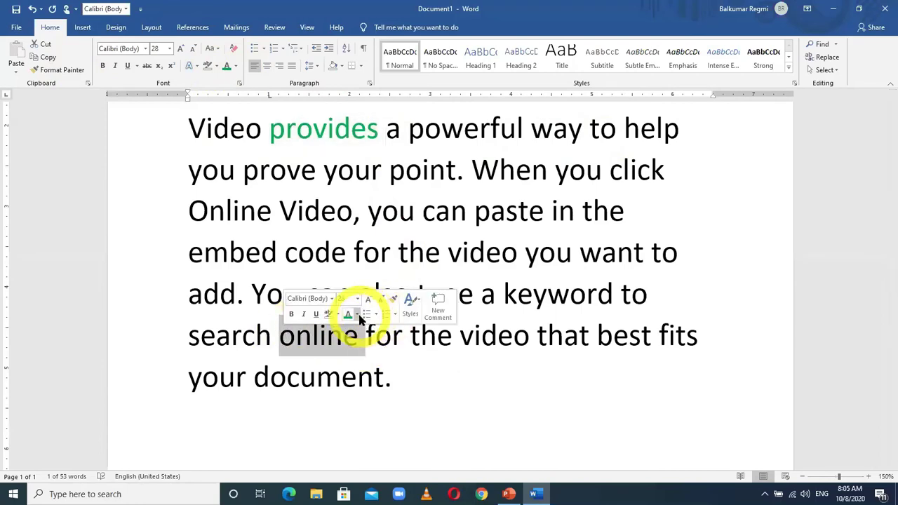
click(357, 315)
click(358, 413)
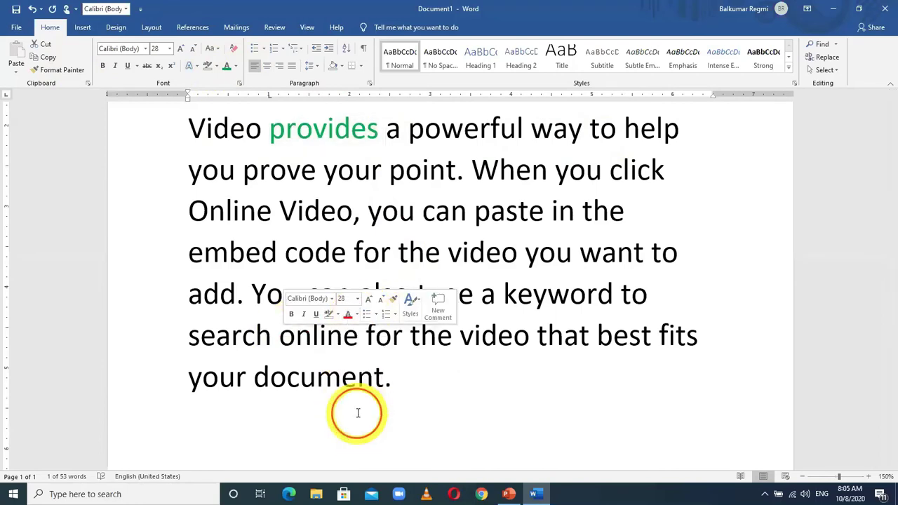
- Colour the characters "paste i" in the sample paragraph with the standard light blue
drag(475, 211, 553, 221)
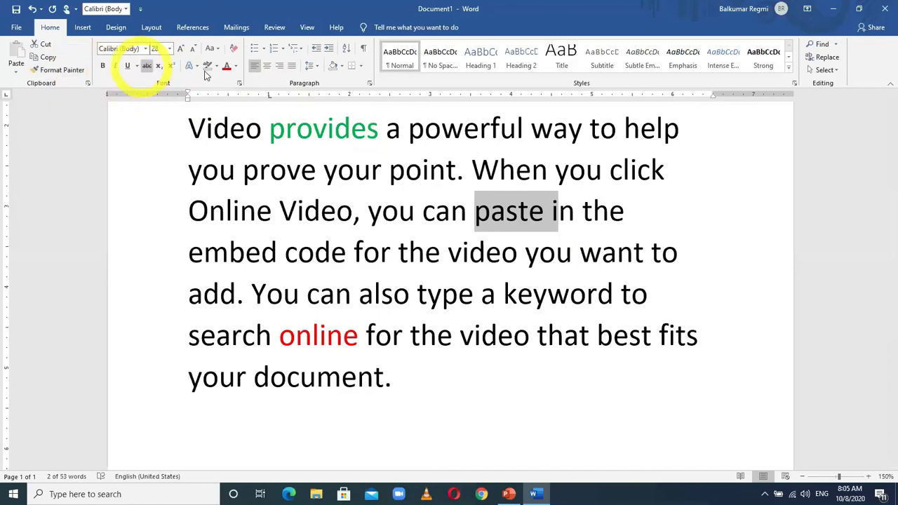
click(235, 66)
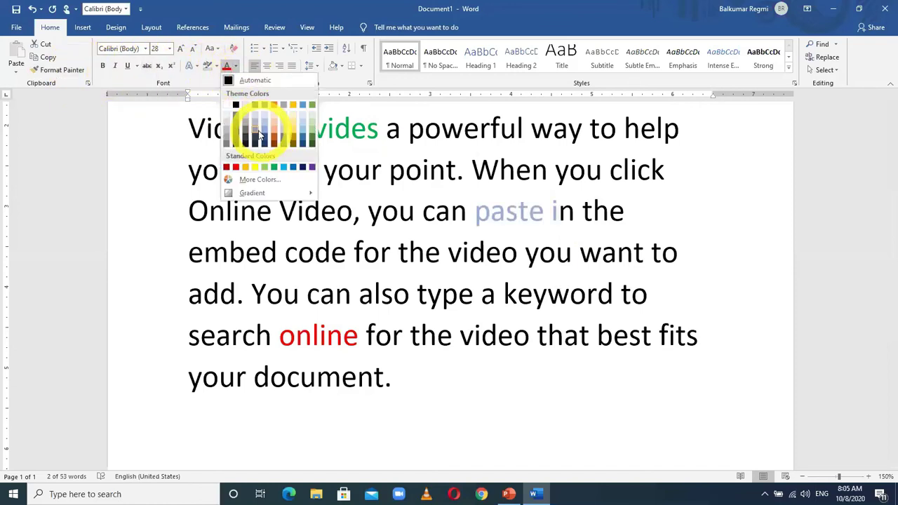
click(286, 169)
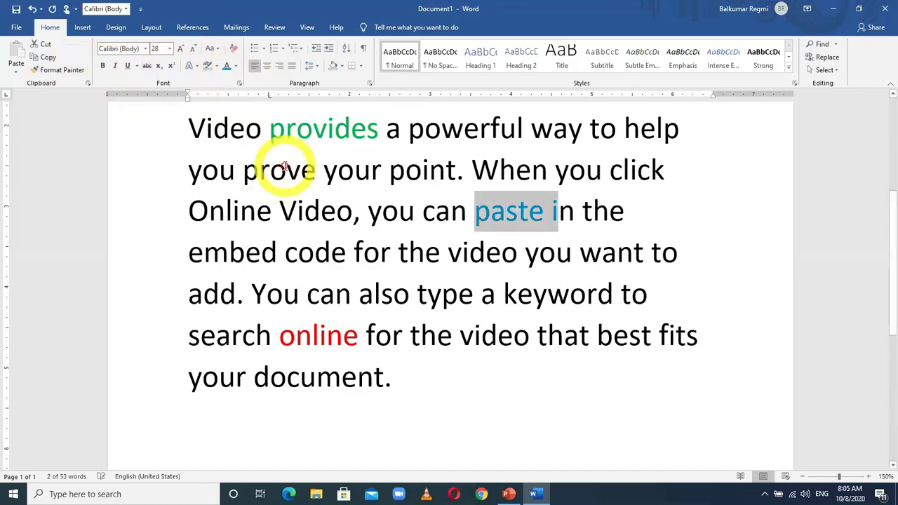
- Copy the red formatting of "online" onto the word "keyword" with Format Painter
click(604, 299)
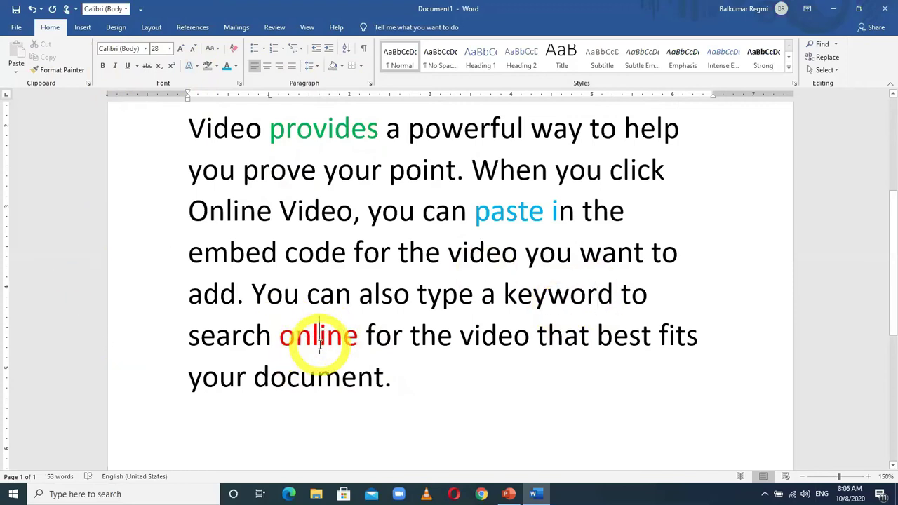
click(61, 69)
click(574, 294)
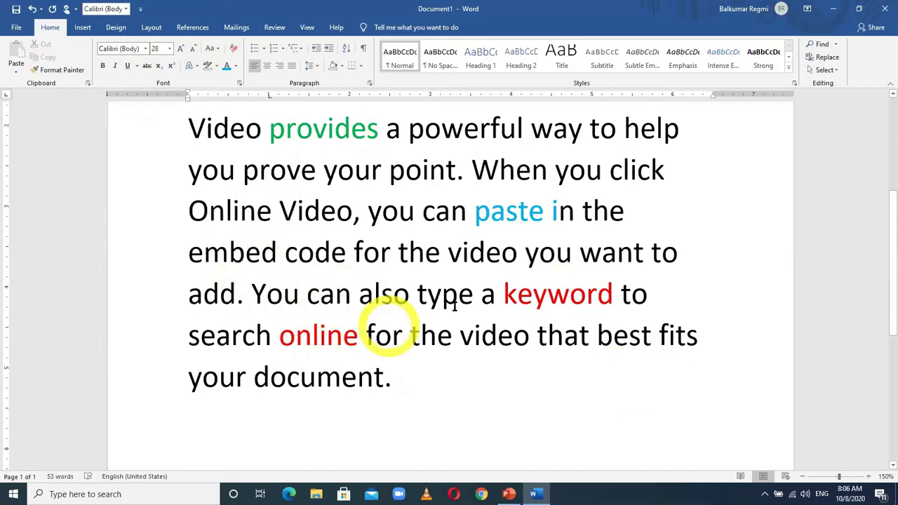
click(559, 296)
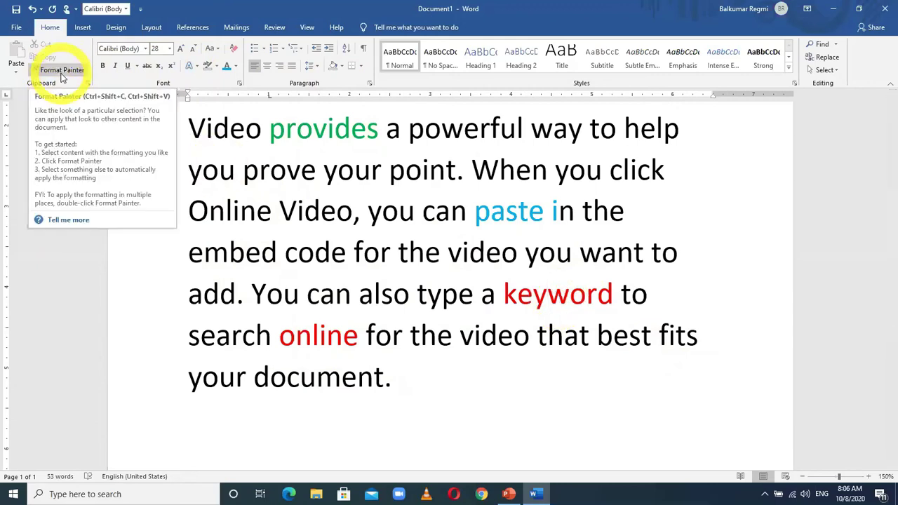
click(548, 294)
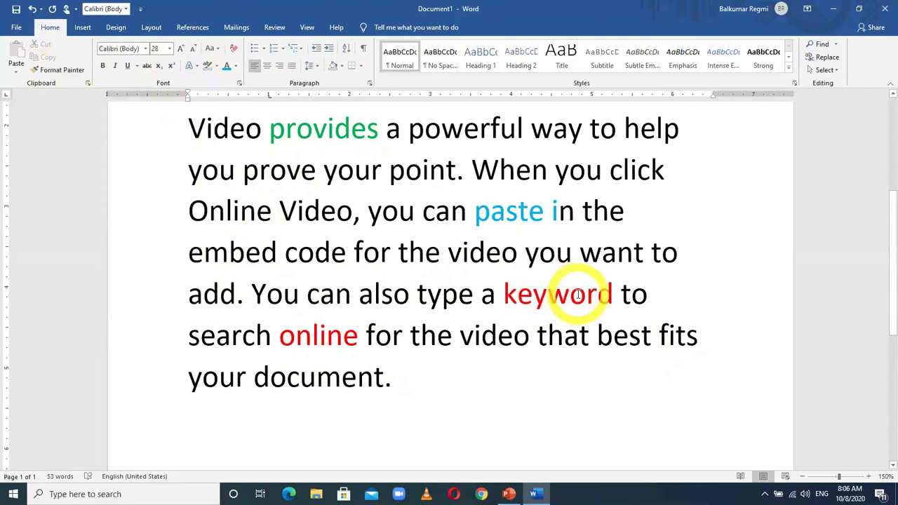
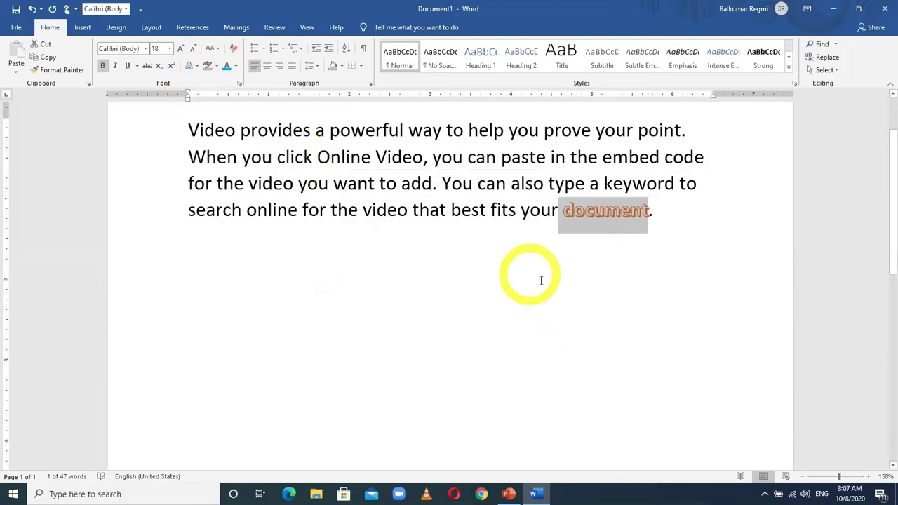
- Enlarge the selected word "document" to font size 48 and deselect it
key(ctrl+shift+period)
key(ctrl+shift+period)
key(ctrl+shift+period)
key(ctrl+shift+period)
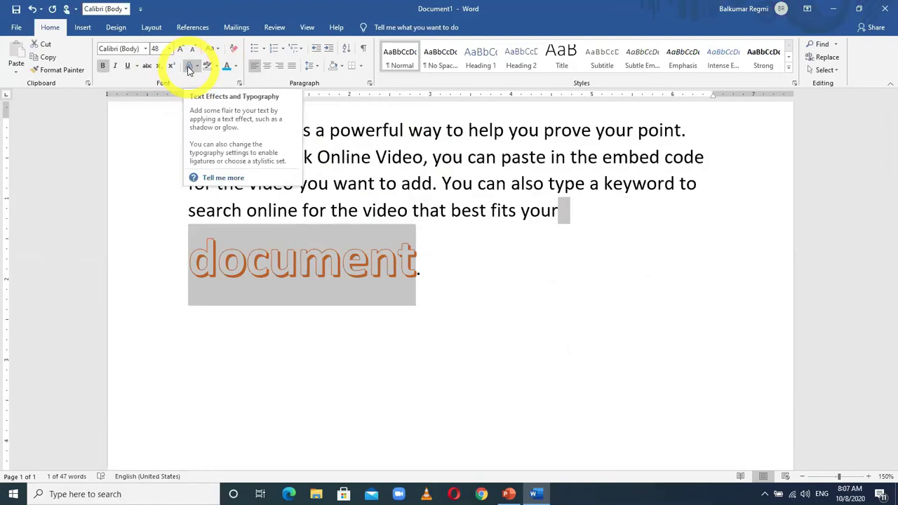
click(507, 295)
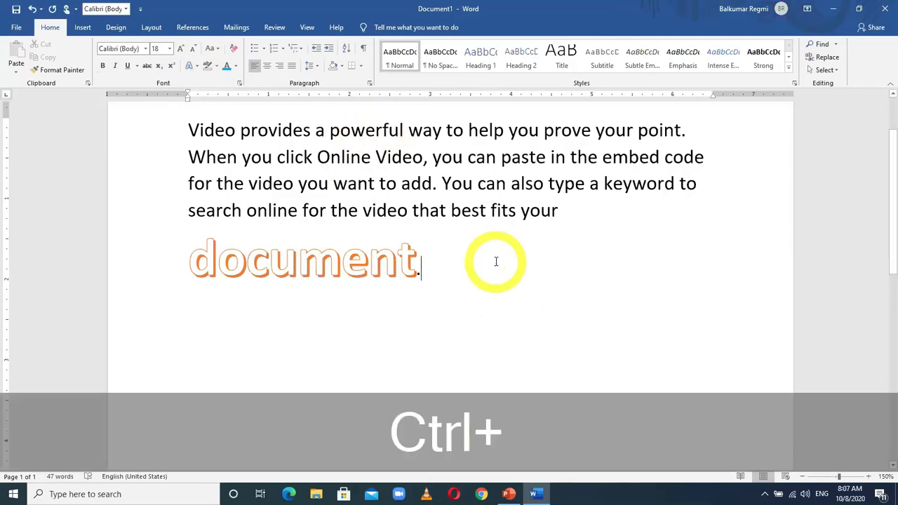
- Replace all the text with one fresh sample paragraph generated with =rand(1)
key(ctrl+a)
text(=rand(1))
key(Return)
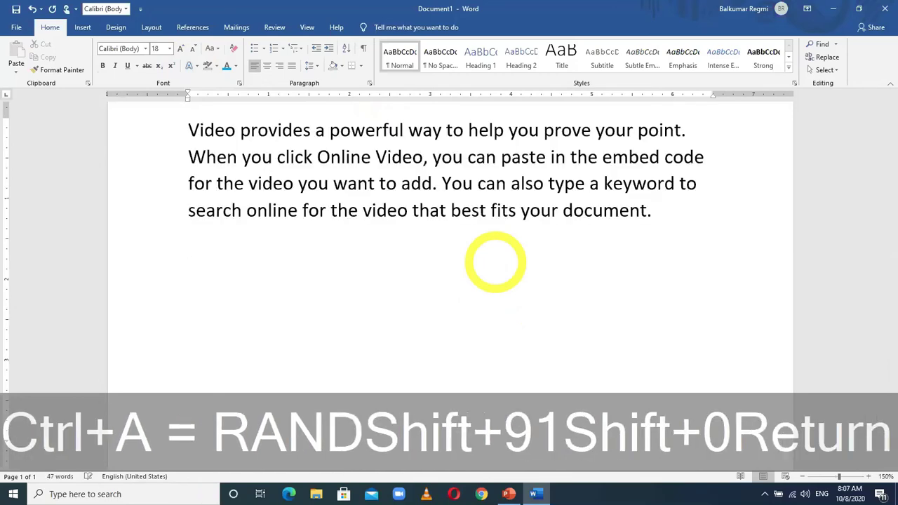
- Switch to PowerPoint, view slide 14 on the Font dialog box, and return to the Word document
key(alt+Tab)
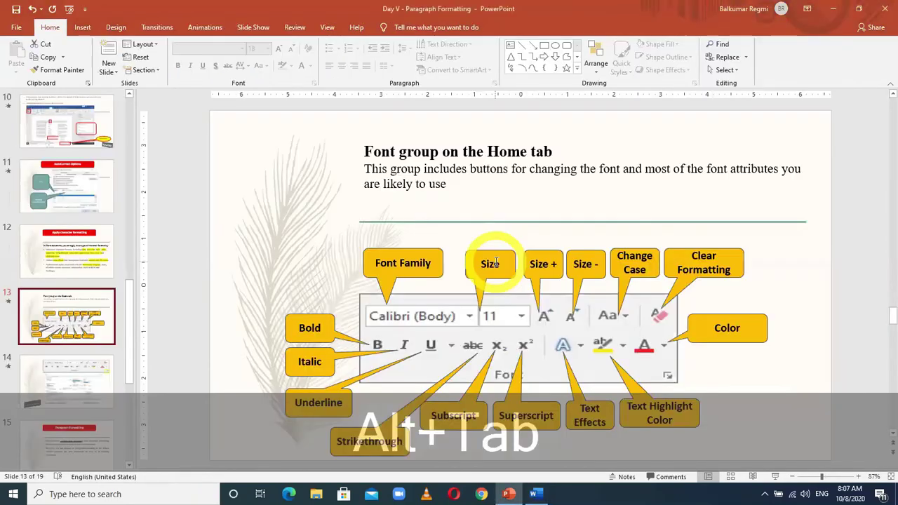
click(67, 385)
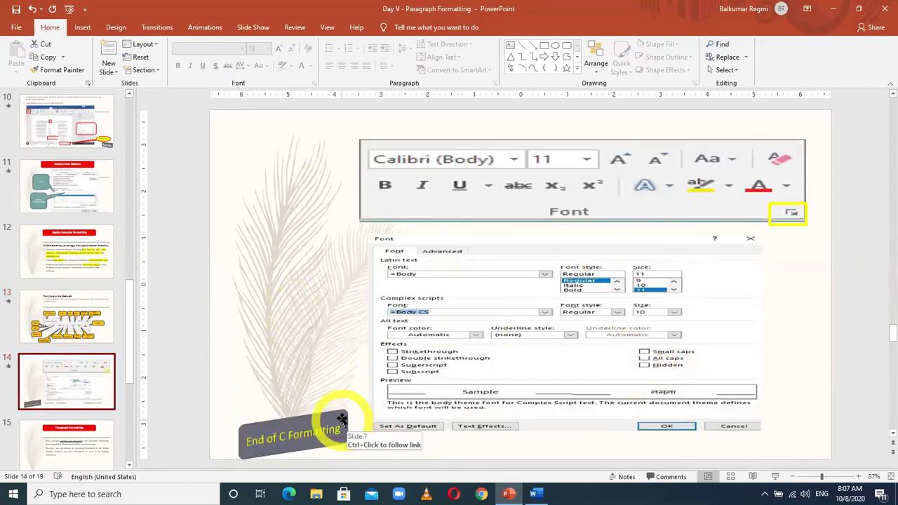
key(alt+Tab)
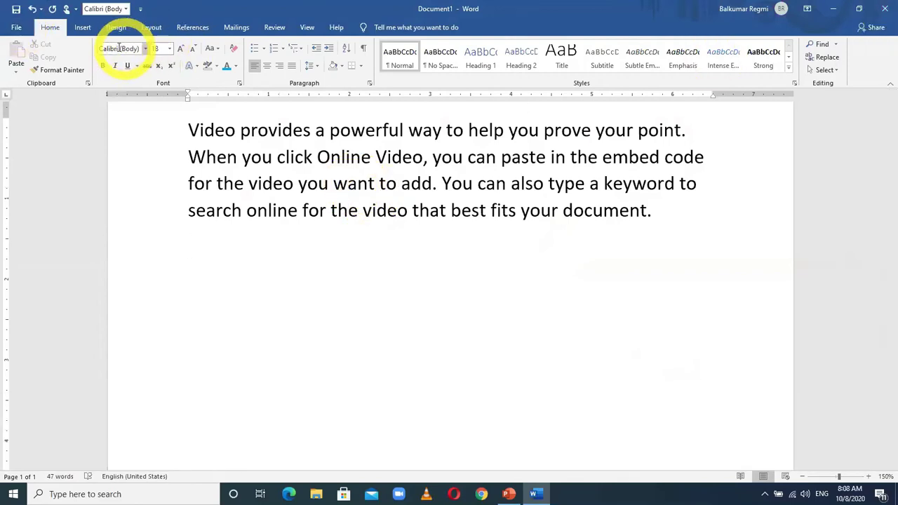
- Close the Word document without saving its changes and close the PowerPoint presentation
click(883, 10)
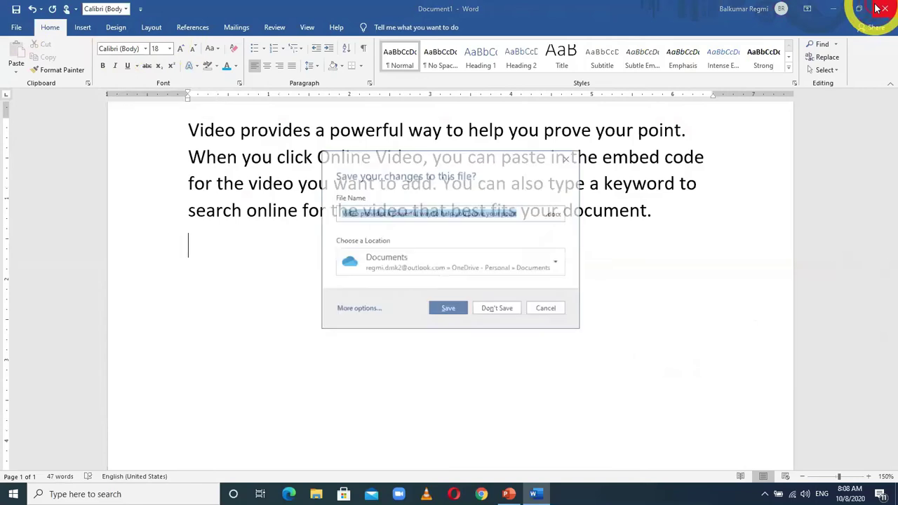
click(507, 312)
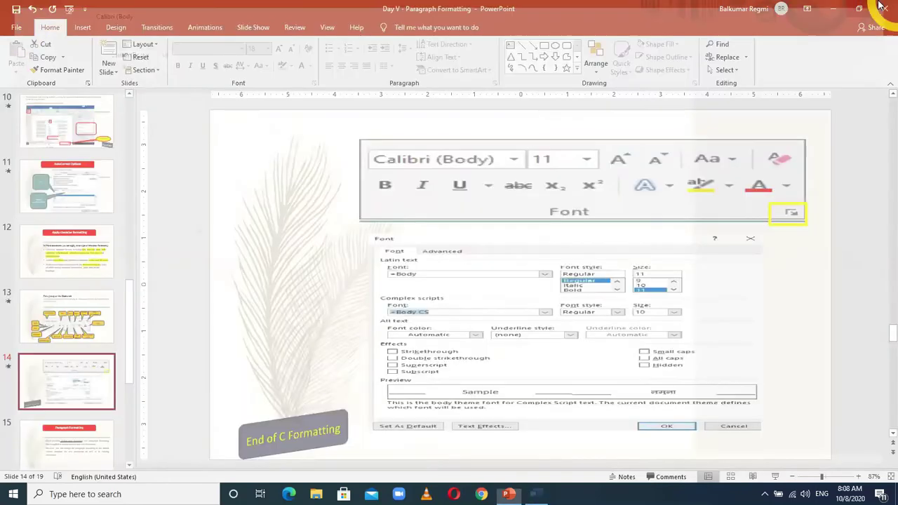
click(883, 10)
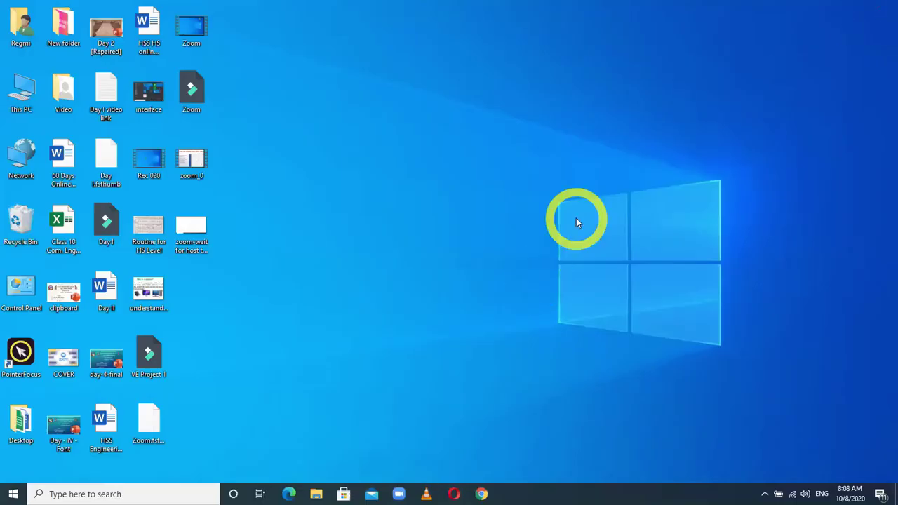
- Relaunch Word with the winword run command and create a blank document
key(super+r)
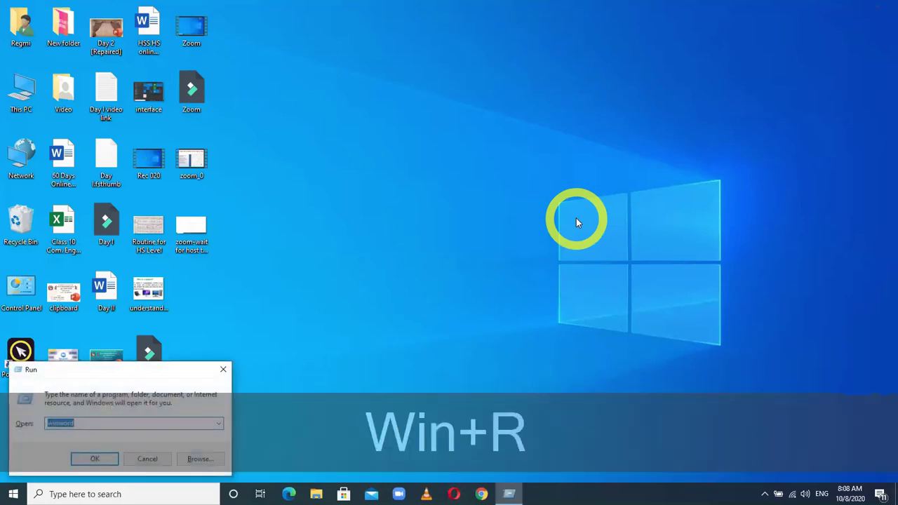
key(Escape)
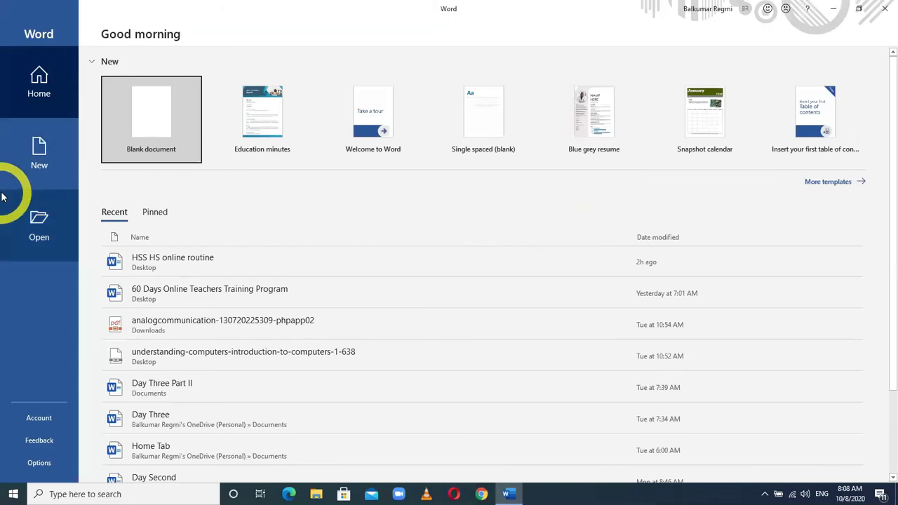
click(154, 124)
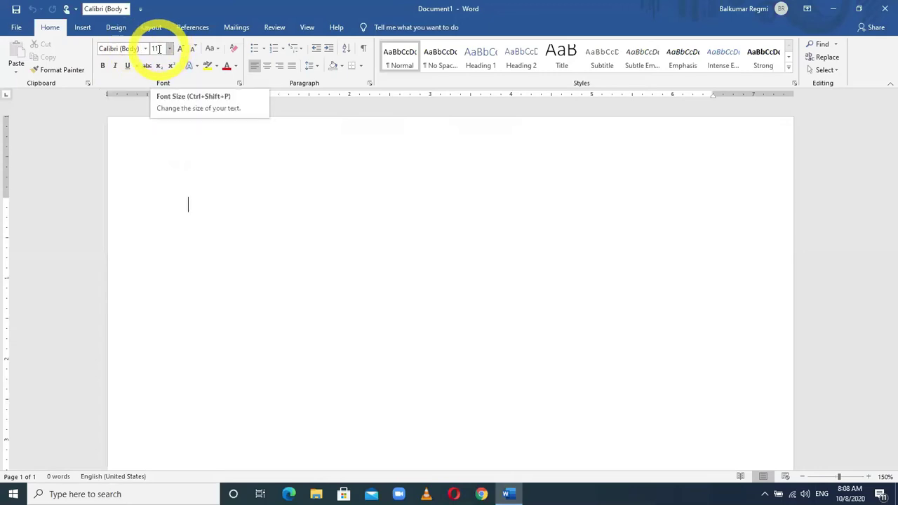
- Enter the test text "fsdf" in the default font and delete it again
text(fsdf)
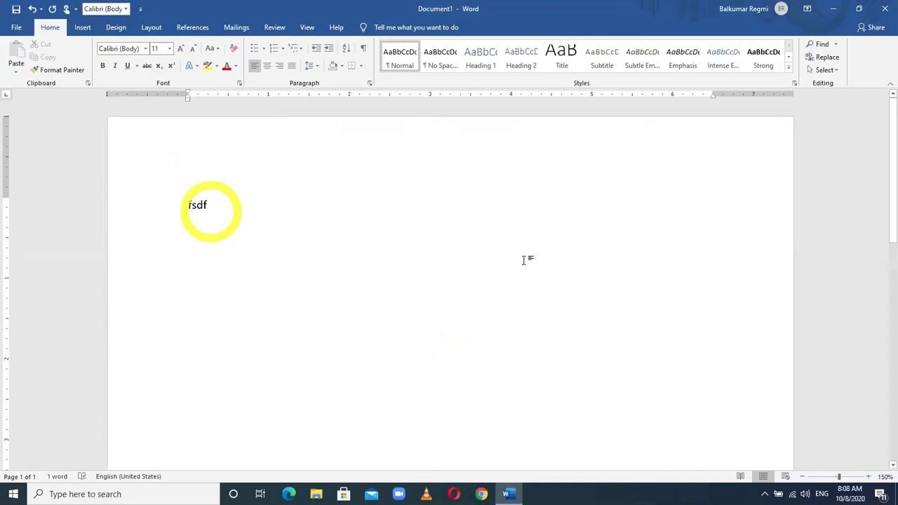
click(573, 261)
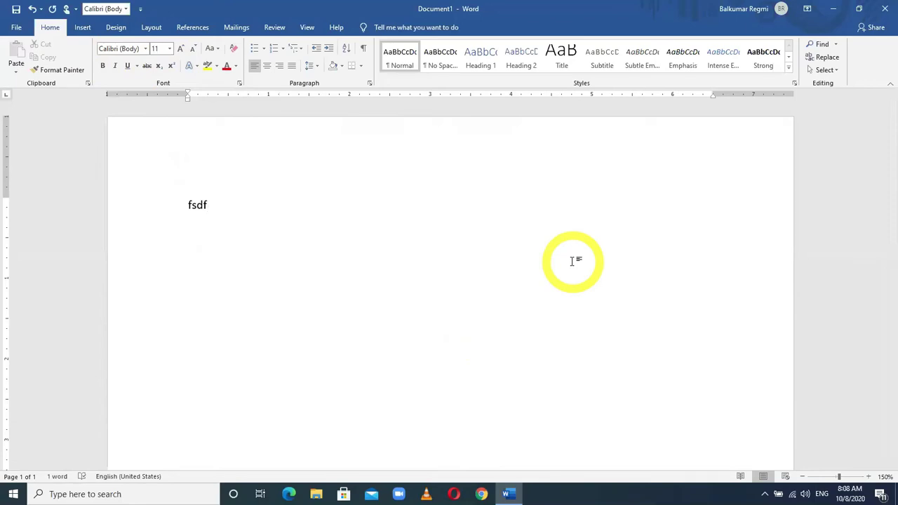
key(BackSpace)
key(BackSpace)
key(BackSpace)
key(BackSpace)
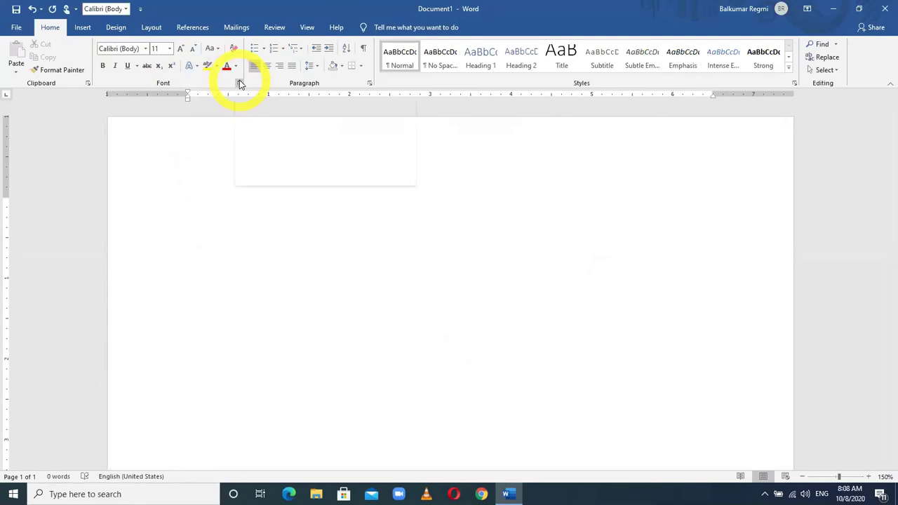
- Open the Font dialog, move it clear of the text area and choose Preeti as the Latin text font
key(alt)
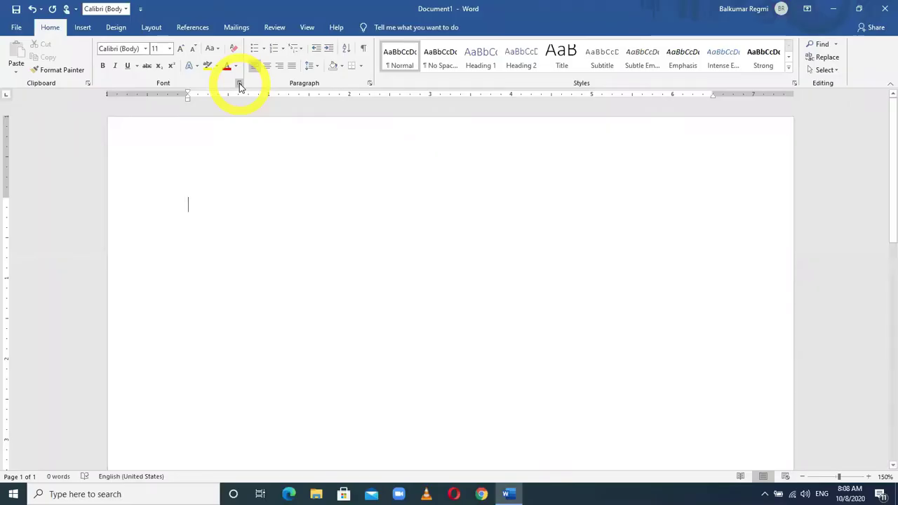
click(239, 83)
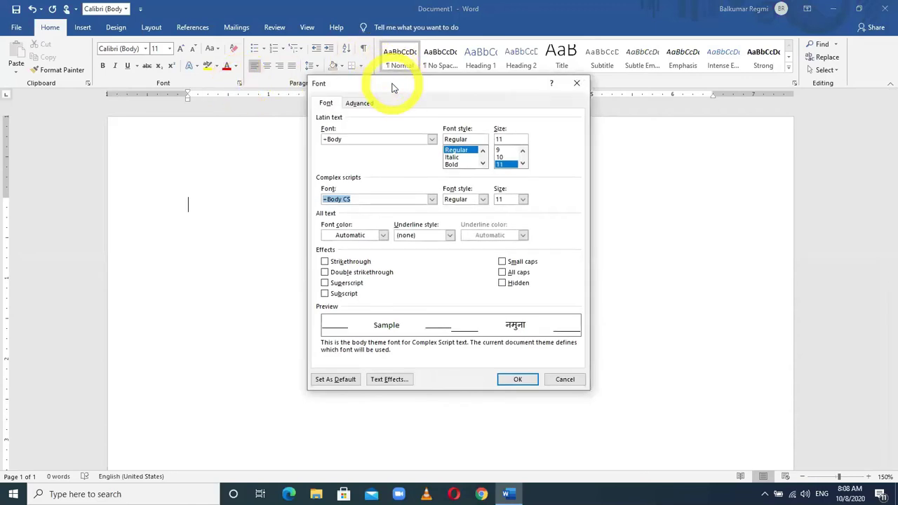
drag(393, 85, 523, 129)
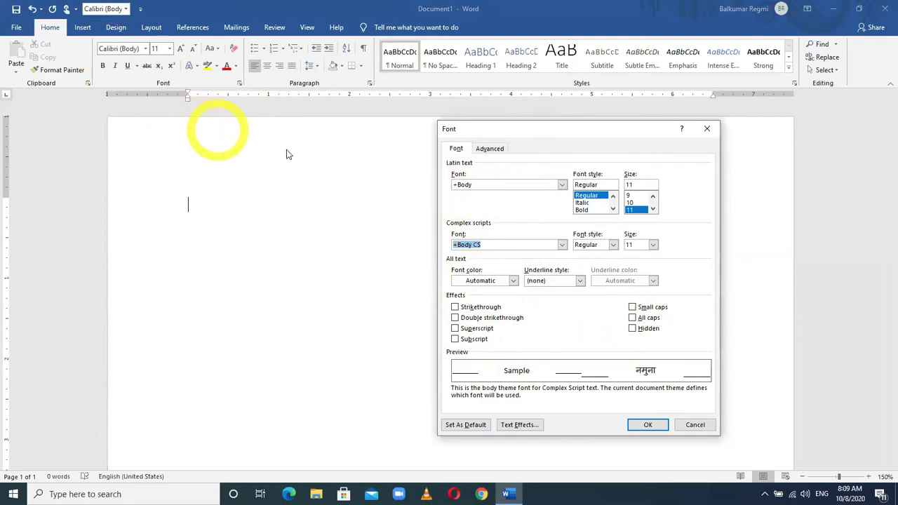
click(482, 185)
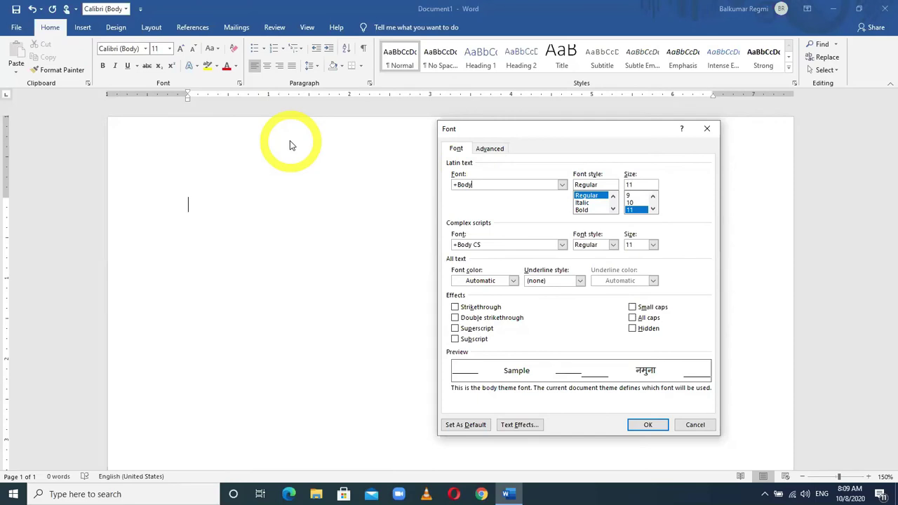
click(561, 185)
click(489, 184)
text(Preeti)
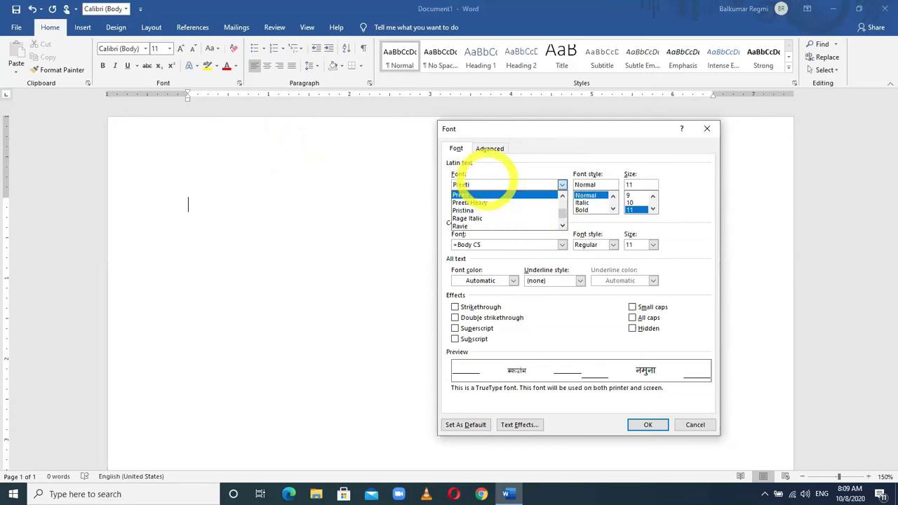
click(491, 196)
- Set the Latin text to size 14 and the Bold font style
click(652, 208)
click(634, 210)
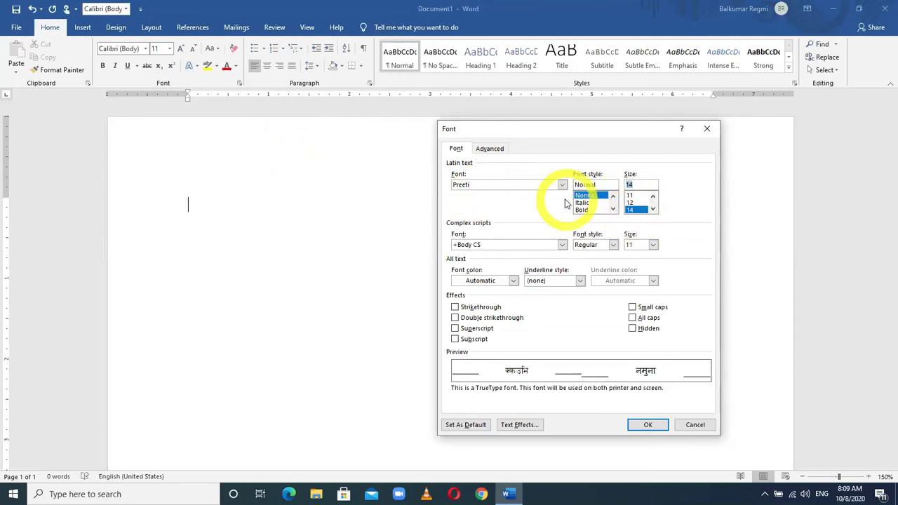
click(583, 209)
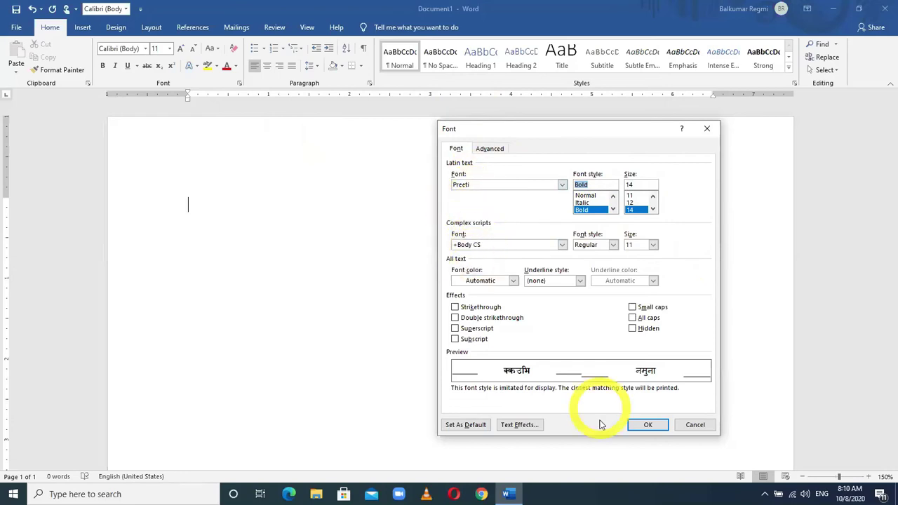
- Make these font settings the default for all documents based on the Normal template and close the document
click(467, 426)
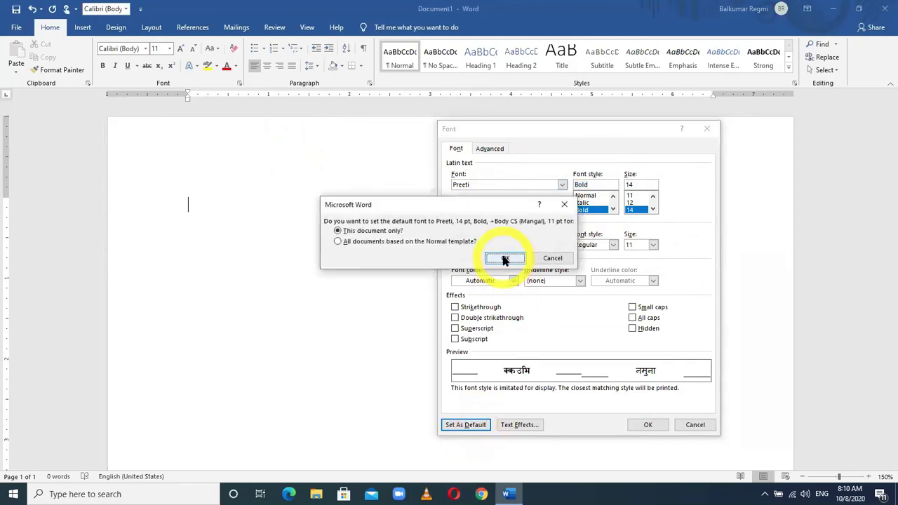
click(338, 230)
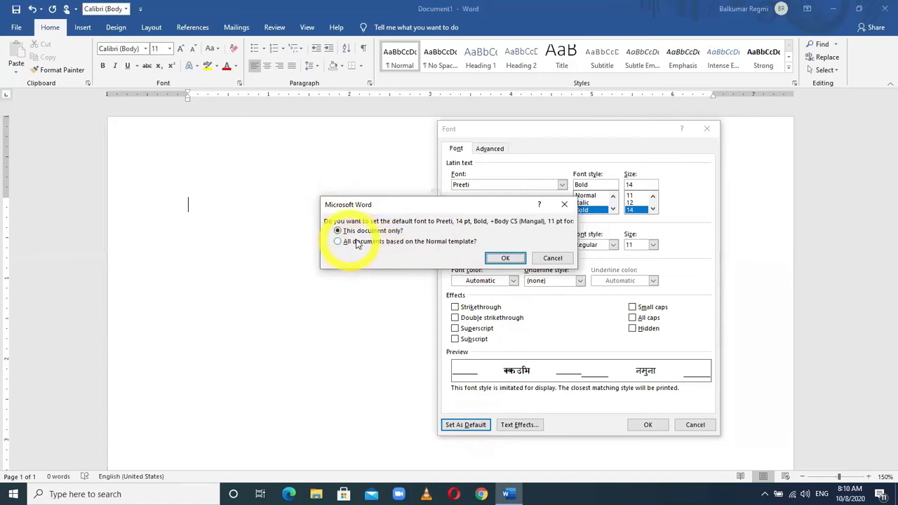
click(338, 243)
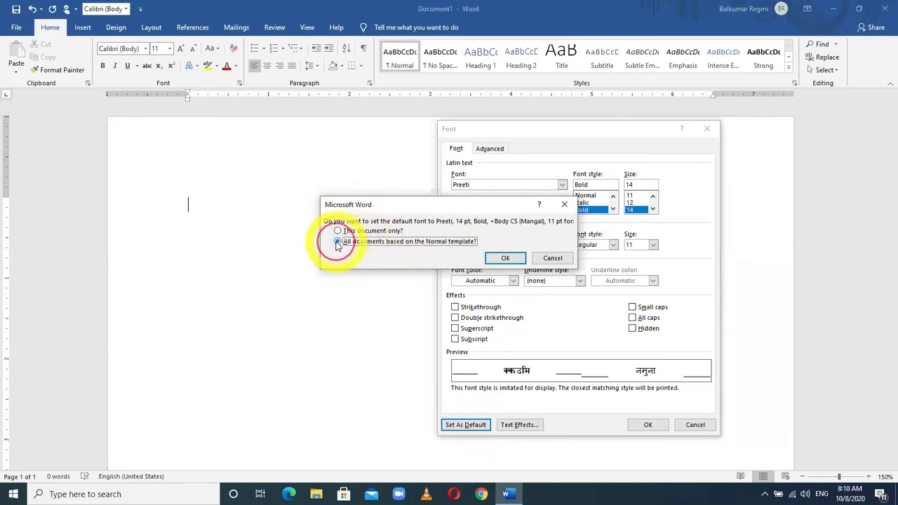
click(499, 258)
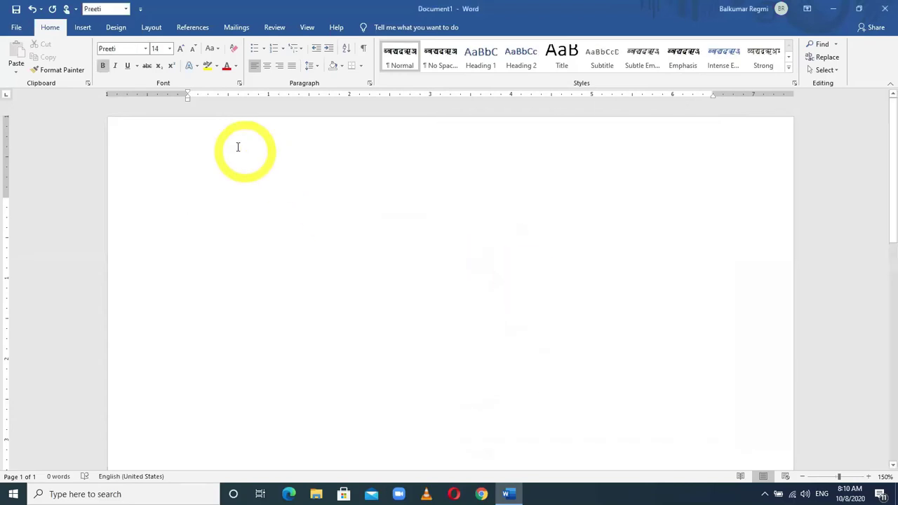
click(884, 9)
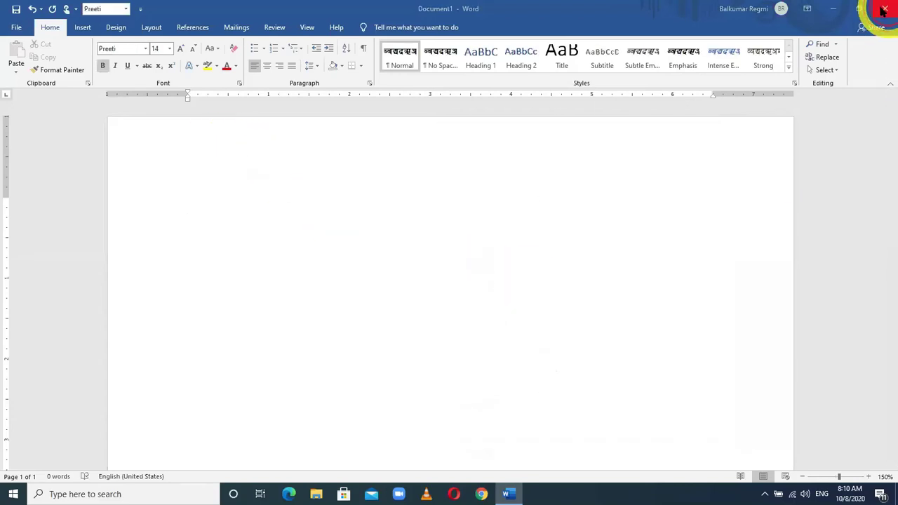
- Finish closing the open document, relaunch Word through the Run dialog, and create a blank document
click(495, 309)
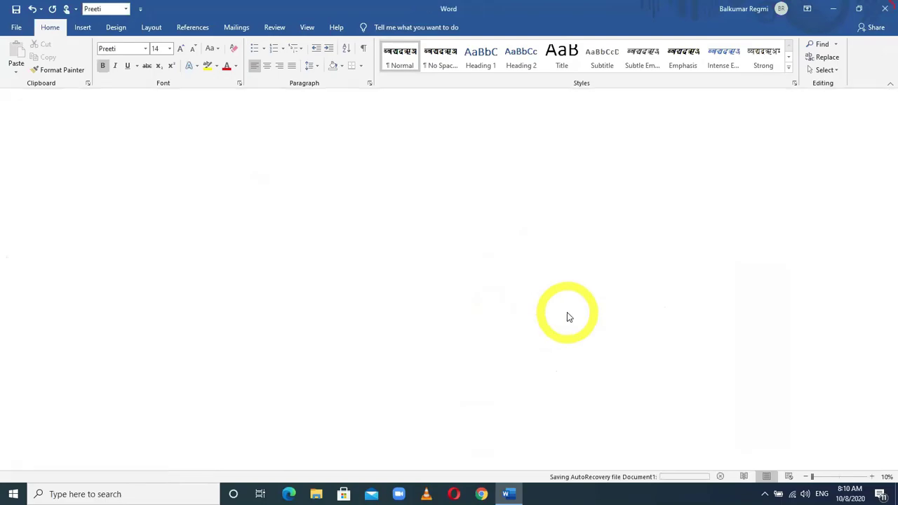
key(super+r)
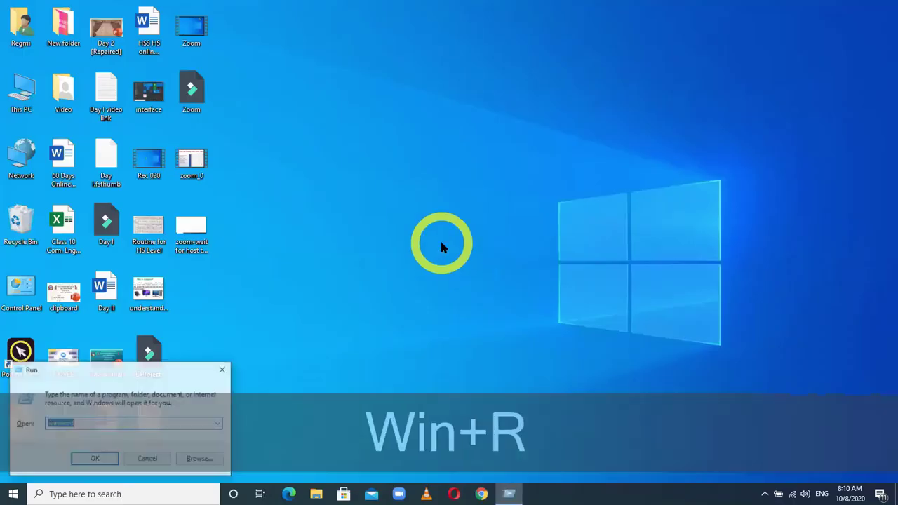
key(Return)
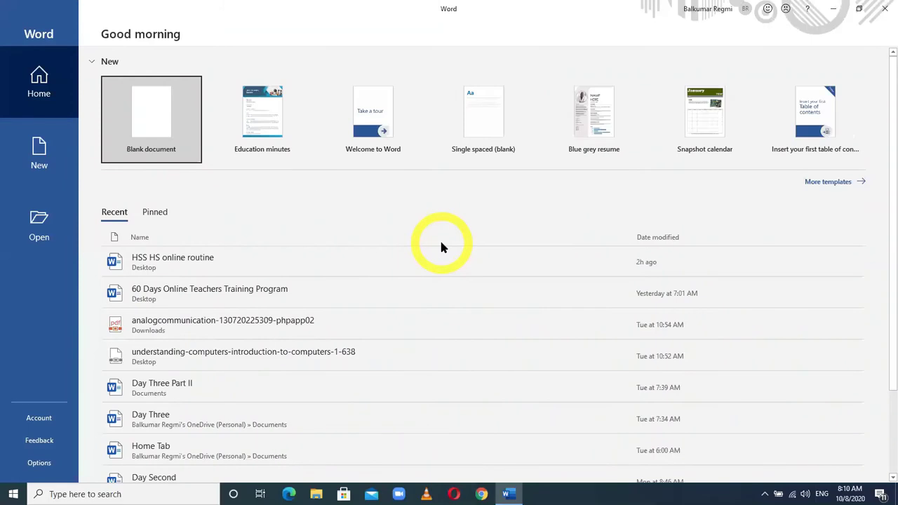
click(128, 113)
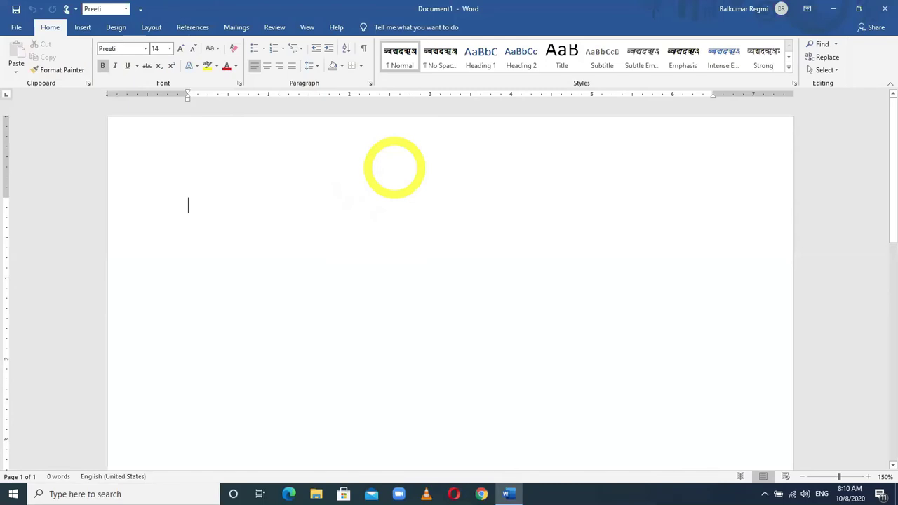
- Enter four short lines of sample text in the Preeti font, each on its own line
text(dlkjjflksjf)
key(Return)
text(lkdsjfs)
key(Return)
text(lksdjf)
key(Return)
text(;kjsdf)
key(Return)
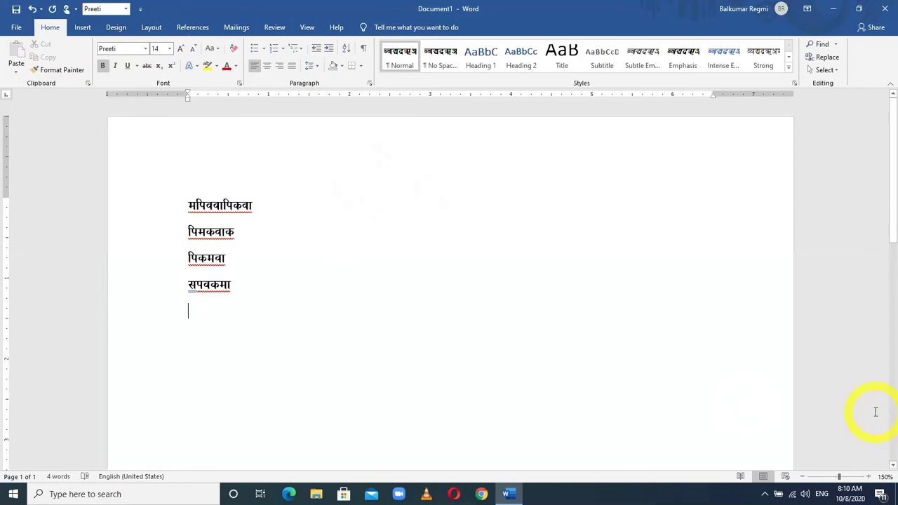
- Switch the keyboard input to Nepali (Nepal) Google Input Tools
key(super+space)
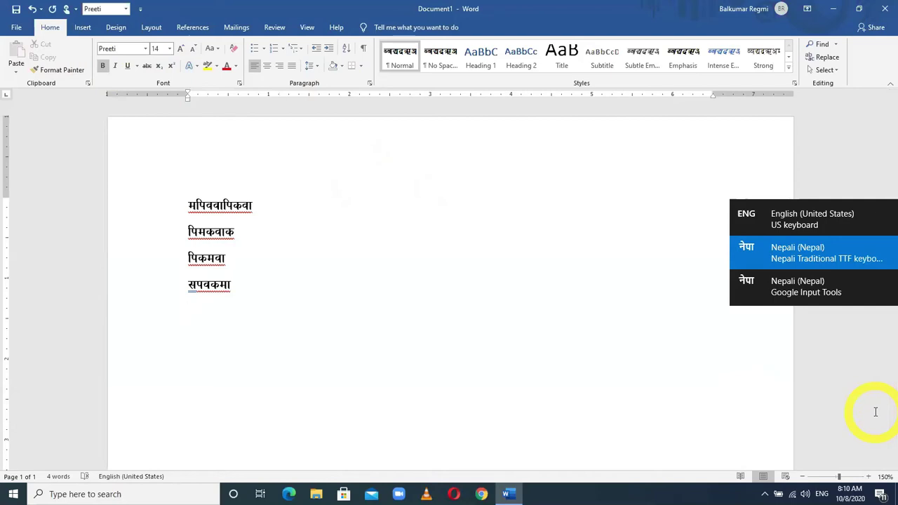
key(super+space)
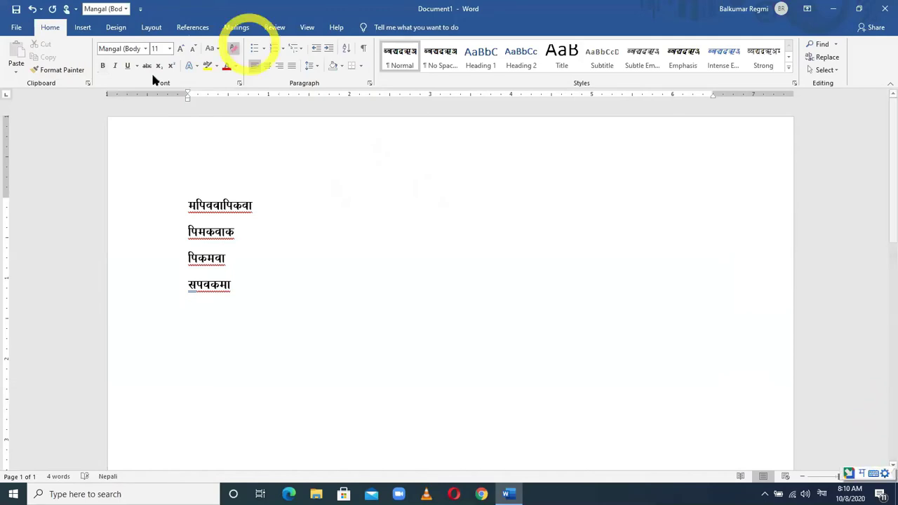
click(113, 49)
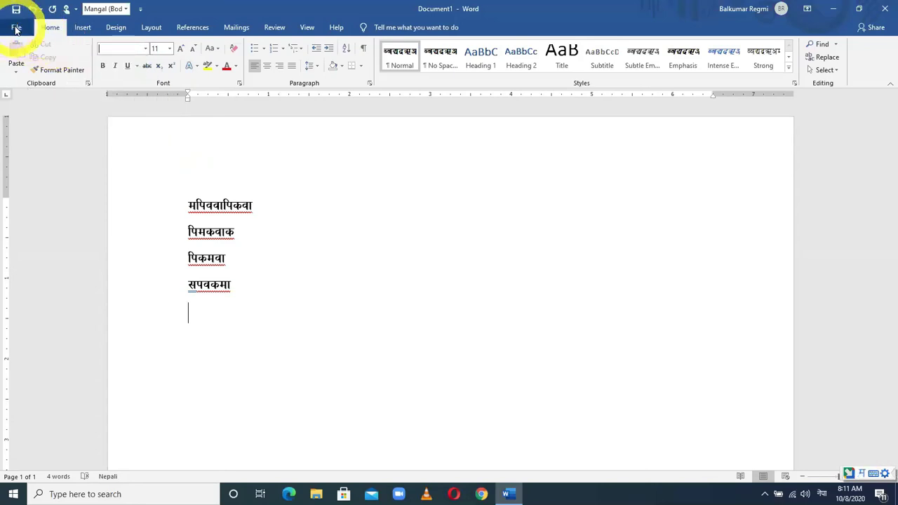
- Set the complex scripts font to Nirmala UI at the cursor below the sample lines
click(240, 84)
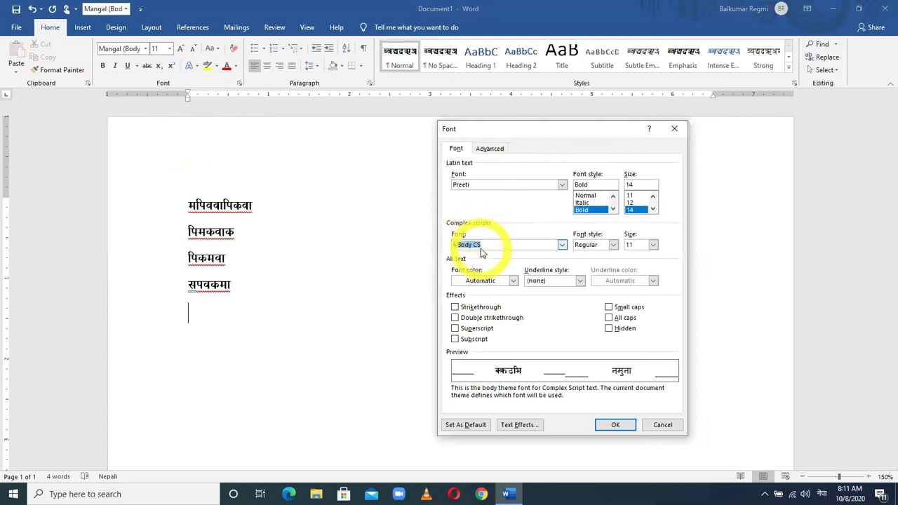
click(562, 245)
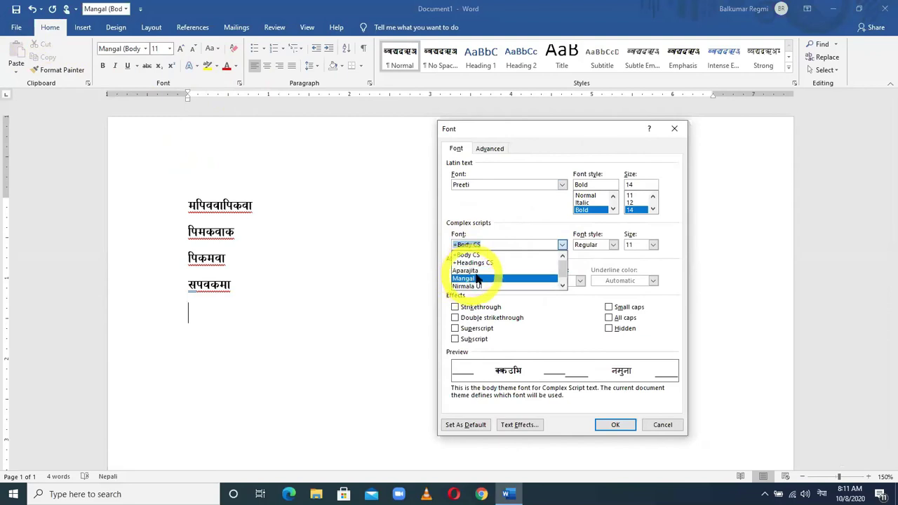
click(562, 286)
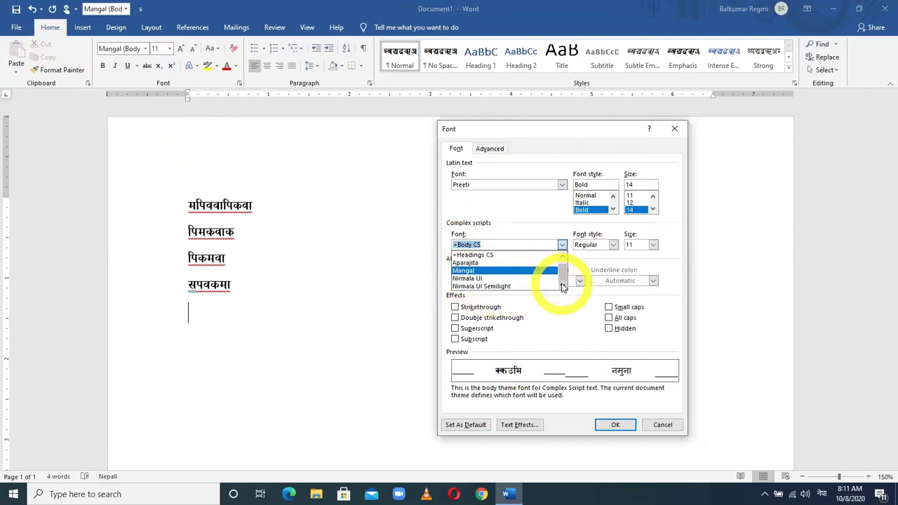
click(472, 279)
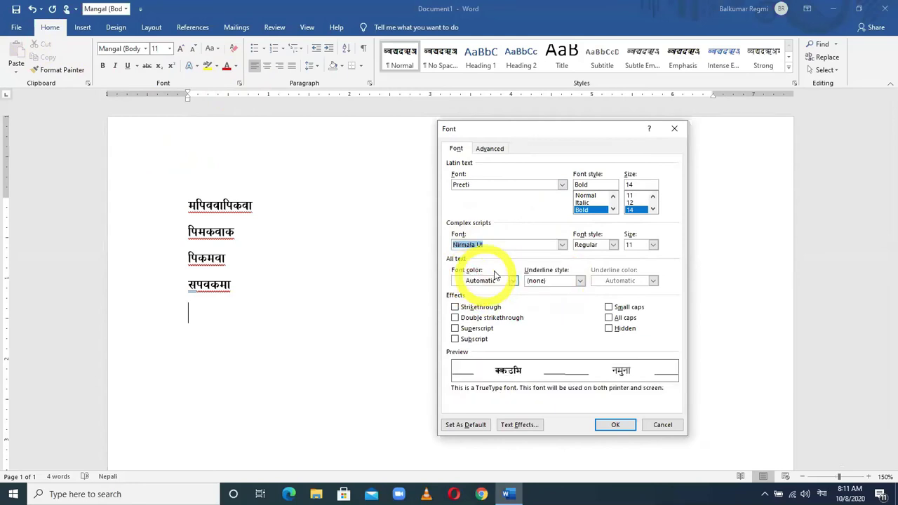
click(617, 424)
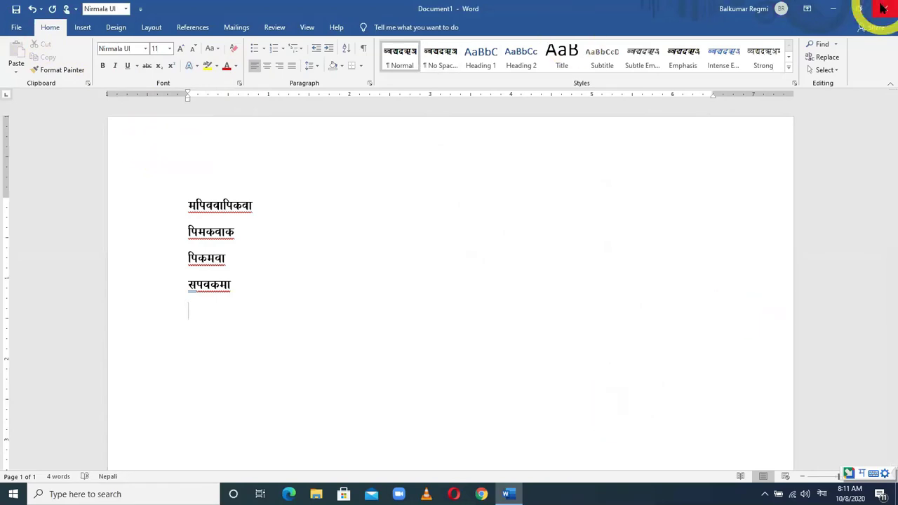
- Create another new document from the Blank document template
click(16, 28)
click(30, 80)
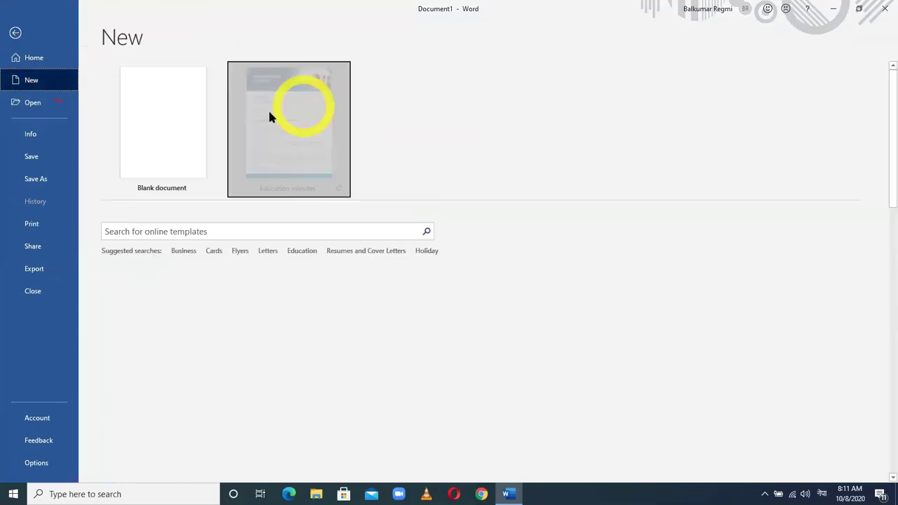
click(160, 121)
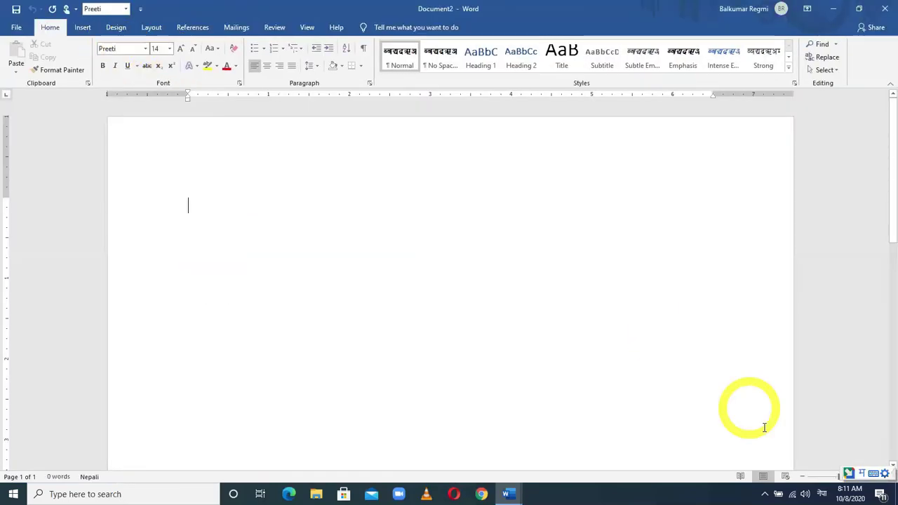
- Switch the keyboard input to the Nepali Traditional TTF keyboard and place the cursor in the blank document
key(super+space)
key(super+space)
key(super+space)
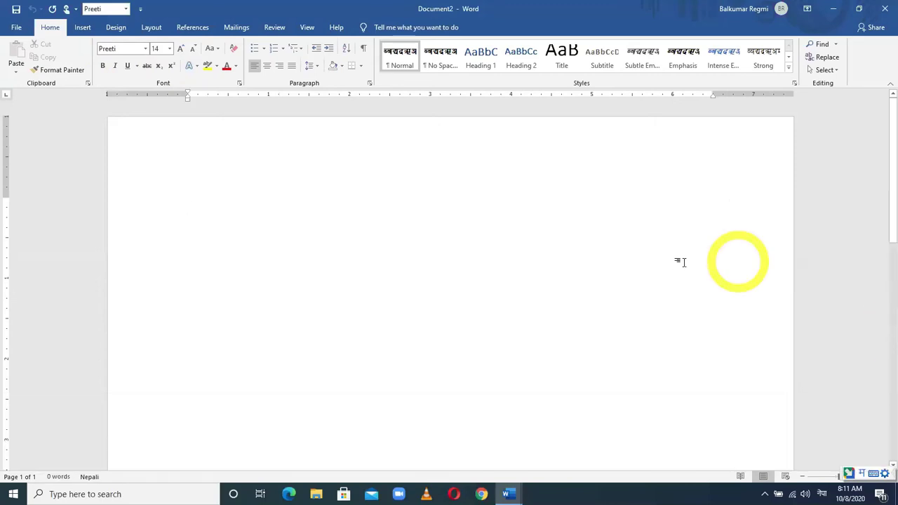
click(291, 205)
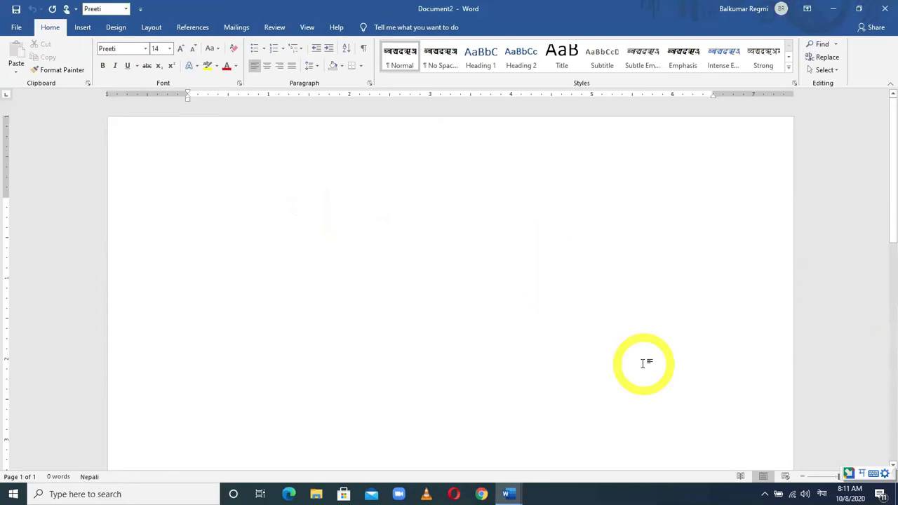
key(super+space)
key(super+space)
key(super+space)
click(801, 440)
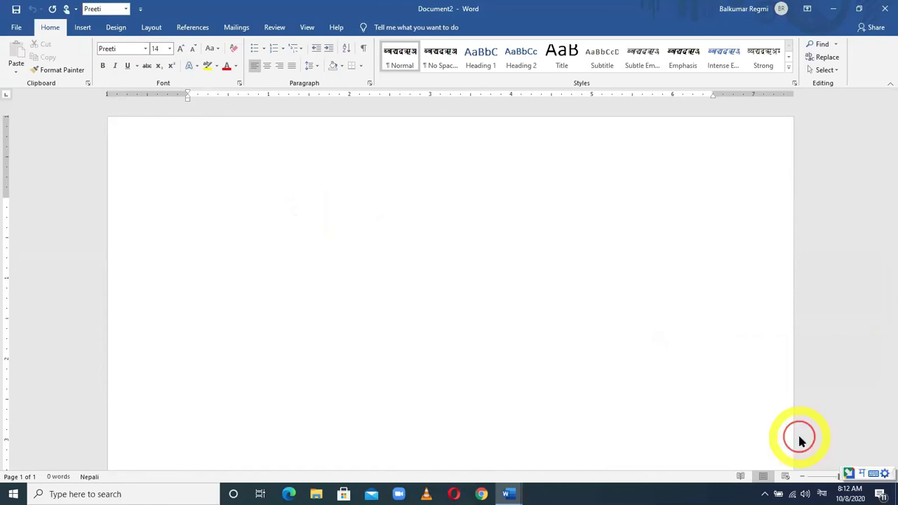
click(313, 217)
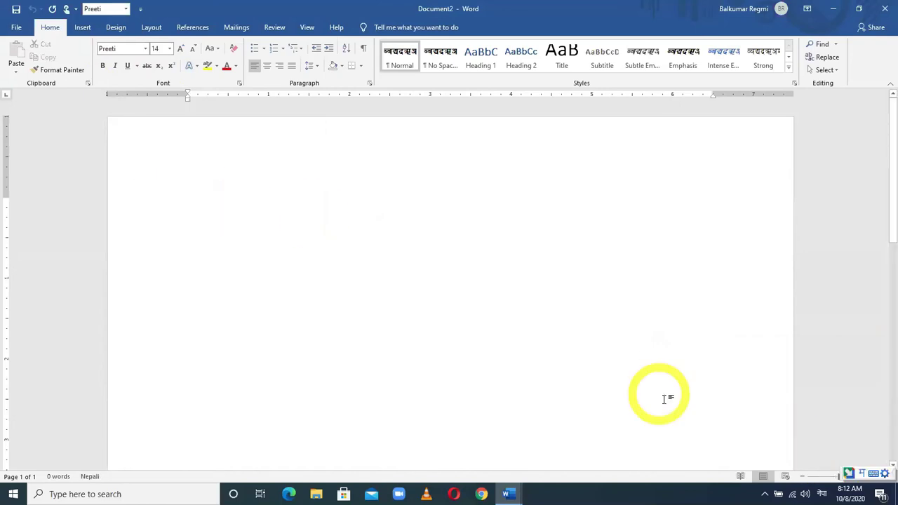
key(super+space)
click(802, 393)
click(253, 200)
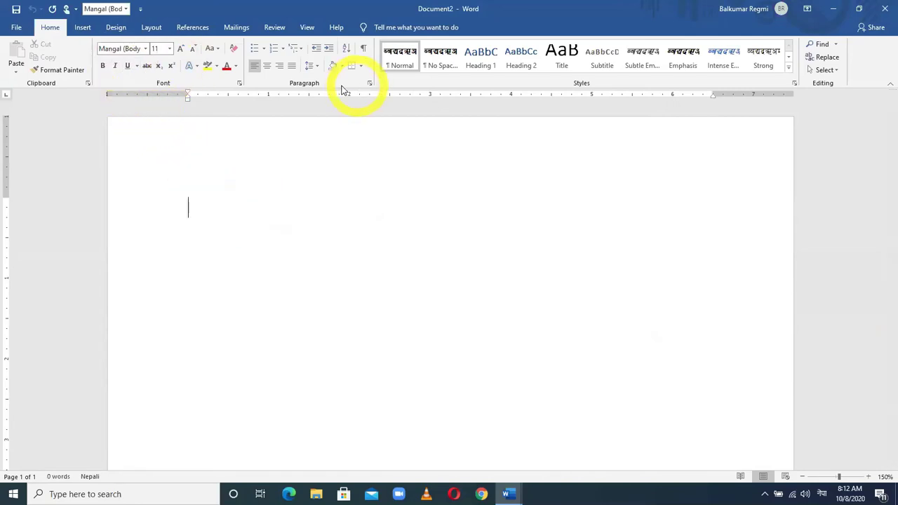
- Set the complex scripts font to Nirmala UI and make it the default for all documents based on the Normal template
click(240, 83)
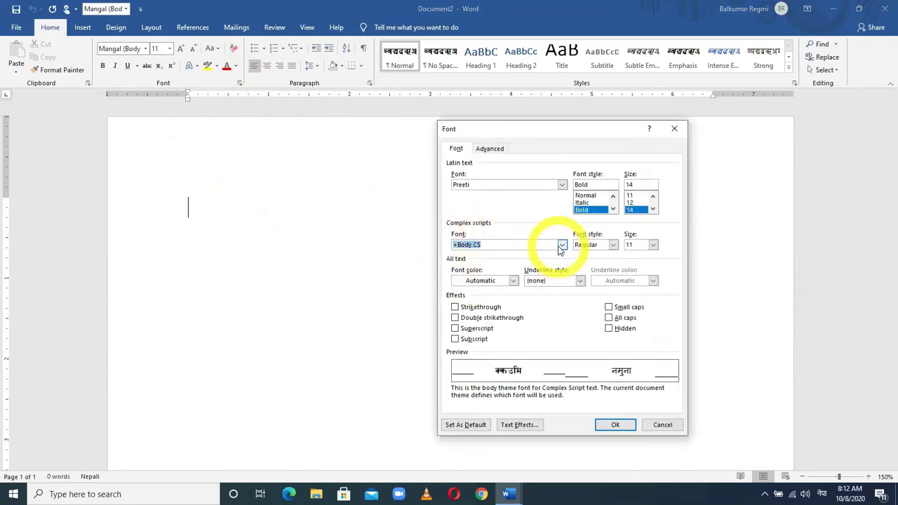
click(562, 247)
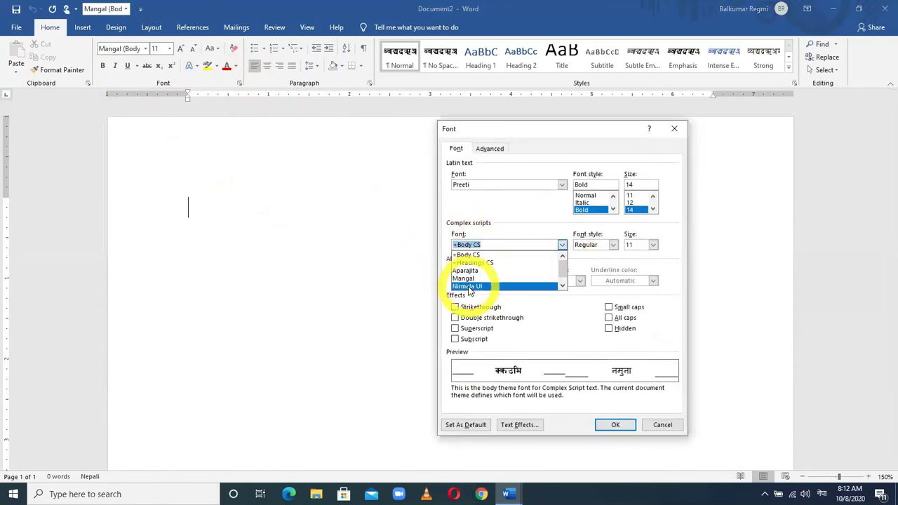
click(468, 288)
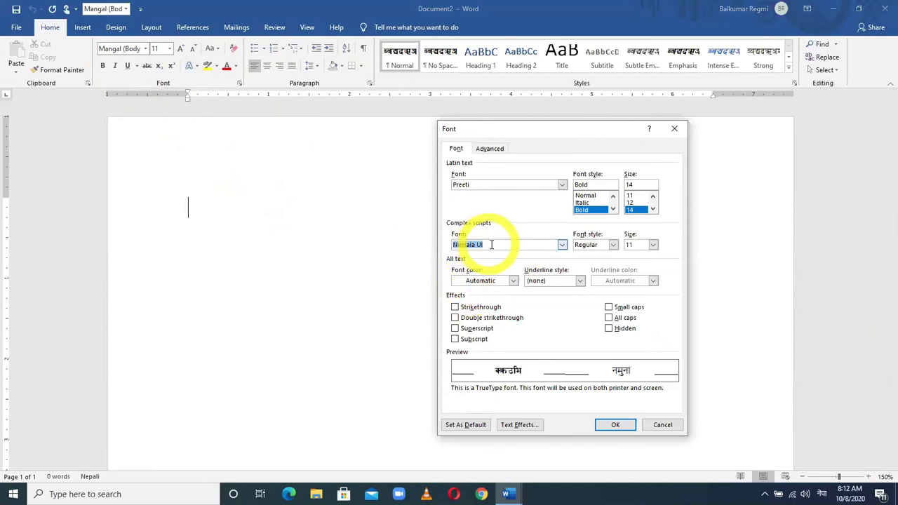
click(470, 425)
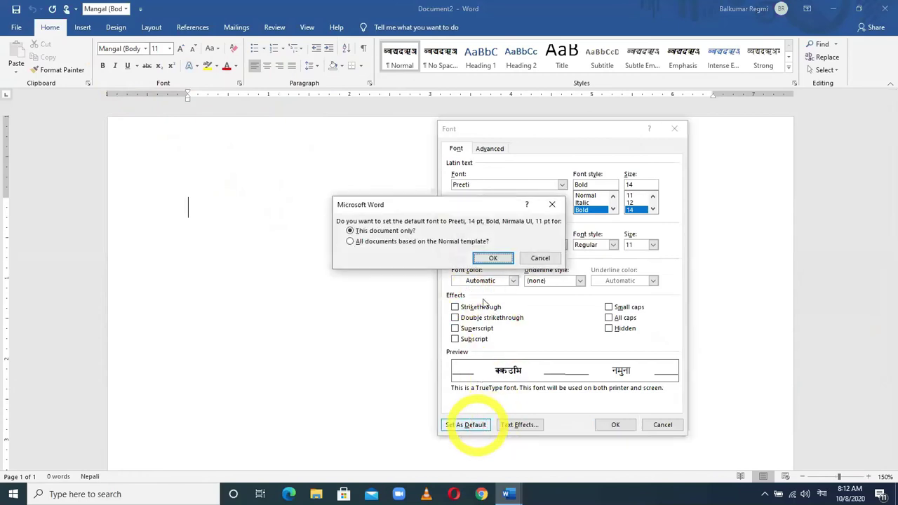
click(362, 242)
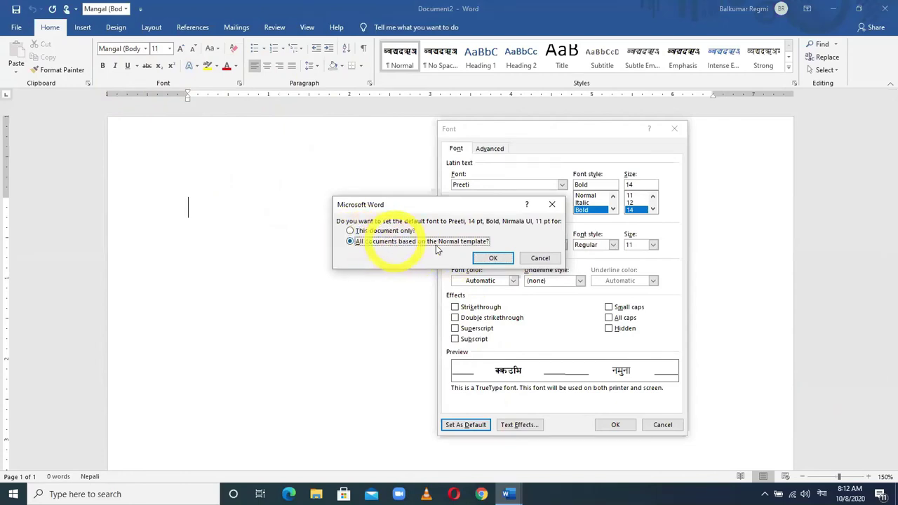
click(493, 259)
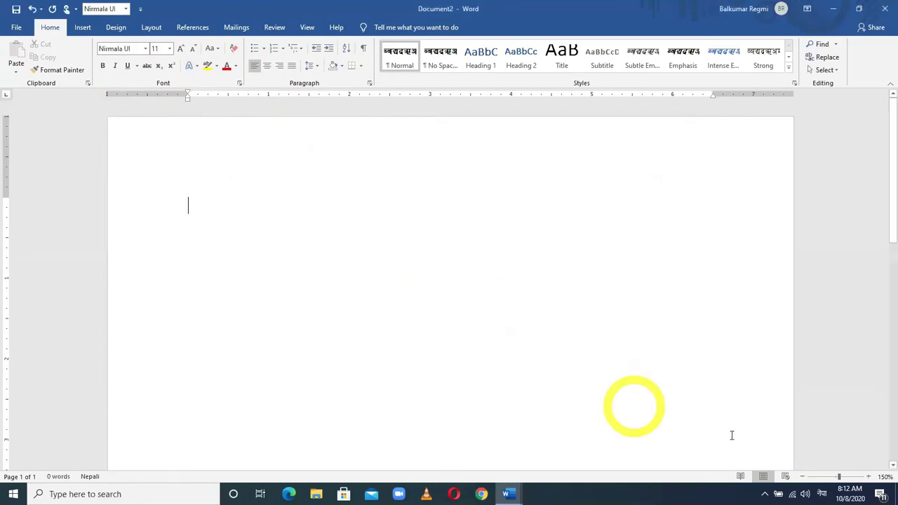
- Create another blank document and switch its keyboard input to Nepali (Nepal) Google Input Tools
click(15, 27)
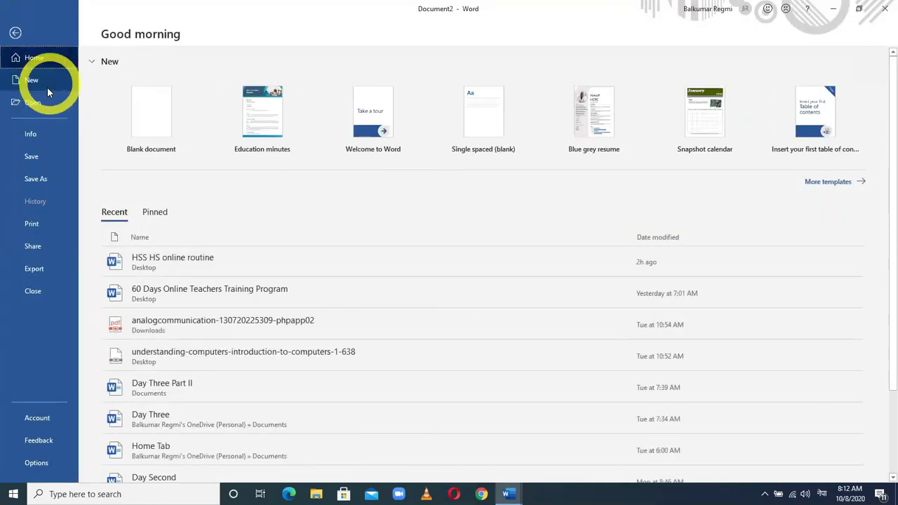
click(150, 121)
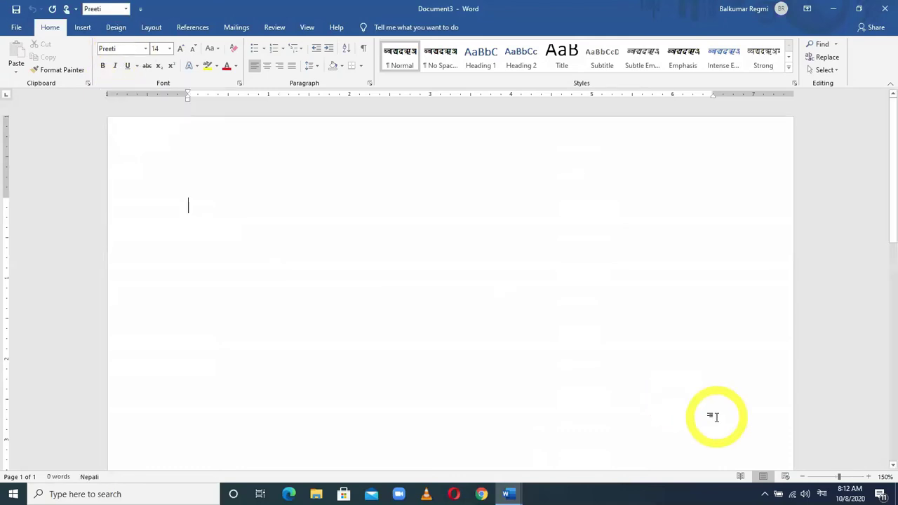
click(805, 494)
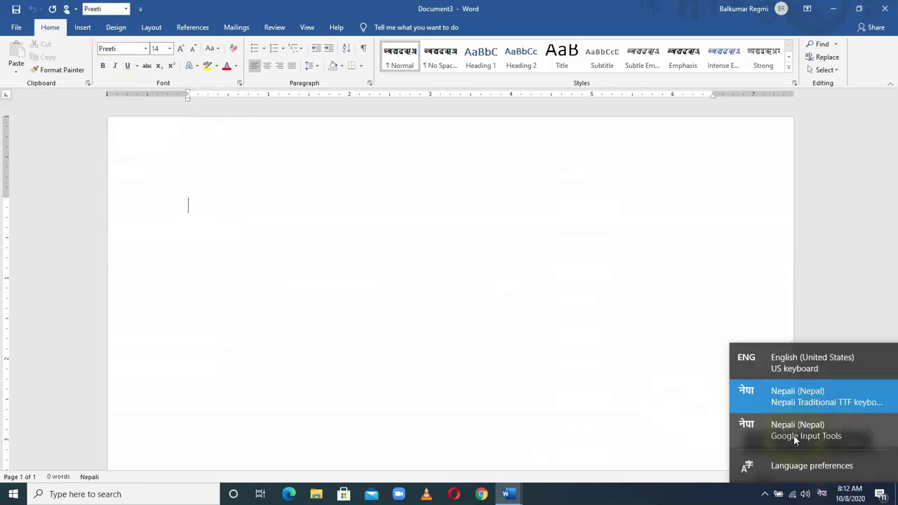
click(795, 435)
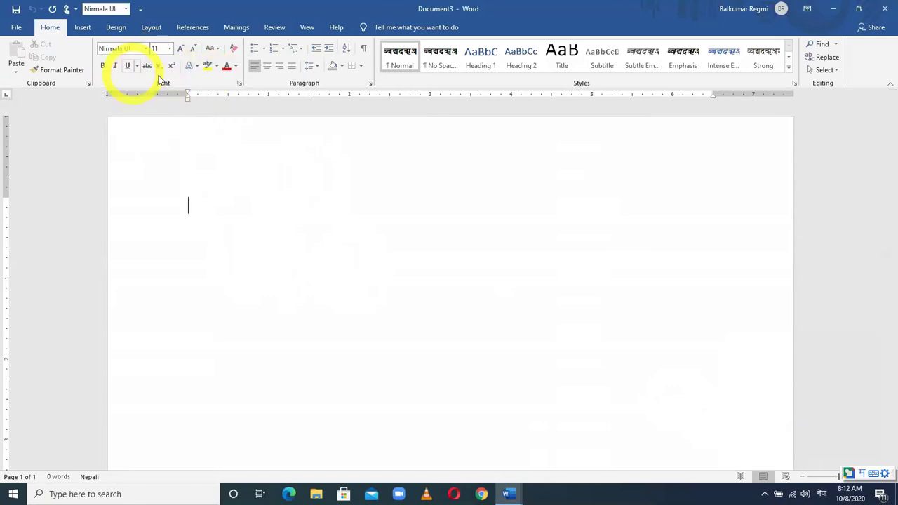
- Switch the keyboard input to English and set the Latin text font to Times New Roman, Regular, size 12
click(239, 85)
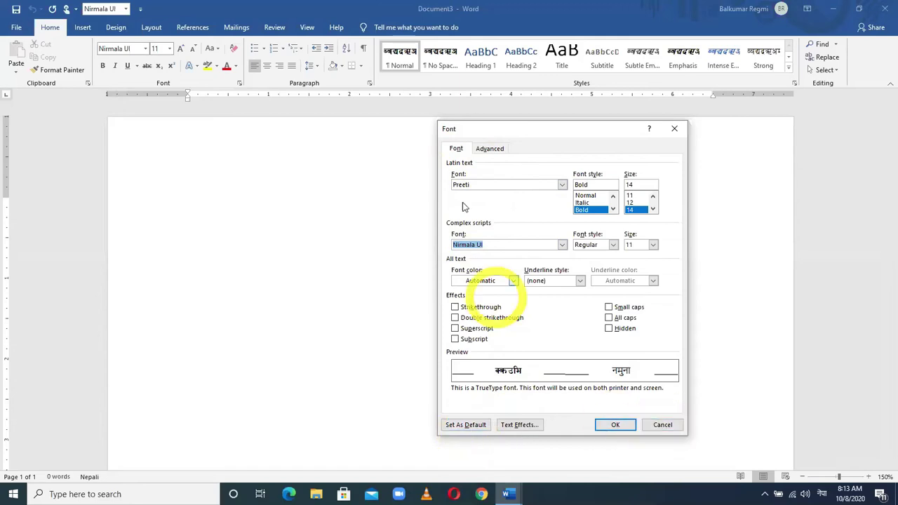
click(562, 184)
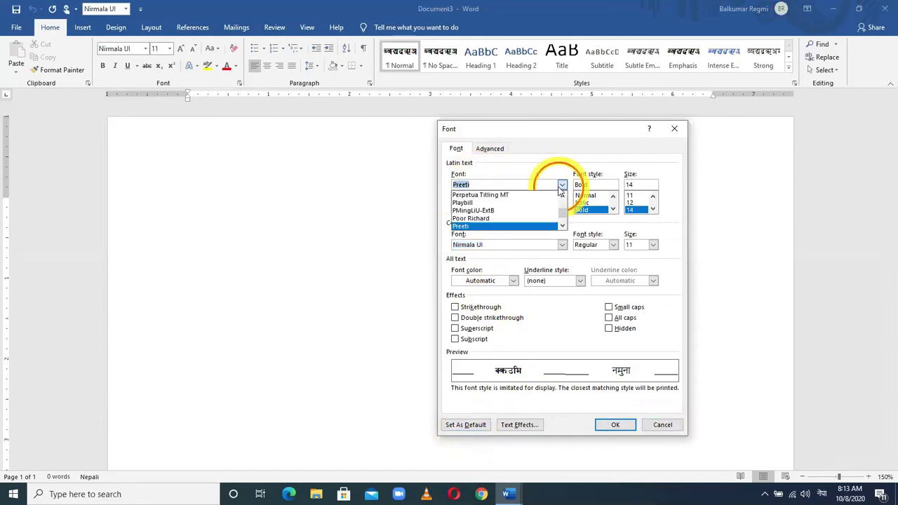
click(511, 195)
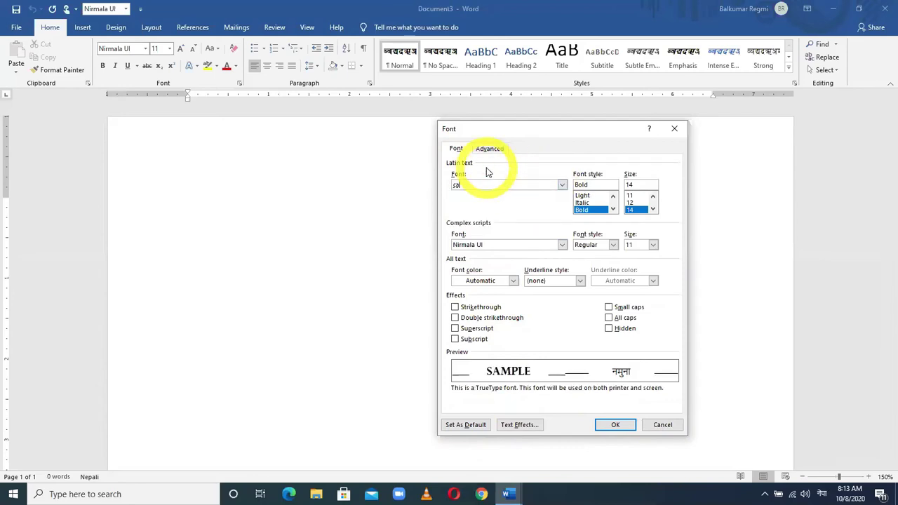
text(t)
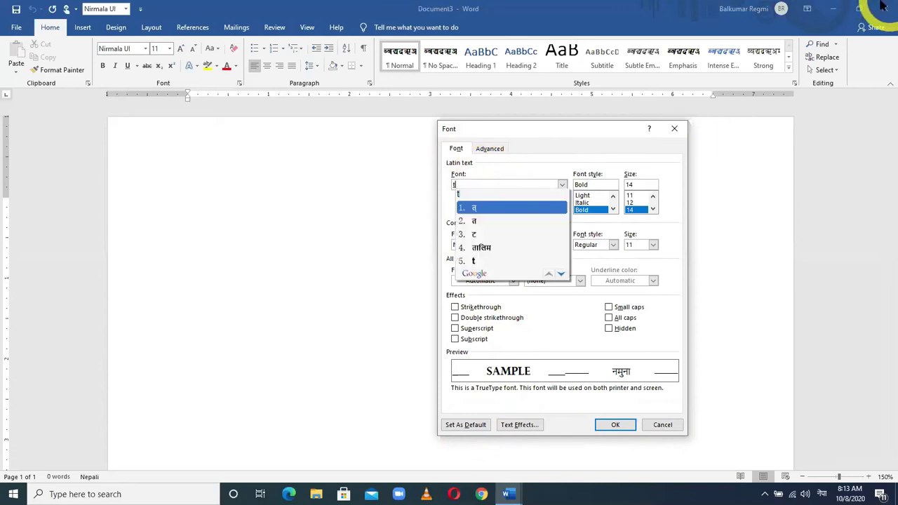
key(BackSpace)
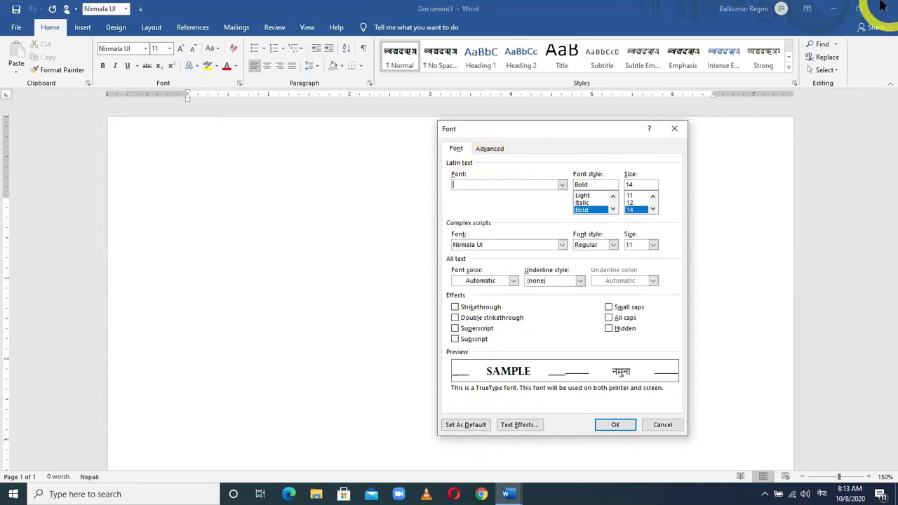
key(super+space)
text(times new roman)
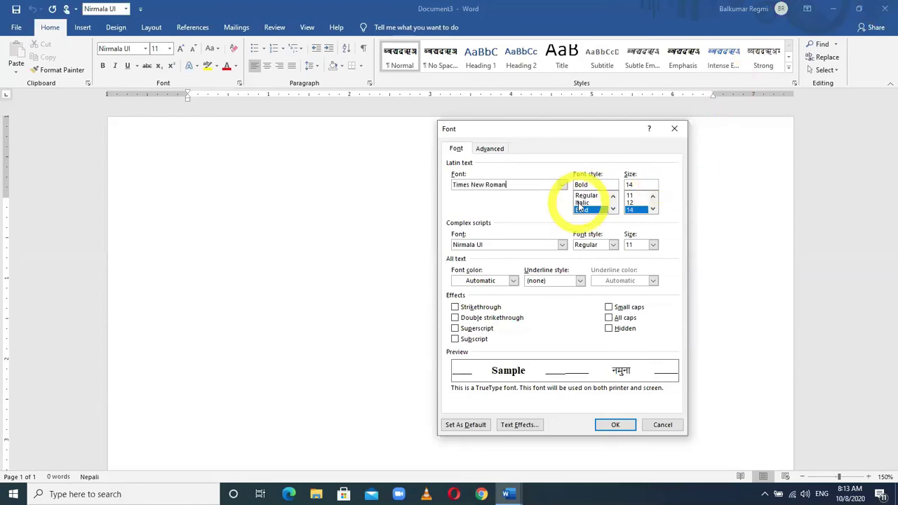
click(587, 195)
click(630, 202)
click(609, 425)
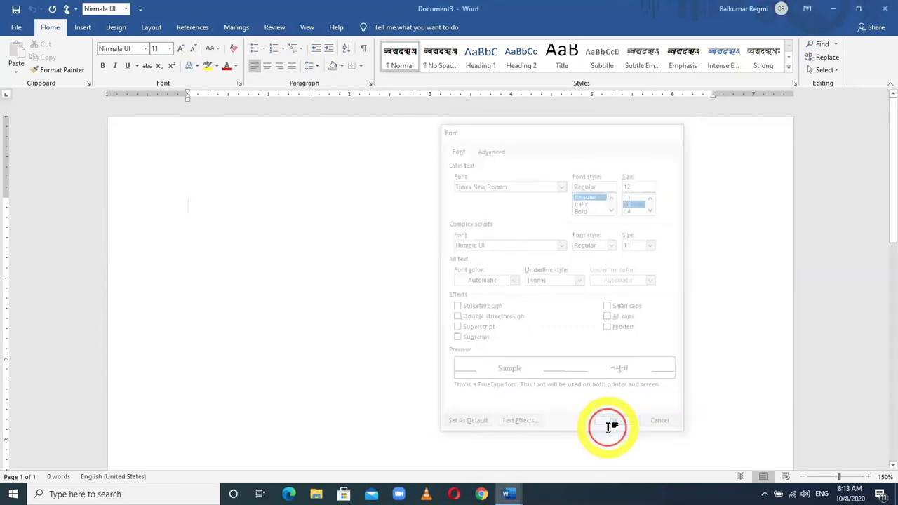
- Make the Times New Roman 12 pt and Nirmala UI 11 pt fonts the default for all documents based on the Normal template
click(16, 28)
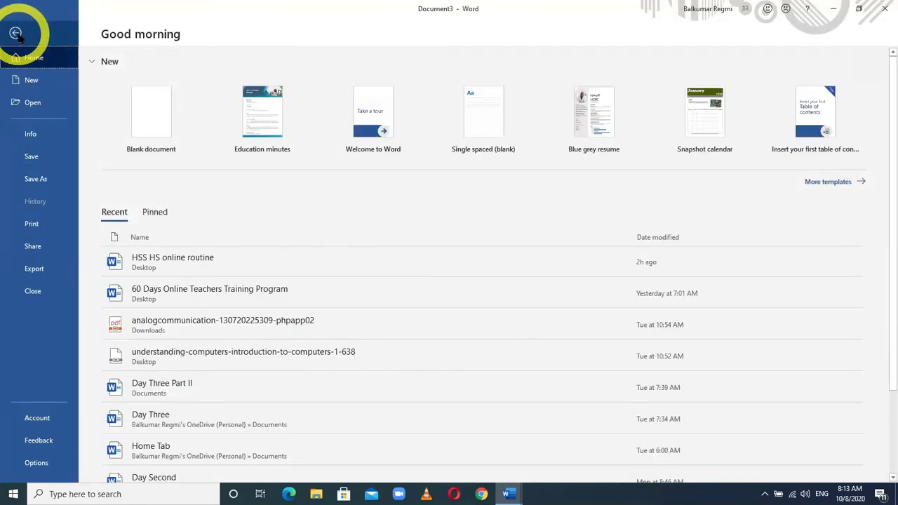
click(15, 33)
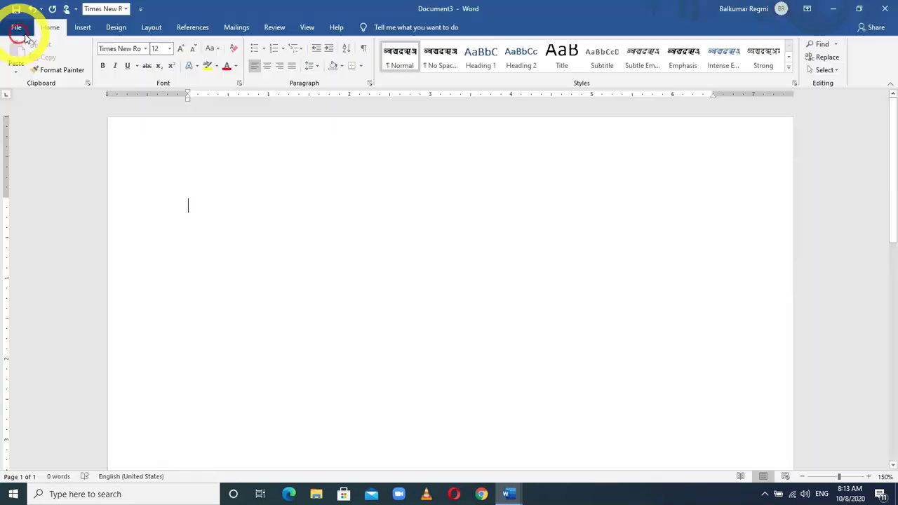
click(239, 83)
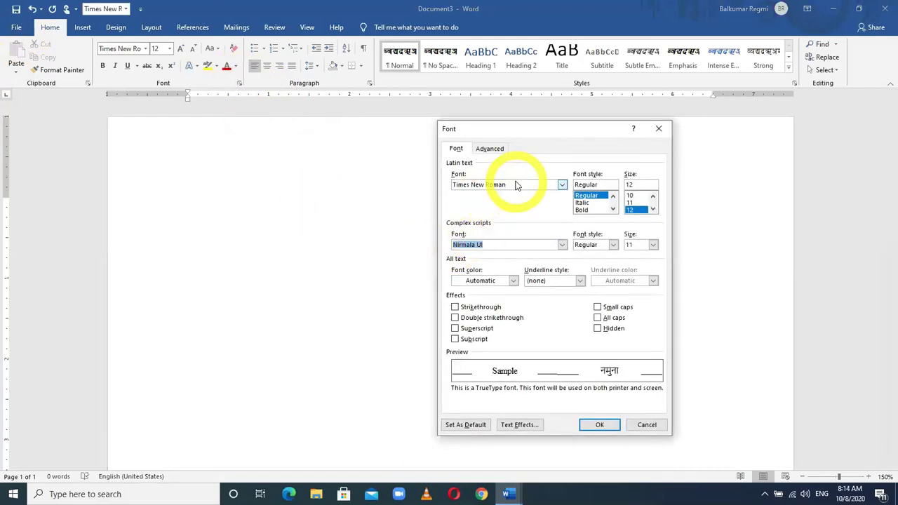
click(466, 424)
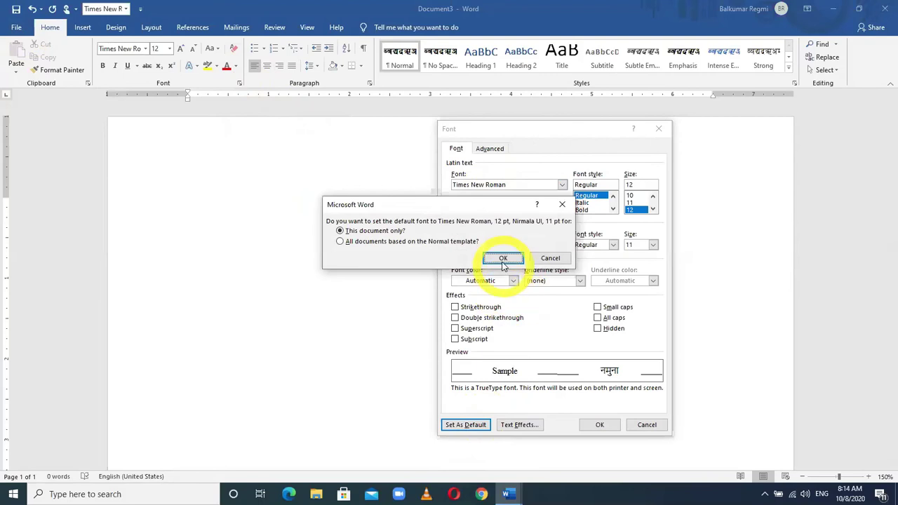
click(396, 241)
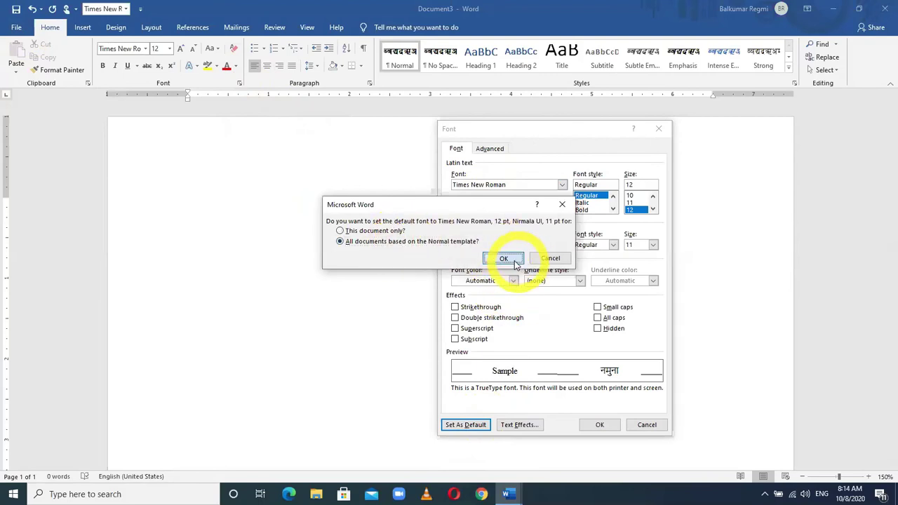
click(514, 263)
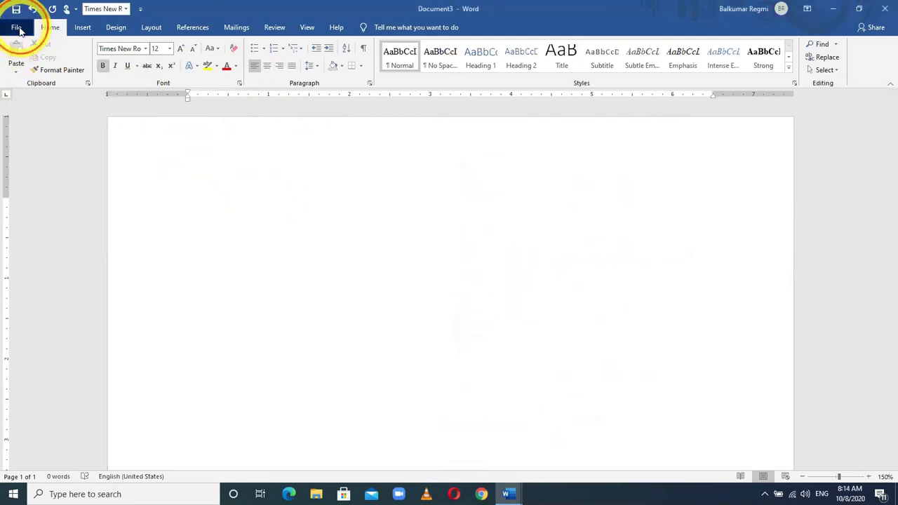
- Create another new blank document and select its empty first paragraph
click(17, 28)
click(120, 98)
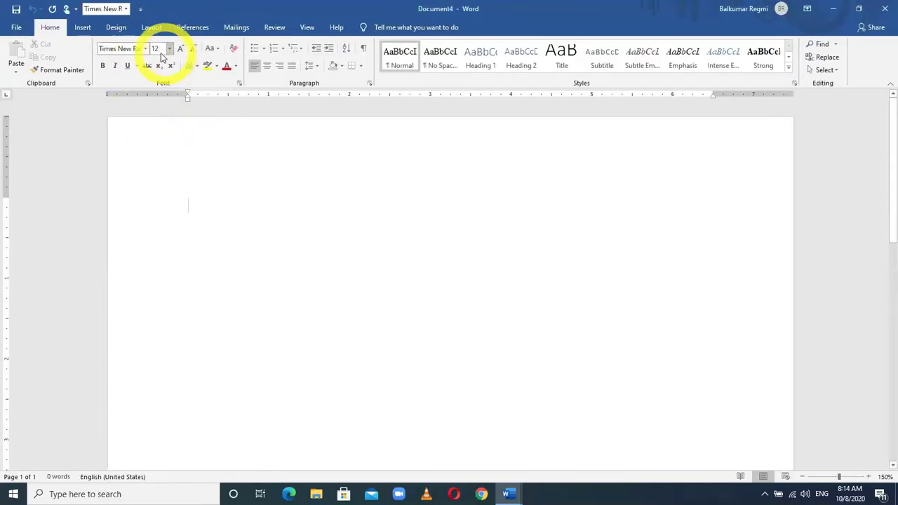
triple_click(381, 274)
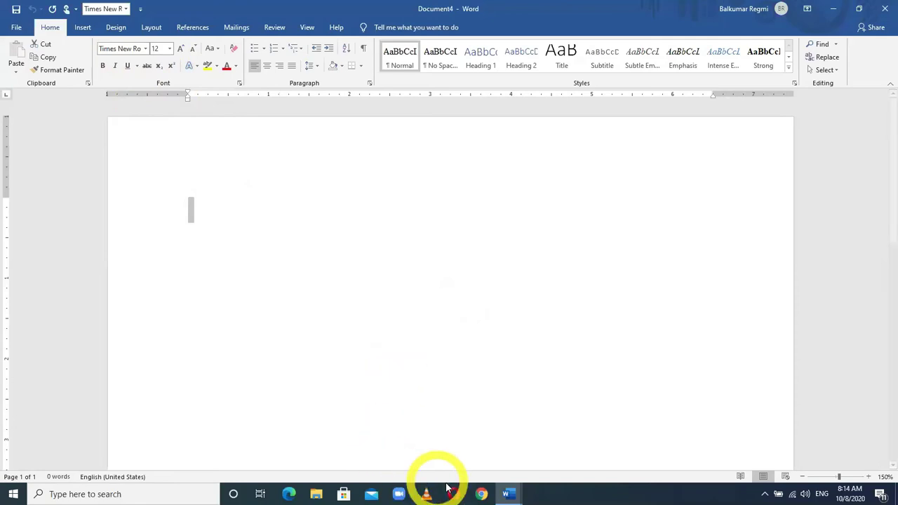
- Launch PowerPoint by running powerpnt and open the recent presentation Day V - Paragraph Formatting
key(super+r)
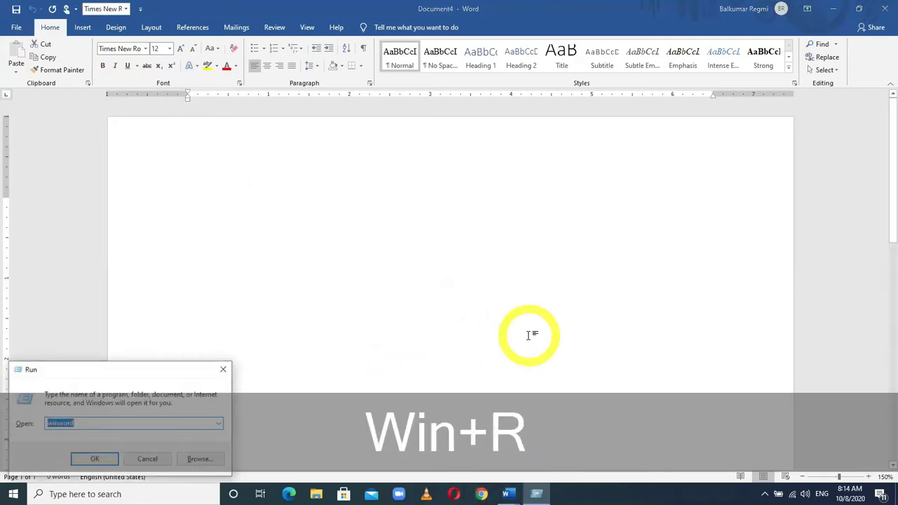
text(powerpnt)
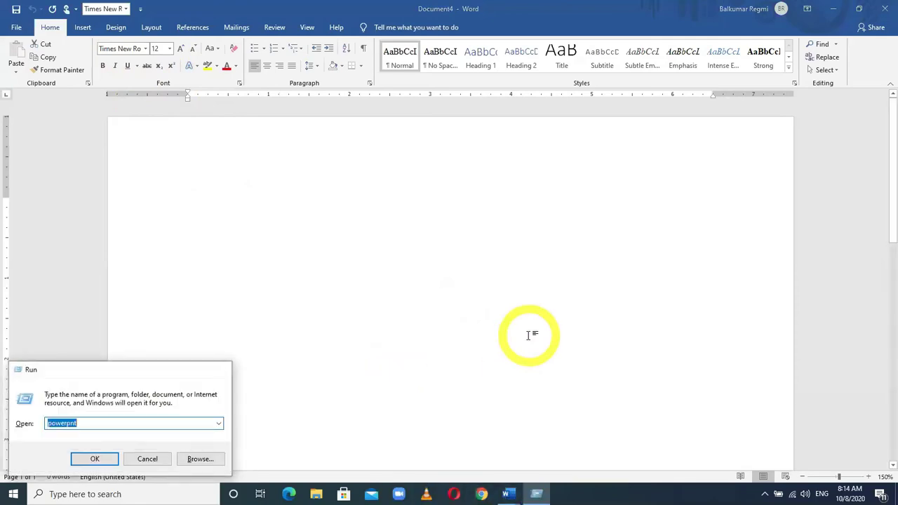
key(Return)
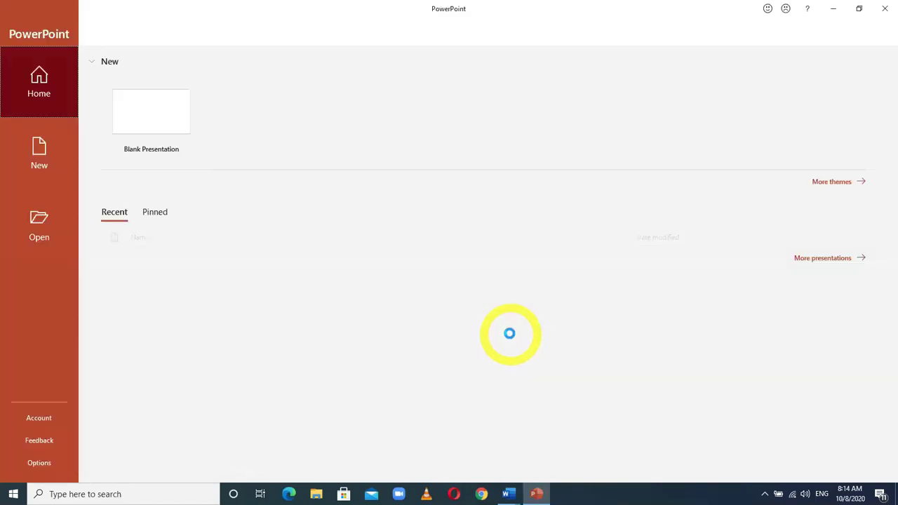
click(160, 258)
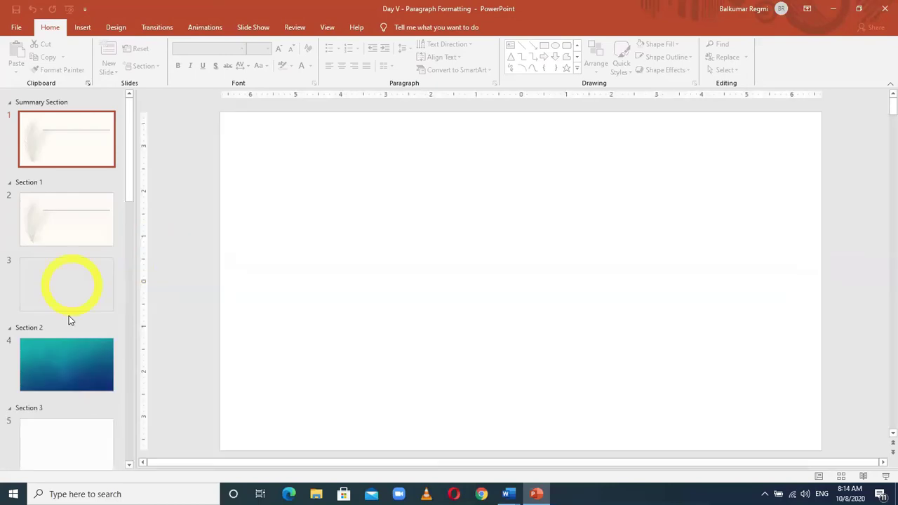
- Look through the presentation from the Facilitators slide to the slide explaining the Paragraph group's commands
click(73, 346)
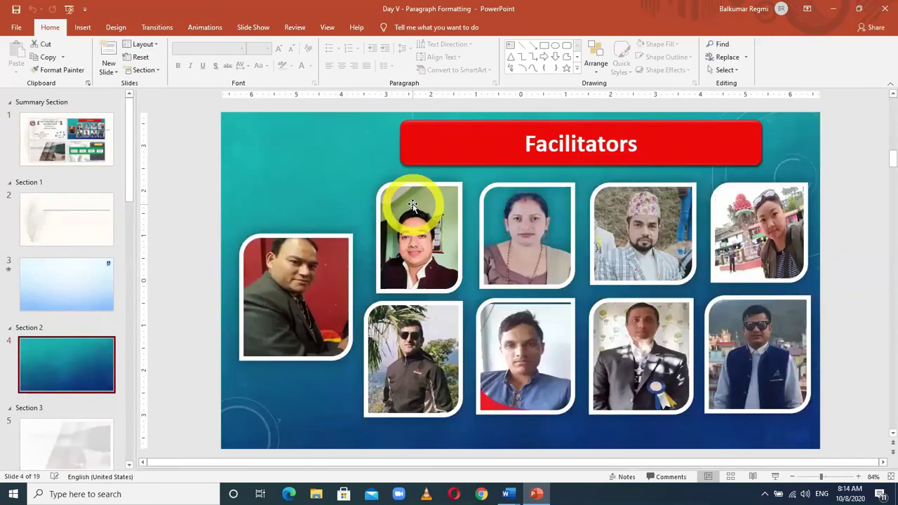
scroll(411, 204, down, 2)
scroll(413, 206, down, 3)
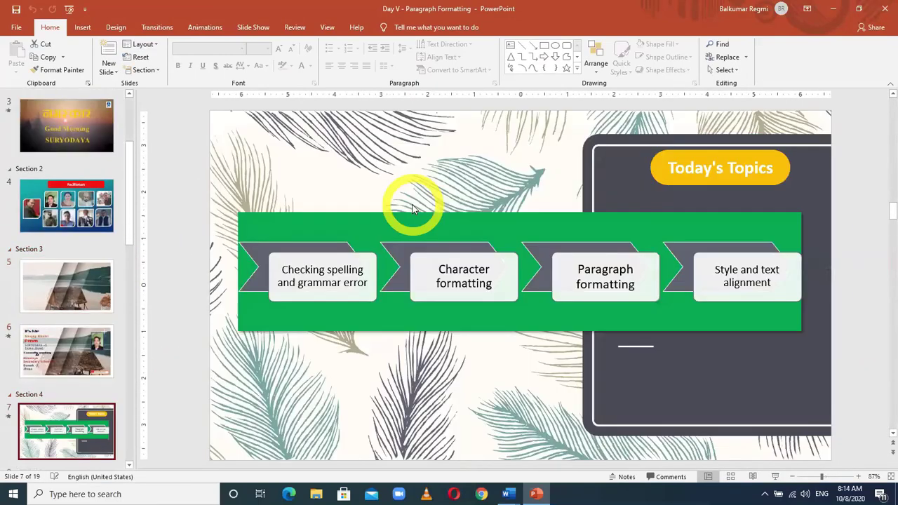
scroll(413, 208, down, 4)
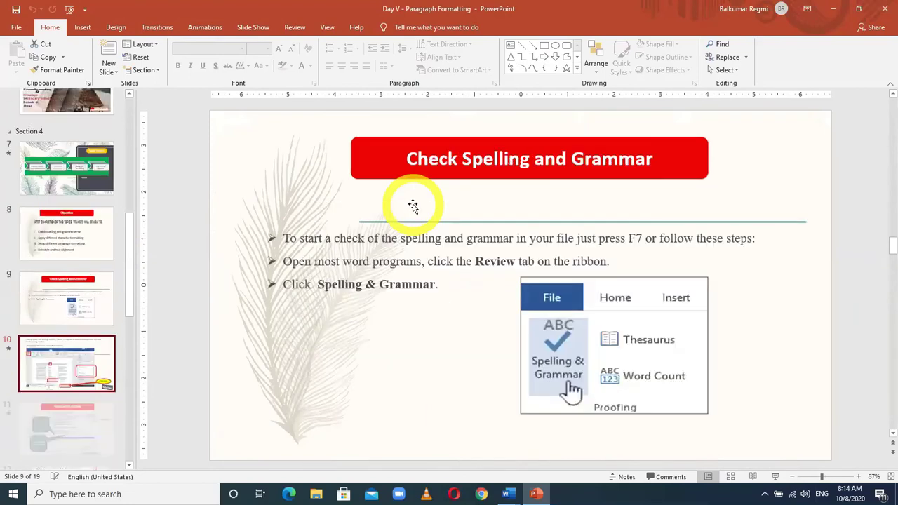
scroll(413, 205, down, 2)
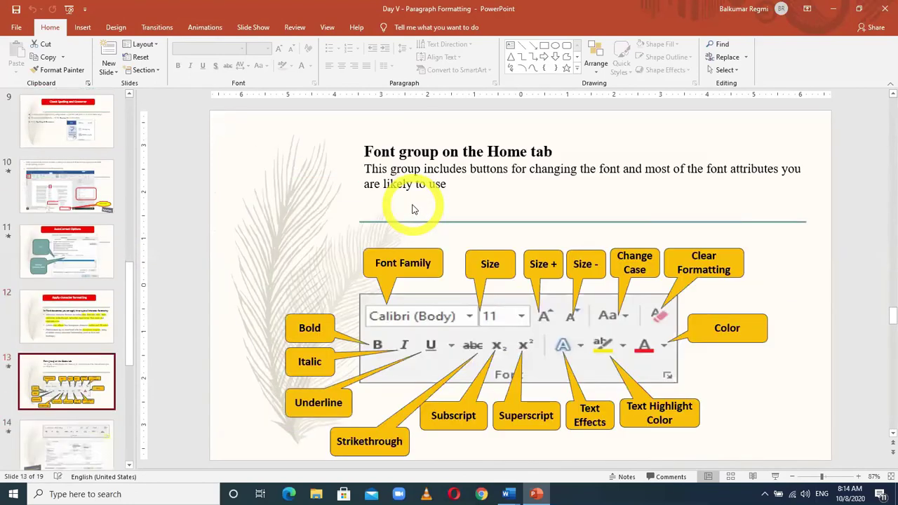
scroll(413, 205, down, 2)
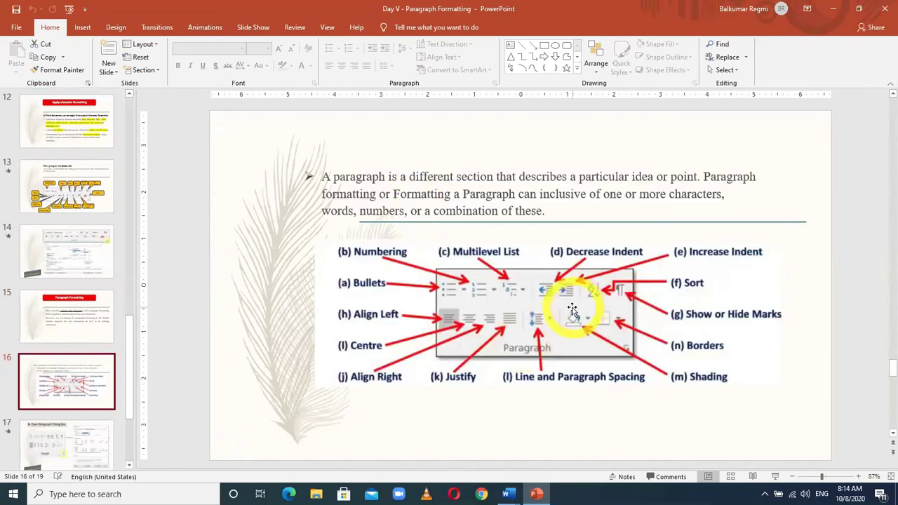
- Switch back to Document4 in Word and place the cursor in the blank page
key(alt+Tab)
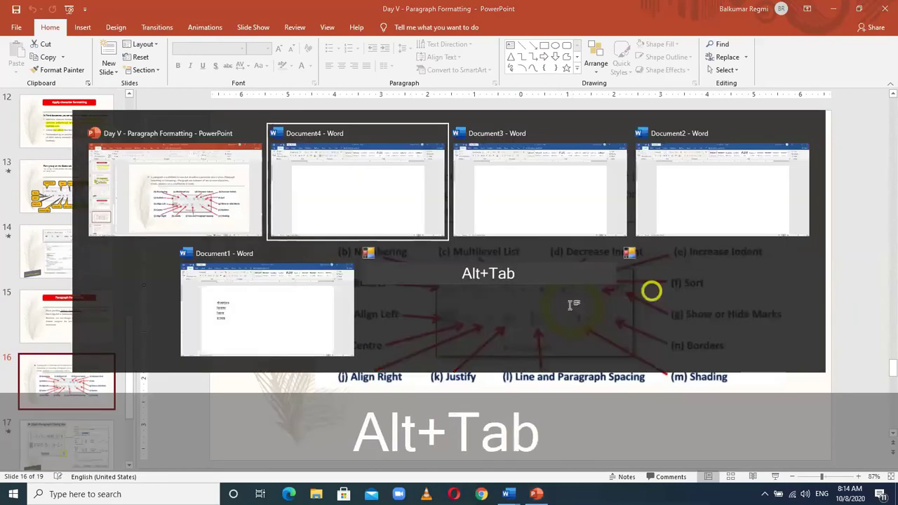
click(221, 204)
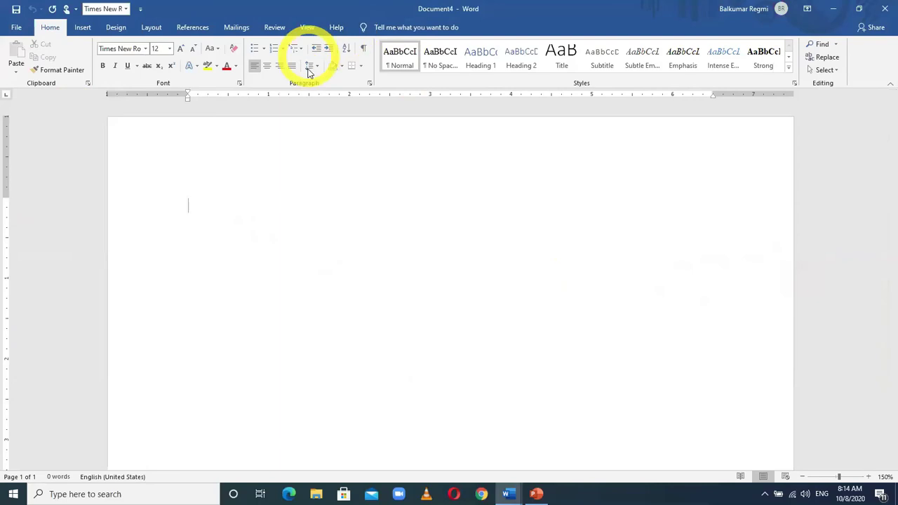
key(alt)
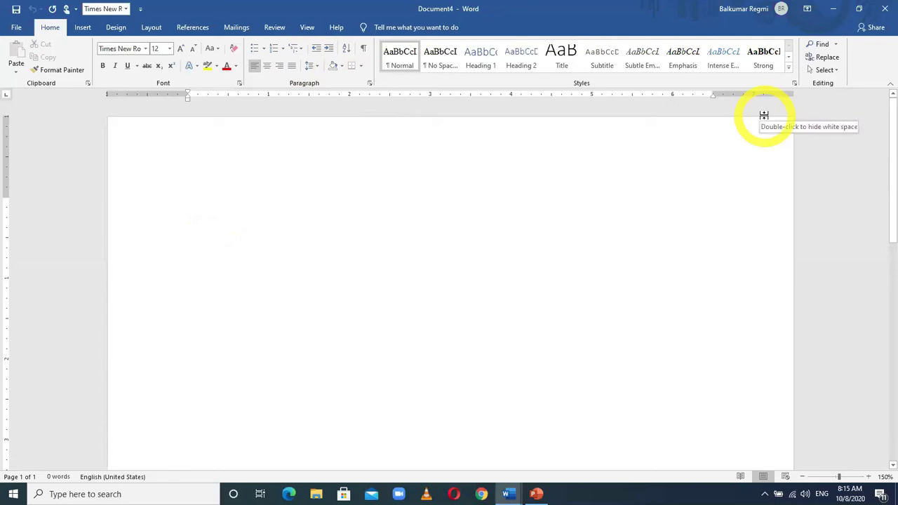
- Search Windows for "onscre" to open the On-Screen Keyboard, and move it clear of the document's first line
key(super)
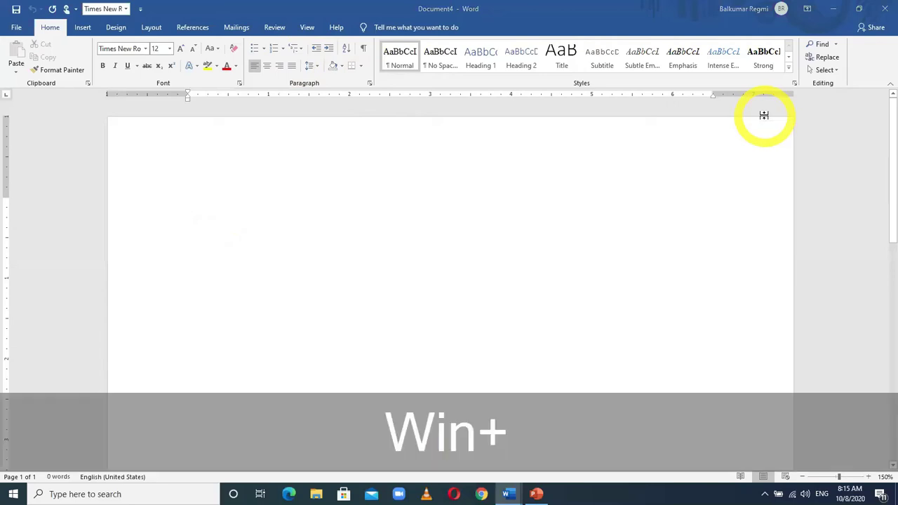
text(onscre)
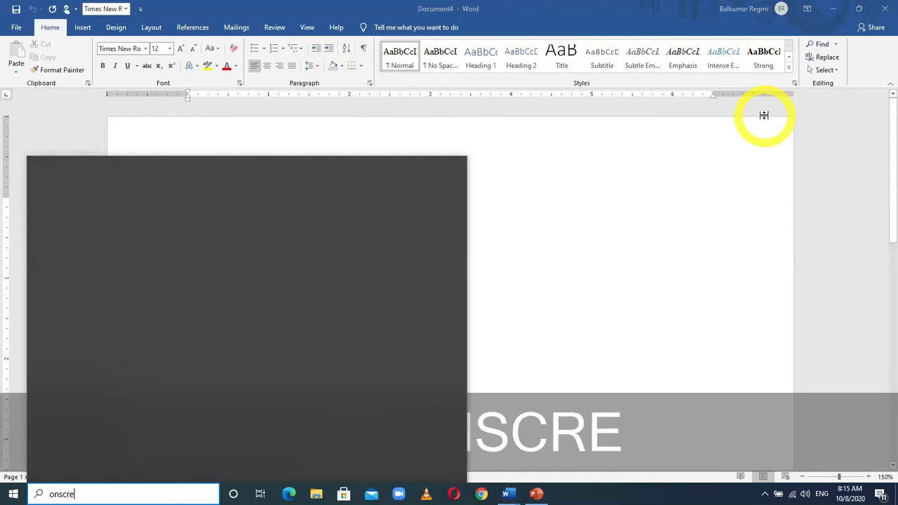
key(Return)
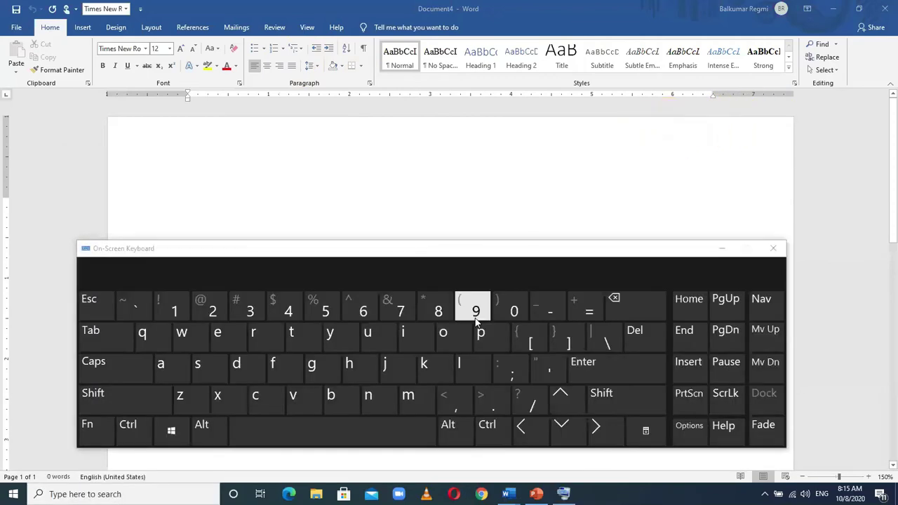
drag(498, 257, 535, 269)
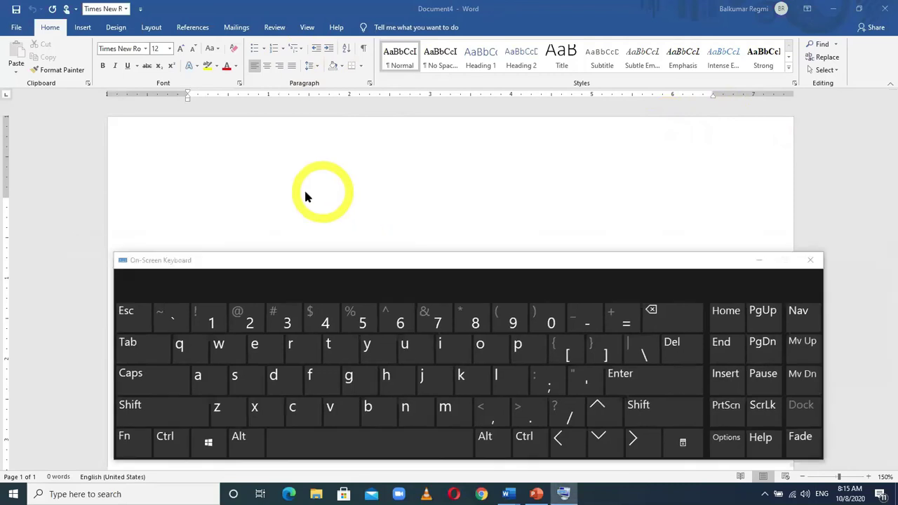
- Start a bulleted list on the document's first line using the multicoloured picture bullet
click(278, 171)
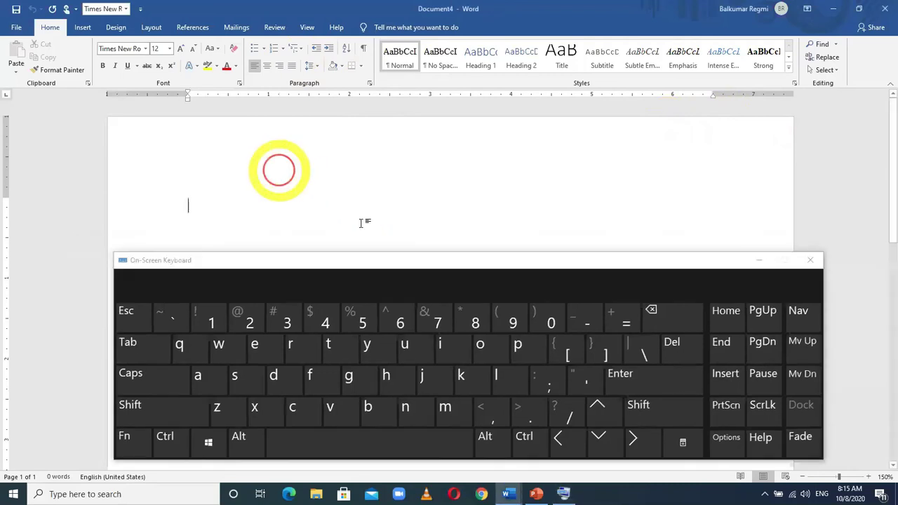
click(265, 50)
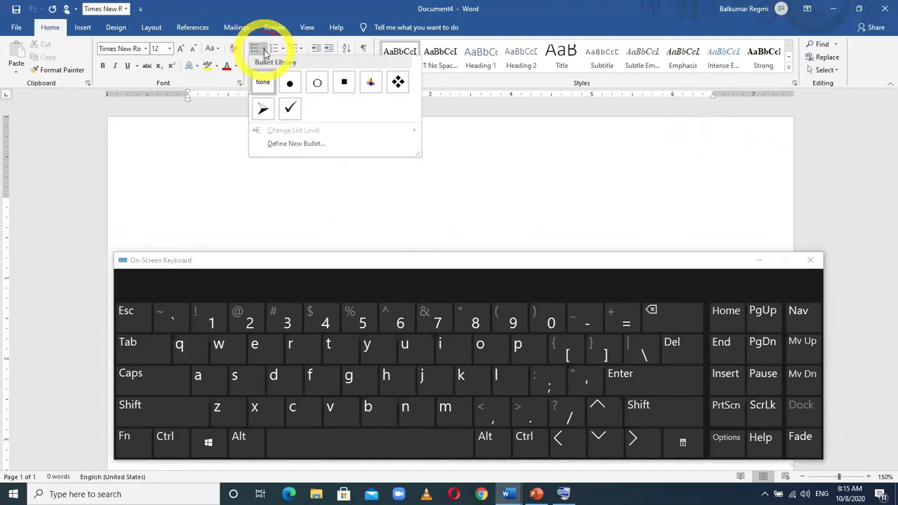
click(290, 84)
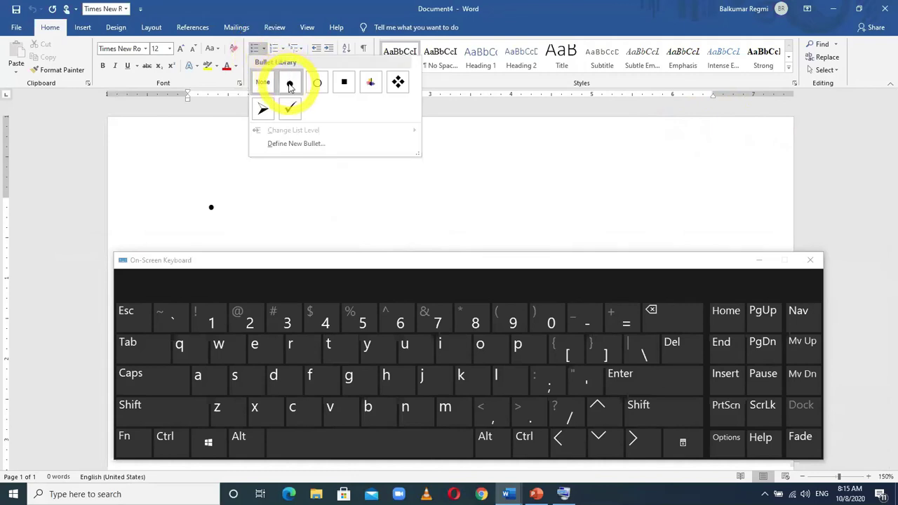
click(369, 84)
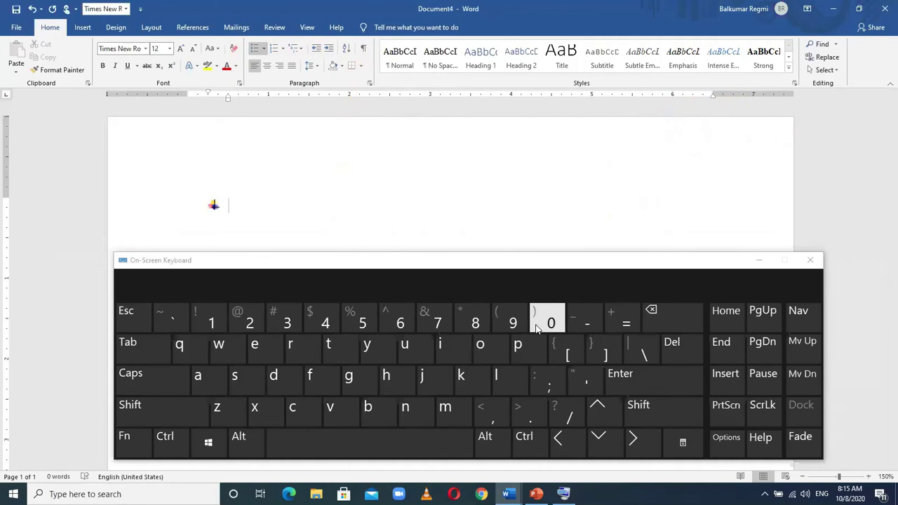
- Enter "Sunday" and "Monday" as the first two bulleted items, and preview other bullet styles on the list
text(Sunday)
key(Return)
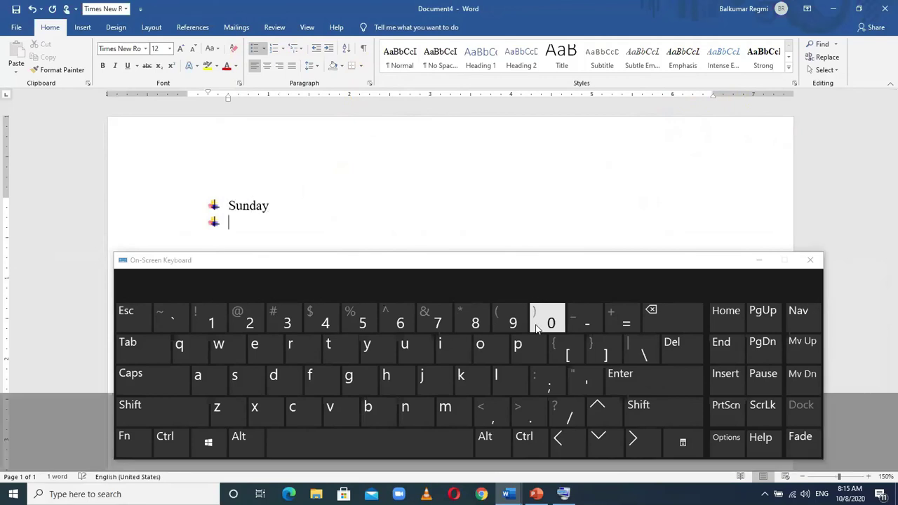
text(Monday)
key(Return)
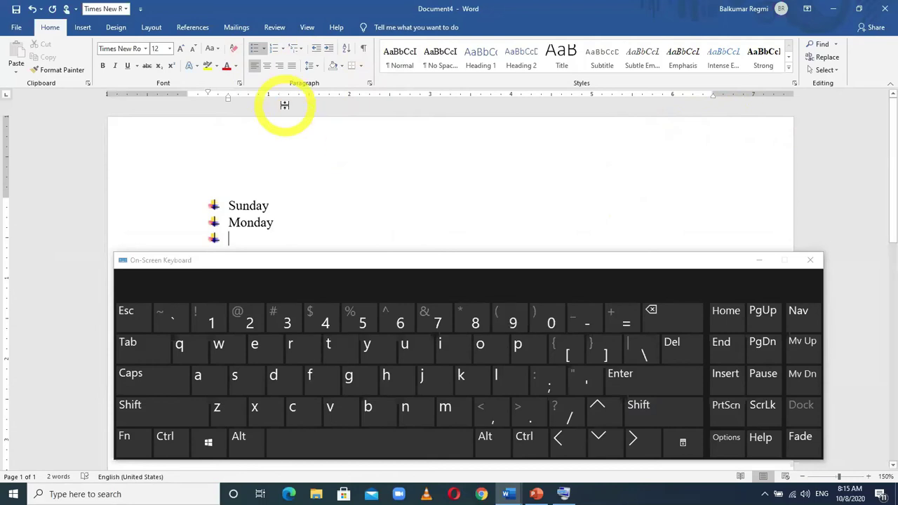
click(264, 49)
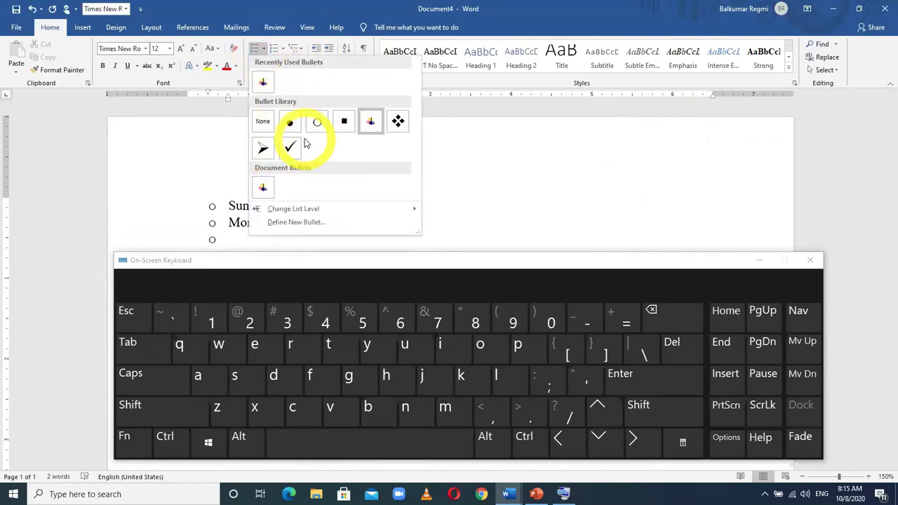
click(463, 153)
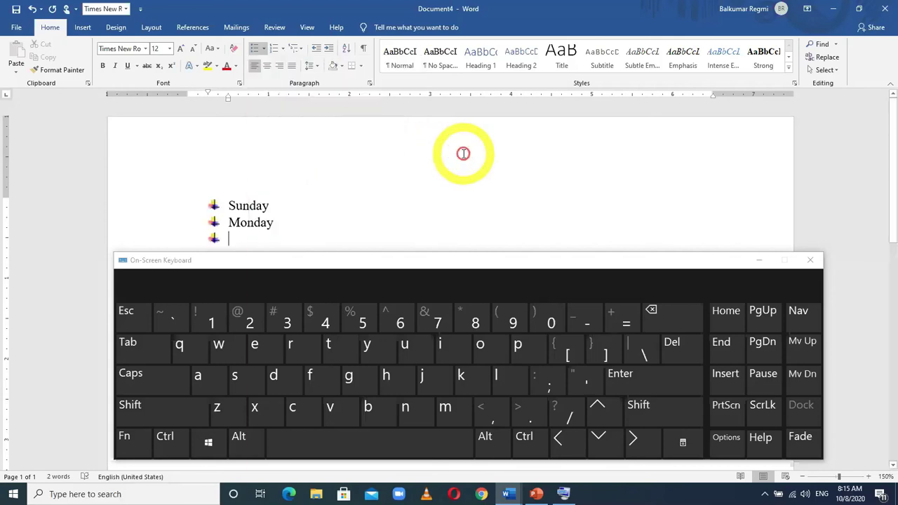
- Replace the bulleted list with the plain lines "Sunday", "Monday" and "Tuesday", and move the On-Screen Keyboard clear of them
key(ctrl+a)
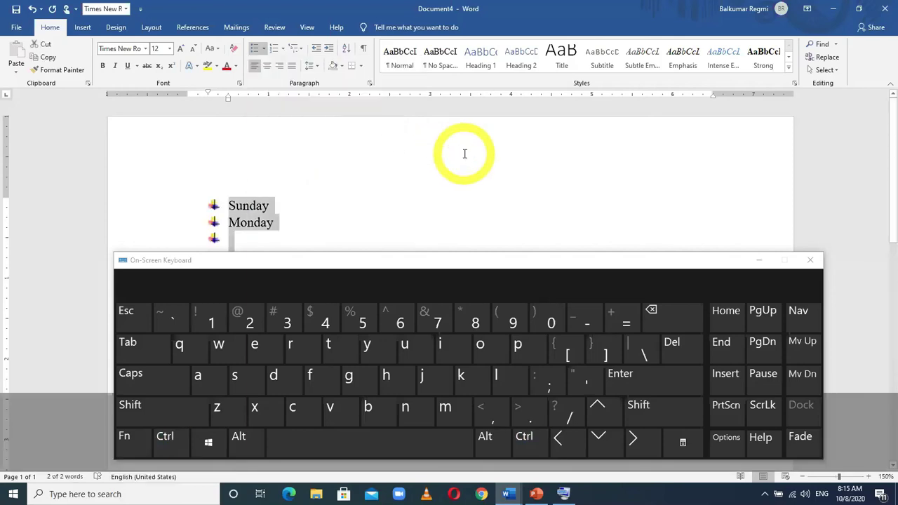
key(Delete)
text(Sa)
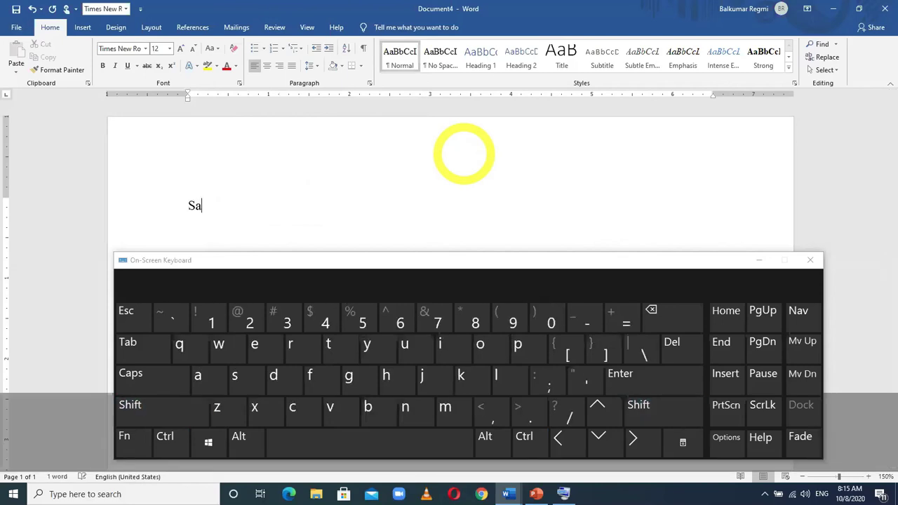
text(unday)
key(Return)
text(Mond)
key(Return)
key(Return)
text(Tue)
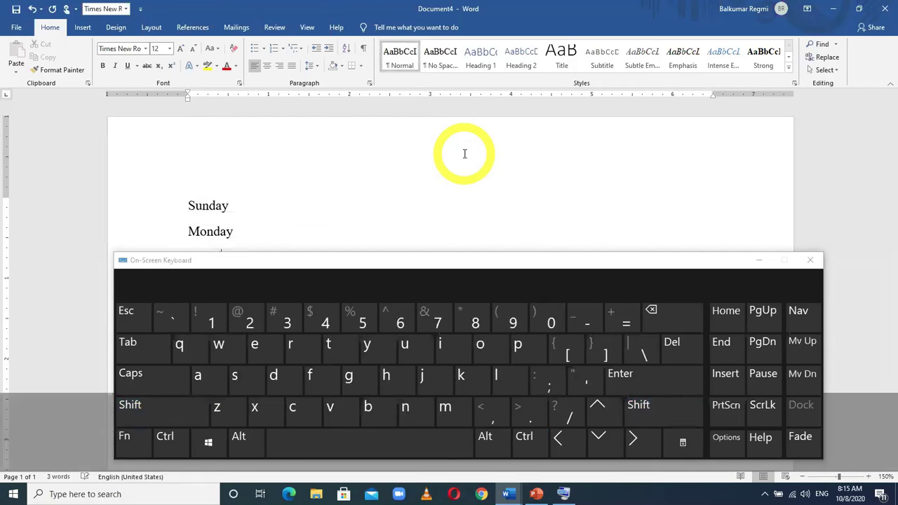
drag(267, 266, 265, 308)
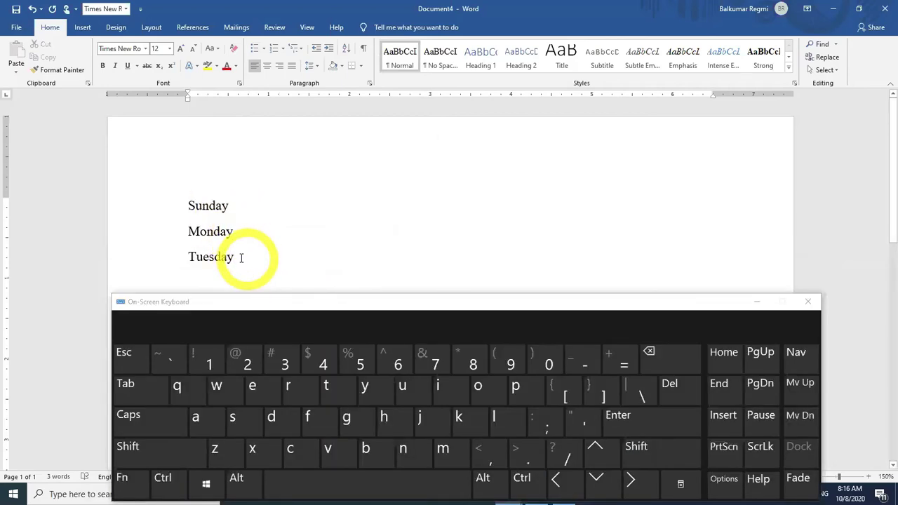
- Select the three weekday lines, preview the bullet and numbering styles, and apply the a., b., c. numbering format
drag(240, 257, 183, 207)
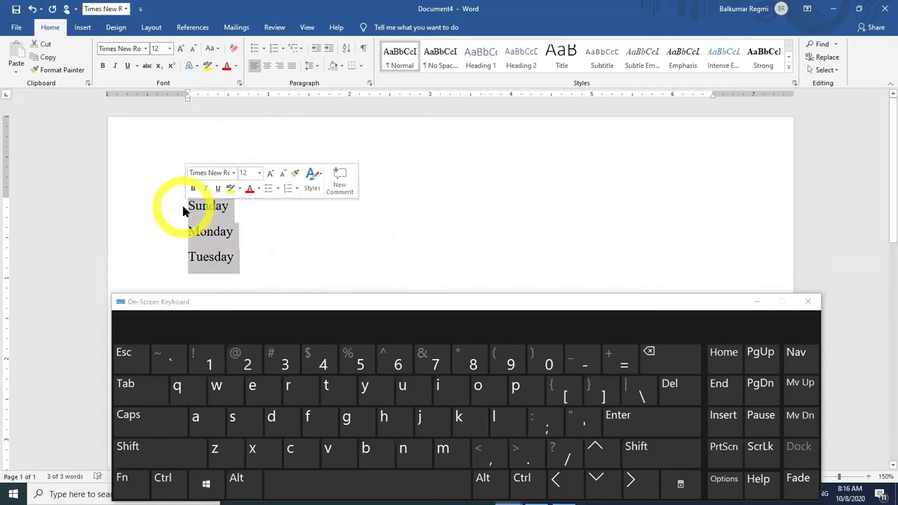
click(263, 49)
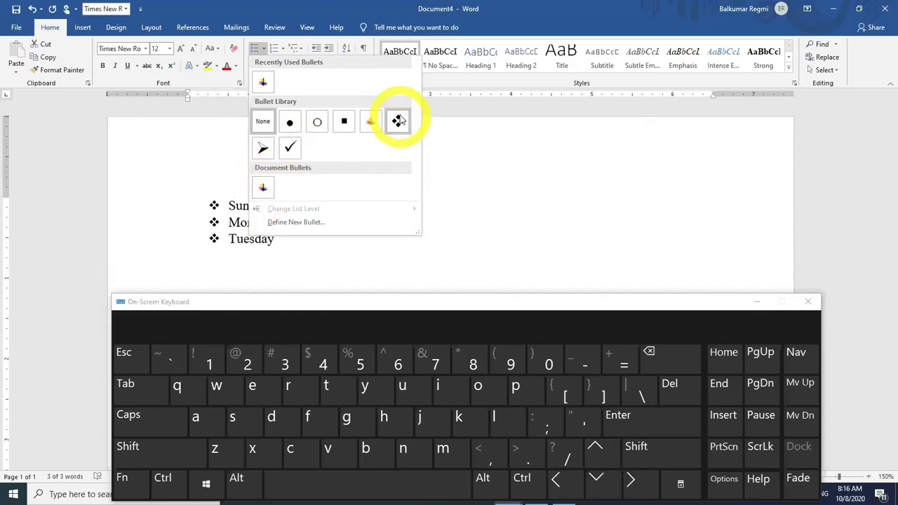
click(283, 40)
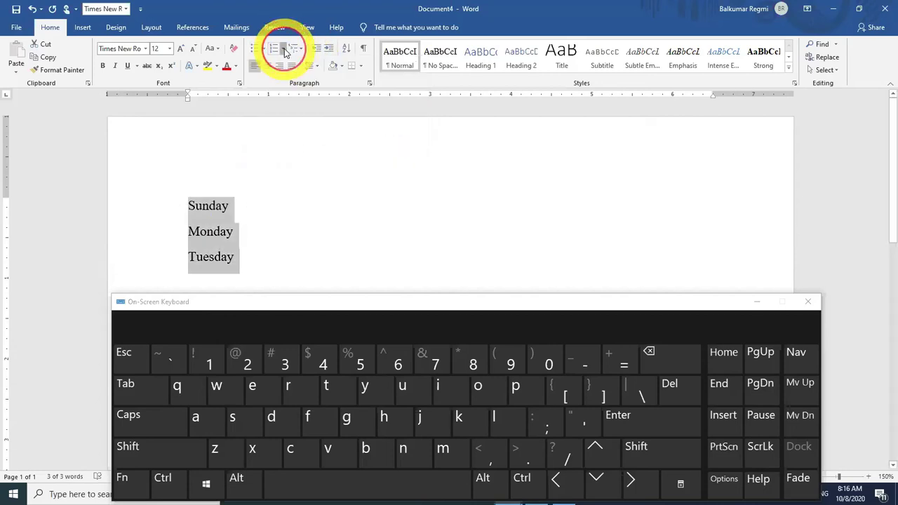
click(275, 52)
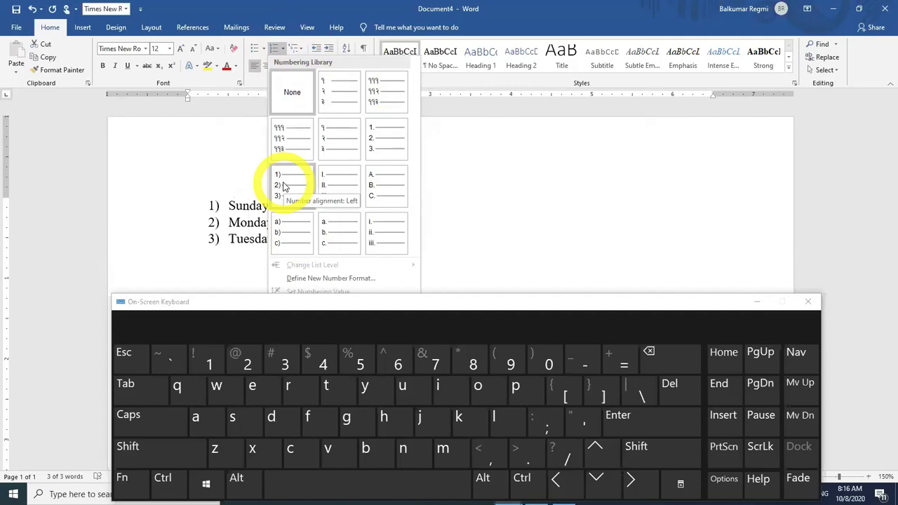
click(336, 232)
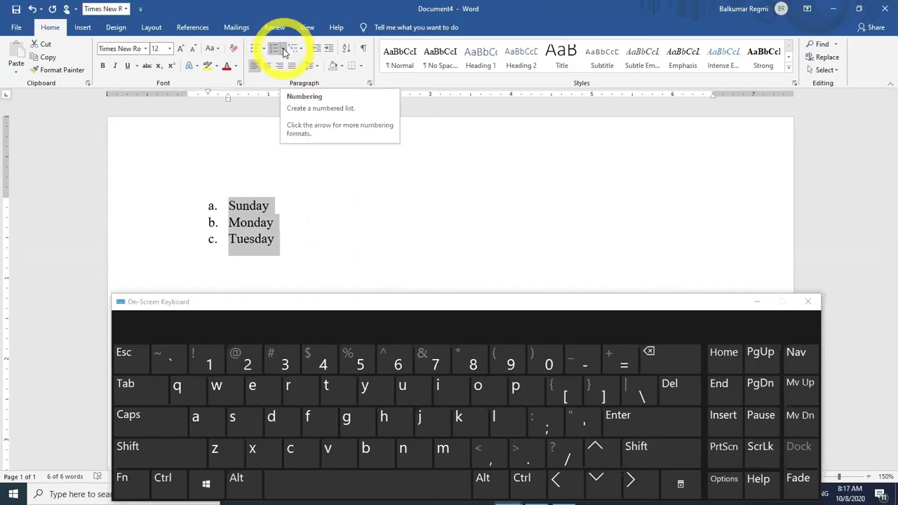
- Look through the multilevel list formats available for the selected weekday list without applying one
click(301, 52)
mouse_move(347, 163)
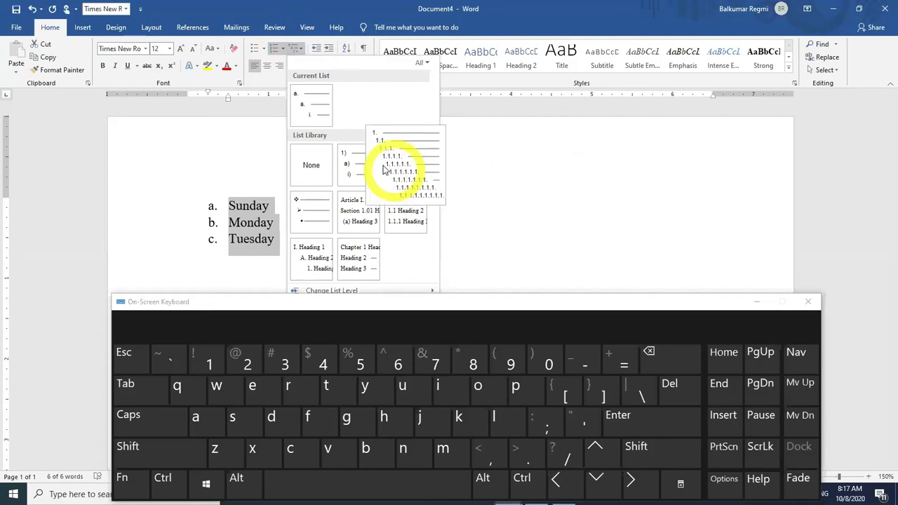
click(510, 269)
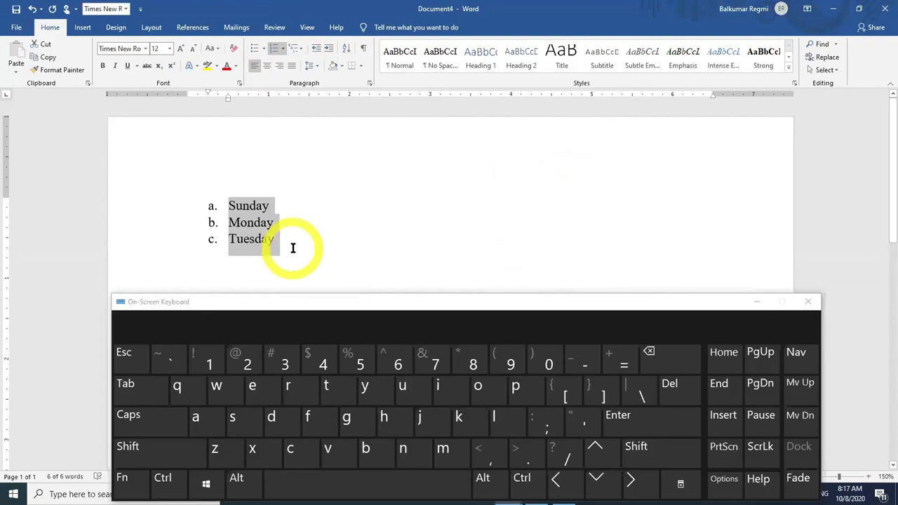
- Delete the weekday list and start an automatic numbered list at "1." with the text "Answer the following questions:"
key(Delete)
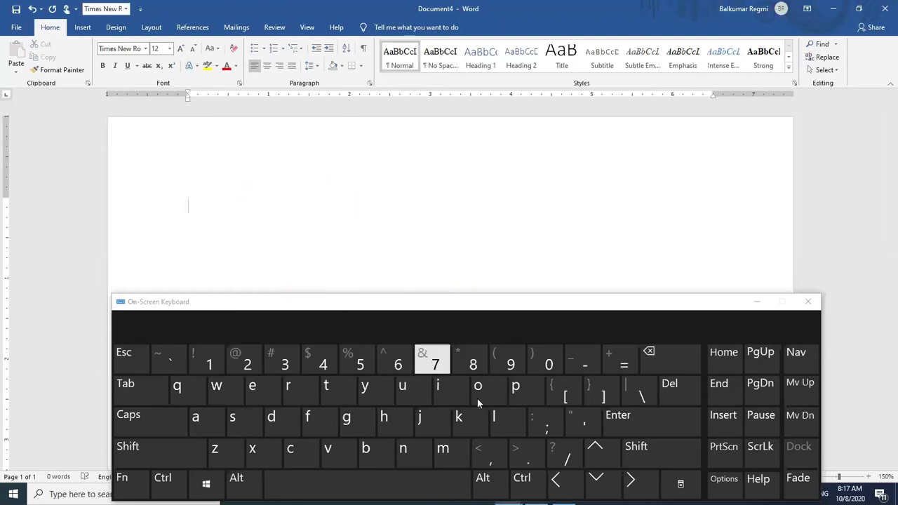
click(206, 362)
click(533, 462)
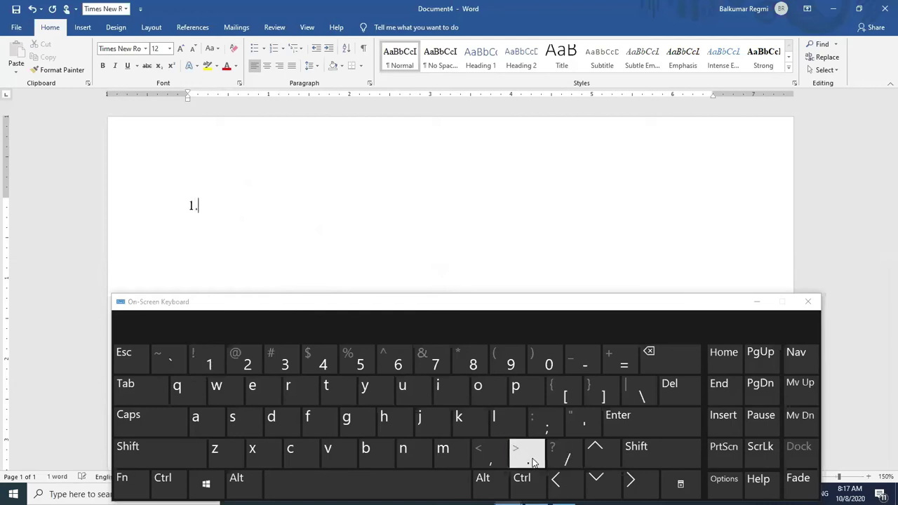
click(425, 481)
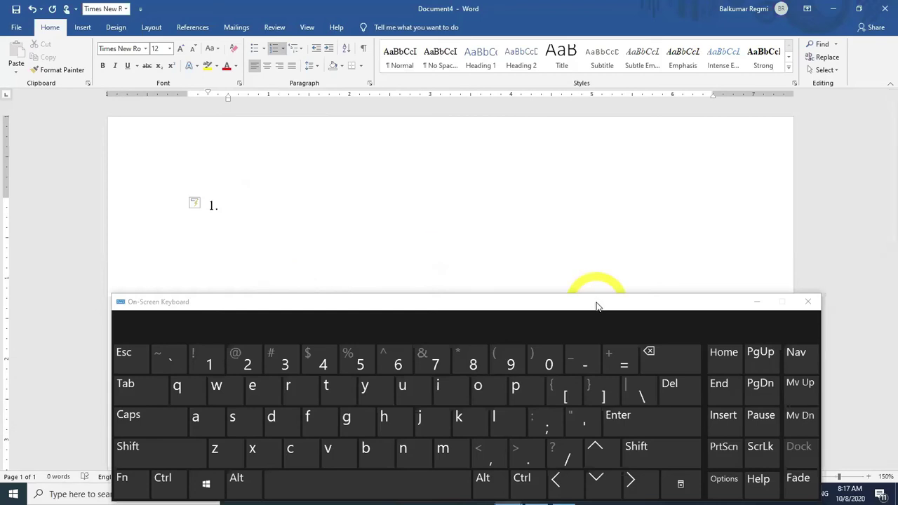
text(Answer t)
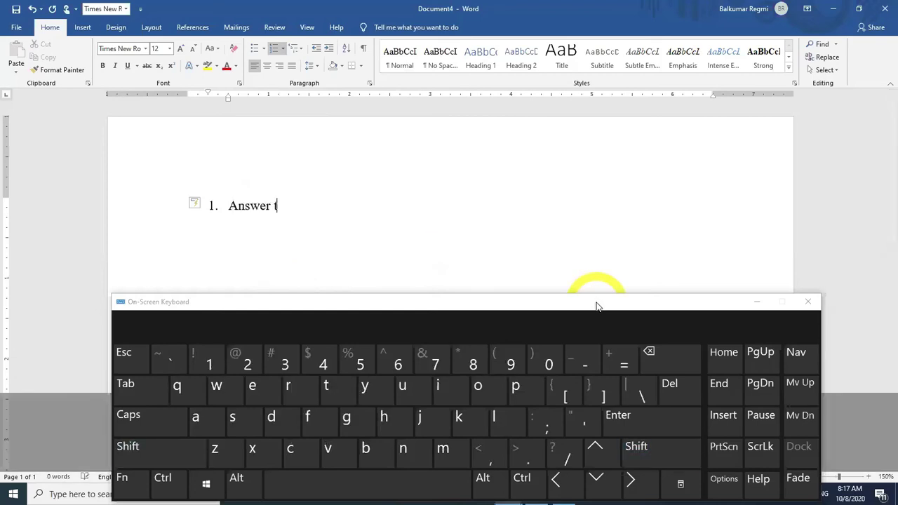
text(he following questio)
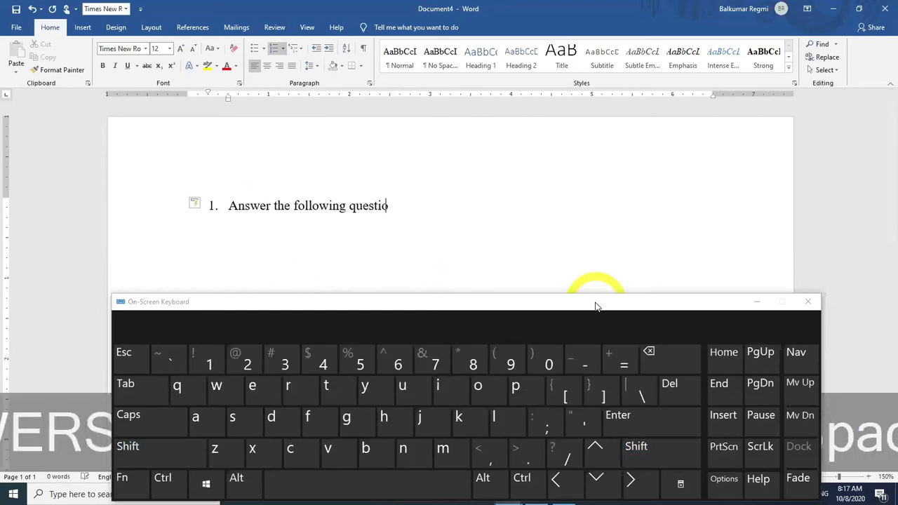
text(ns:)
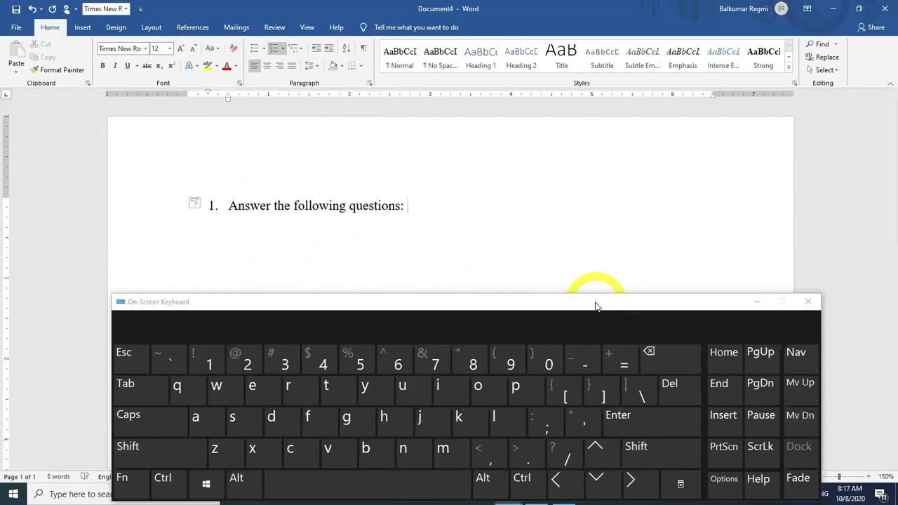
- Add a second-level item a. below the first item, reading "Who is known as father of computer?"
click(669, 417)
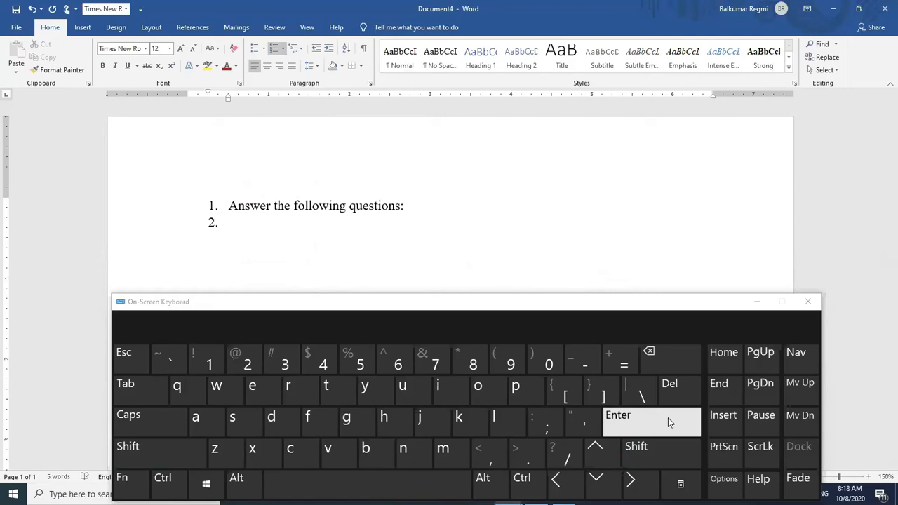
click(146, 386)
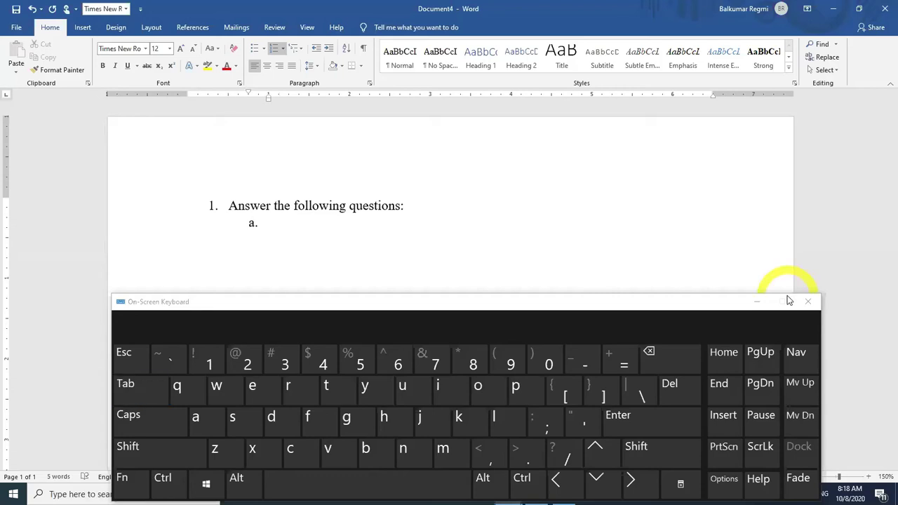
text(Who is known s)
key(BackSpace)
key(BackSpace)
text(as)
key(Caps_Lock)
text(ITHE)
key(BackSpace)
key(BackSpace)
key(BackSpace)
key(BackSpace)
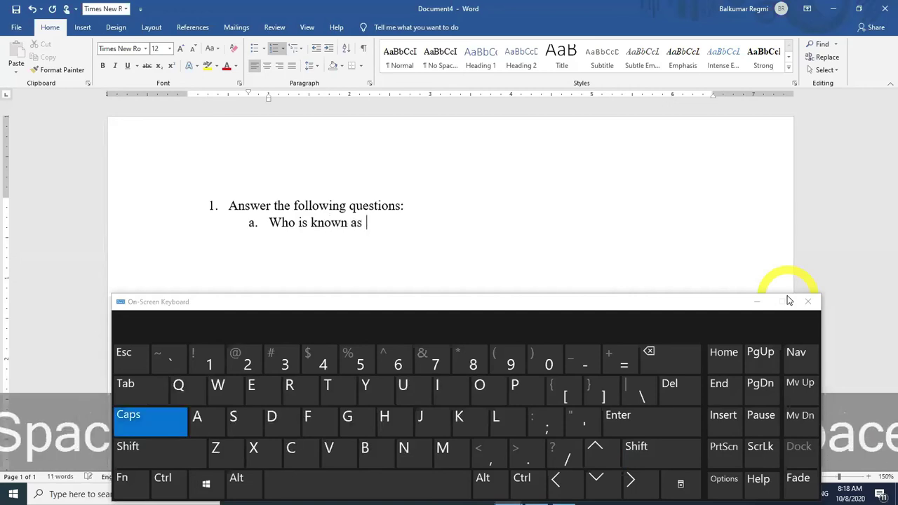
key(Caps_Lock)
text(father of comp)
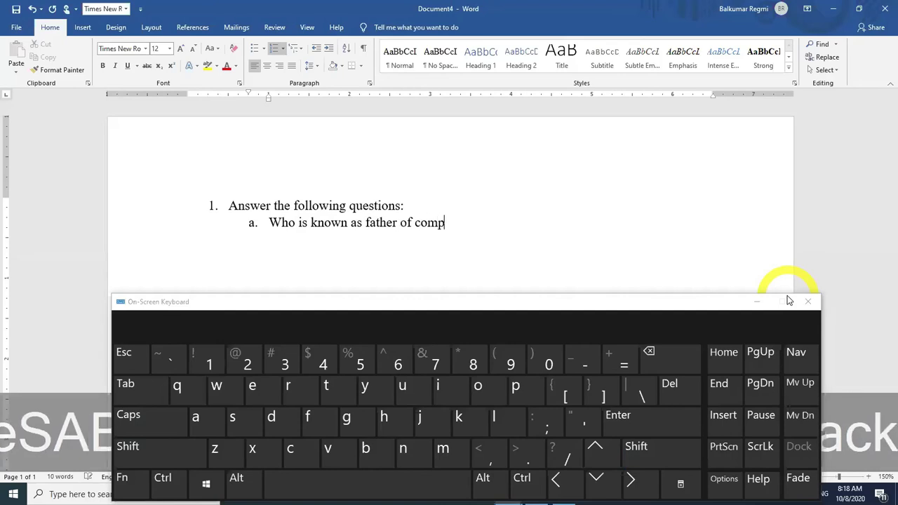
text(uter?)
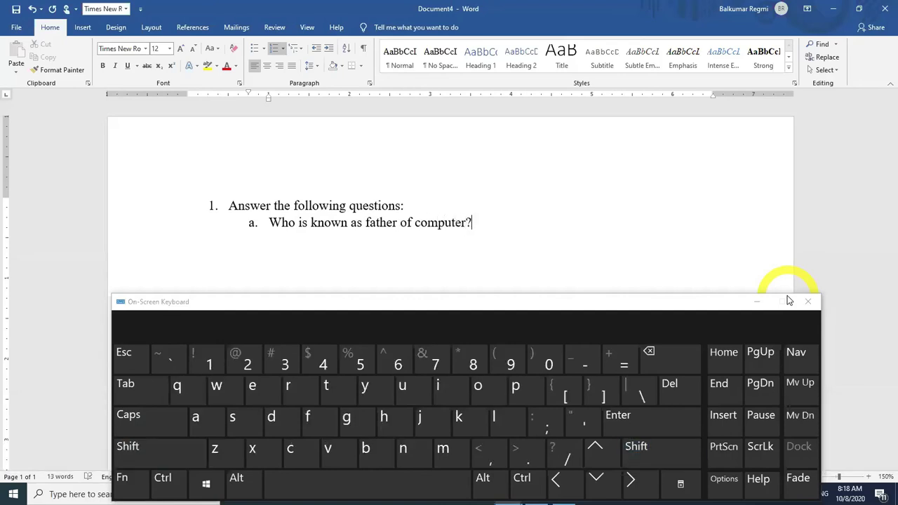
- Add item b. "Write short notes on:" with the third-level items i. "OS" and ii. "Scanner" beneath it
click(650, 419)
text(Write short notes on:)
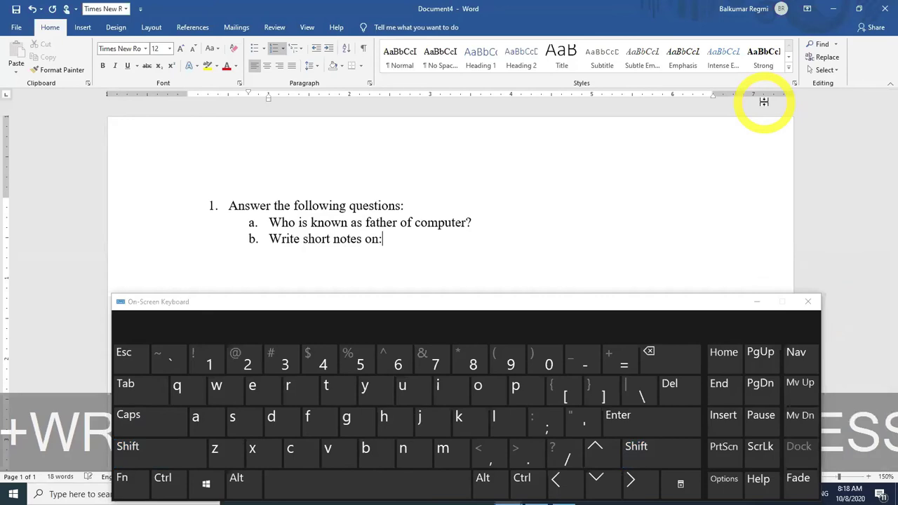
click(659, 423)
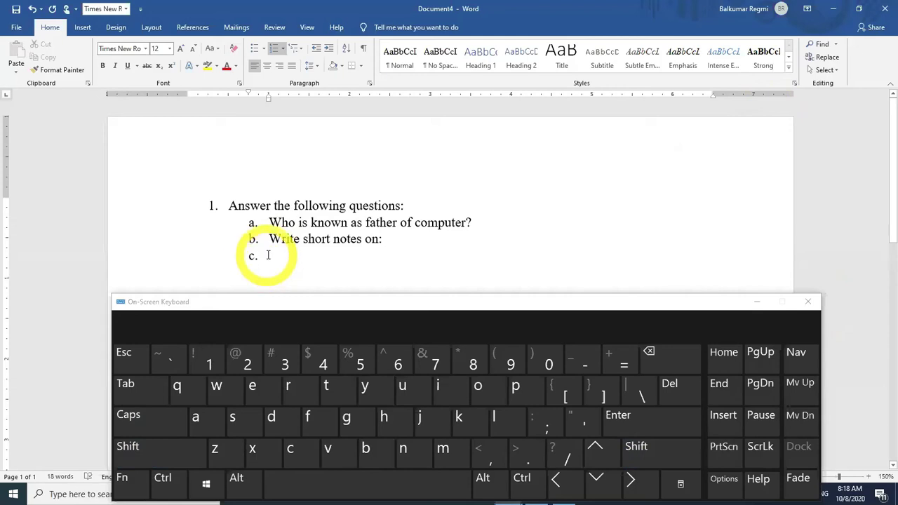
click(150, 389)
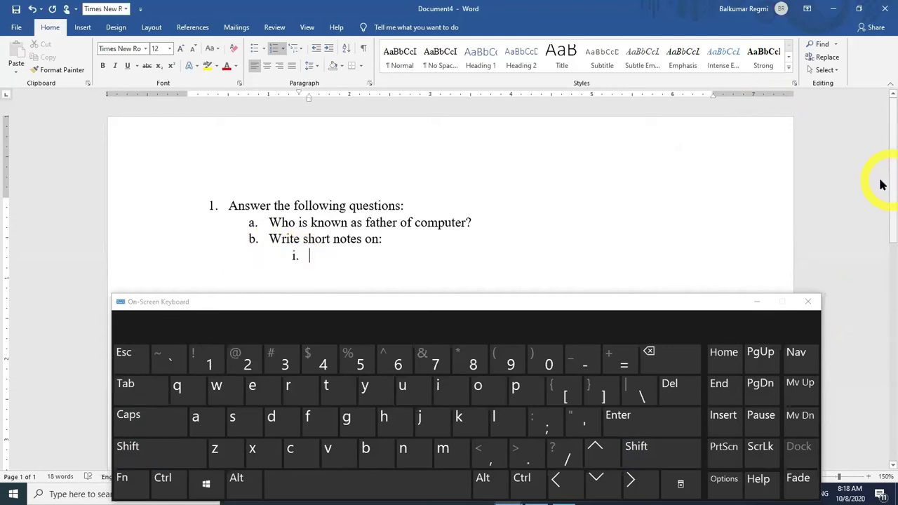
text(OS)
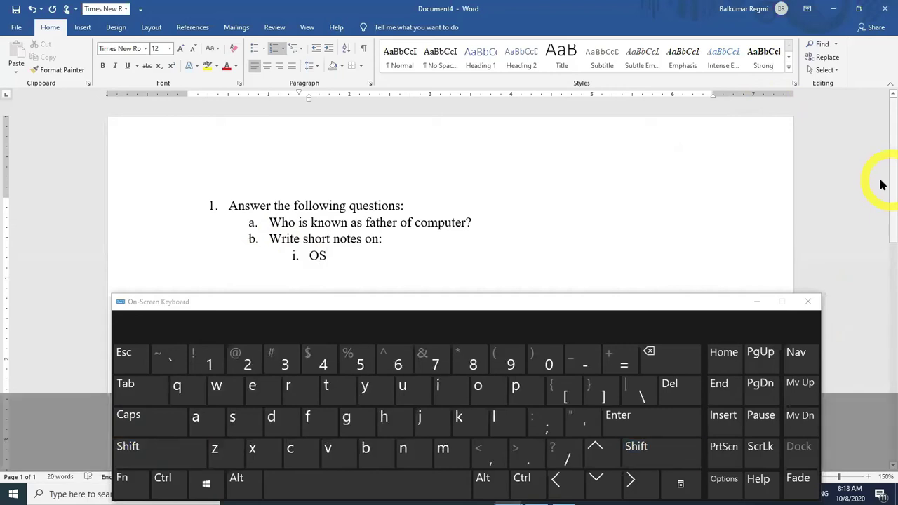
click(664, 416)
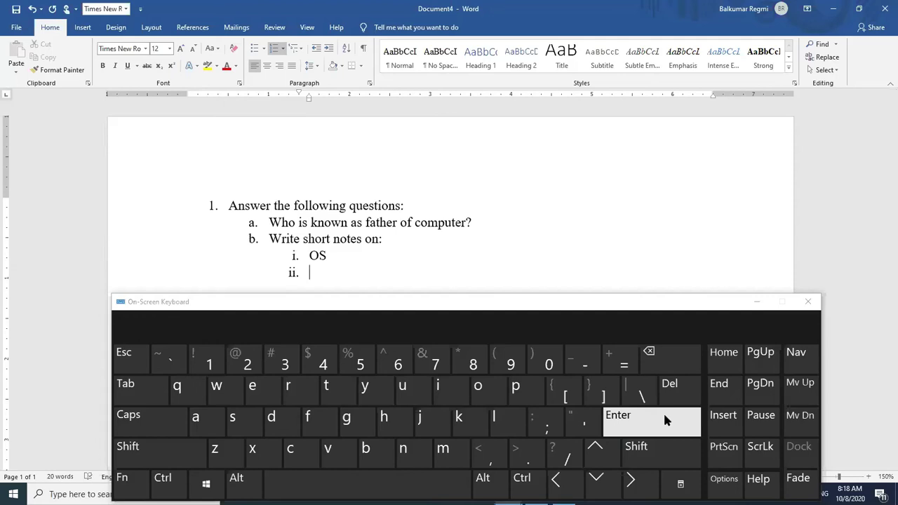
text(Scanner)
- Move the On-Screen Keyboard further down and start an empty second-level item c. below "Scanner"
click(562, 308)
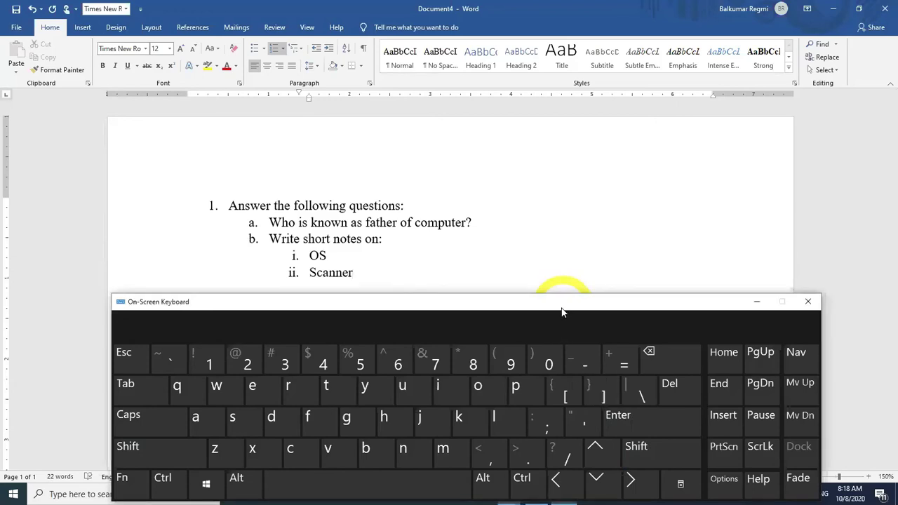
drag(562, 312, 554, 334)
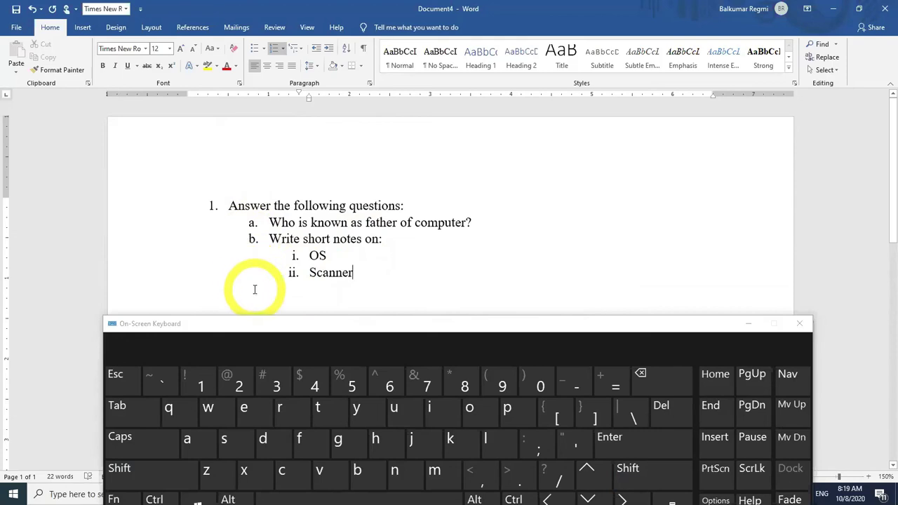
click(629, 440)
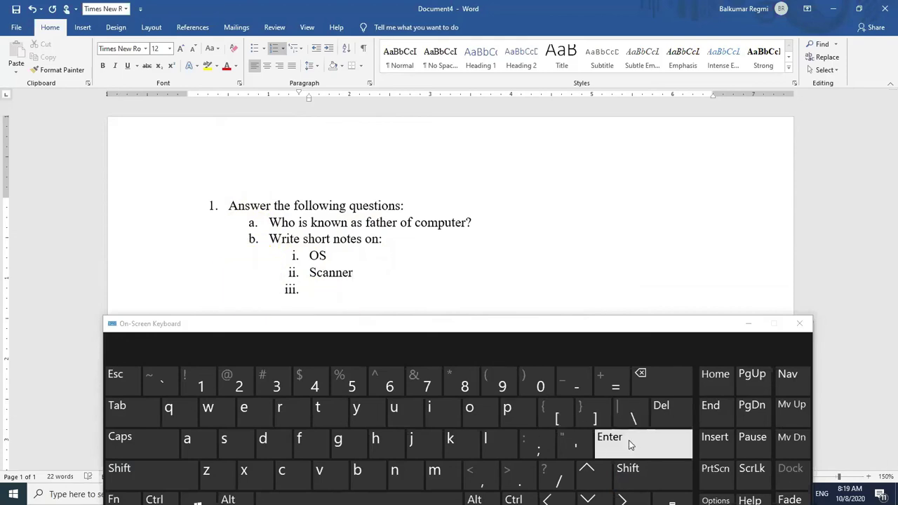
click(623, 439)
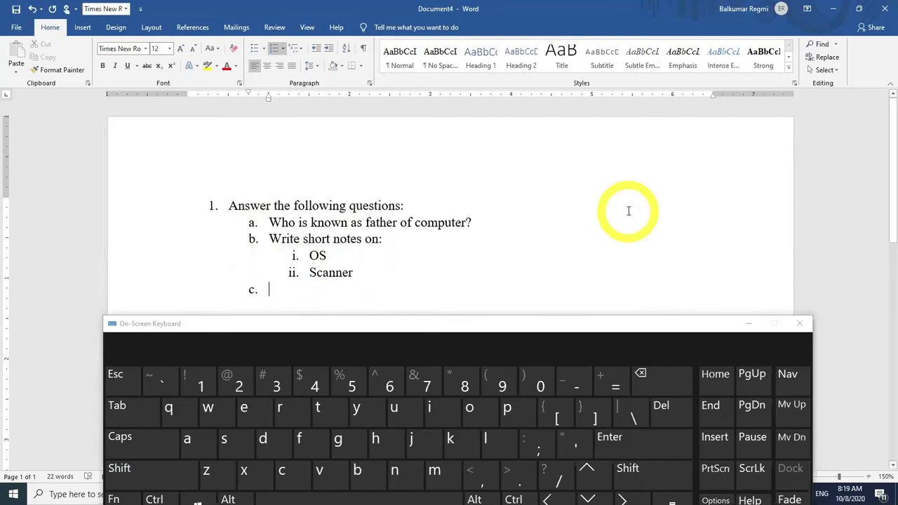
- Enter "What is mouse?" as the text of second-level item c
key(shift)
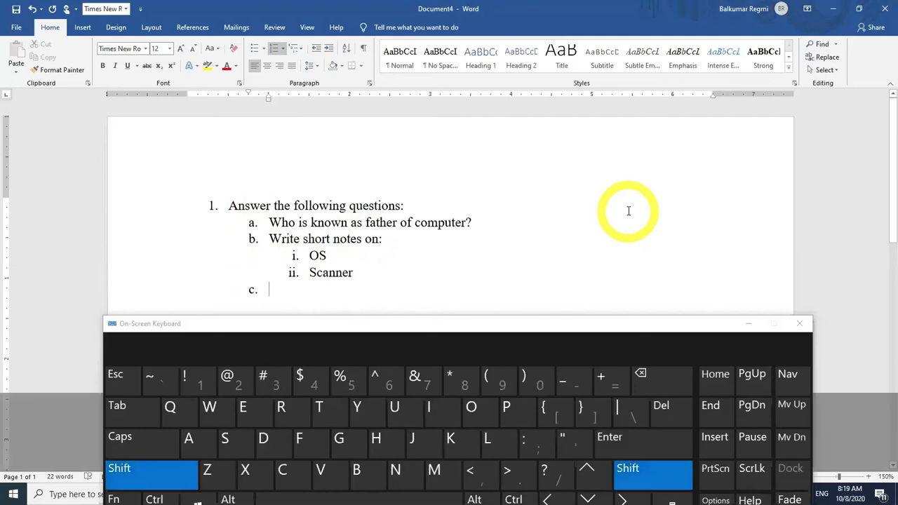
text(De)
key(BackSpace)
key(BackSpace)
text(W)
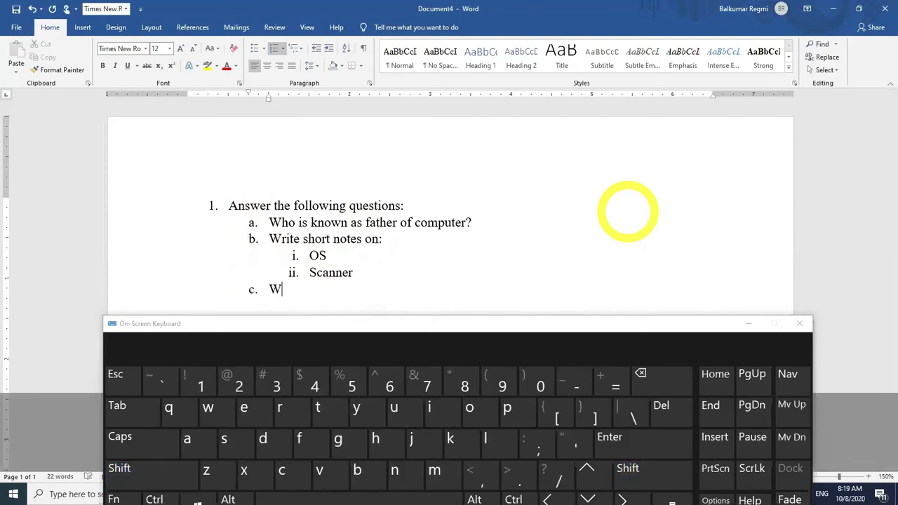
text(hat is mouse?)
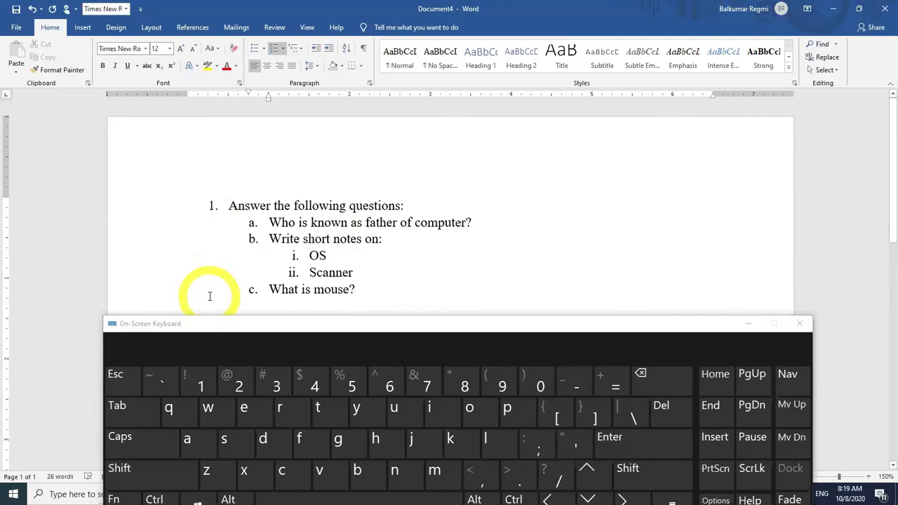
- Add a top-level item 2. below the mouse question, reading "Fill in the blanks:"
click(651, 444)
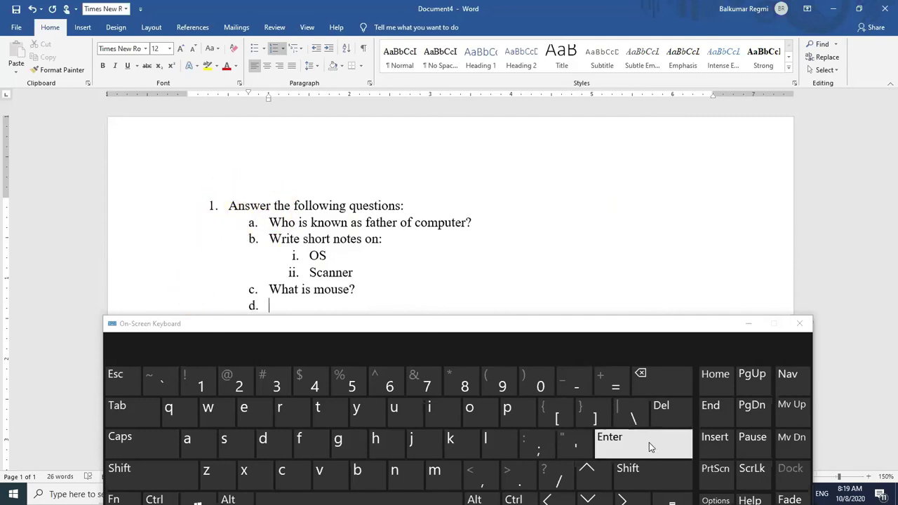
click(649, 443)
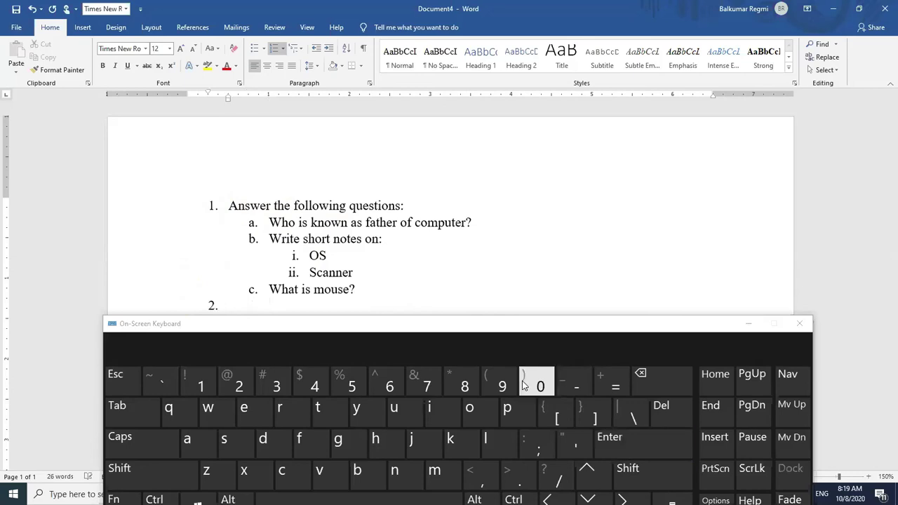
text(Fill)
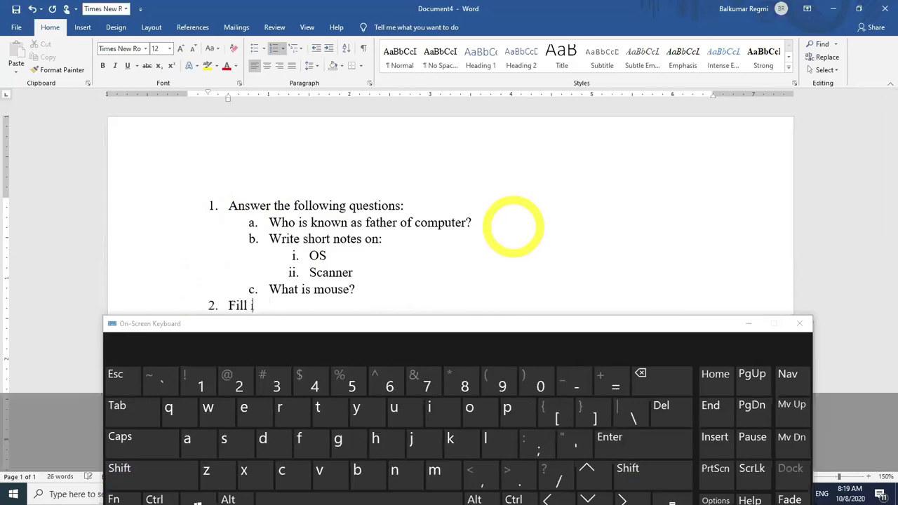
text( in the blanks:)
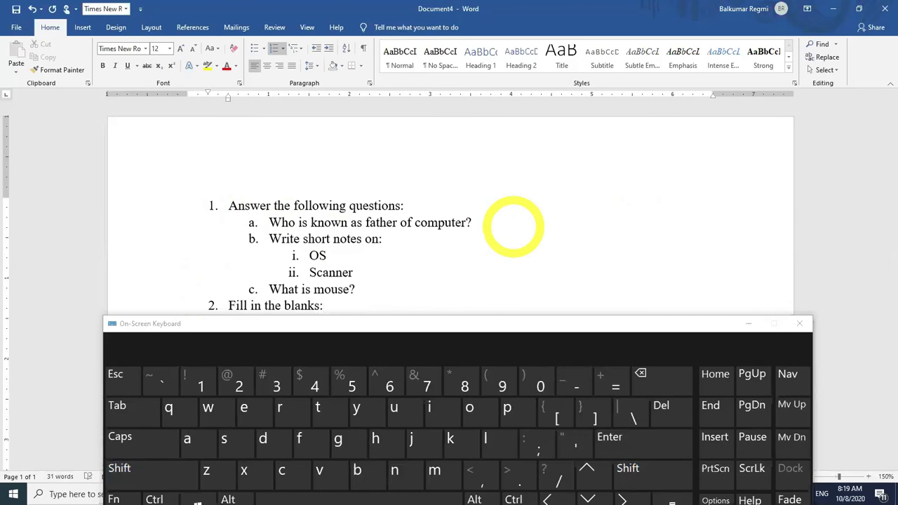
- Move the On-Screen Keyboard above the list and add second-level items a. "…………….. jsdfjslfjs" and b. "dfsf ……………… fgdg" under item 2
click(548, 322)
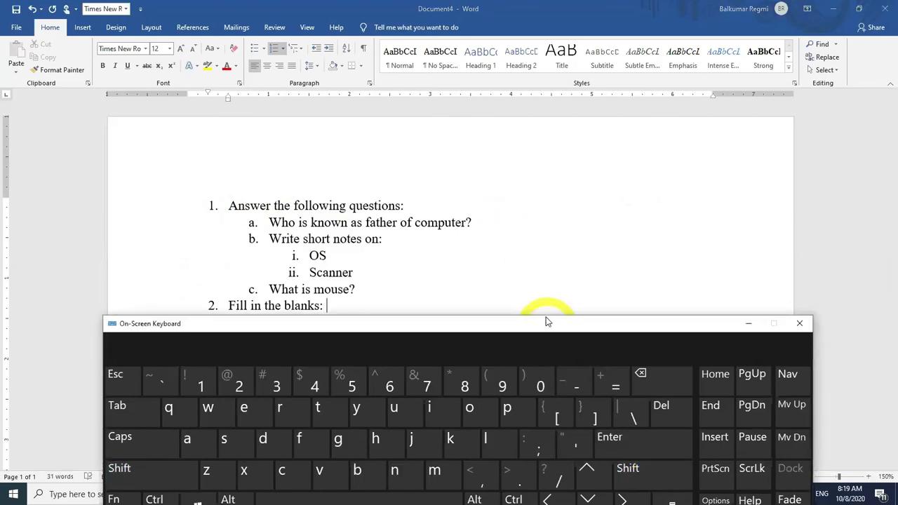
drag(548, 321, 485, 6)
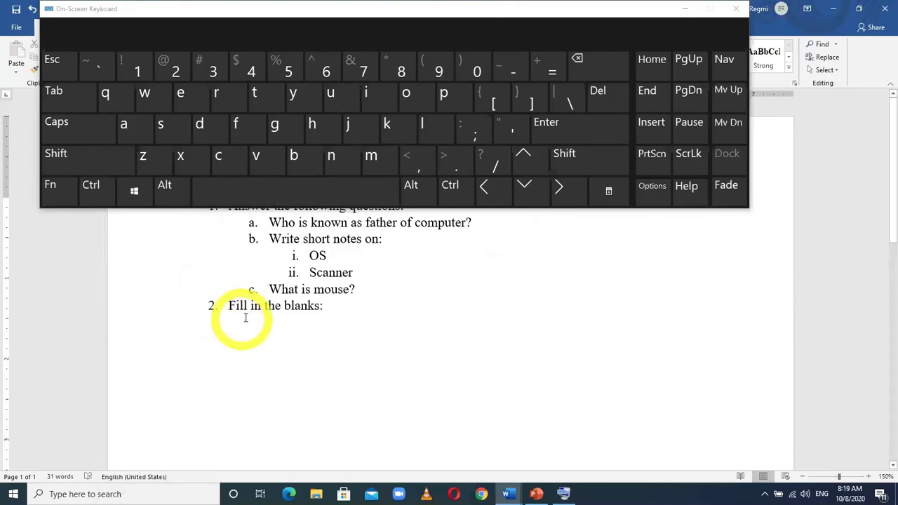
click(574, 127)
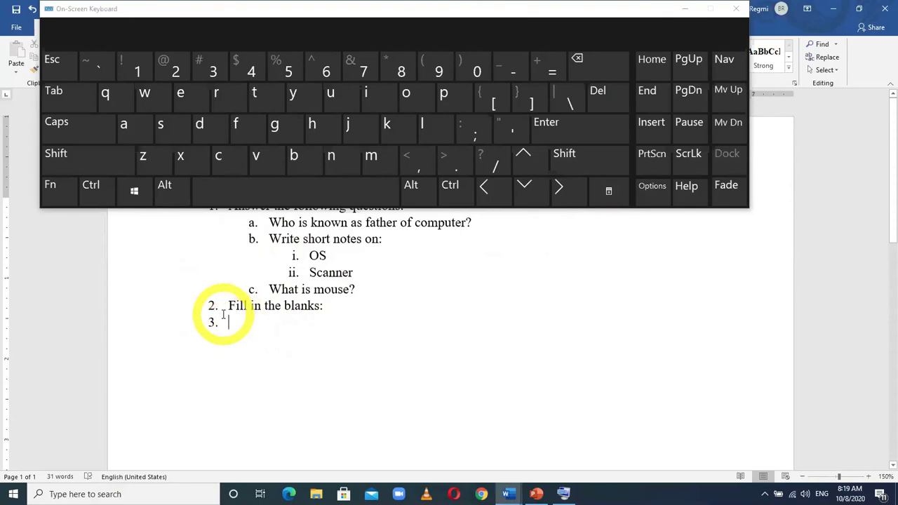
click(62, 95)
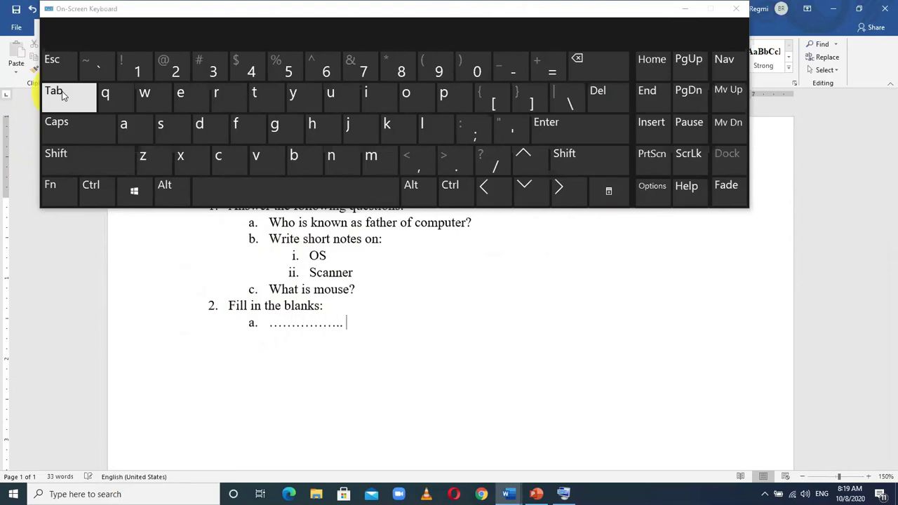
text(jsdfjslfjs)
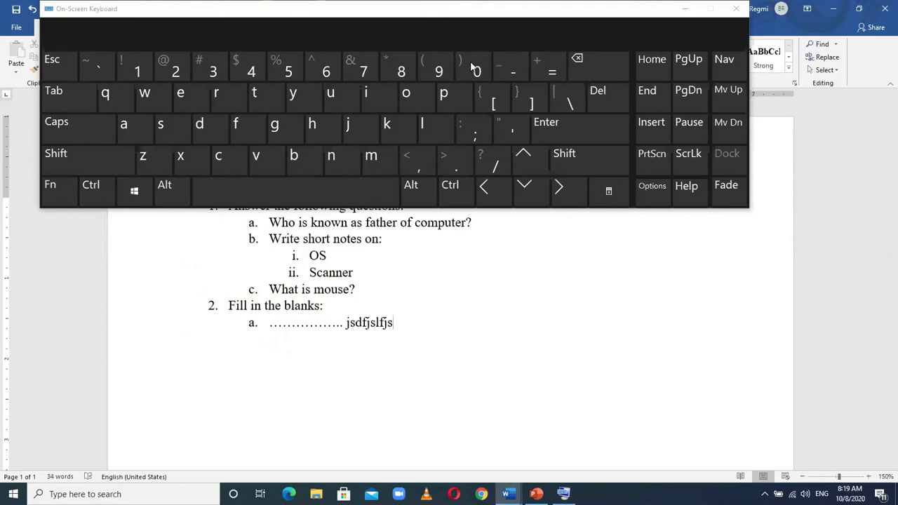
click(572, 133)
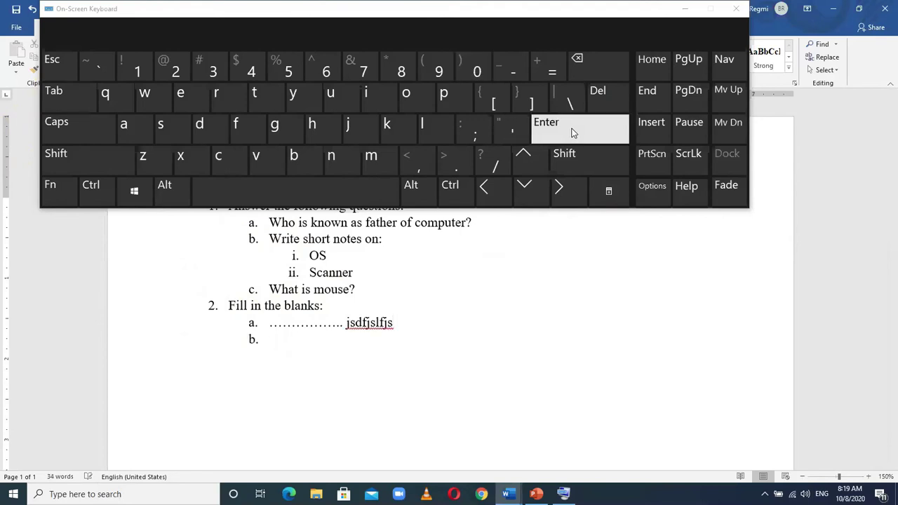
text(dfsf ................. fgdg)
- Return to the top level below item b. and add item 3. "True /False"
click(569, 132)
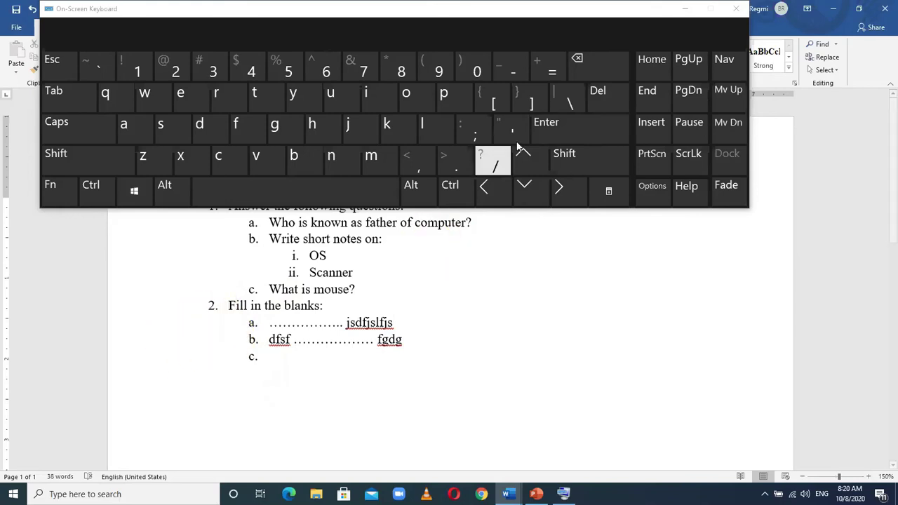
click(554, 133)
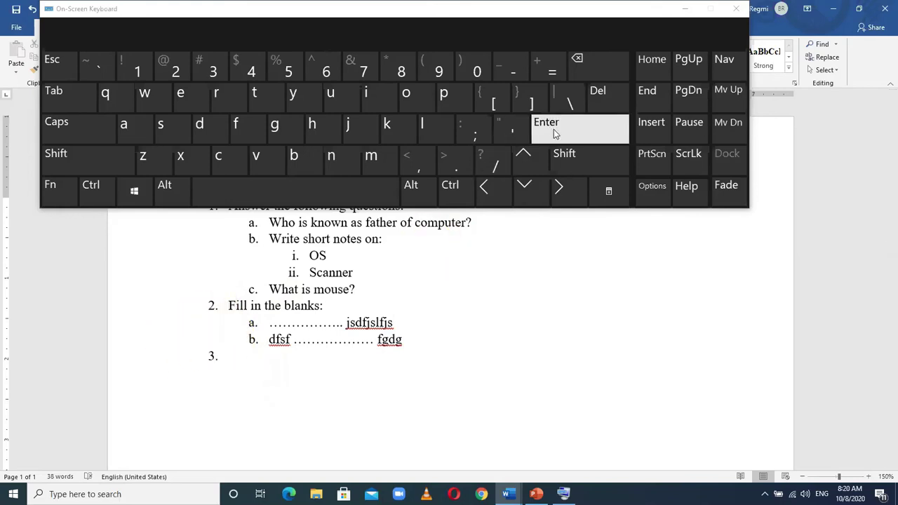
text(True /)
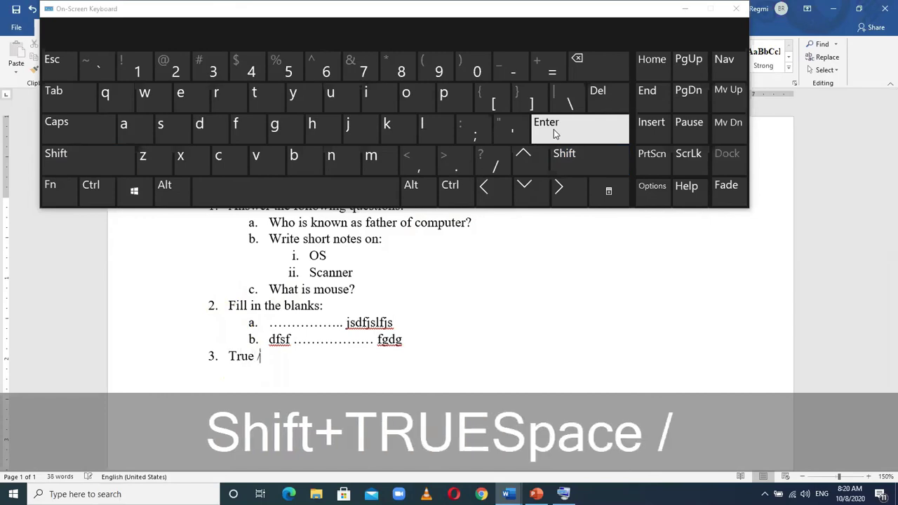
text(False)
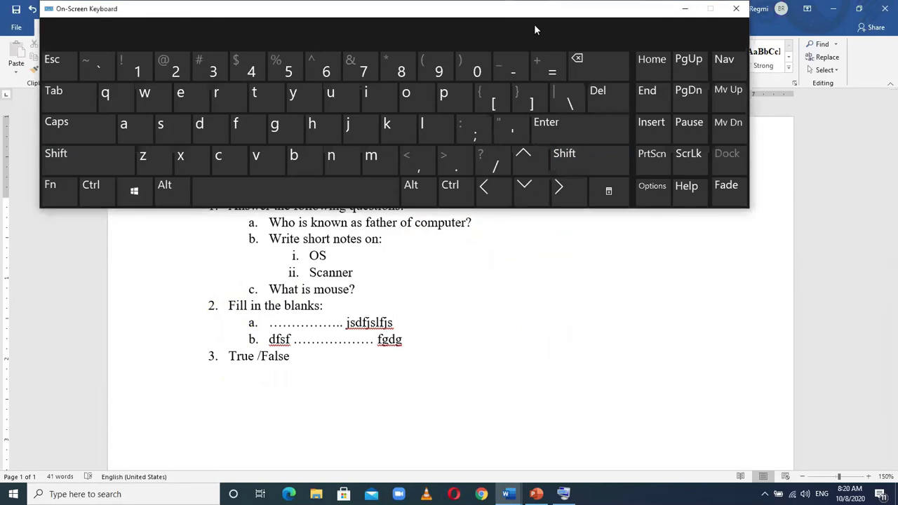
- Move the On-Screen Keyboard off the list, minimize it, and close the document without saving
drag(534, 26, 565, 68)
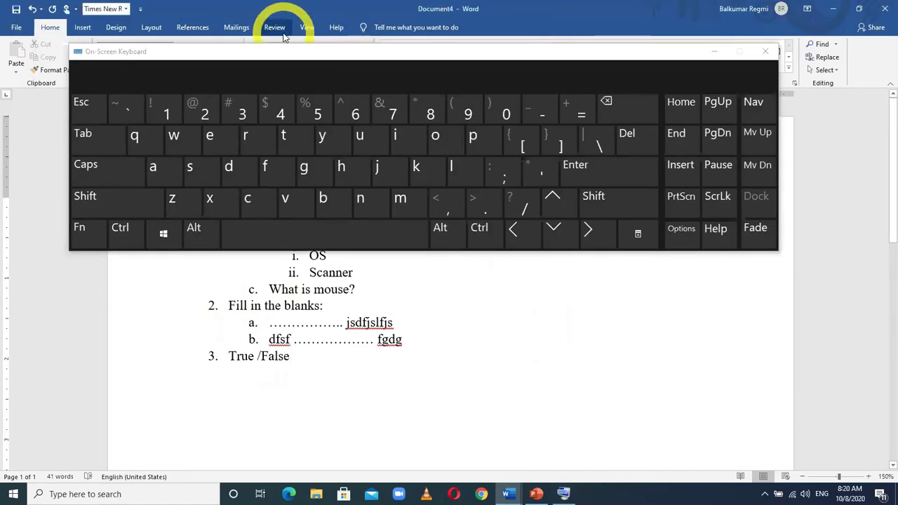
click(576, 56)
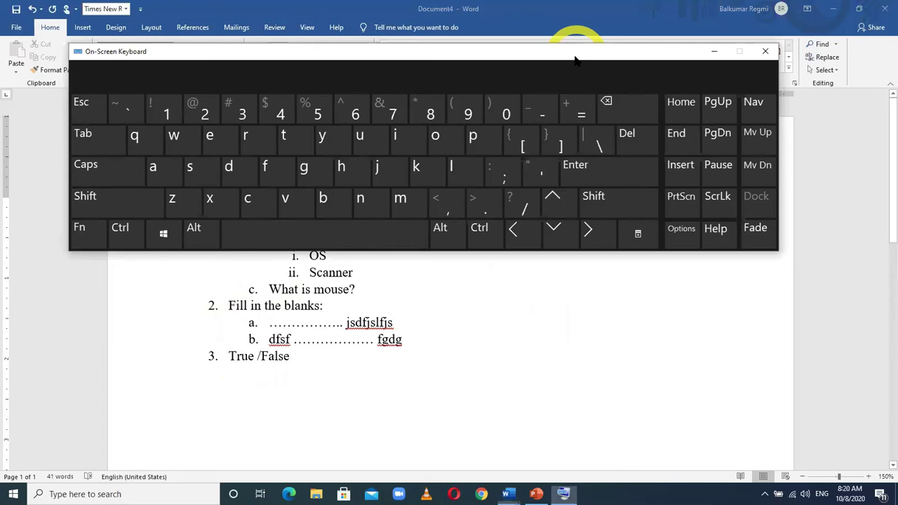
drag(576, 59, 552, 417)
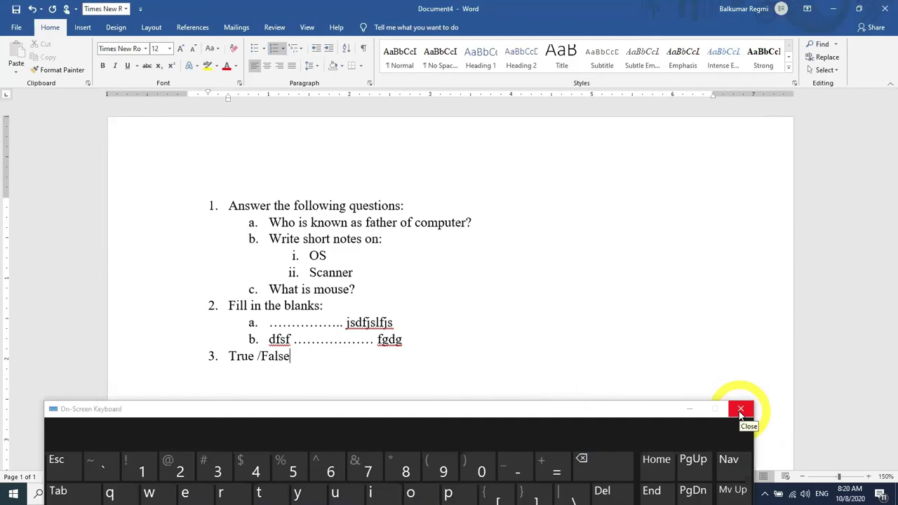
click(690, 410)
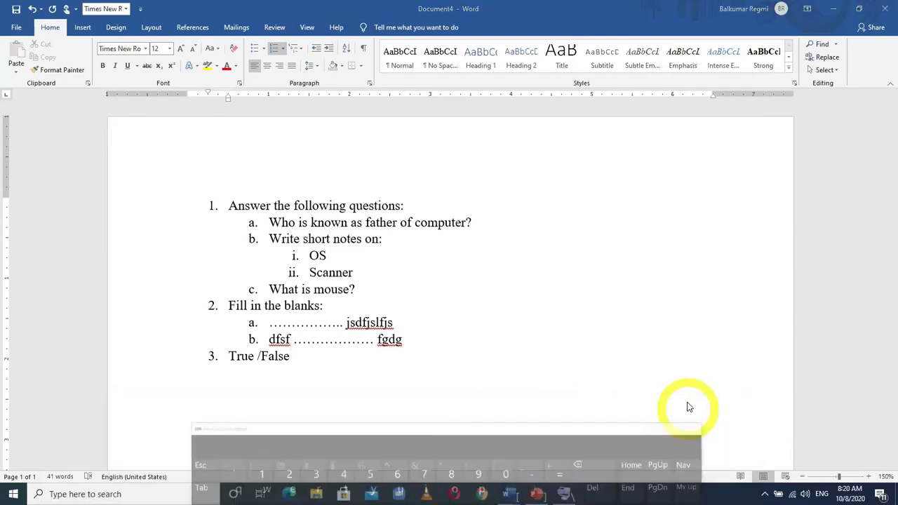
click(884, 9)
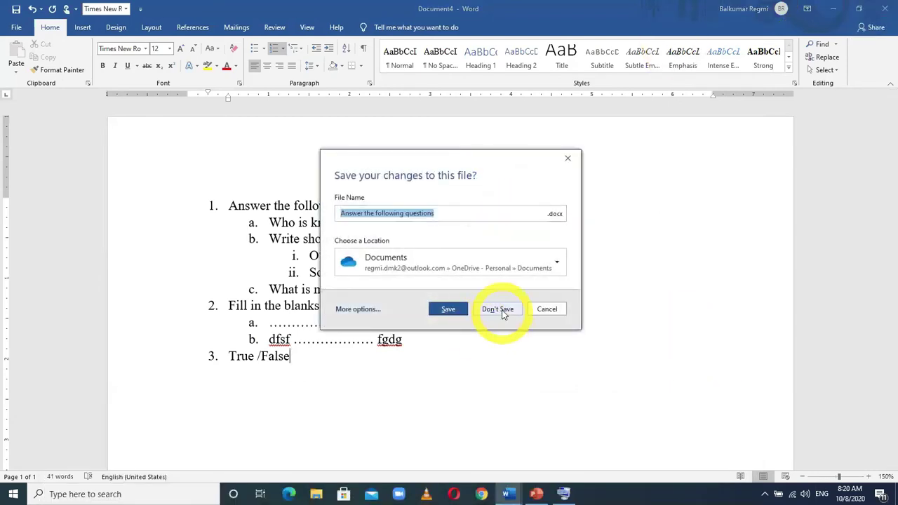
click(503, 312)
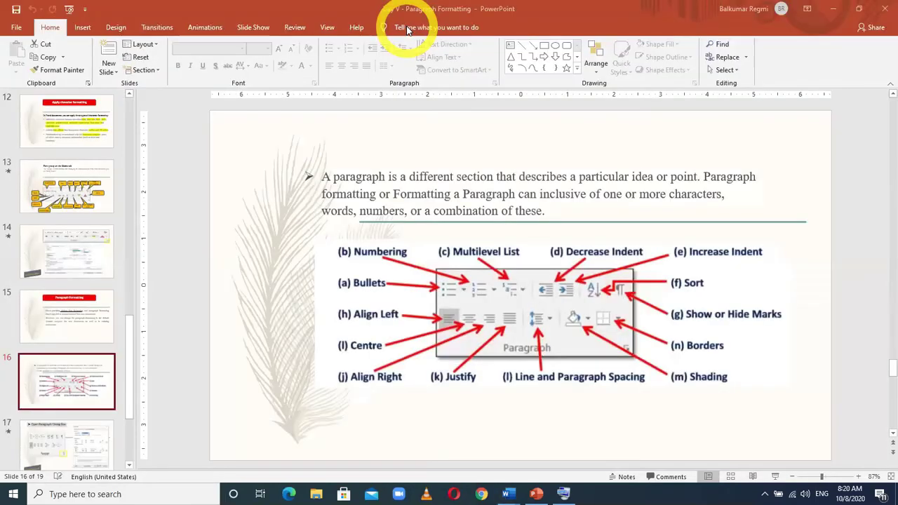
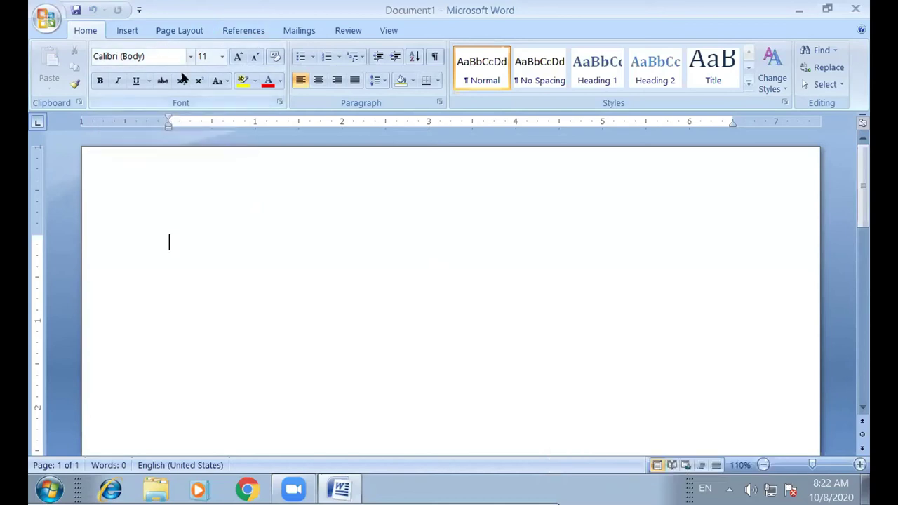
- In the blank Document1, start an automatic numbered list at "1." with the text "Answer the following ....."
text(1.)
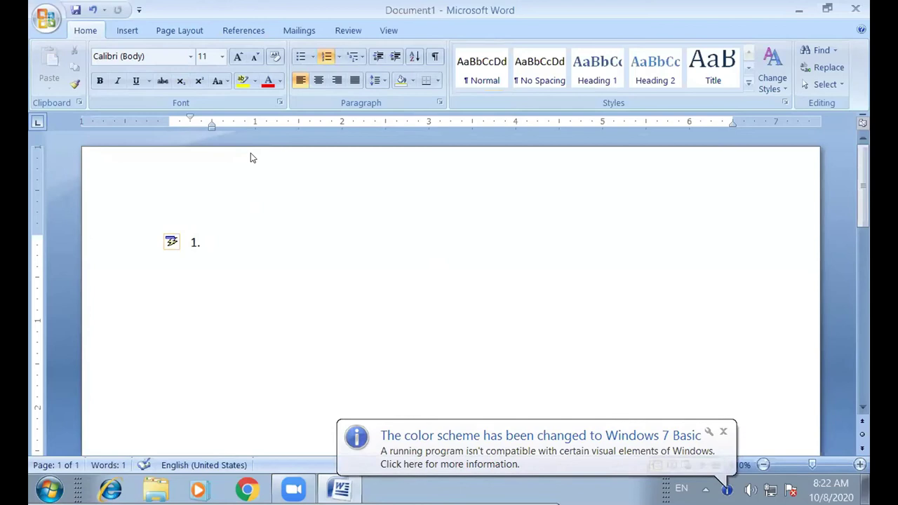
text( Answer)
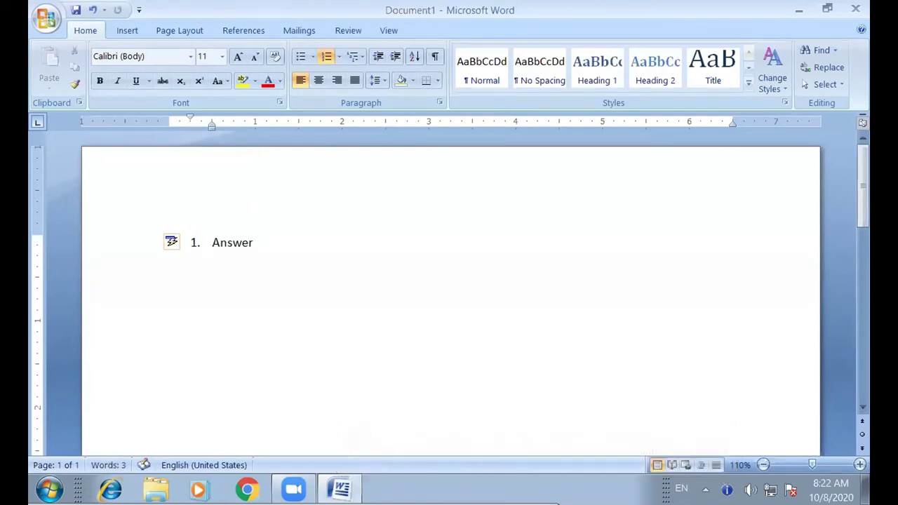
text( the followi)
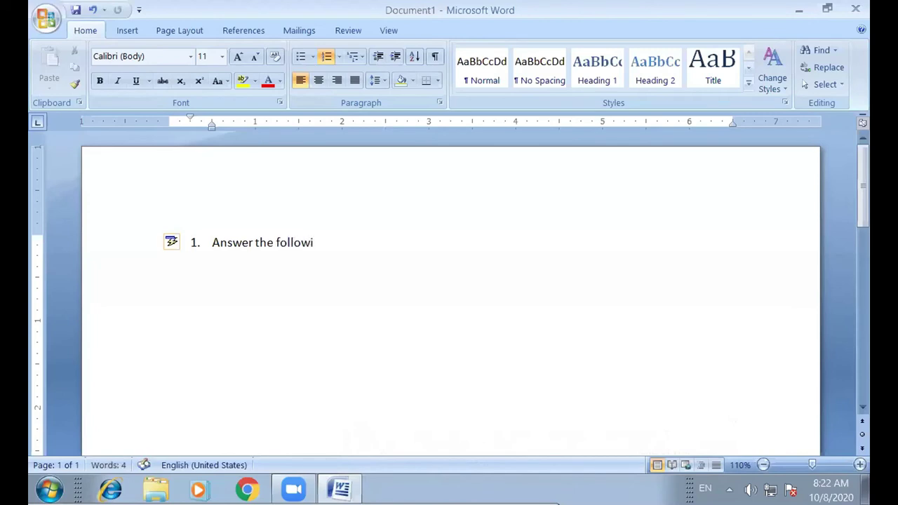
text(ng .....)
- Add second-level items a. "what is?" and b. "where is ?" below the first item
key(Return)
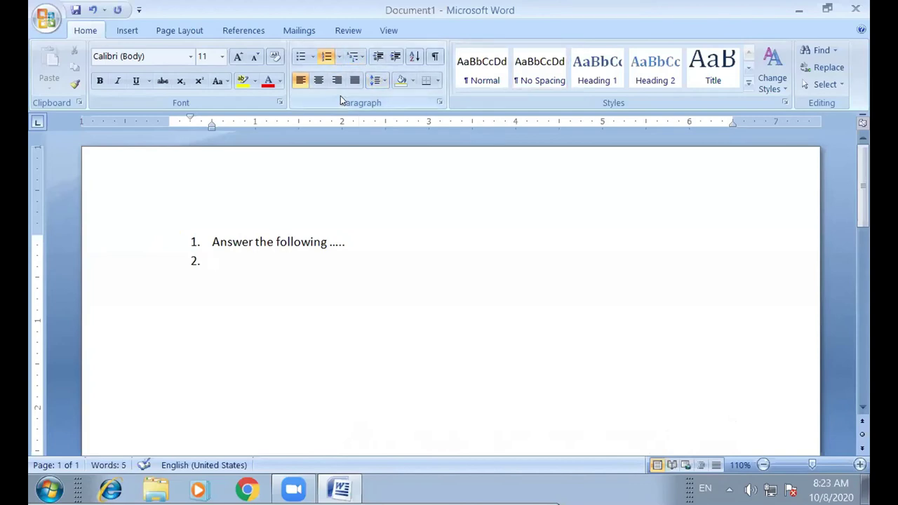
key(Tab)
key(Tab)
text(w)
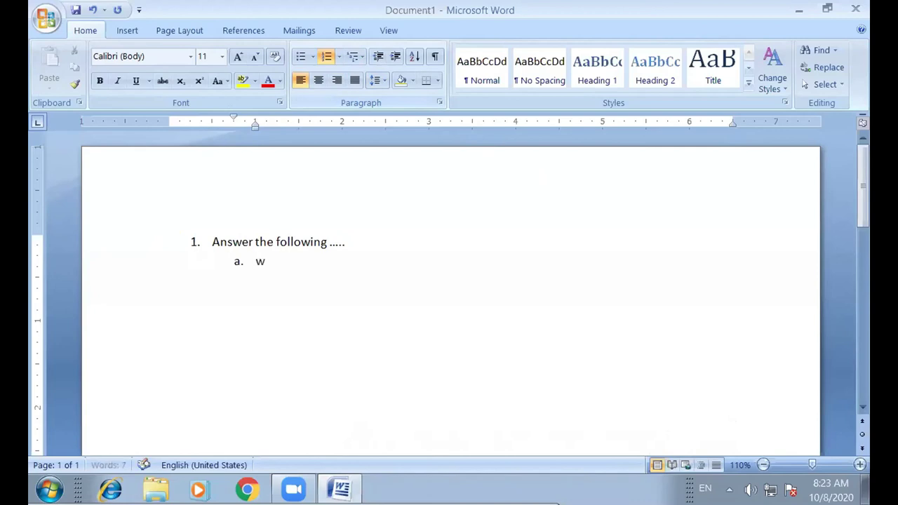
text(hat is?)
key(Return)
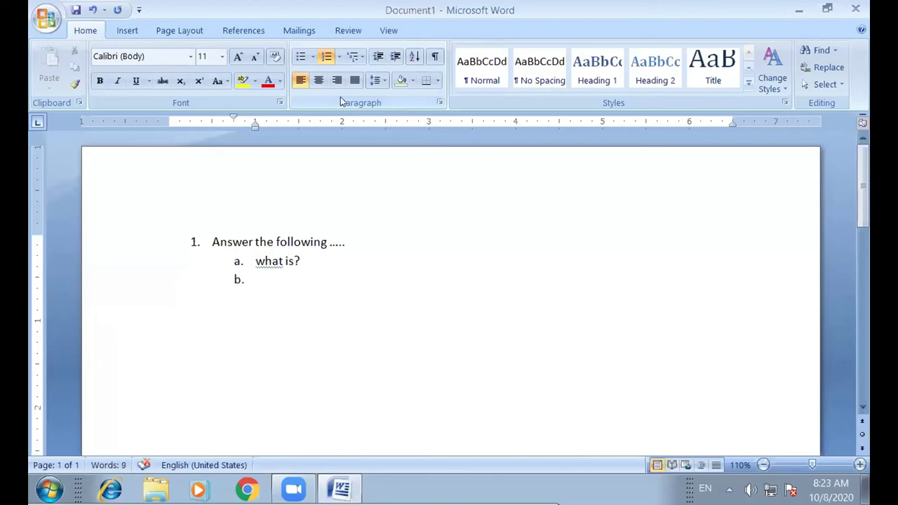
text(where is ?)
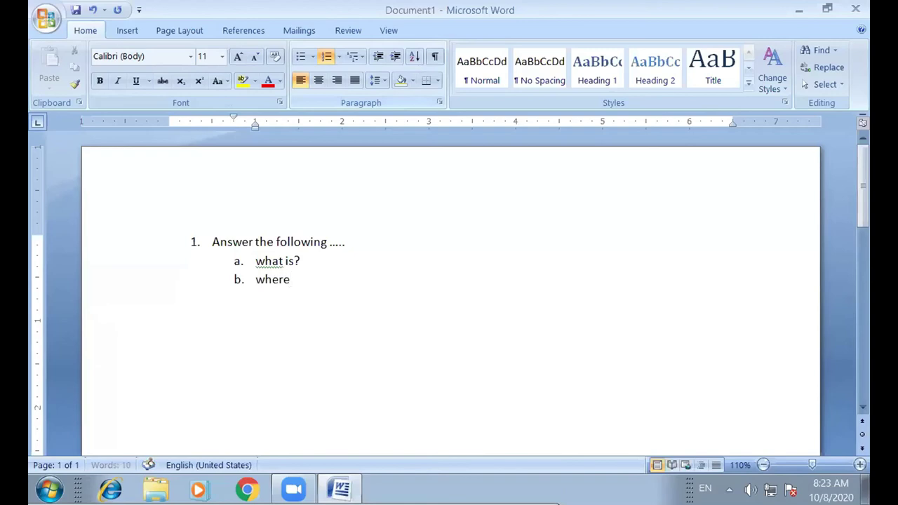
- Add second-level item c. reading "write short notes on"
key(Return)
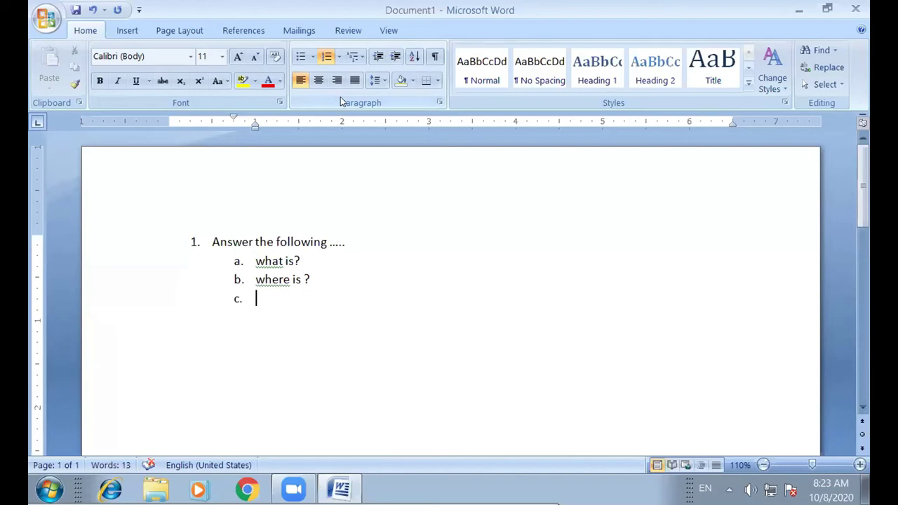
text(write short note)
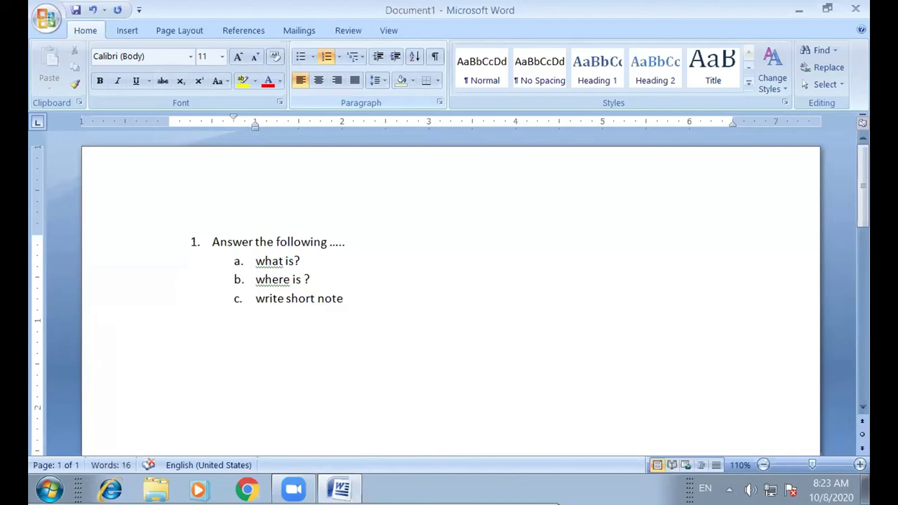
text(s on)
- Add third-level items i. "where" and ii. "when" below item c. "write short notes on"
key(Return)
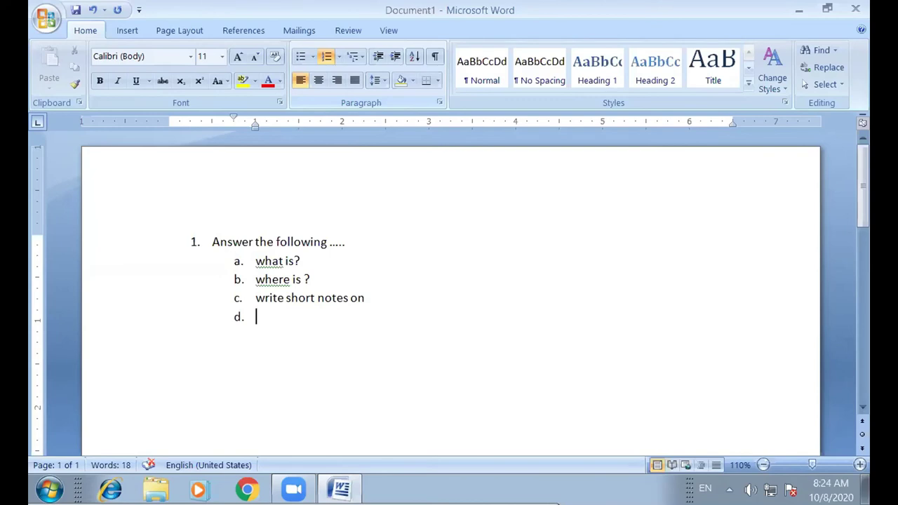
key(Tab)
text(wher)
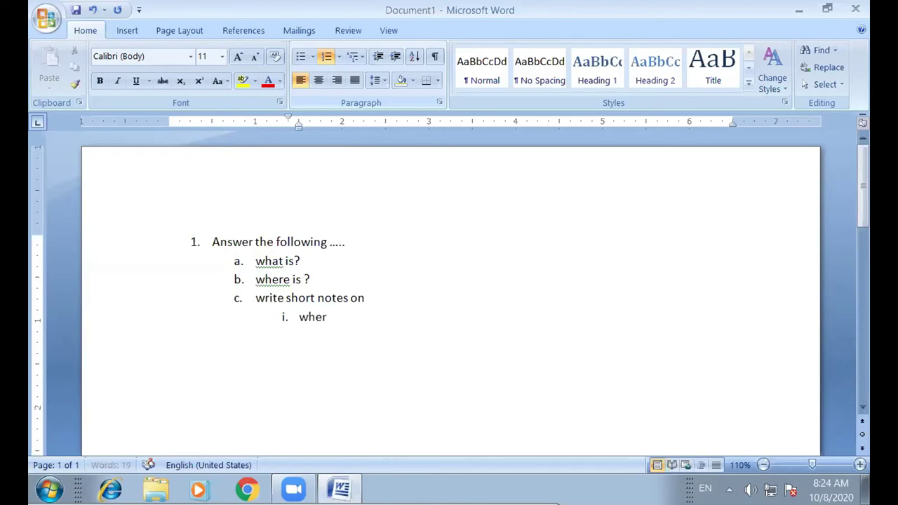
text(e)
key(Return)
text(when)
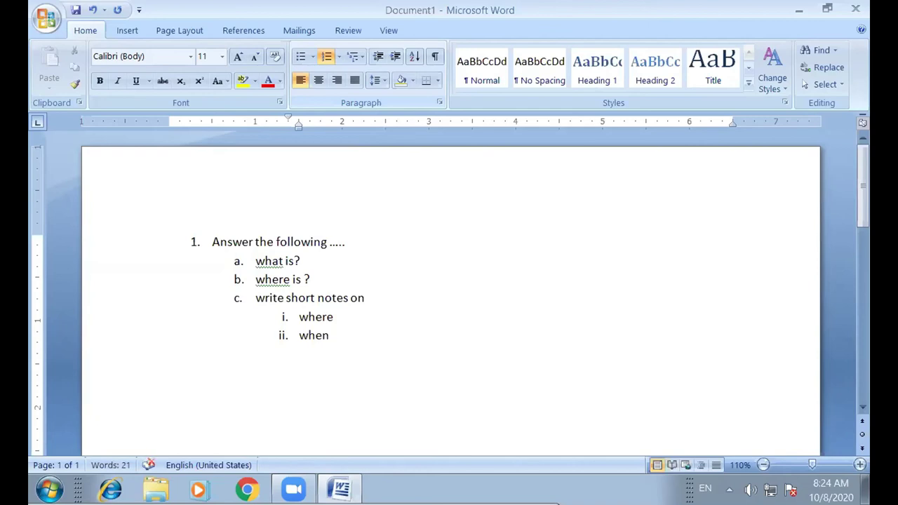
- Add second-level item d. "write the" and begin first-level item 2. with the text "Fill"
key(Return)
key(shift+Tab)
text(write)
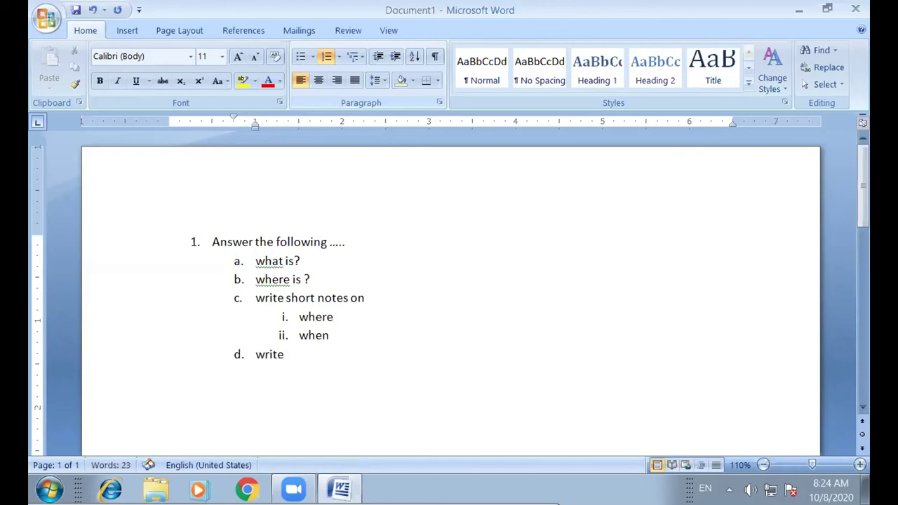
text( the)
key(Return)
key(shift+Tab)
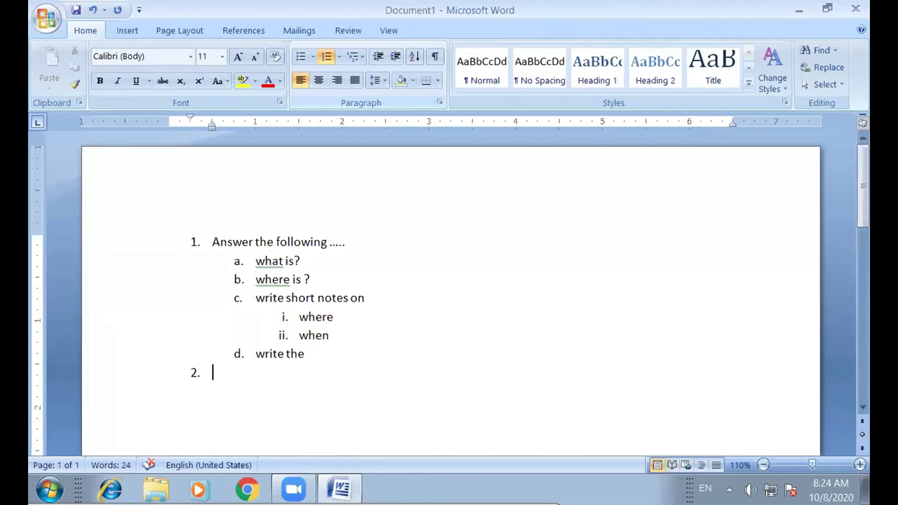
text(Fill)
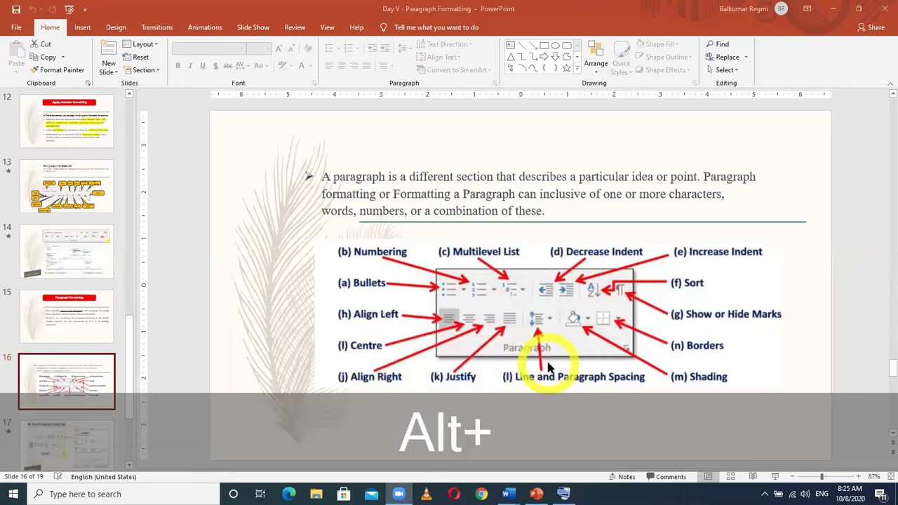
- Switch to the Word window showing Document2 and create a new blank document
key(alt+Tab)
key(alt+Tab)
key(alt+Tab)
key(alt+Tab)
key(alt+Tab)
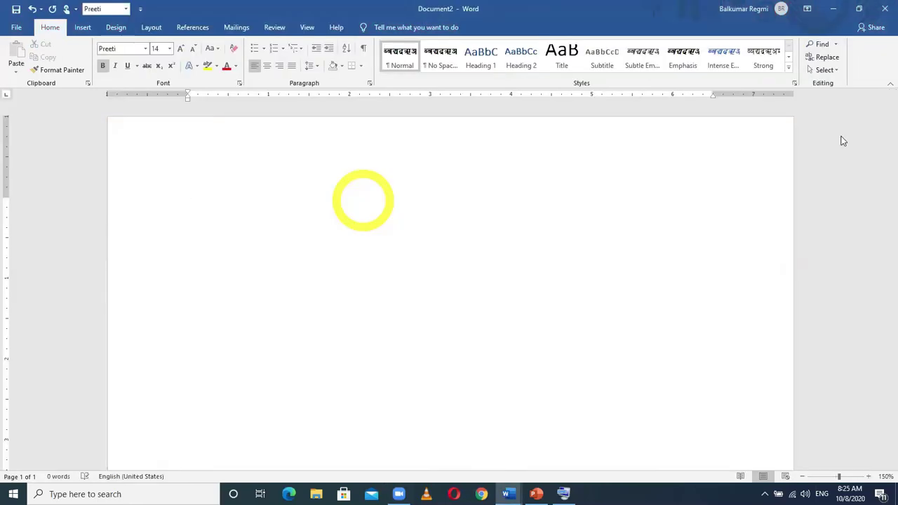
click(17, 27)
click(44, 78)
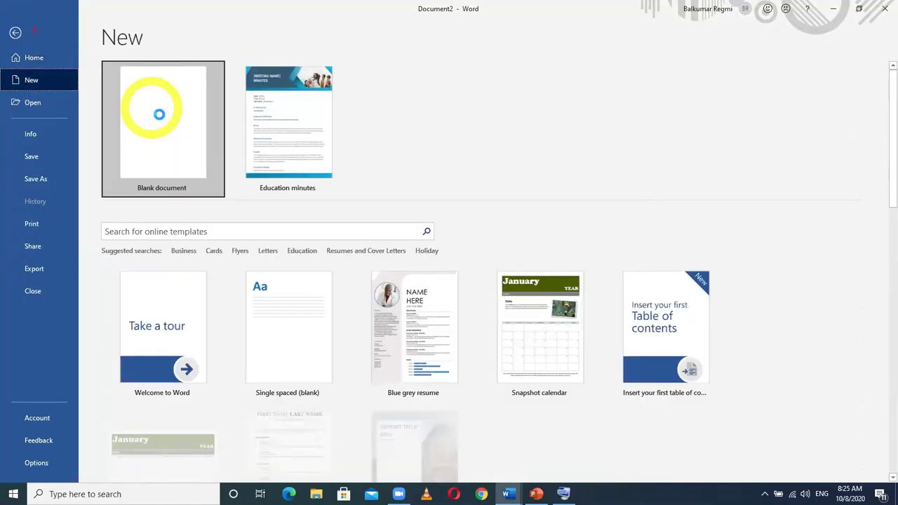
click(161, 113)
- Generate one sample paragraph with =rand(1) and enlarge all text to 16 pt
text(=rand()
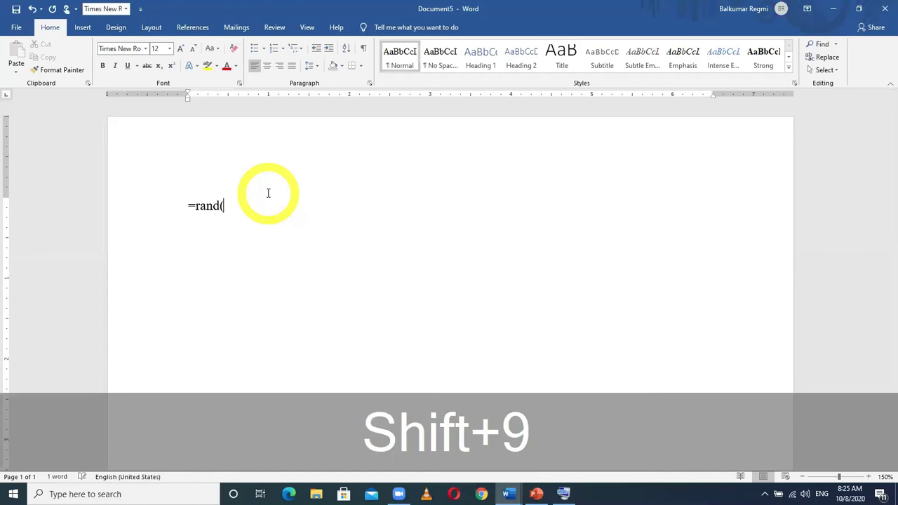
text(1))
key(Return)
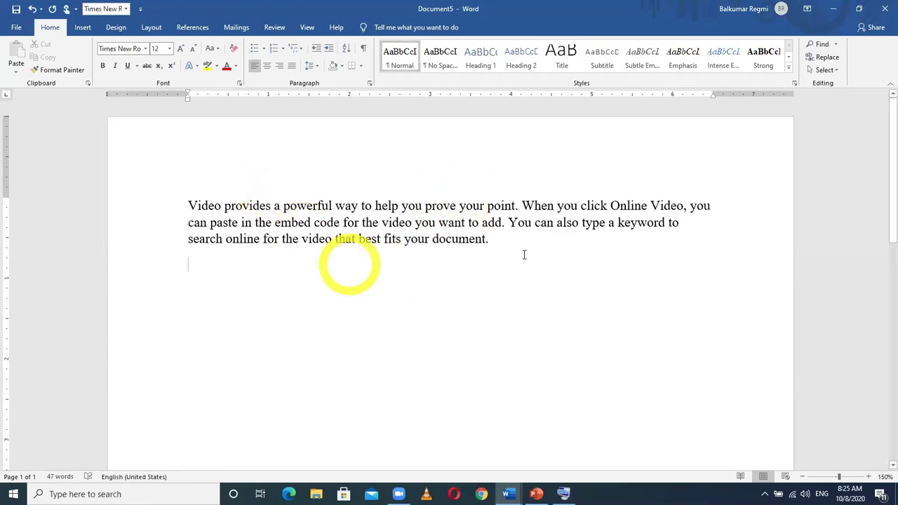
key(ctrl+a)
key(ctrl+shift+period)
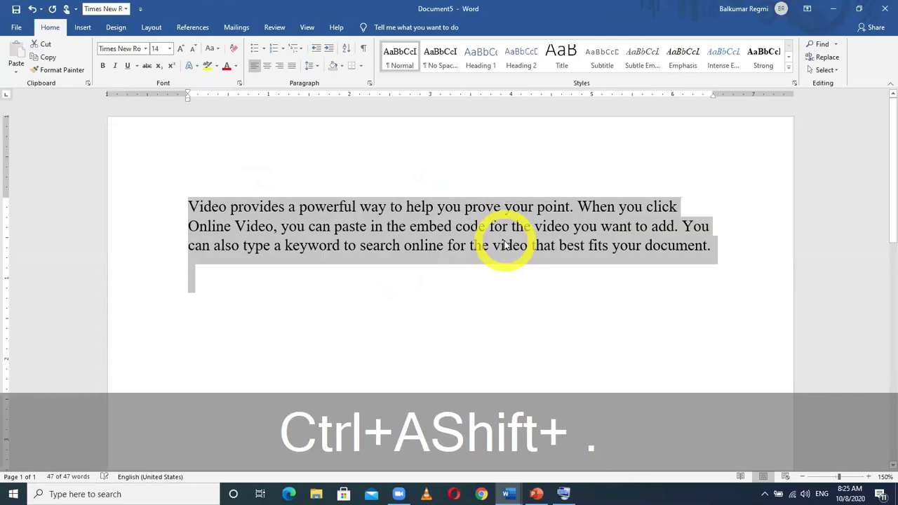
key(ctrl+shift+period)
click(382, 282)
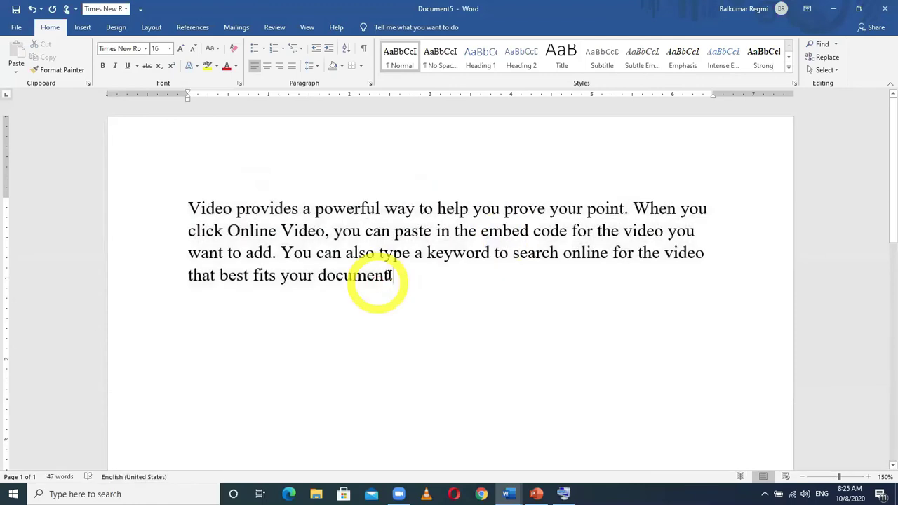
- Apply centre, right and left alignment in turn to the whole sample paragraph, ending with Justify
drag(375, 273, 146, 218)
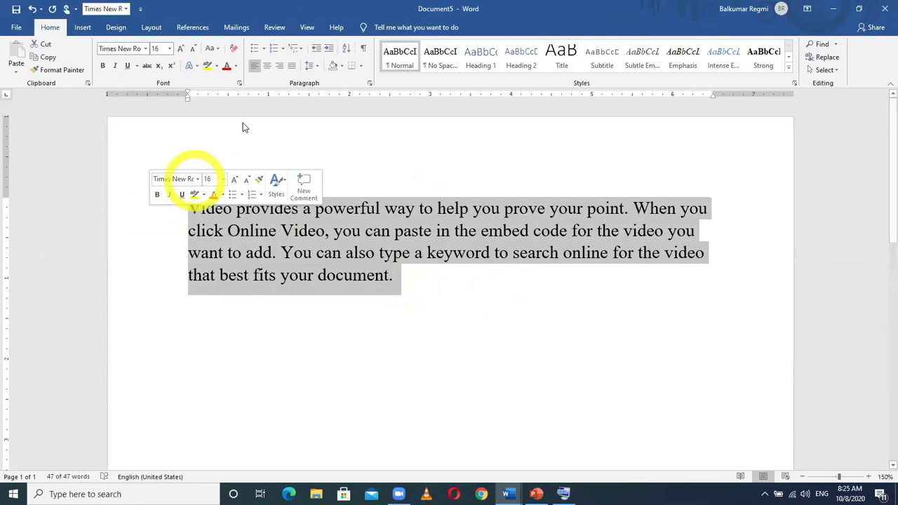
click(266, 65)
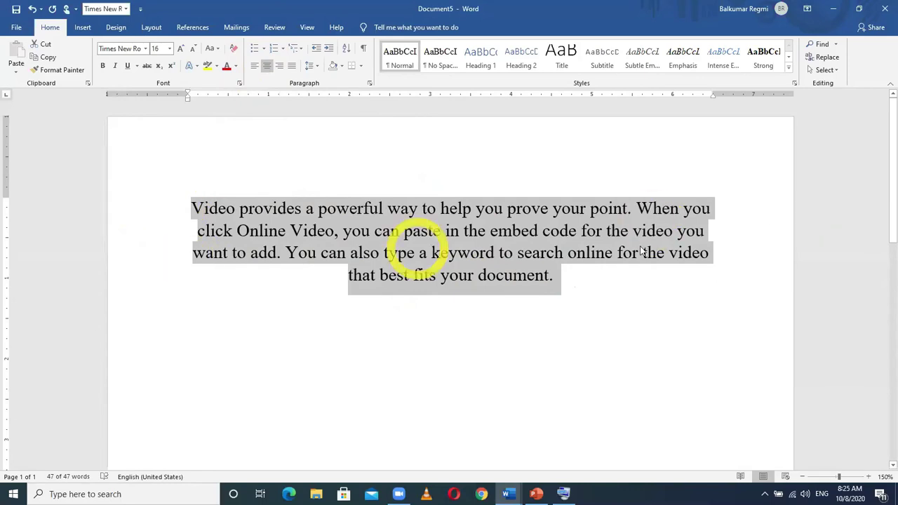
click(279, 66)
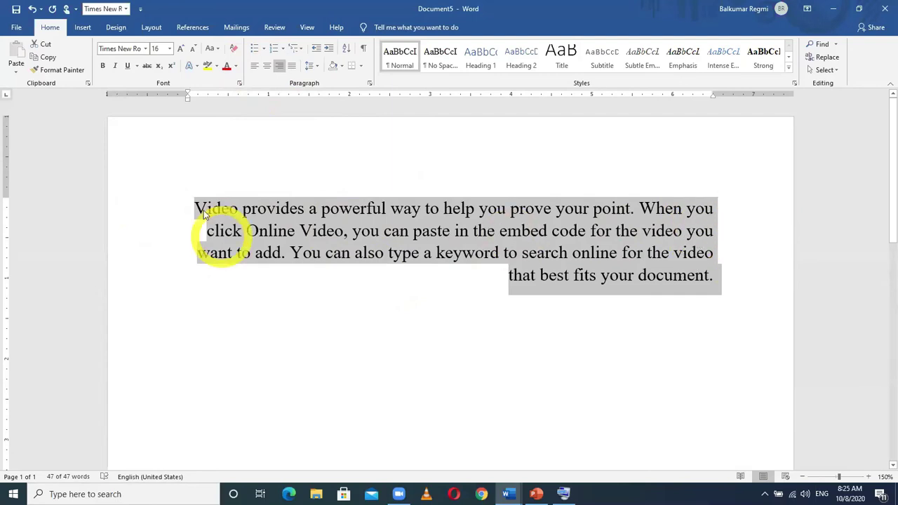
click(254, 65)
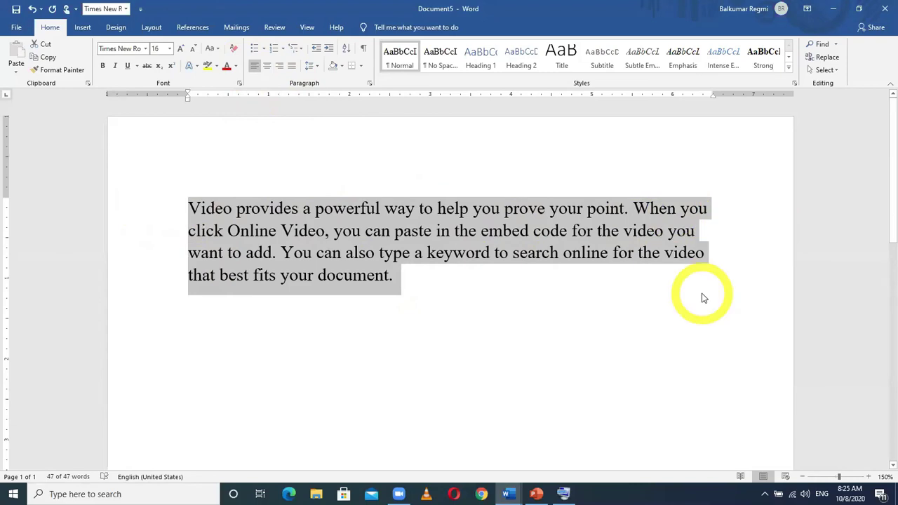
click(292, 66)
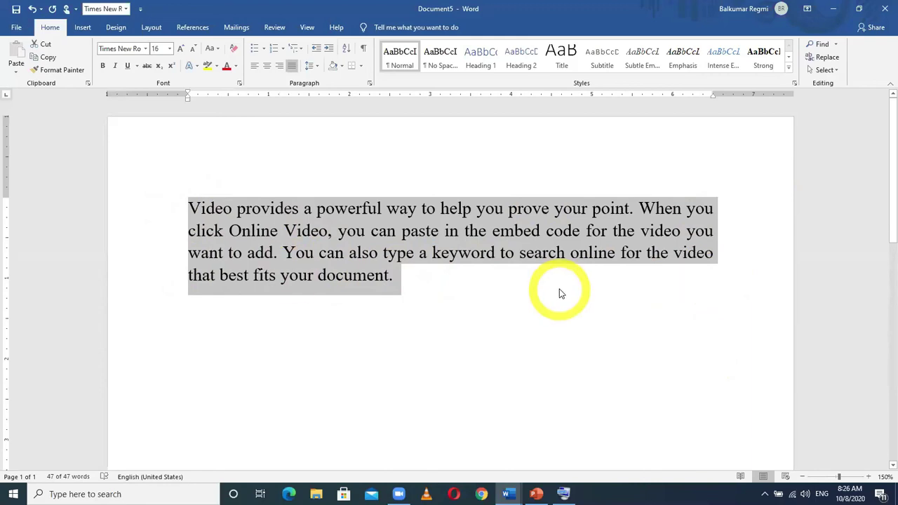
- Cycle the paragraph through right, centre and left alignment again and return it to justified
click(280, 67)
click(265, 68)
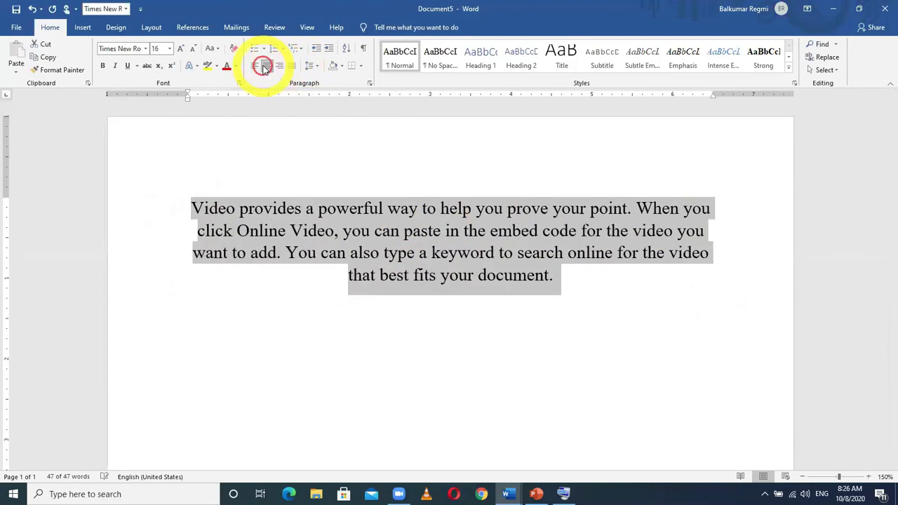
click(253, 67)
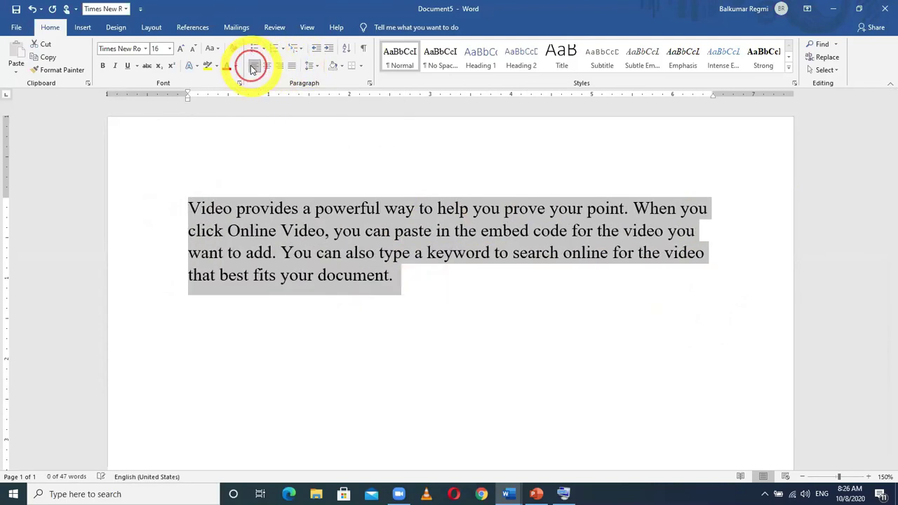
click(291, 66)
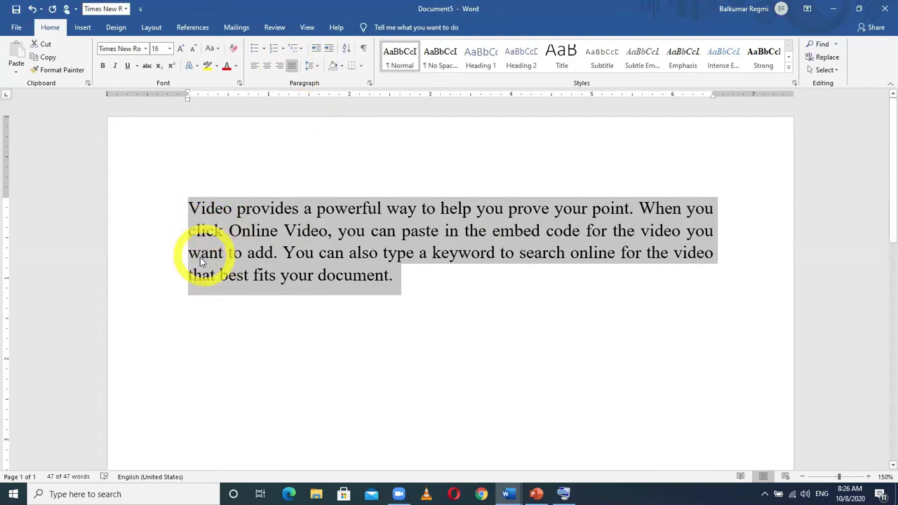
- Try 2.0 line spacing on the selected paragraph, and set it back to 1.0
click(316, 66)
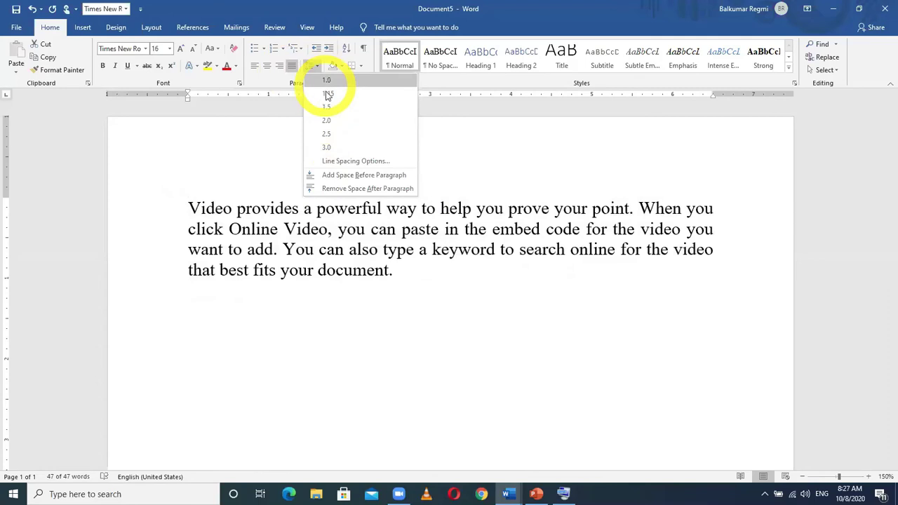
click(327, 122)
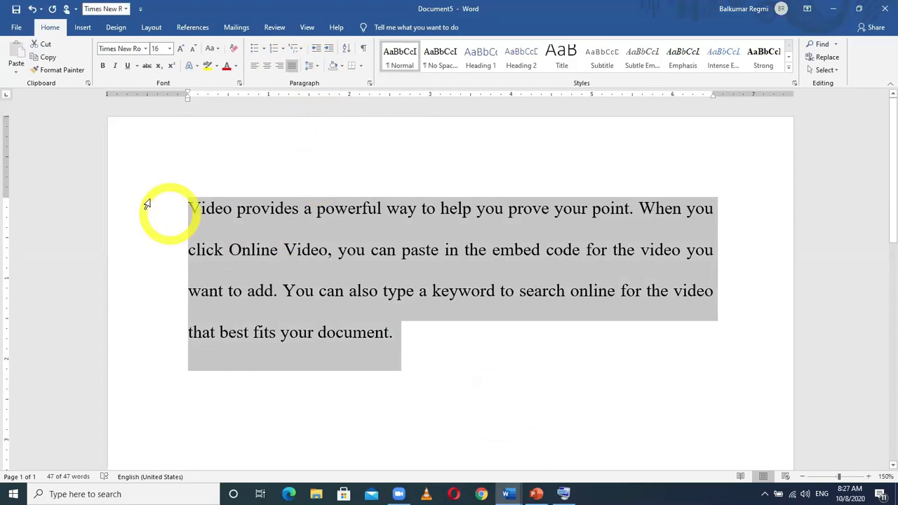
click(316, 68)
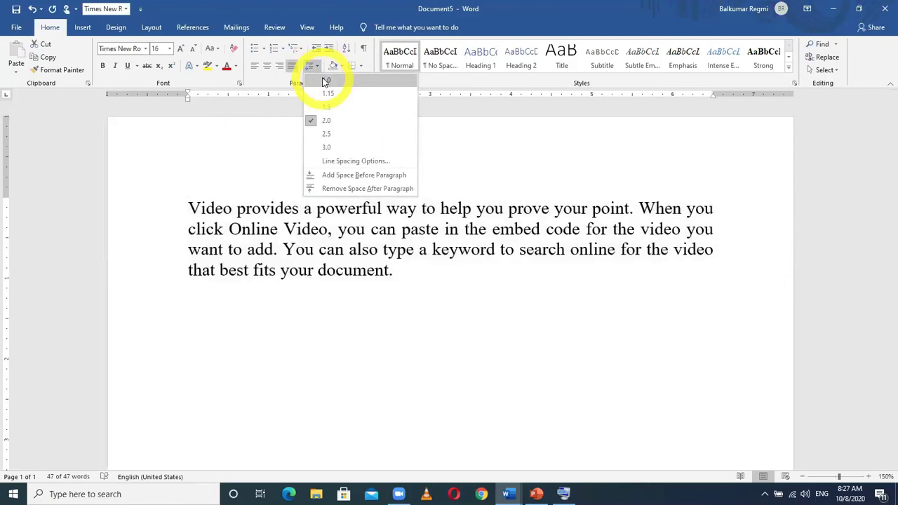
click(325, 82)
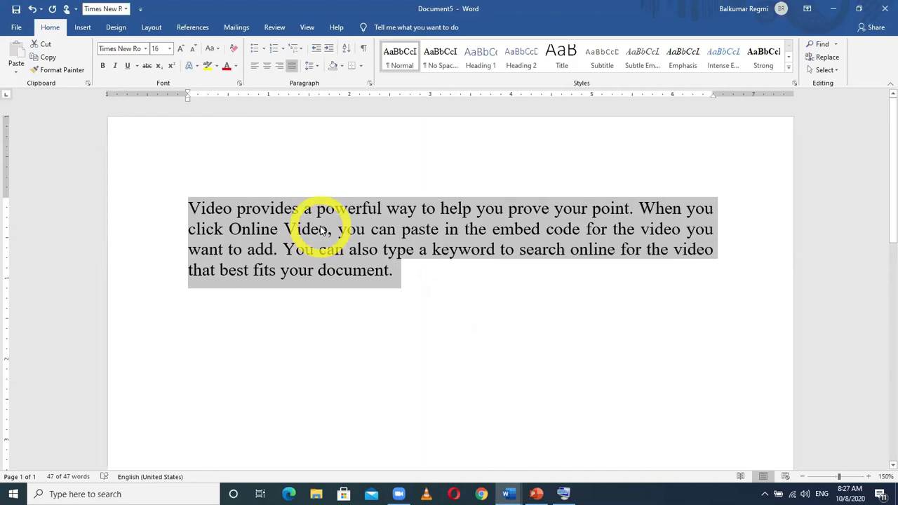
- Try the Mangal heading and body fonts on the paragraph, and undo the font changes
click(145, 49)
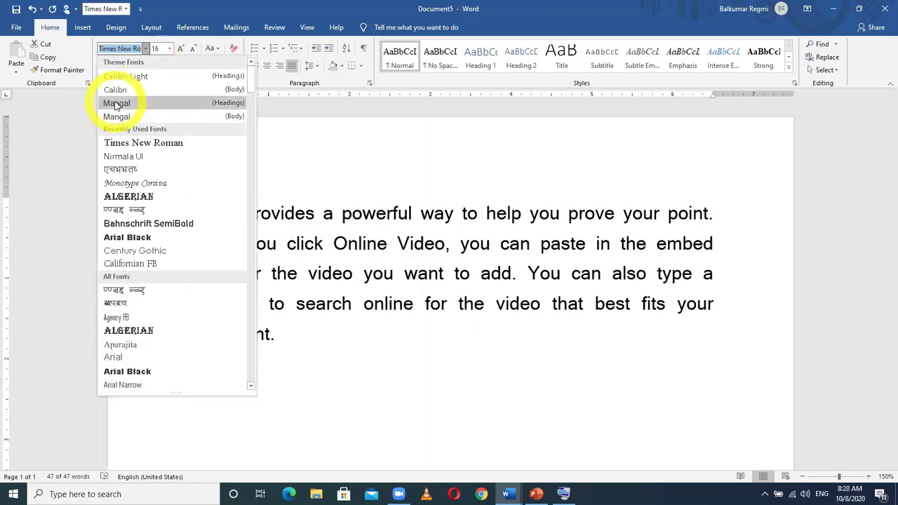
click(117, 104)
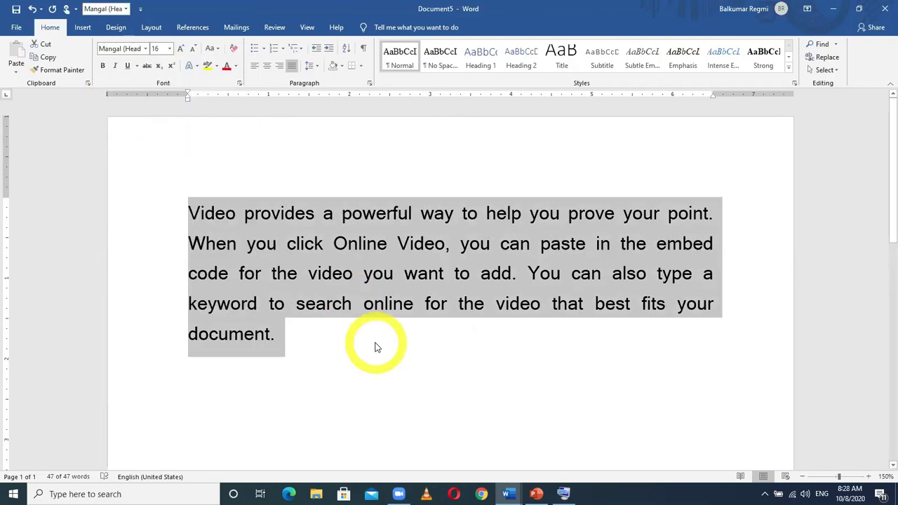
click(146, 49)
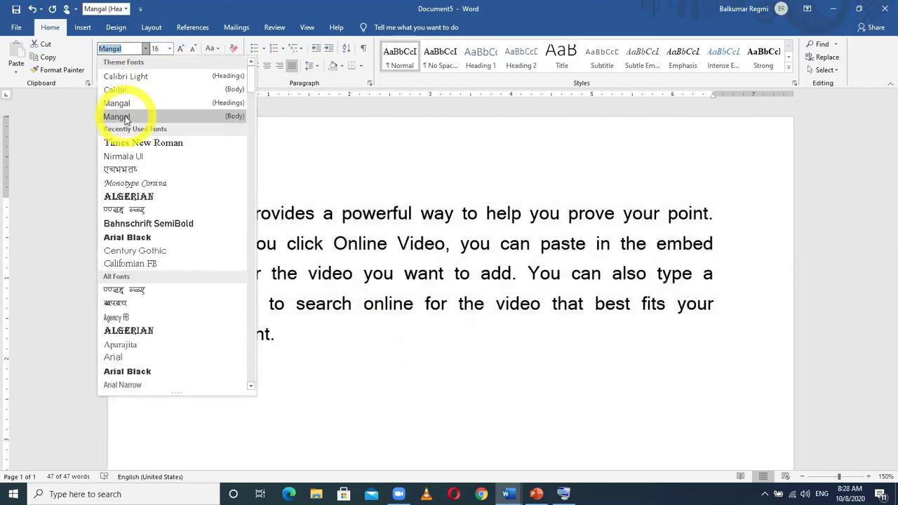
click(118, 117)
key(ctrl+a)
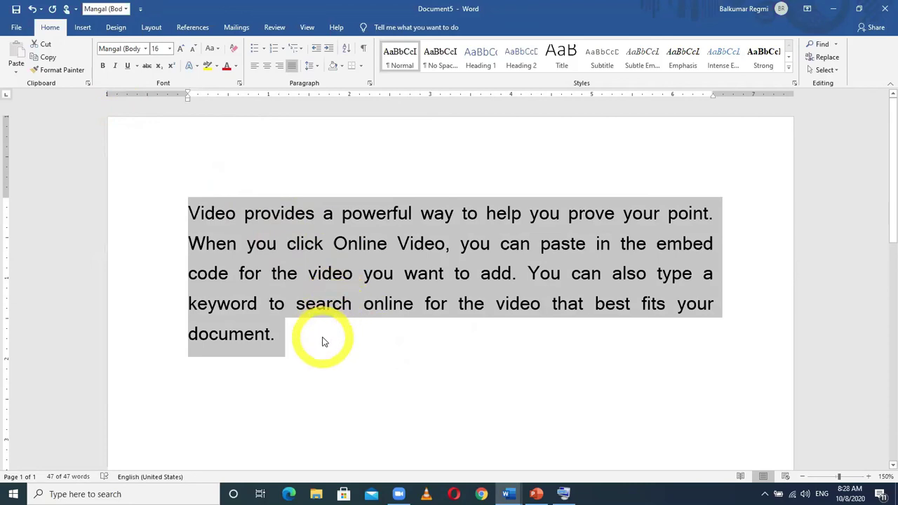
key(ctrl+z)
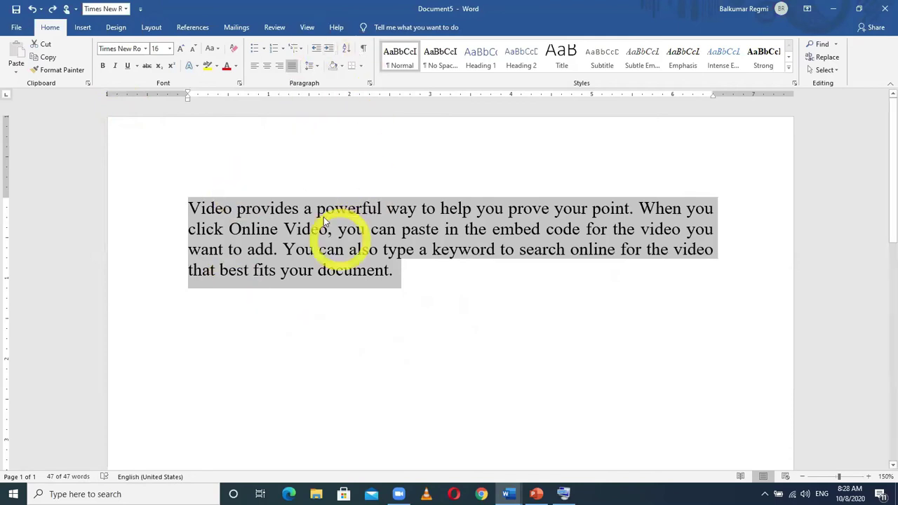
- Set the sample paragraph's line spacing to 1.5 and deselect the text
click(311, 65)
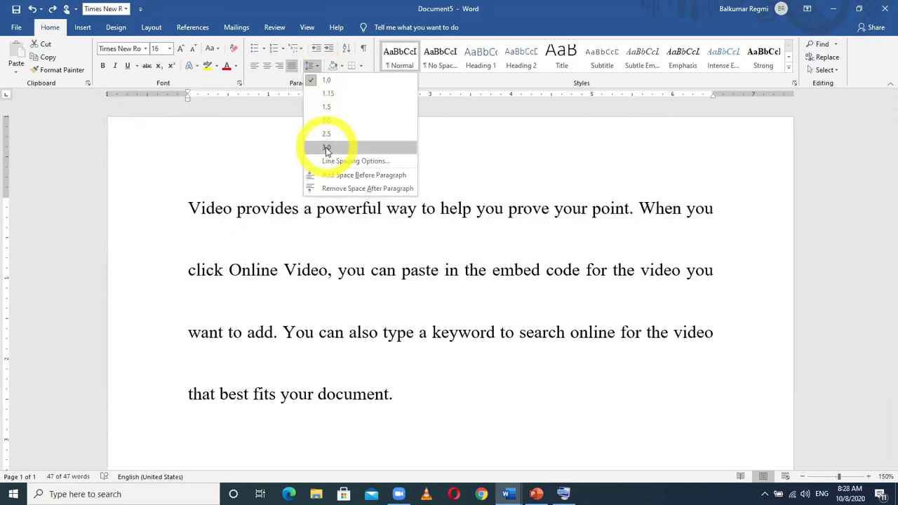
click(327, 107)
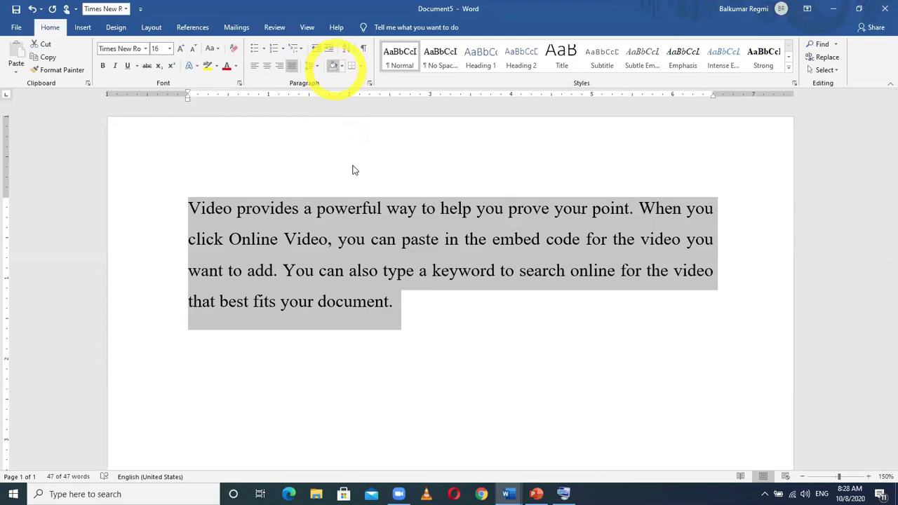
click(432, 175)
- Add a new line reading "First Terminal Examination 2077" below the sample paragraph
click(422, 306)
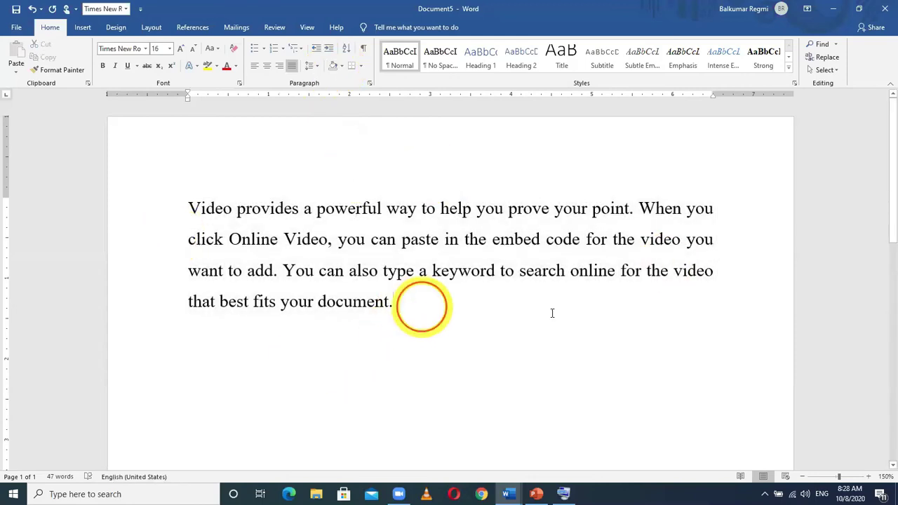
key(Return)
text(First)
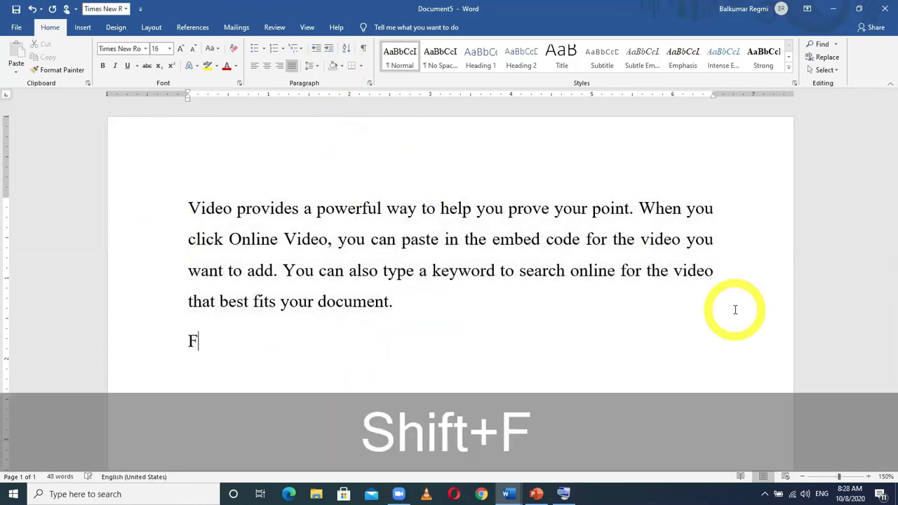
text(minla E)
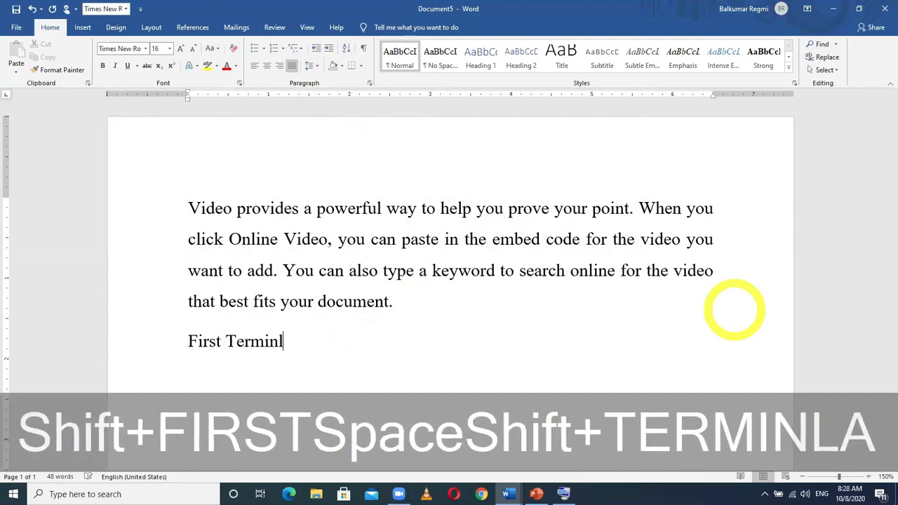
key(BackSpace)
key(BackSpace)
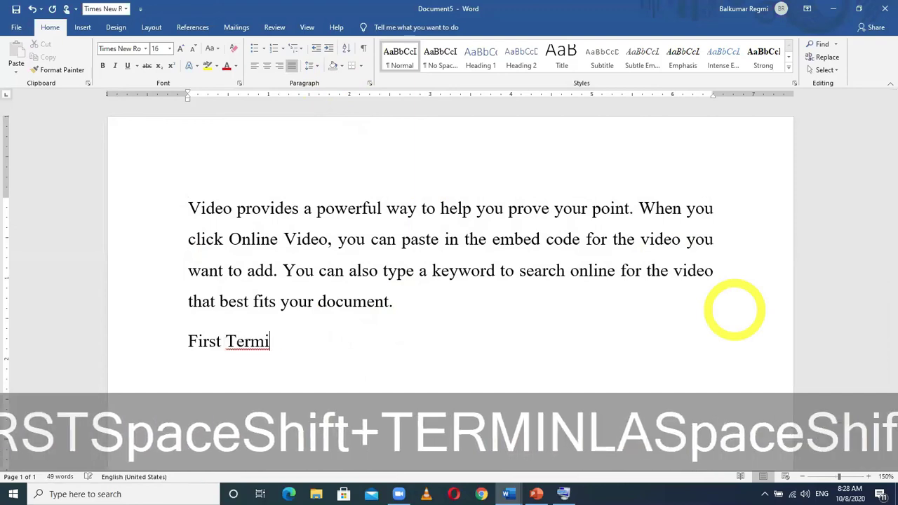
text(nal Examinaito)
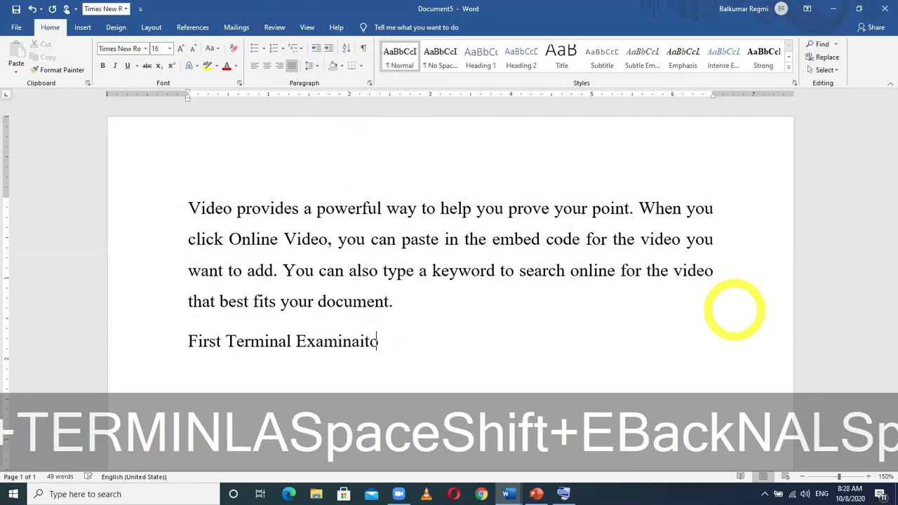
text(n ation 2077)
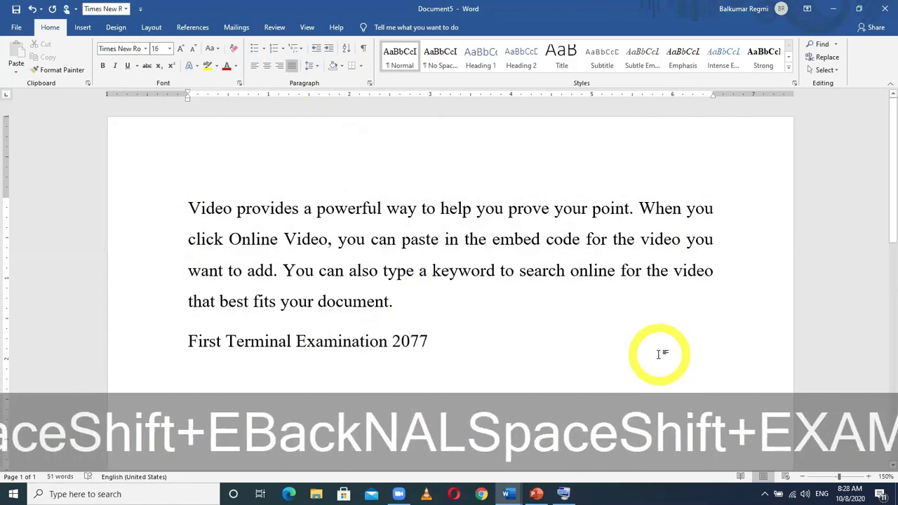
- Copy the "First Terminal Examination 2077" line and paste a duplicate directly beneath it
key(shift+Home)
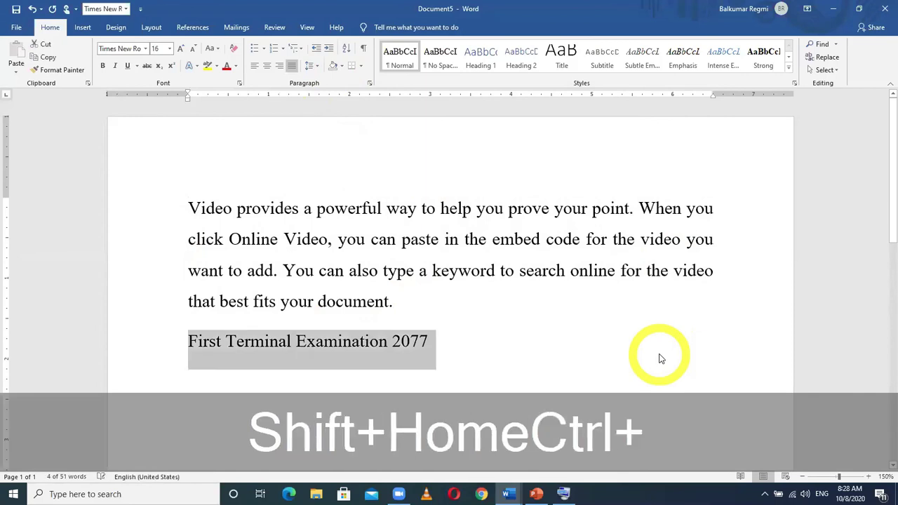
key(ctrl+c)
click(454, 343)
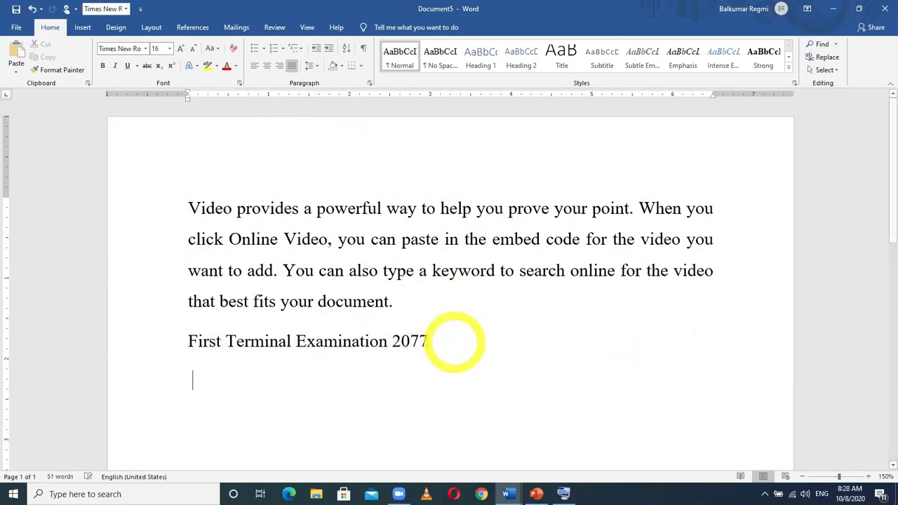
key(ctrl+v)
- Apply yellow text highlighting to the first "First Terminal Examination 2077" line and deselect it
click(444, 341)
drag(444, 340, 237, 323)
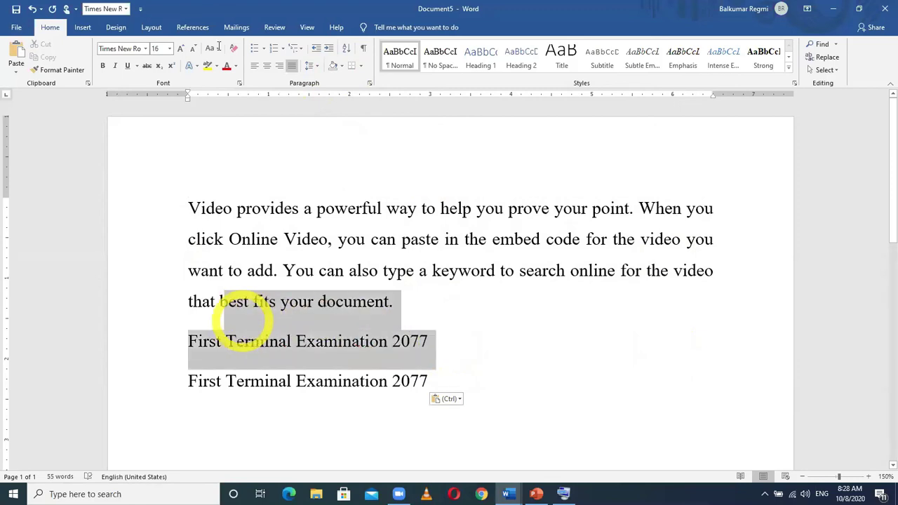
drag(239, 321, 189, 342)
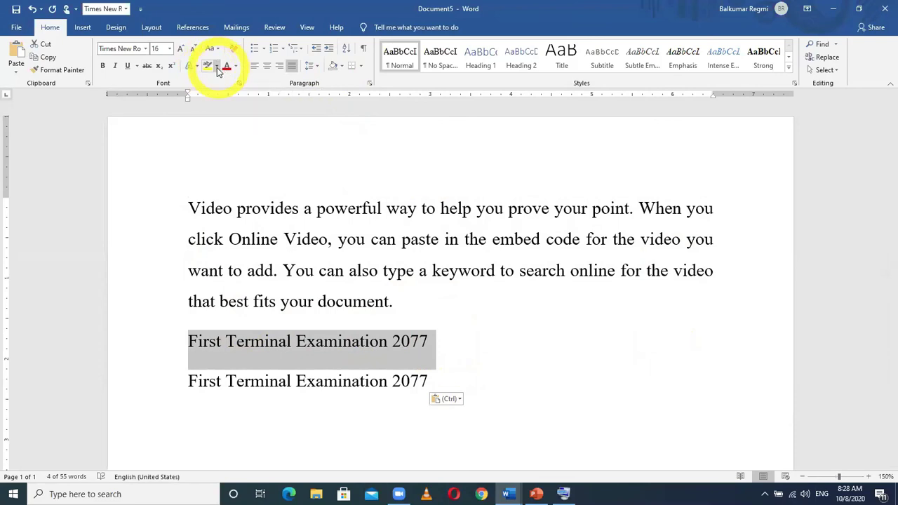
click(216, 66)
click(211, 82)
key(Left)
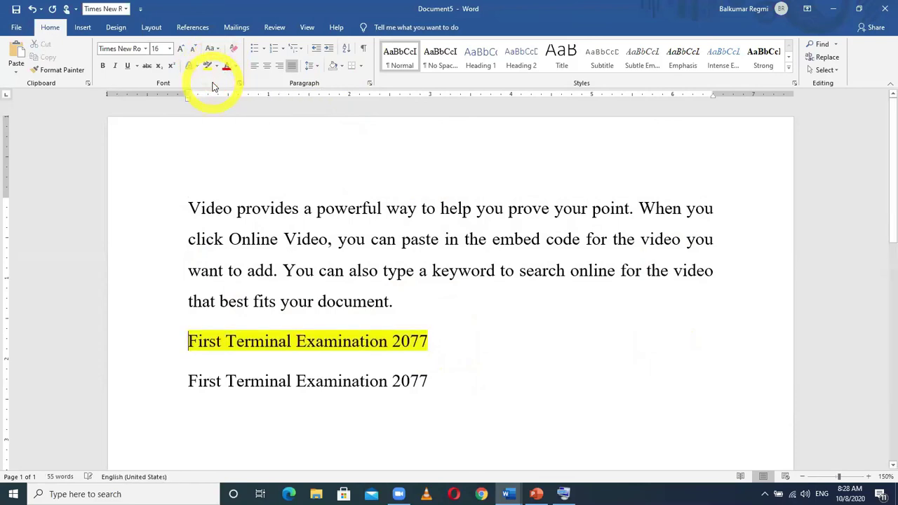
- Apply yellow paragraph shading to the second "First Terminal Examination 2077" line
drag(423, 382, 195, 381)
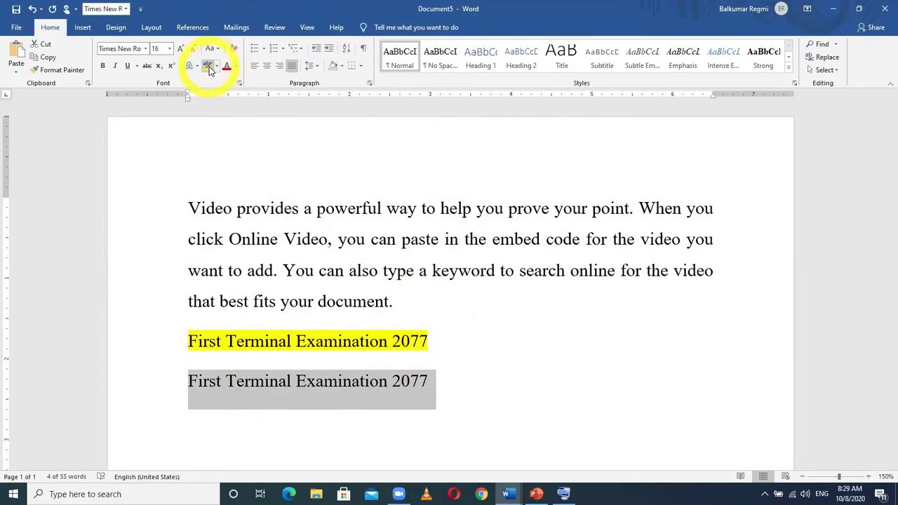
click(342, 66)
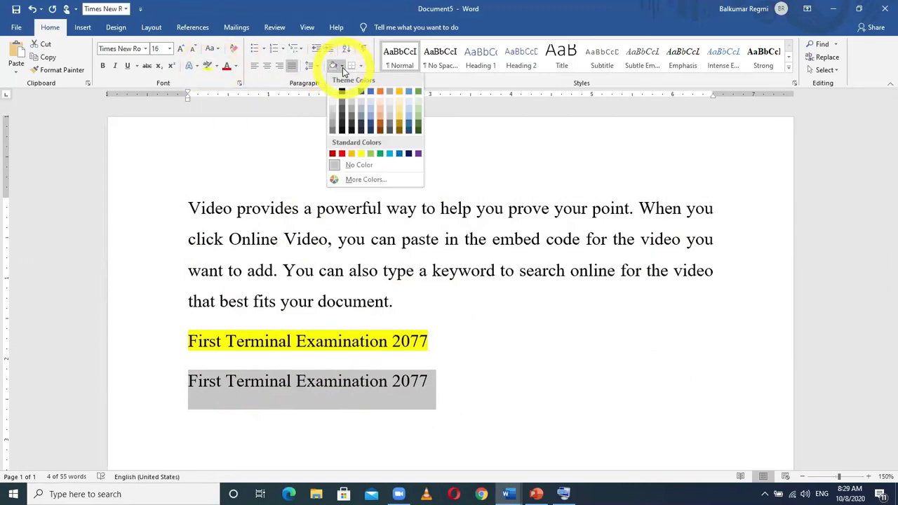
click(360, 154)
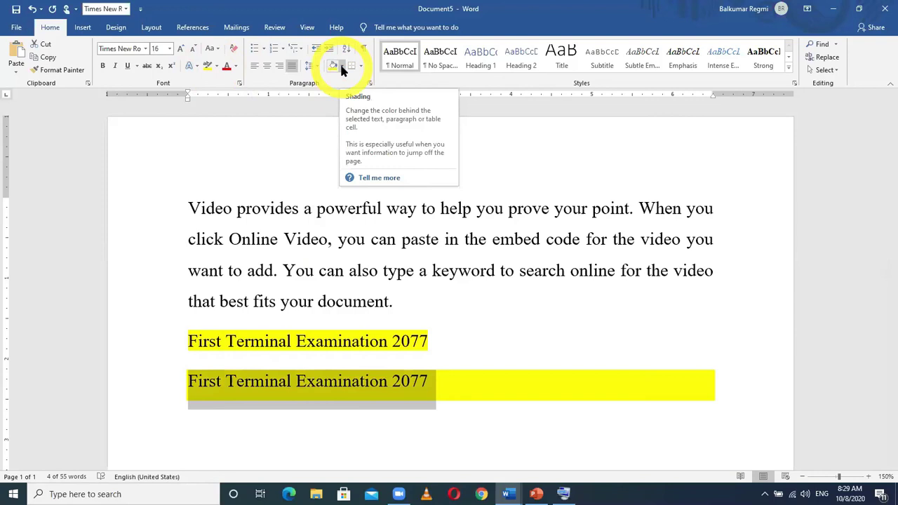
click(401, 341)
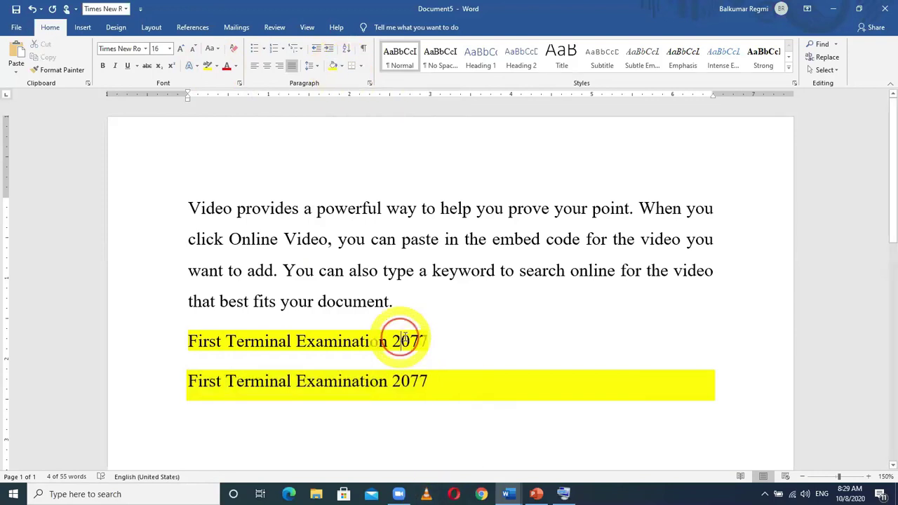
drag(432, 342, 177, 345)
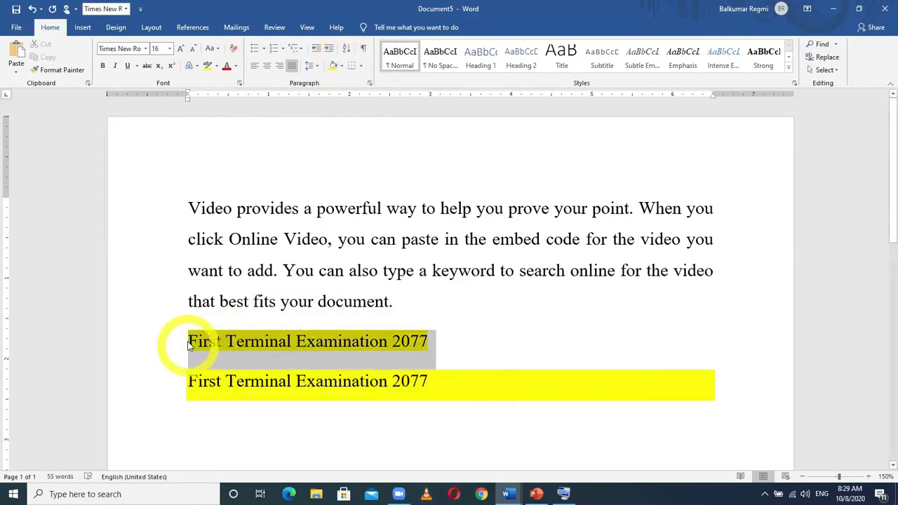
click(215, 340)
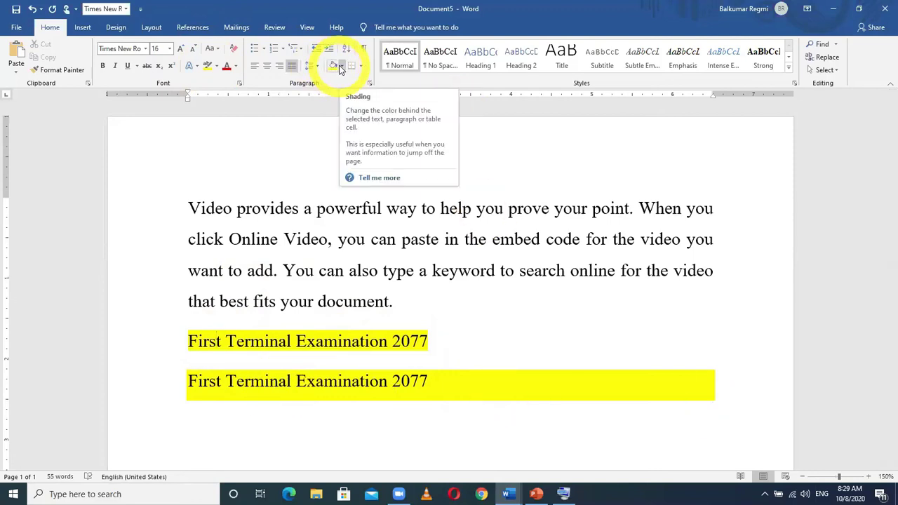
click(409, 301)
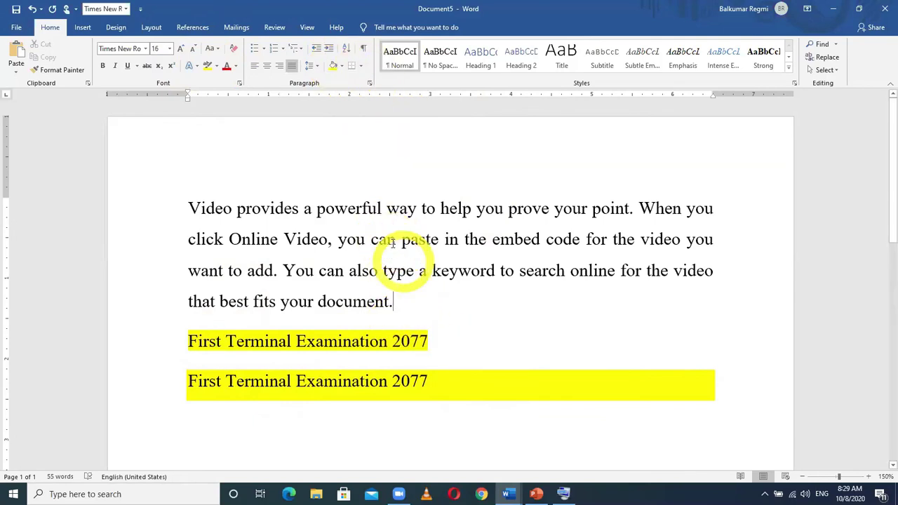
- Apply All Borders to the first two lines of the sample paragraph and deselect the text
drag(737, 245, 169, 192)
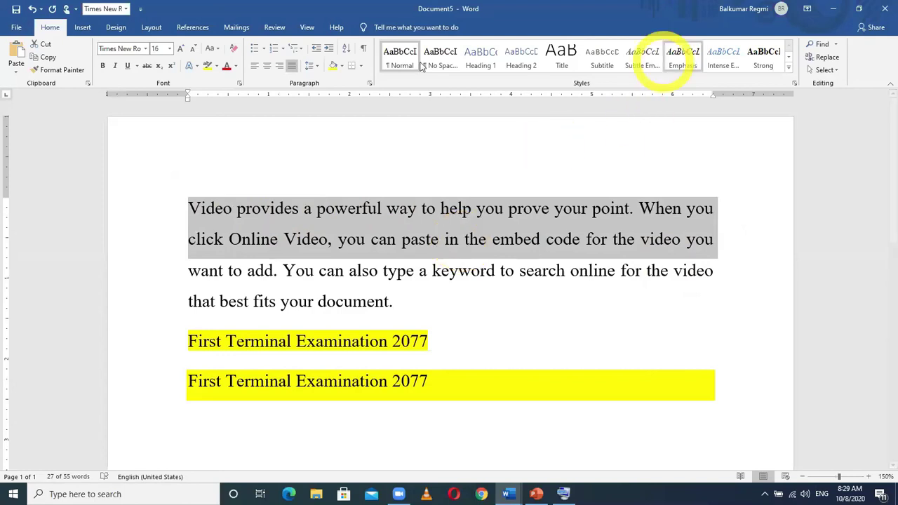
click(361, 67)
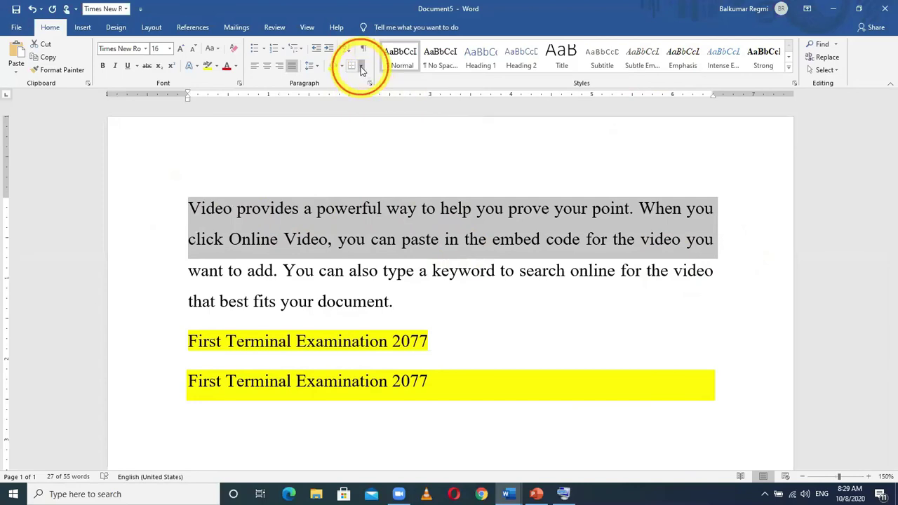
click(381, 149)
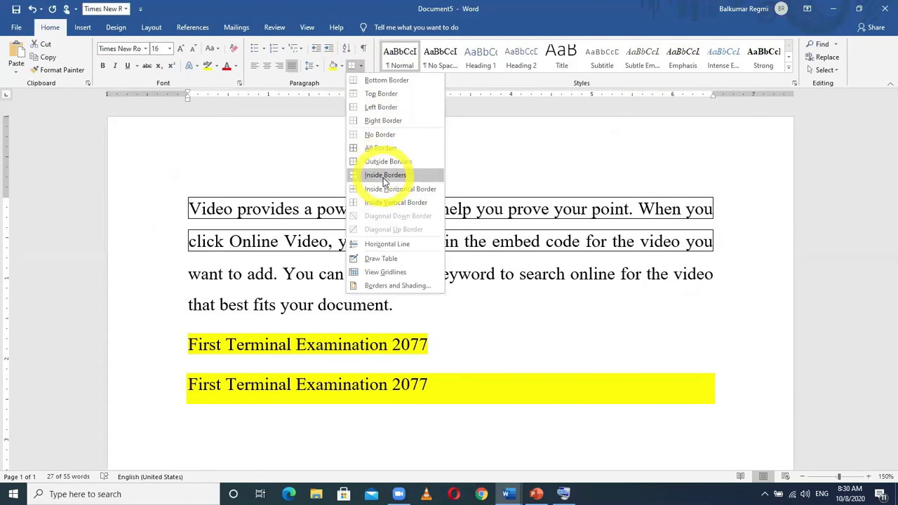
click(383, 149)
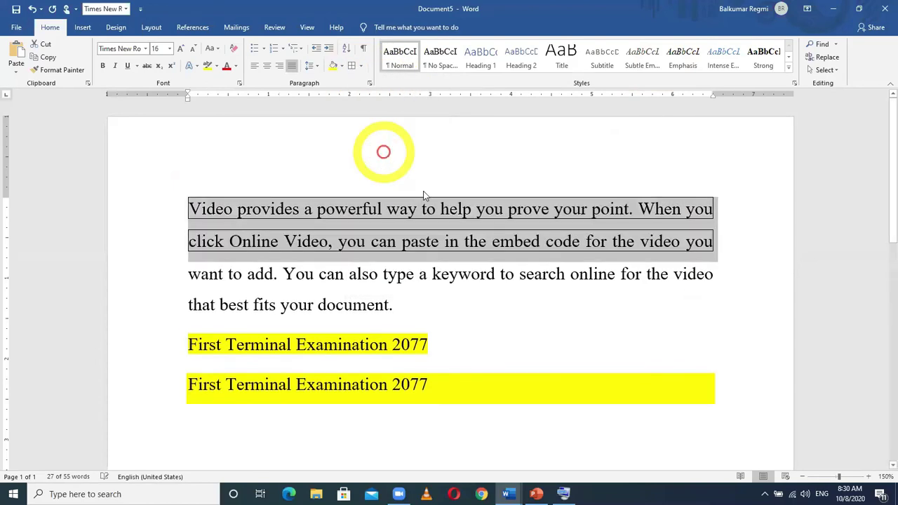
click(543, 321)
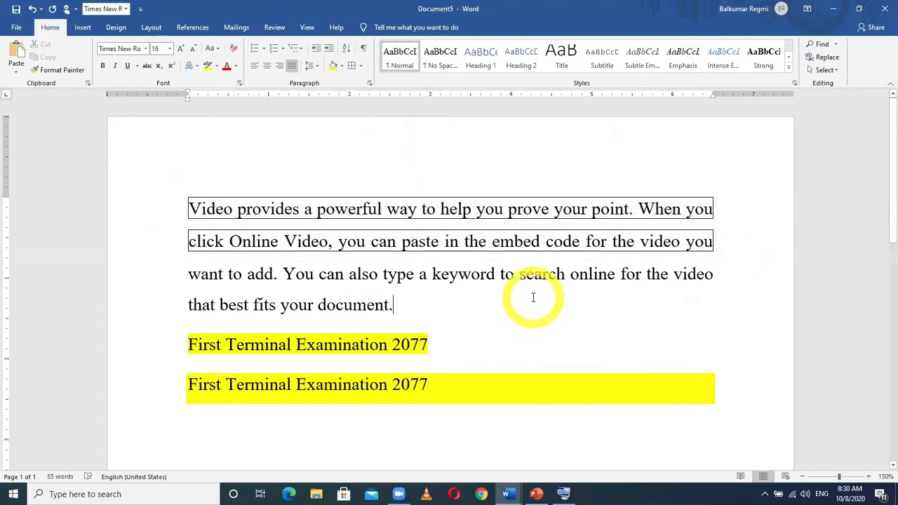
click(357, 209)
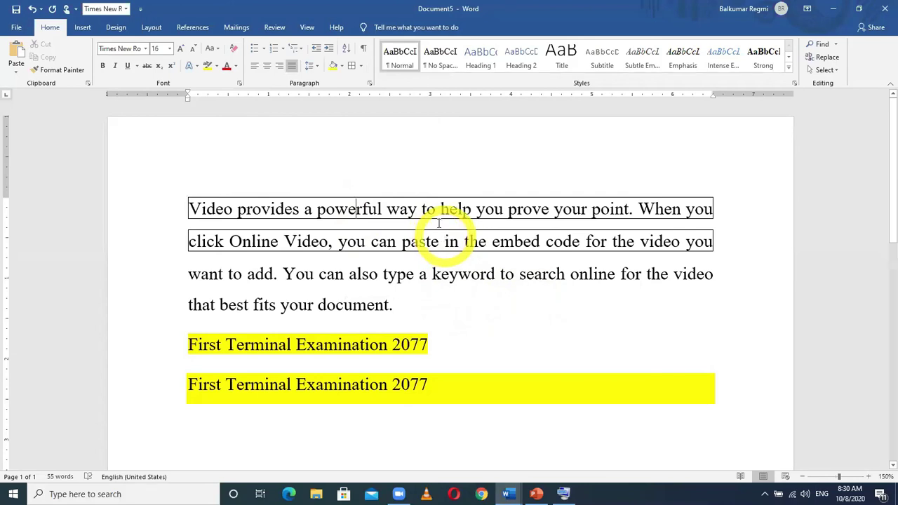
click(362, 66)
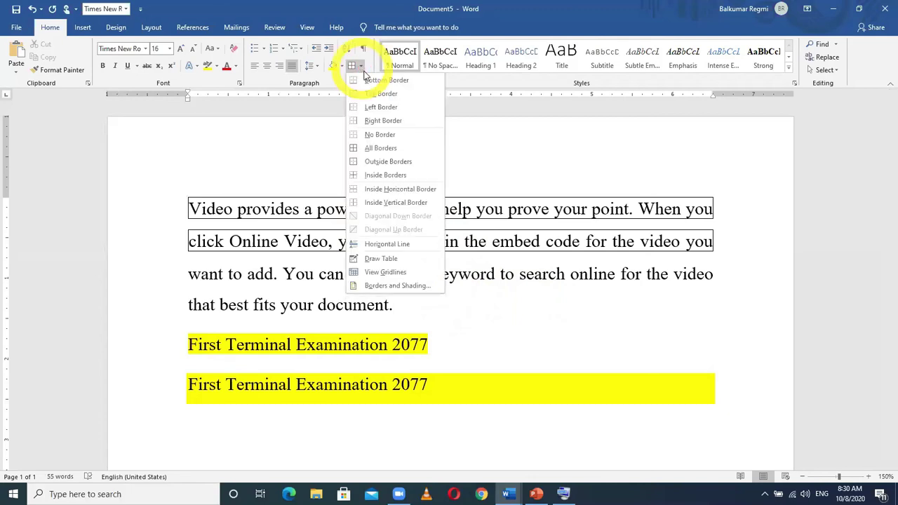
click(265, 228)
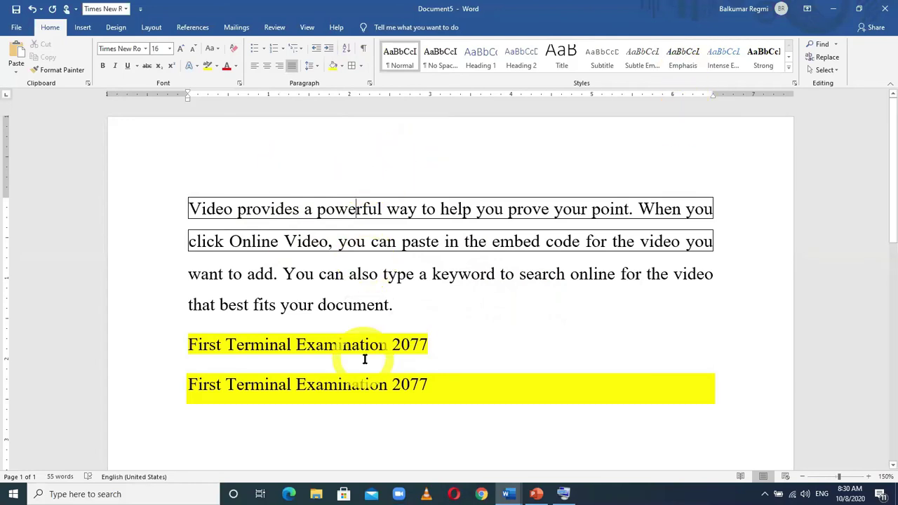
scroll(365, 363, down, 2)
drag(411, 220, 180, 105)
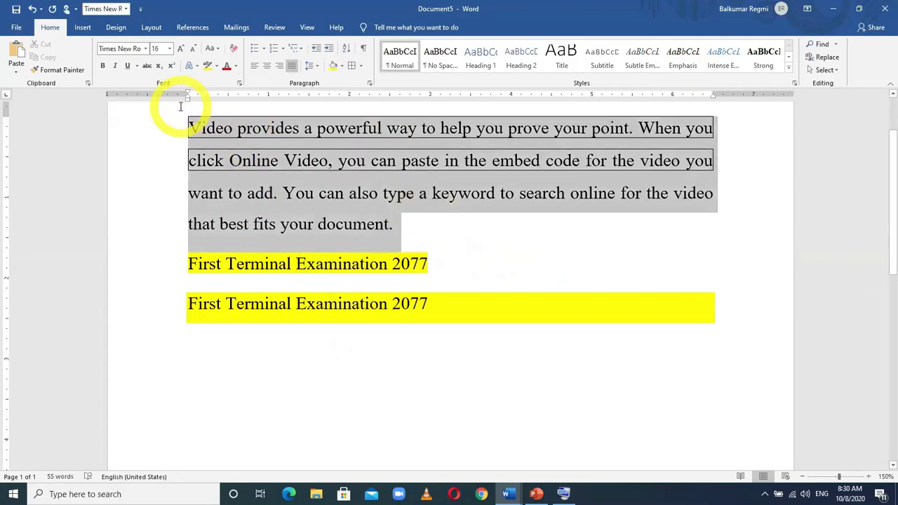
click(361, 65)
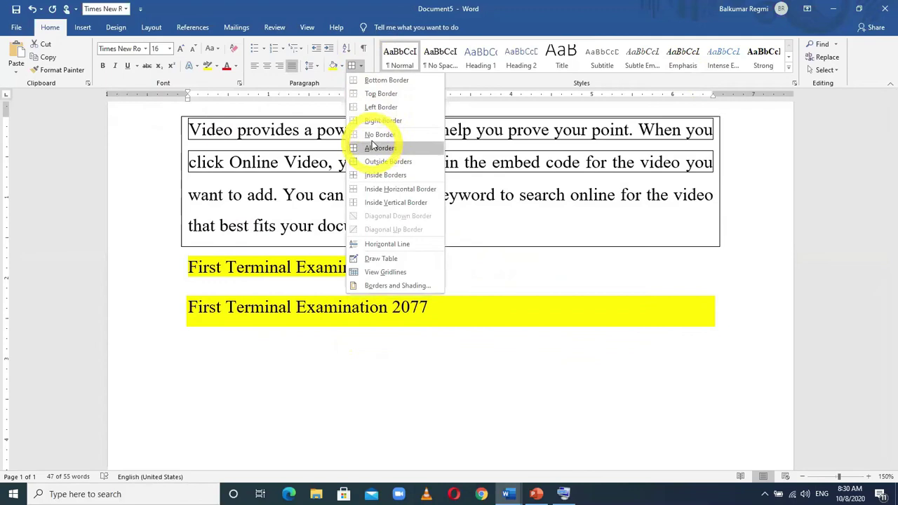
click(372, 146)
click(376, 171)
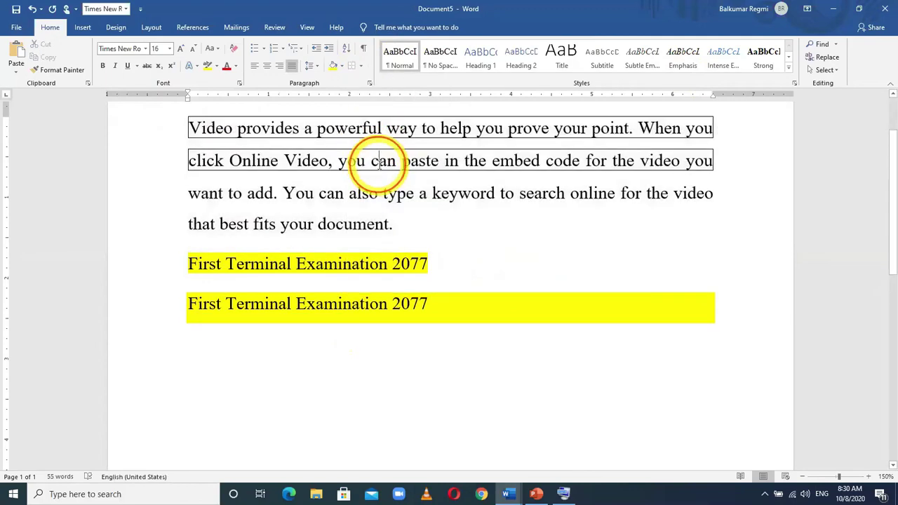
- Remove the borders from the first two lines of the sample paragraph with No Border
drag(717, 166, 212, 128)
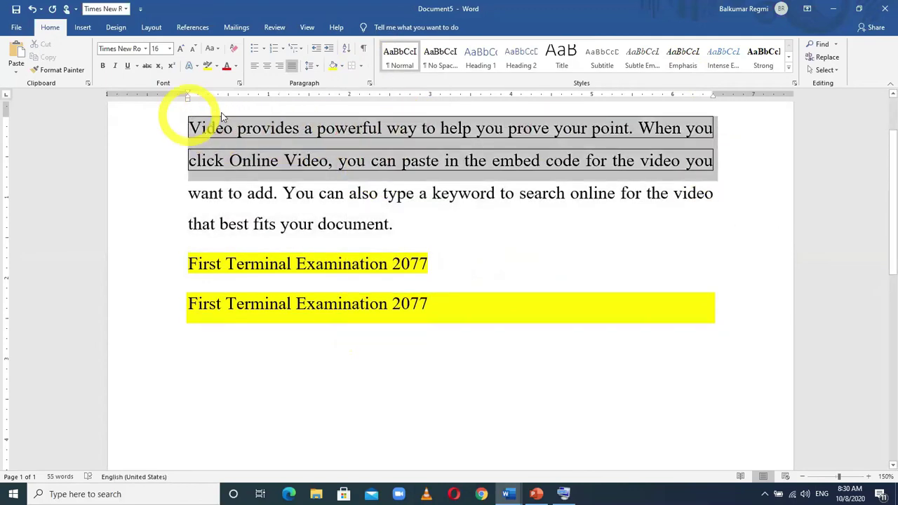
click(360, 66)
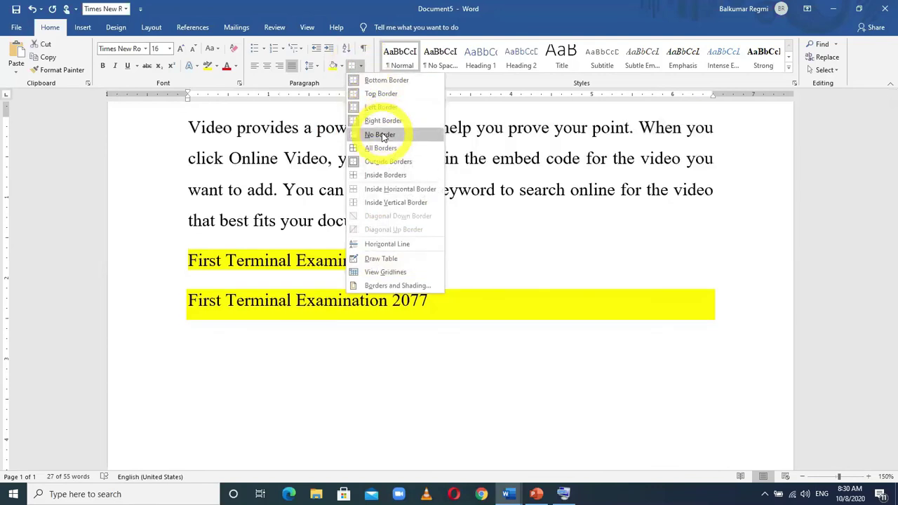
click(381, 134)
click(438, 212)
scroll(337, 196, up, 2)
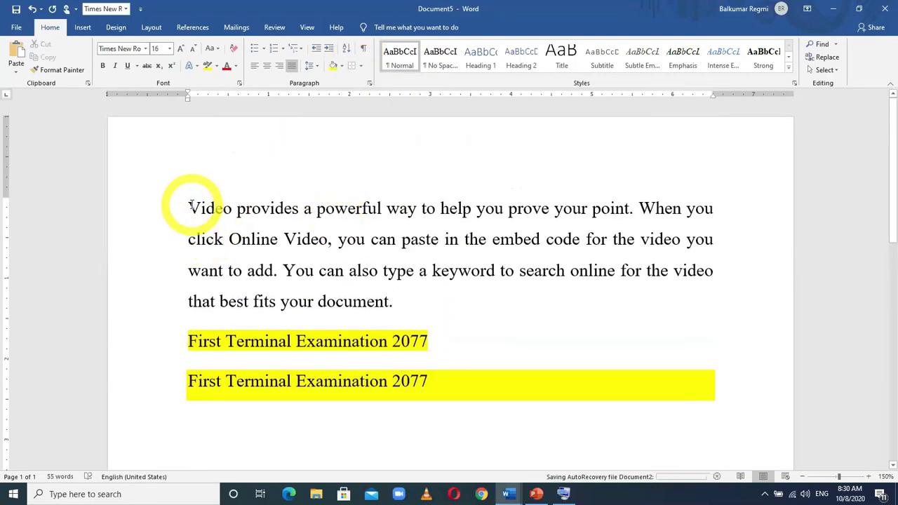
- Select the whole sample paragraph and increase its indent by two levels
drag(191, 219, 191, 302)
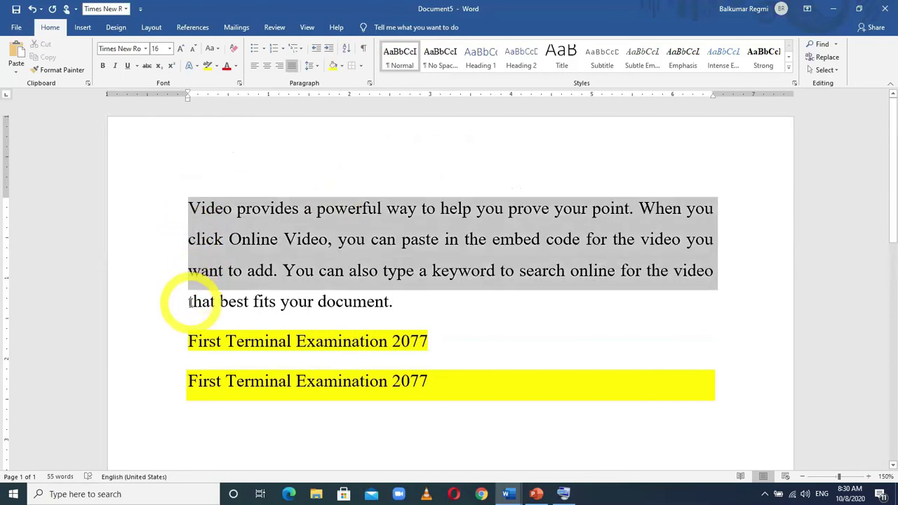
drag(420, 304, 216, 208)
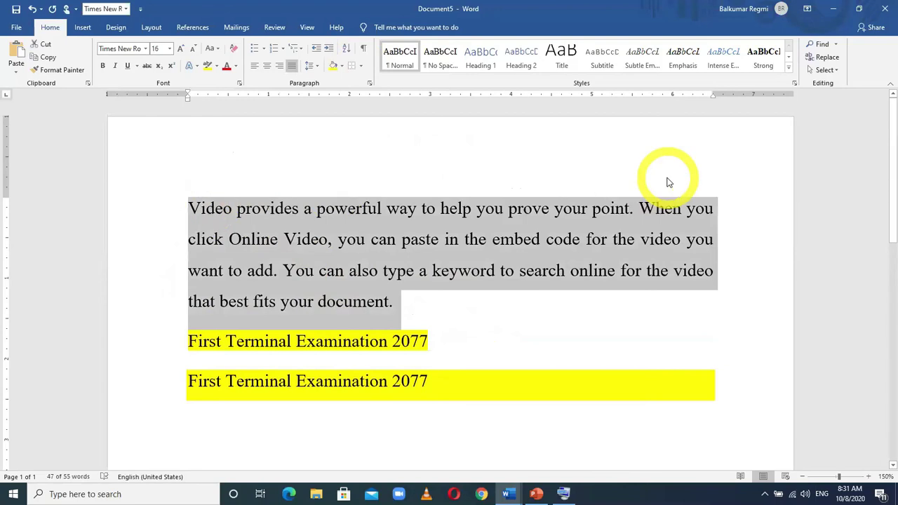
click(330, 53)
click(330, 52)
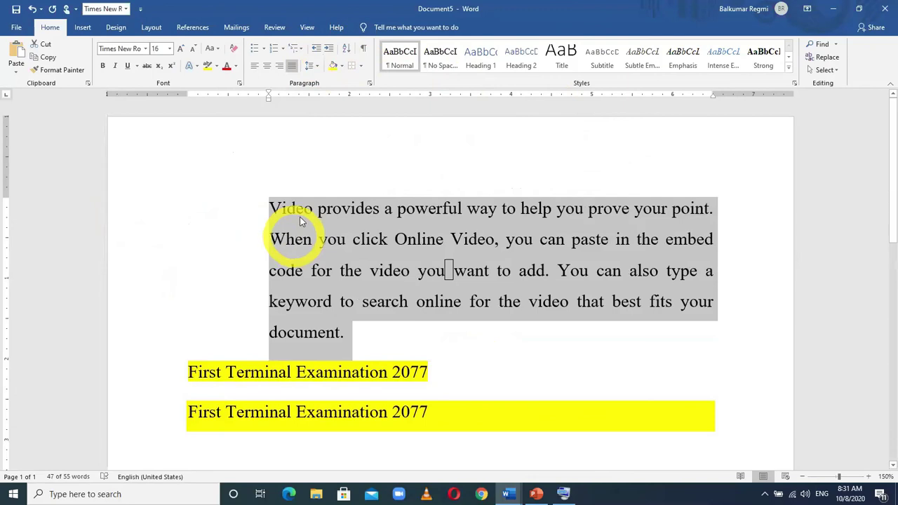
- Decrease the sample paragraph's indent by two levels, and with only its first line selected, increase the indent by one level
click(317, 49)
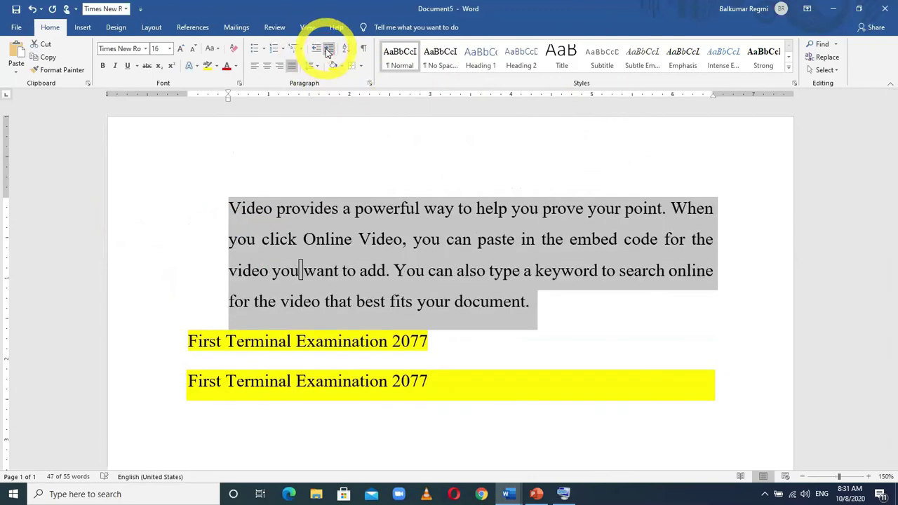
click(317, 48)
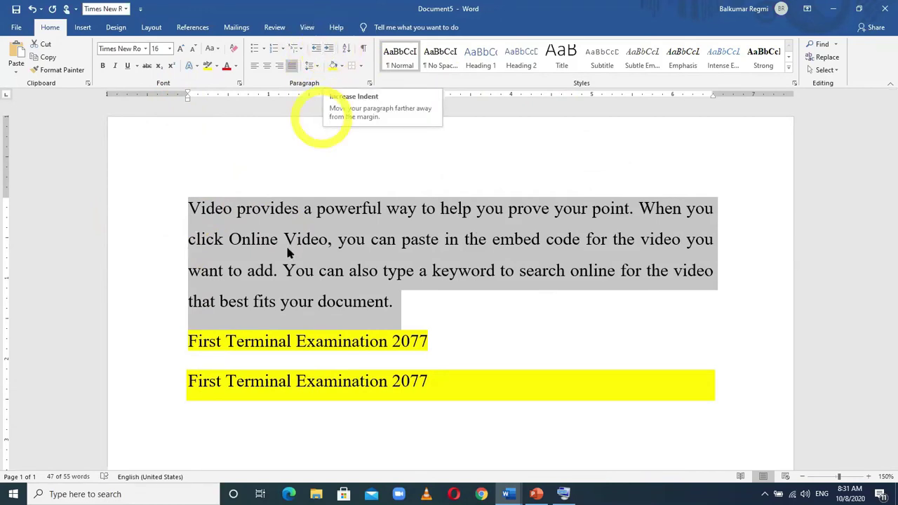
click(204, 208)
drag(187, 208, 738, 208)
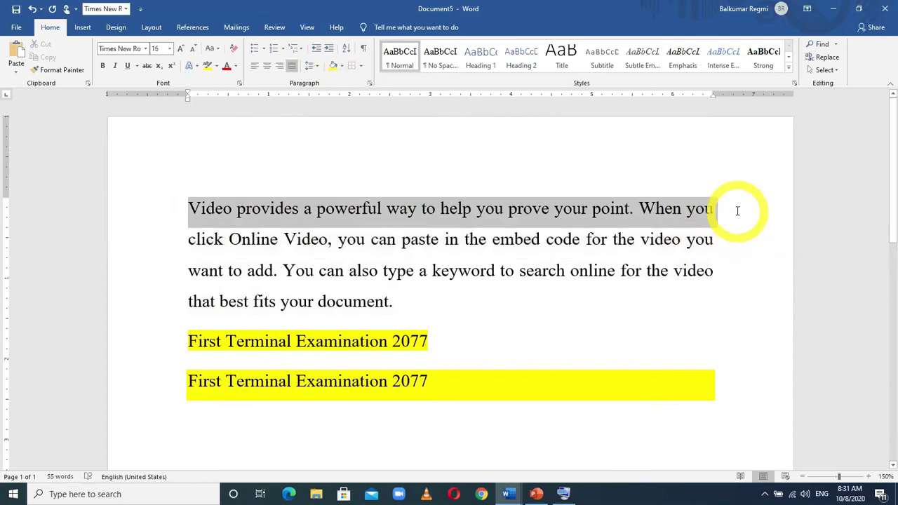
click(330, 54)
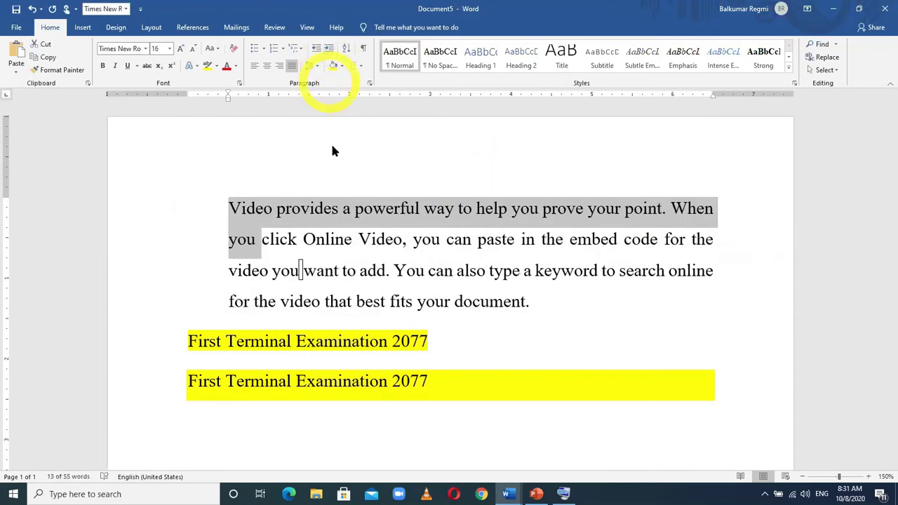
- Select the whole document and left-align the text
click(313, 245)
key(ctrl+a)
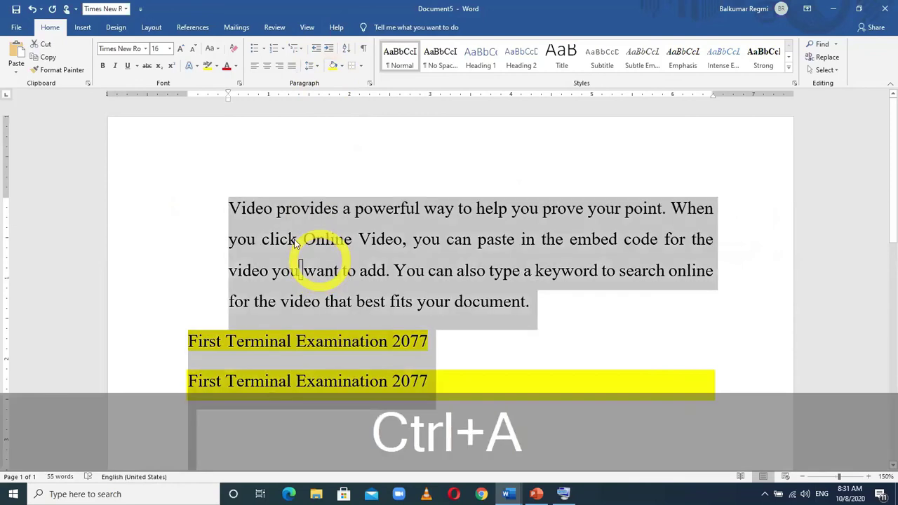
click(256, 66)
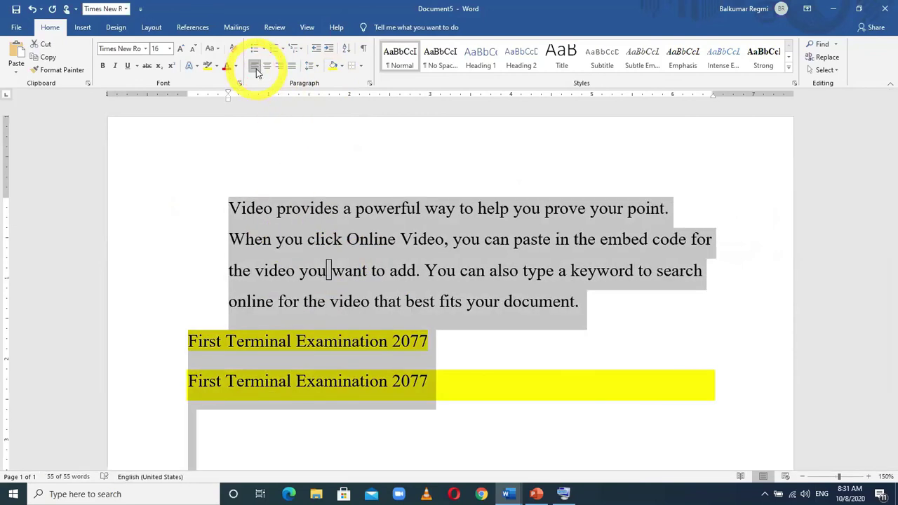
- Increase the indent of all the selected text by one level and bring every line back to the left margin
click(316, 49)
click(328, 49)
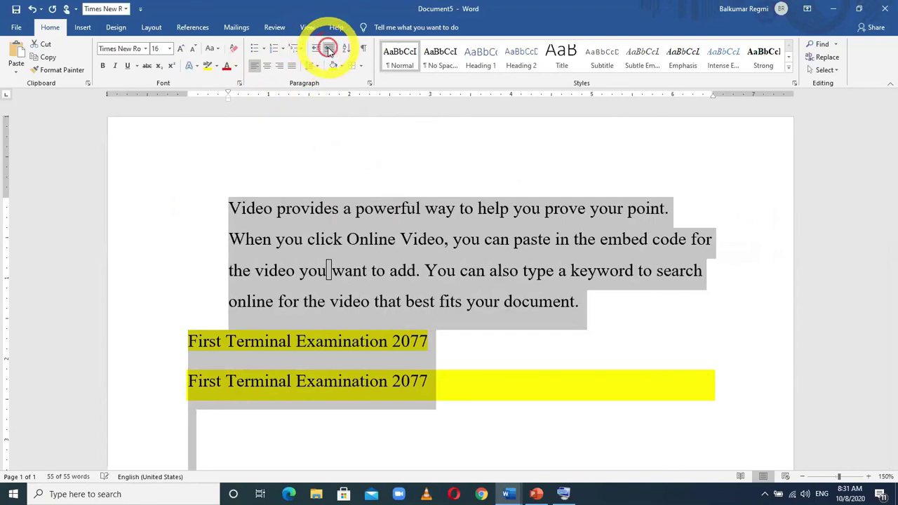
click(329, 49)
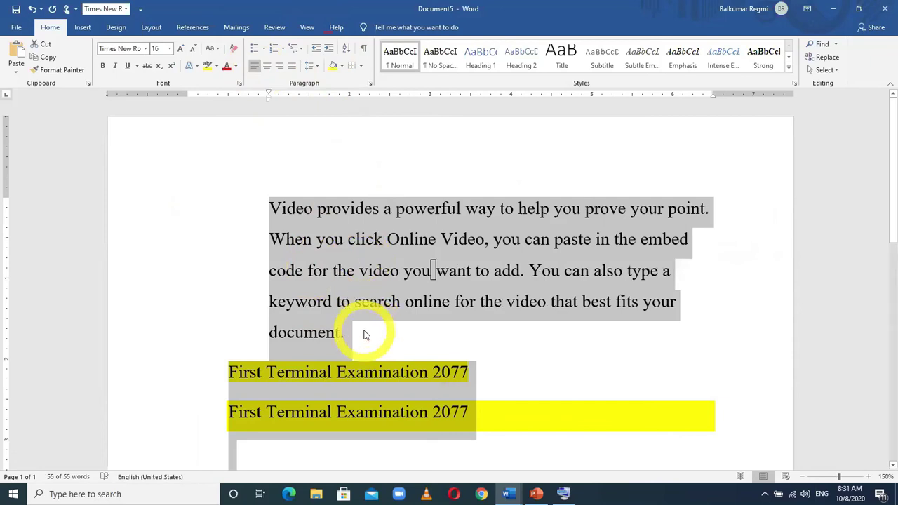
click(316, 49)
click(317, 49)
- Select the sample paragraph's first line, increase its indent by one level and decrease it again
click(227, 273)
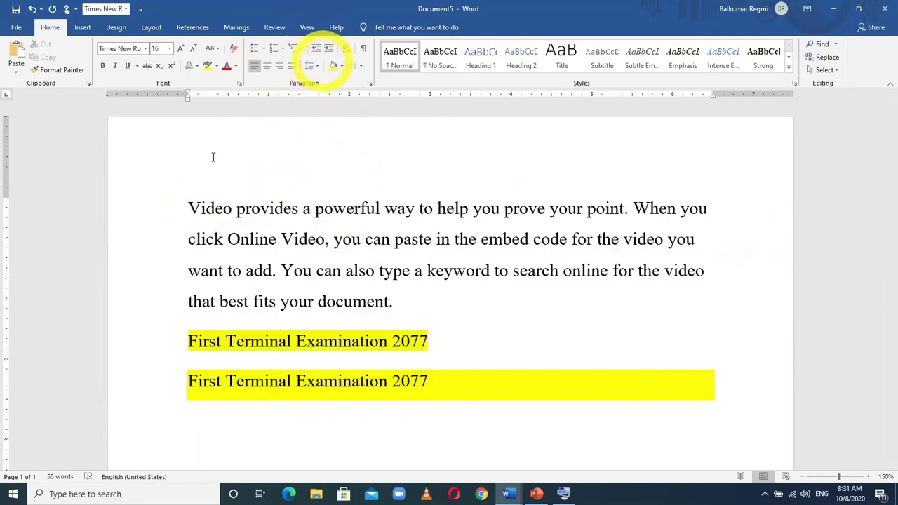
key(shift+End)
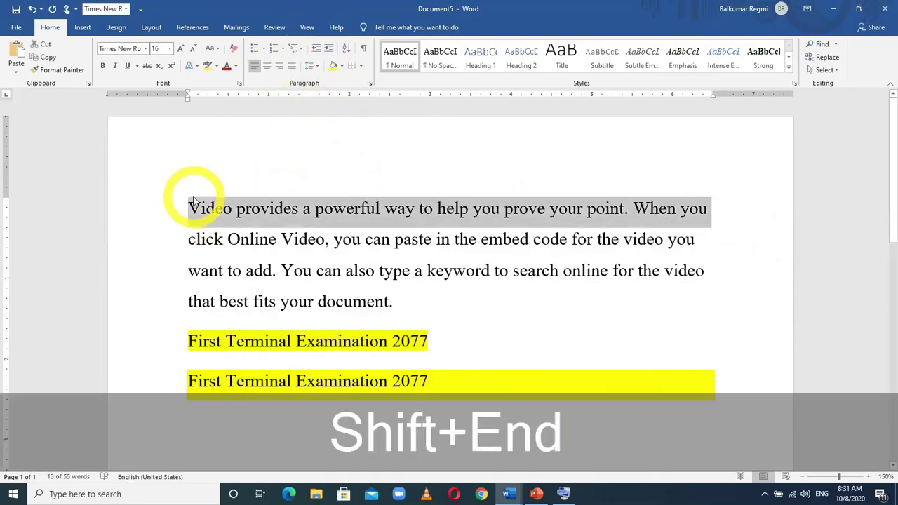
click(327, 48)
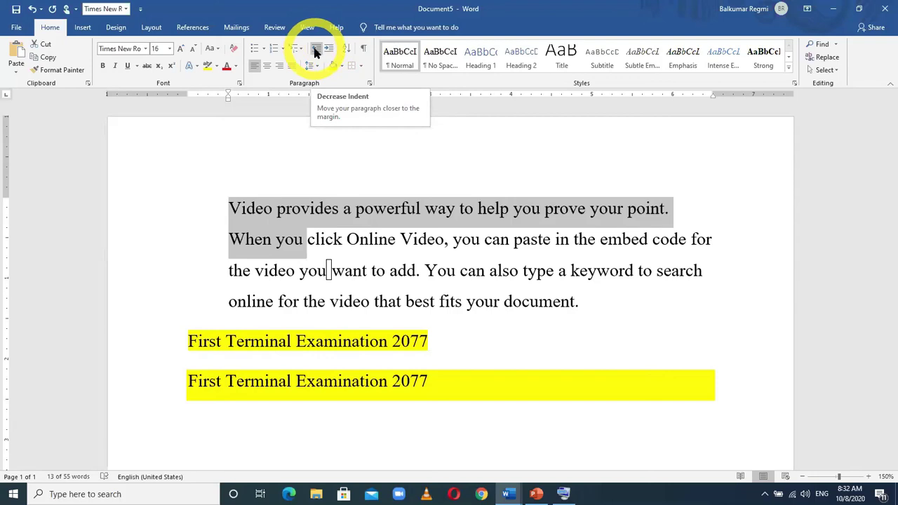
click(315, 52)
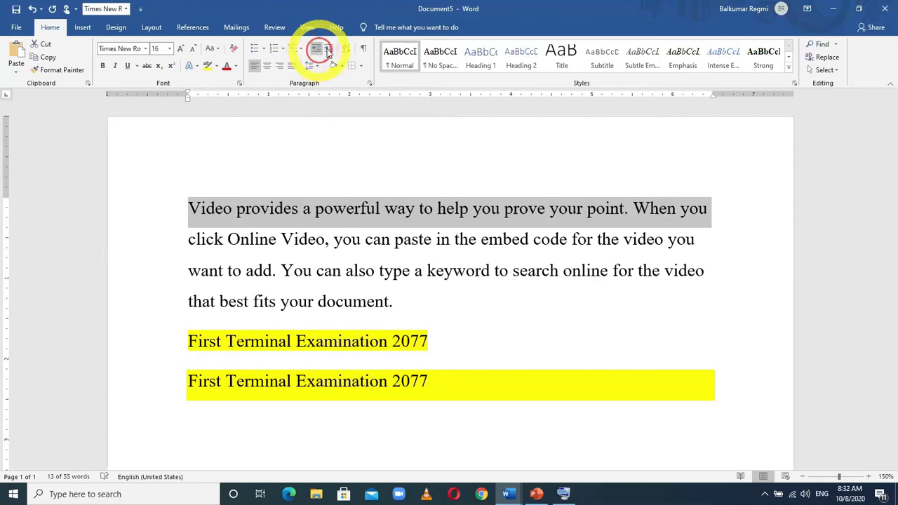
- Increase the sample paragraph's indent by two levels, return it to the left margin and deselect the text
click(330, 49)
click(331, 50)
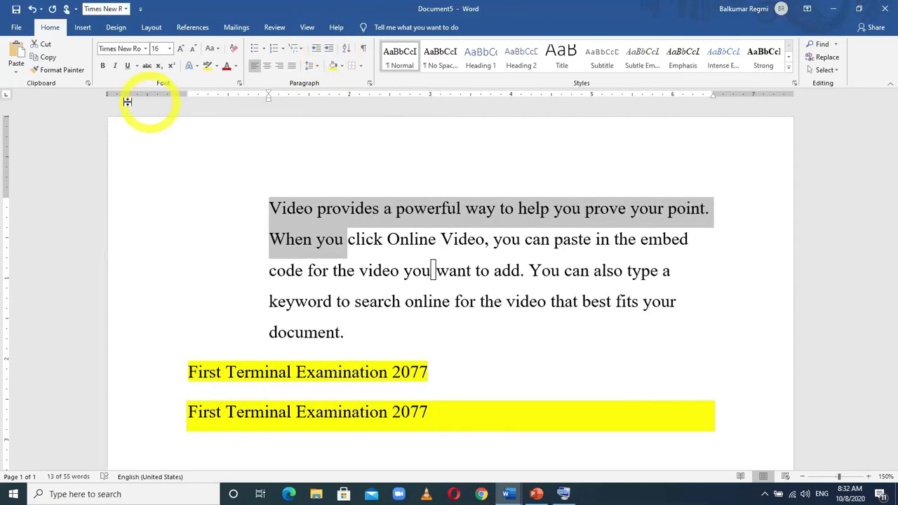
drag(186, 90, 186, 90)
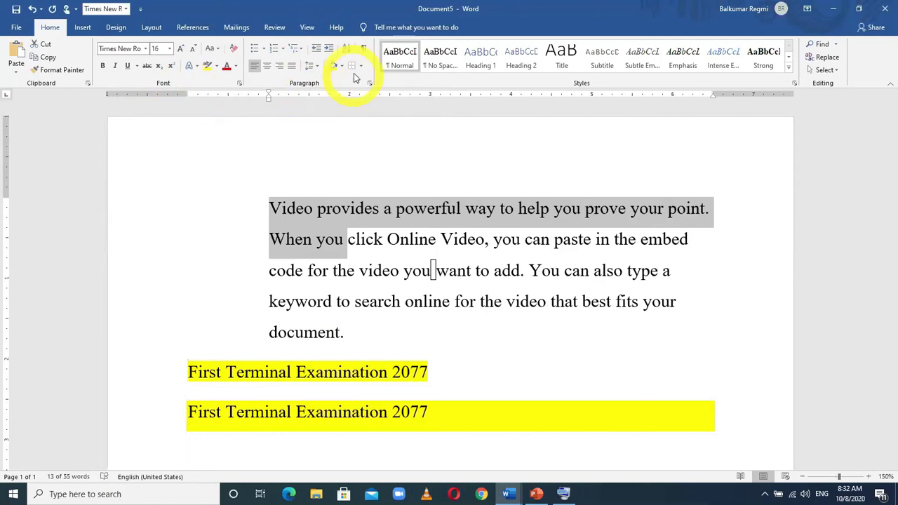
click(317, 49)
click(317, 49)
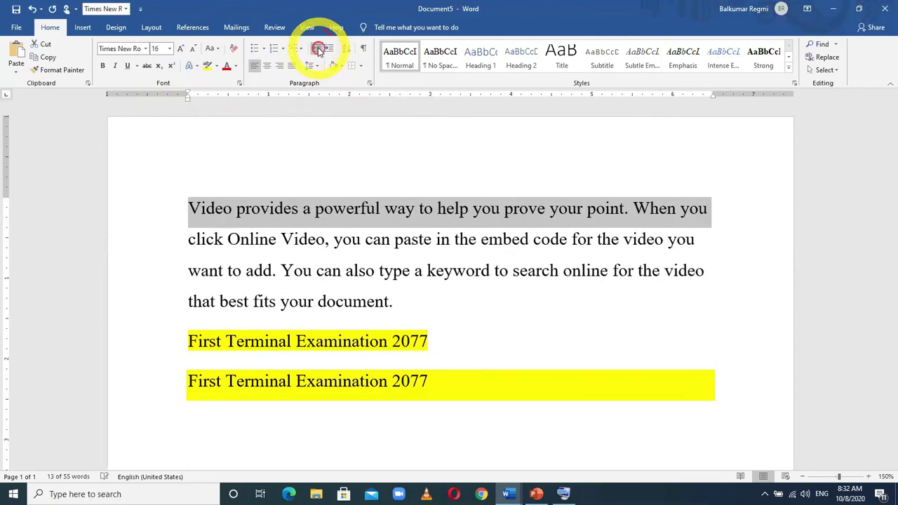
drag(186, 91, 187, 92)
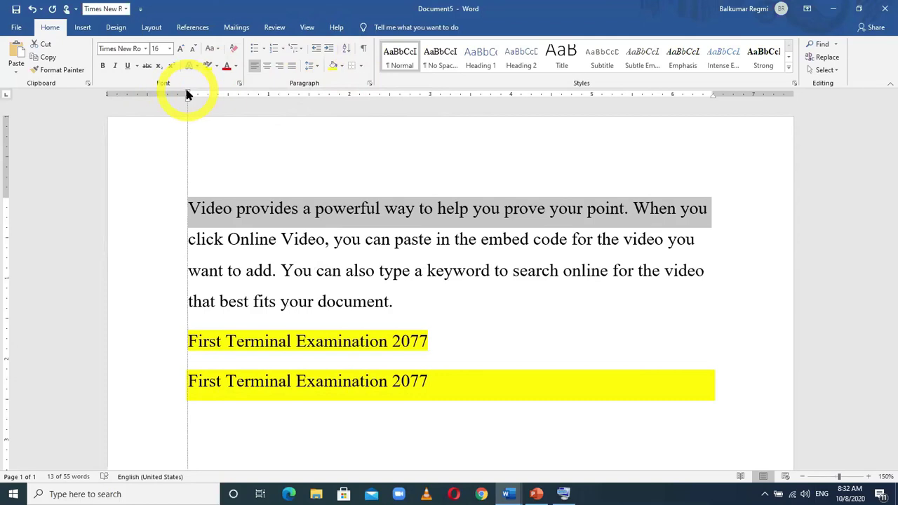
drag(187, 93, 187, 94)
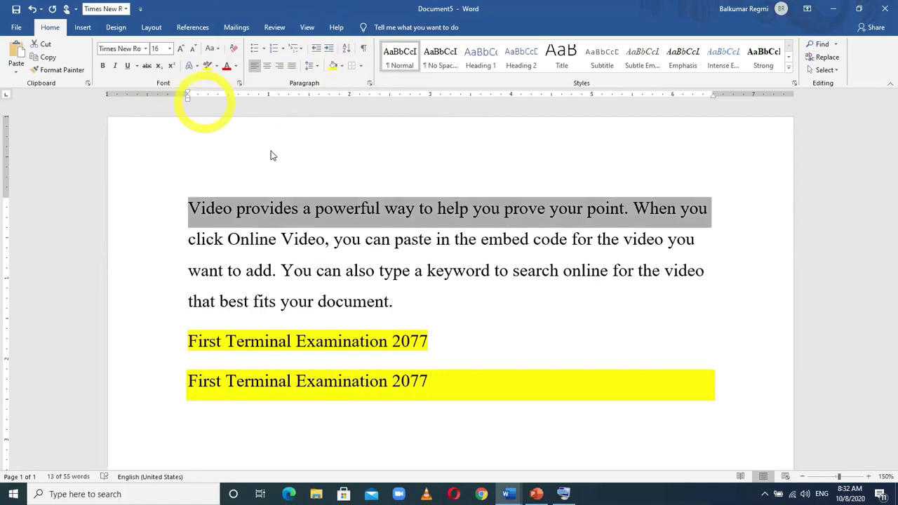
click(368, 299)
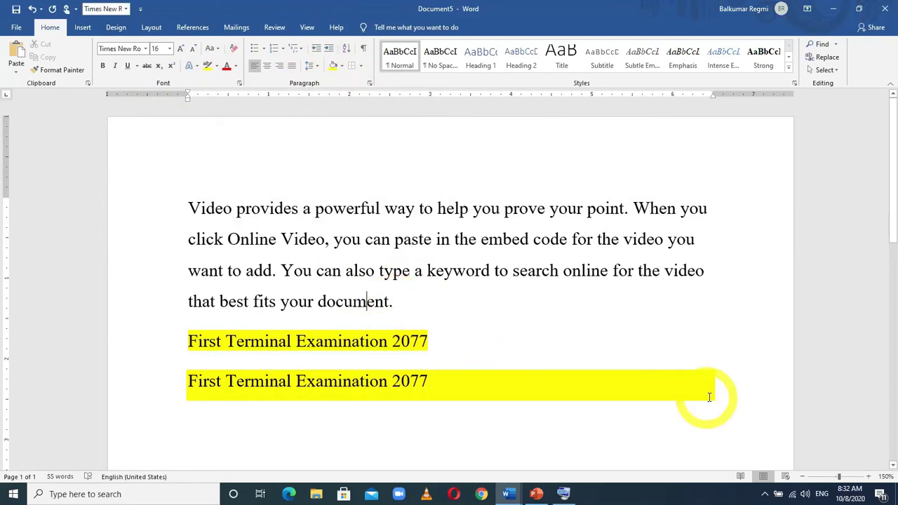
- Select the sample paragraph and both "First Terminal Examination 2077" lines and show the hidden formatting marks
drag(725, 385, 164, 201)
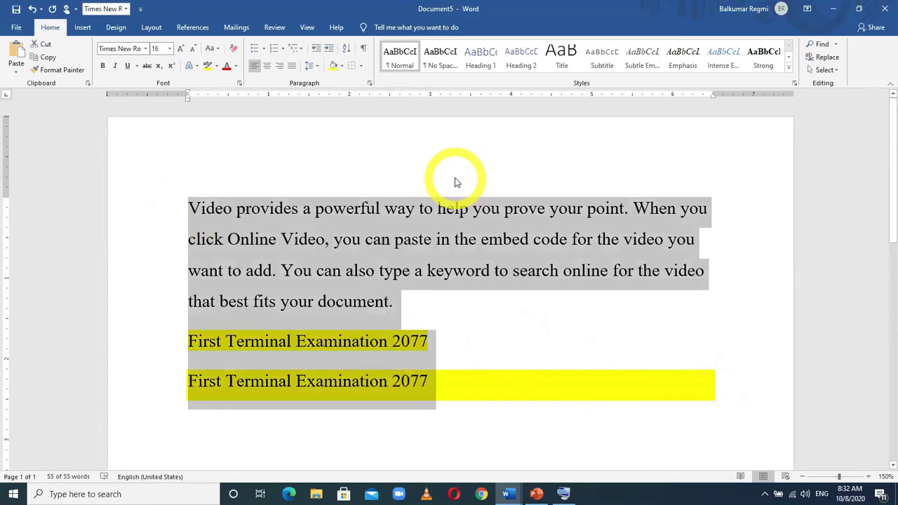
click(366, 50)
click(628, 322)
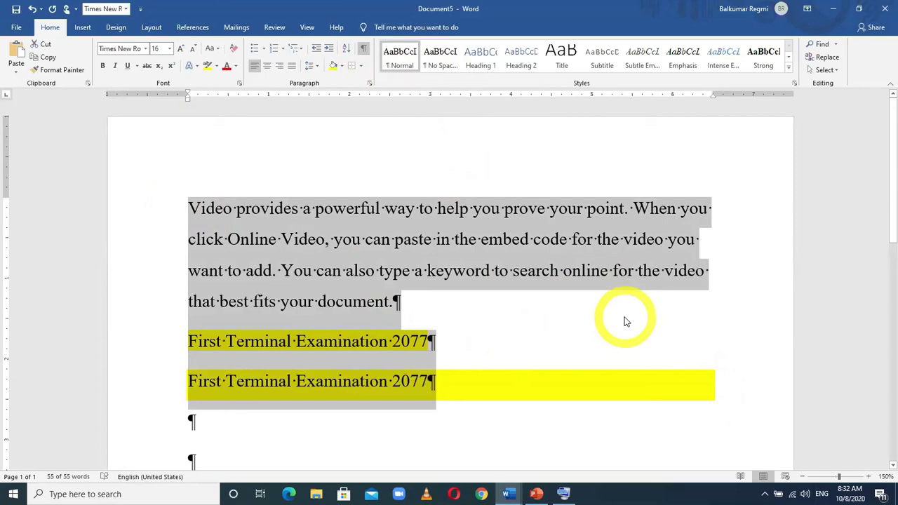
- Append five tabs and the text "F.M 50" to the second "First Terminal Examination 2077" line
click(440, 385)
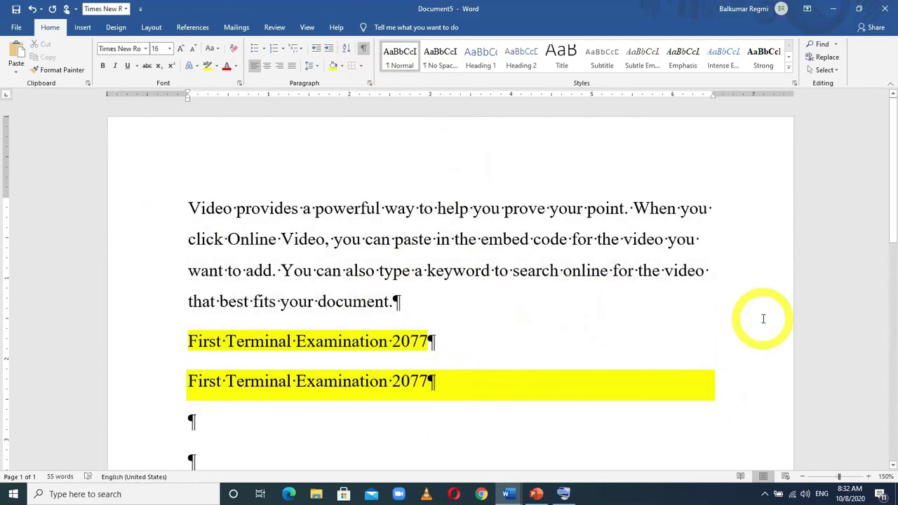
key(Tab)
key(Tab)
key(Tab)
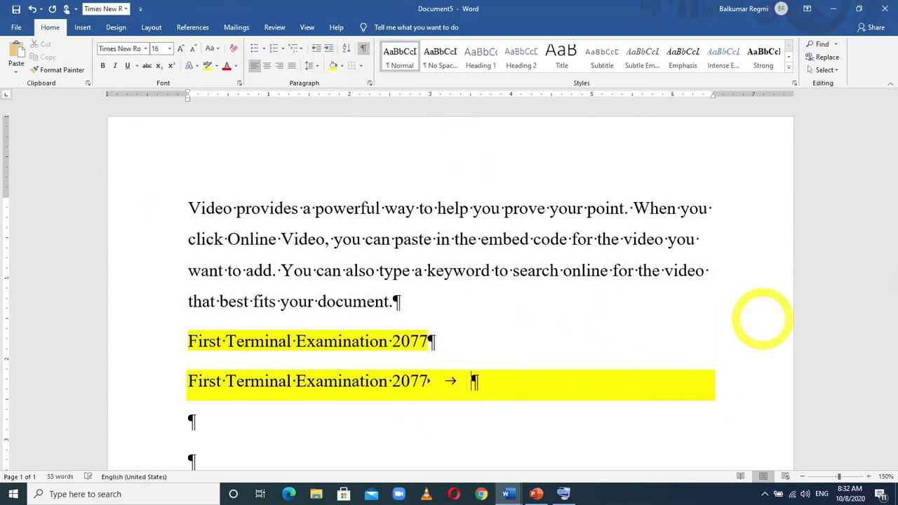
key(Tab)
text(F.M )
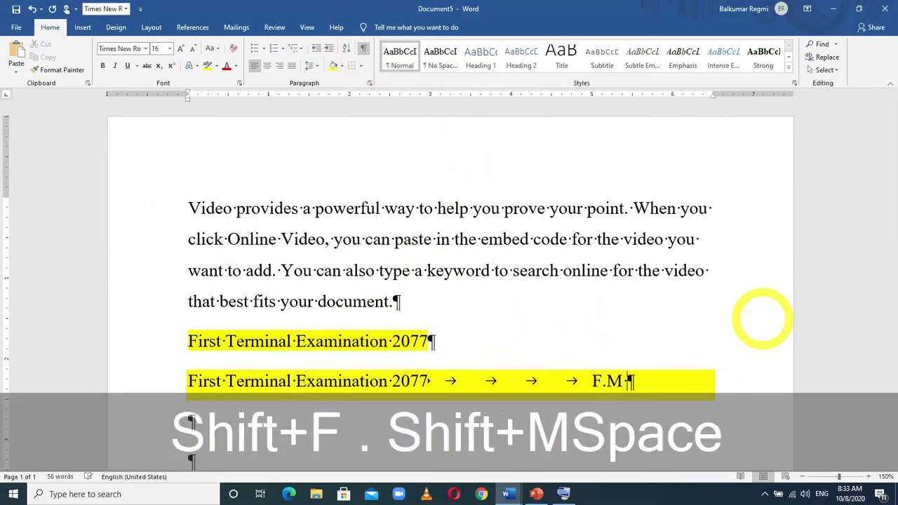
text(50)
click(680, 311)
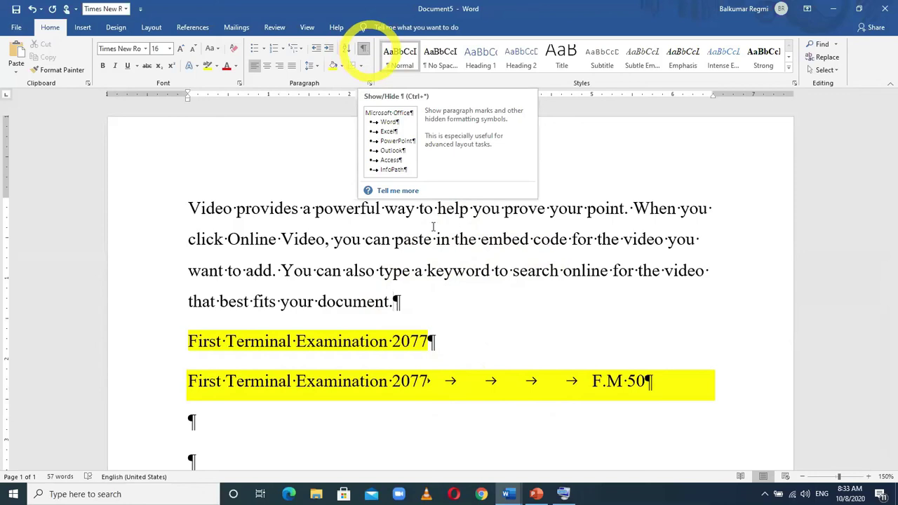
- Insert a run of extra spaces before the word "keyword" in the sample paragraph
click(404, 296)
click(389, 299)
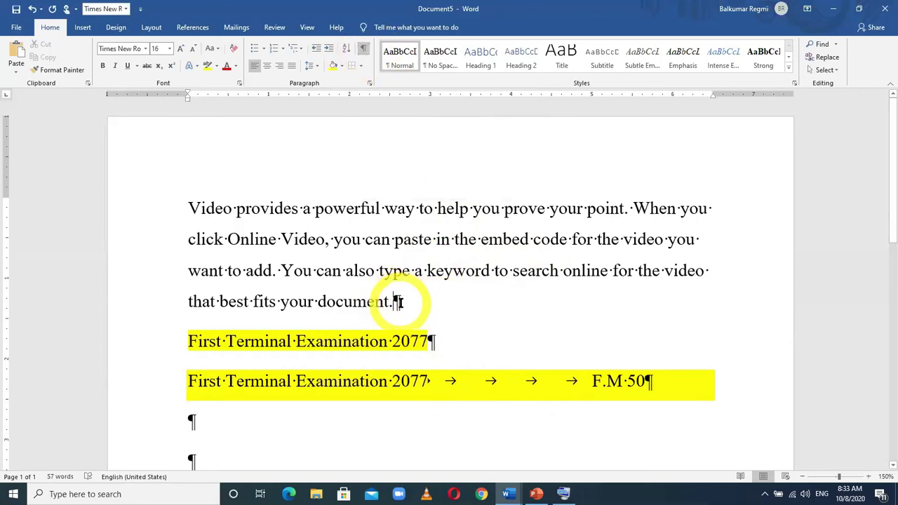
key(alt)
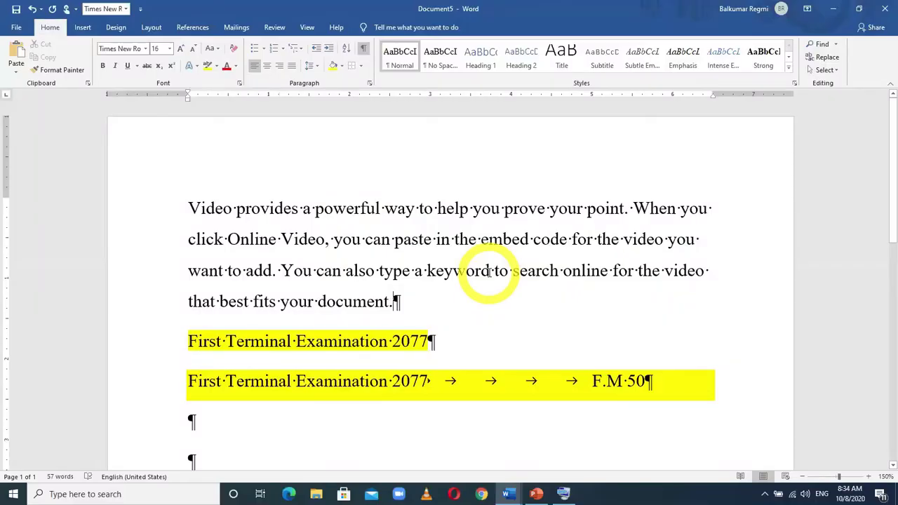
click(430, 271)
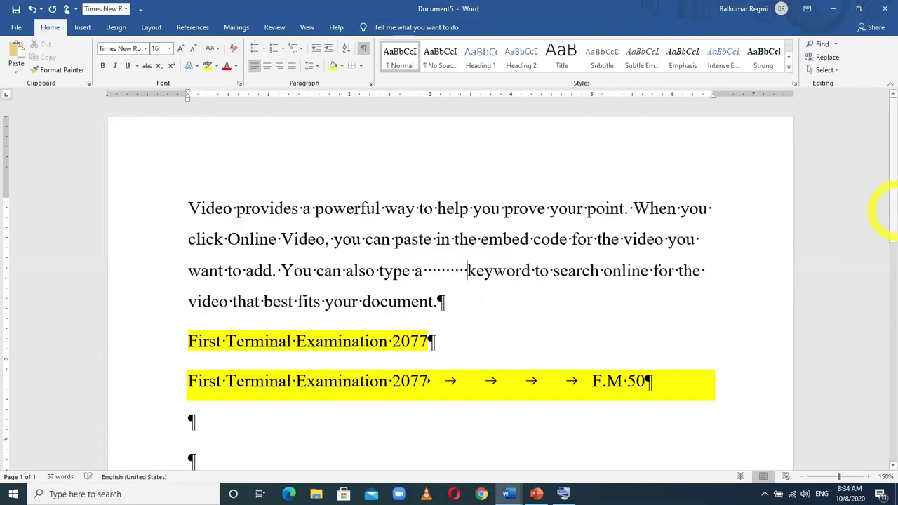
click(622, 311)
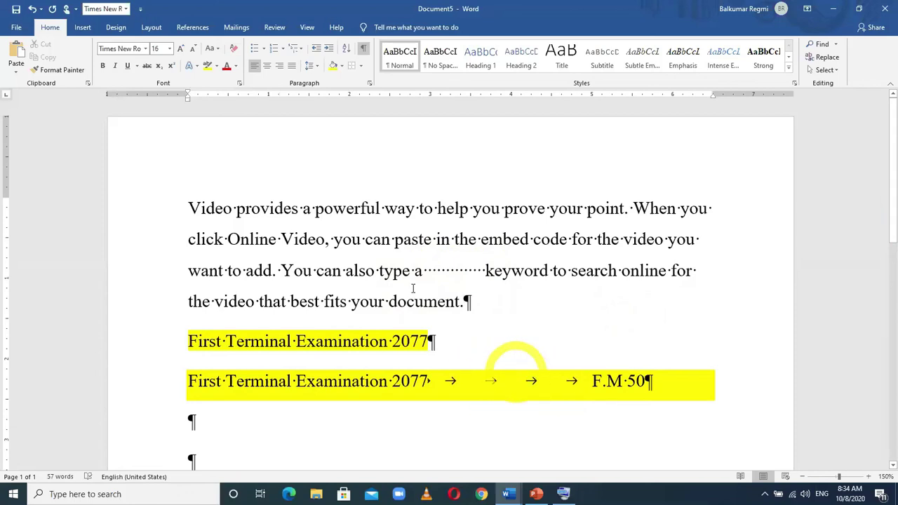
- Insert ten tabs after the word "powerful" in the first line of the sample paragraph
click(381, 209)
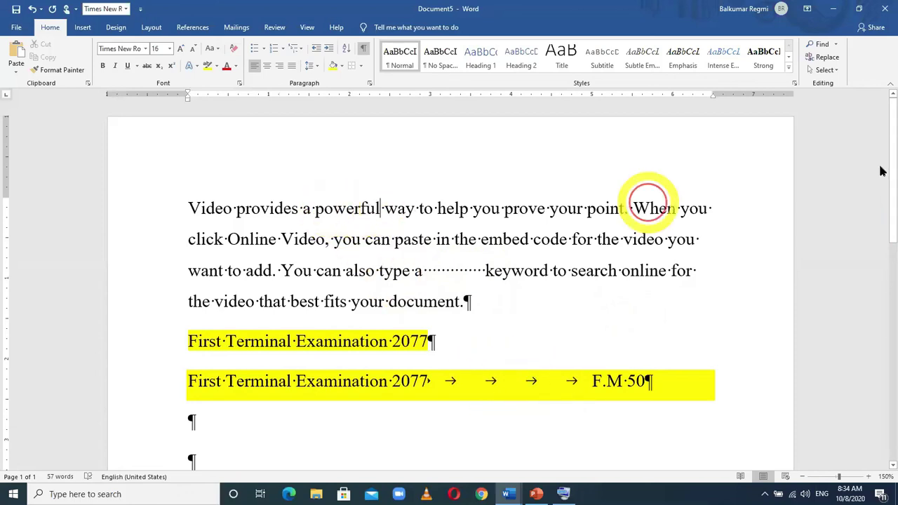
key(Tab)
key(Tab)
key(Tab)
key(Tab)
key(Tab)
key(Tab)
key(Tab)
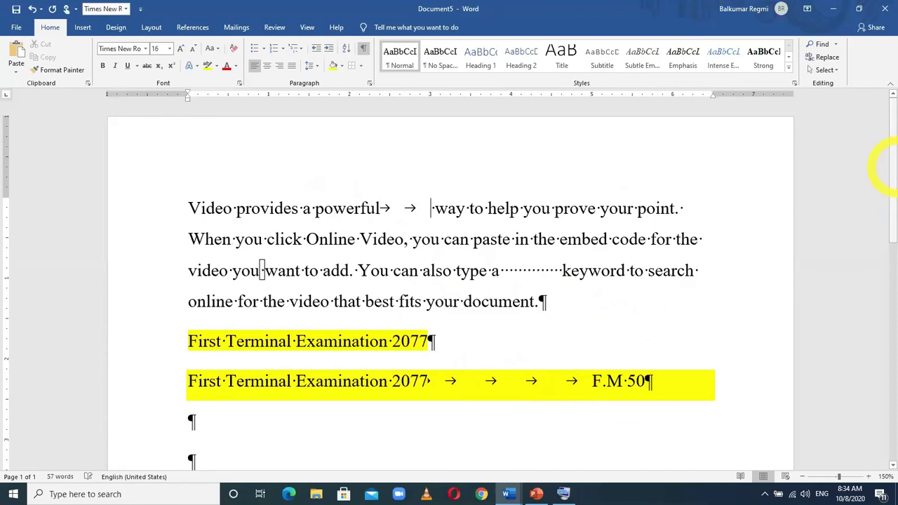
key(Tab)
key(Tab)
key(Tab)
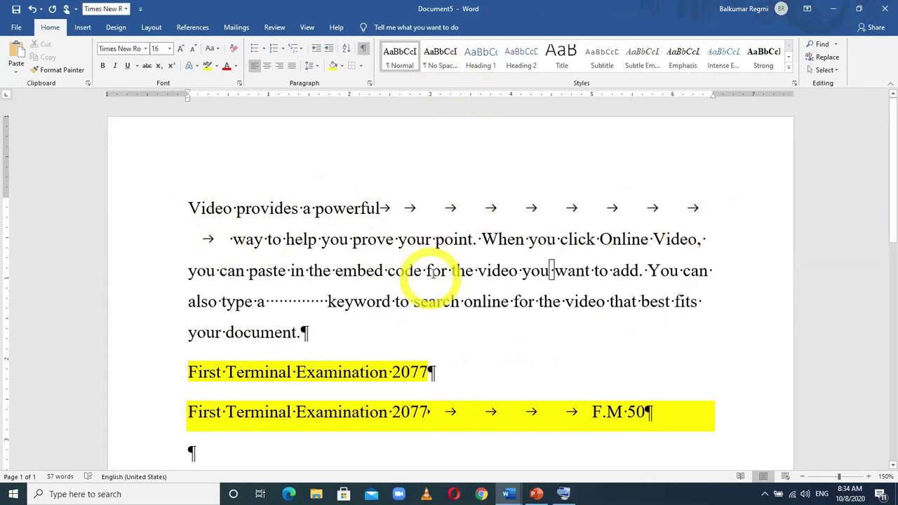
- Select the whole document, hide the formatting marks and deselect the text
key(ctrl+a)
click(363, 48)
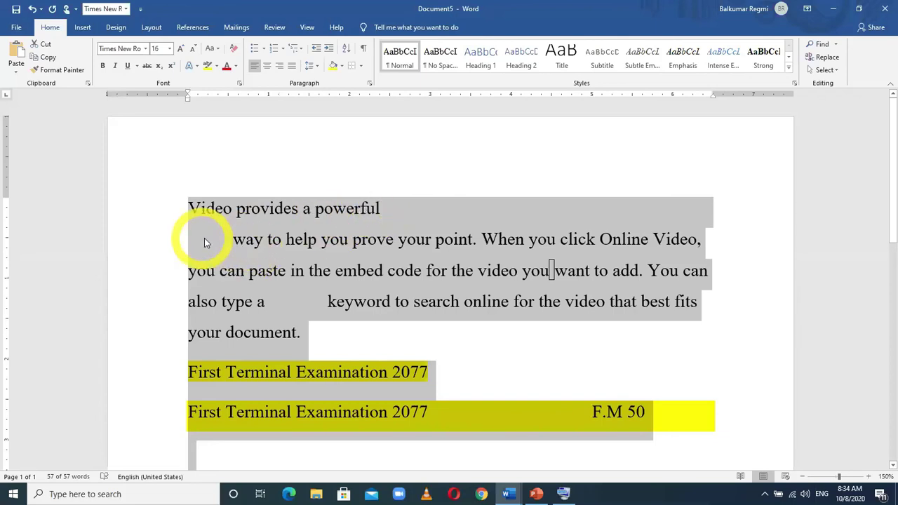
click(553, 209)
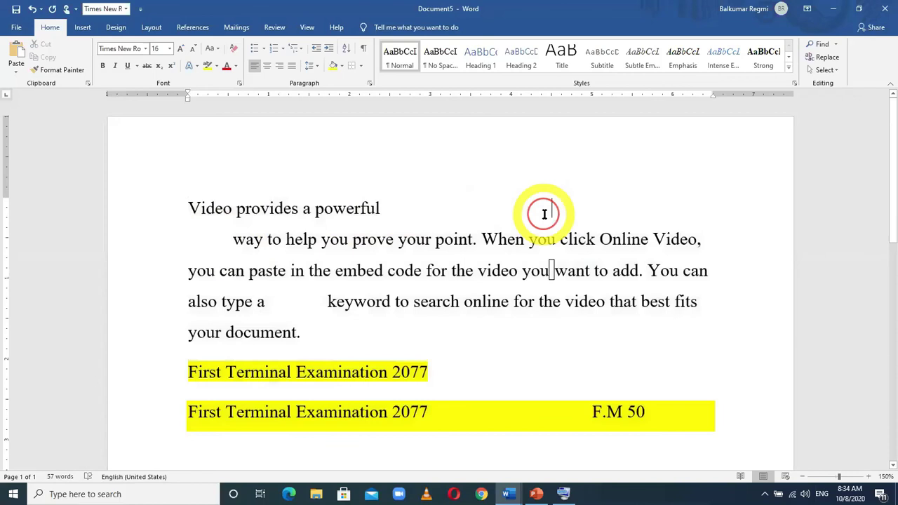
- Select the whole document again and show its paragraph, space and tab marks
click(393, 208)
key(ctrl+a)
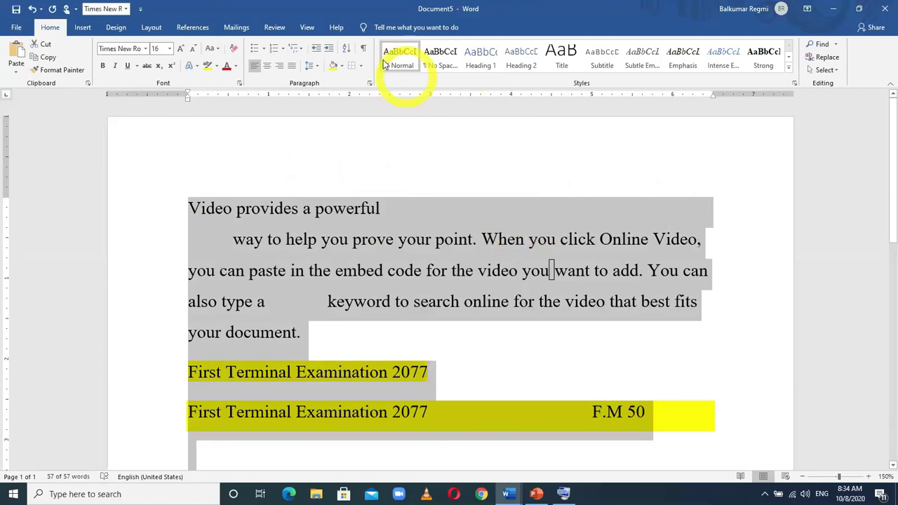
click(364, 50)
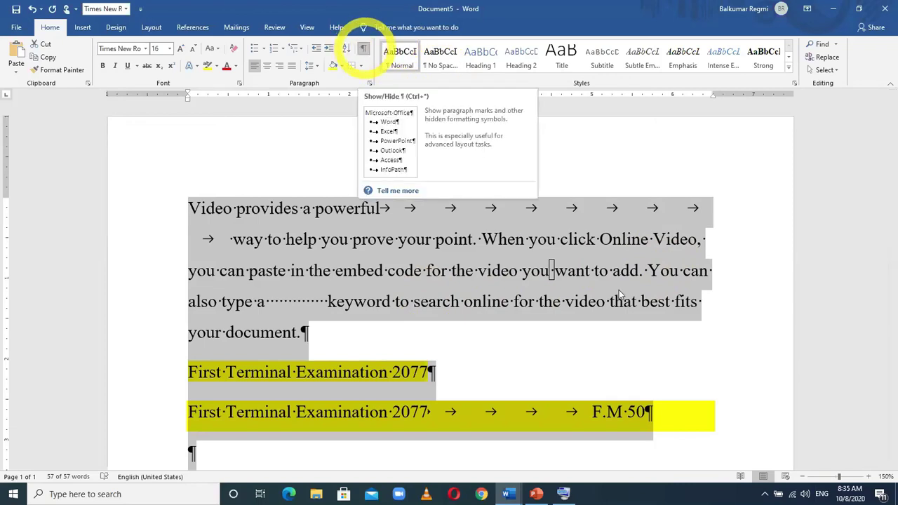
- Split the sample paragraph before "You can also type" and after "powerful", selecting the paragraph mark at each break
click(644, 272)
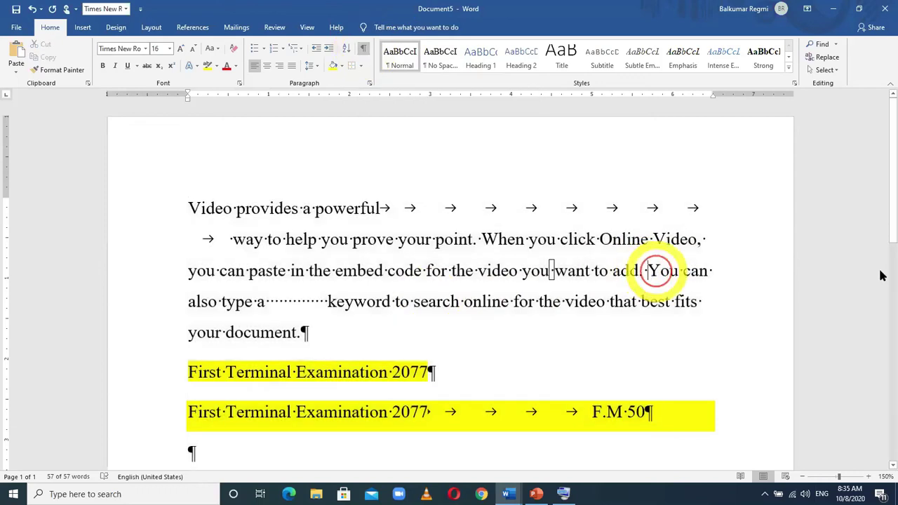
key(Return)
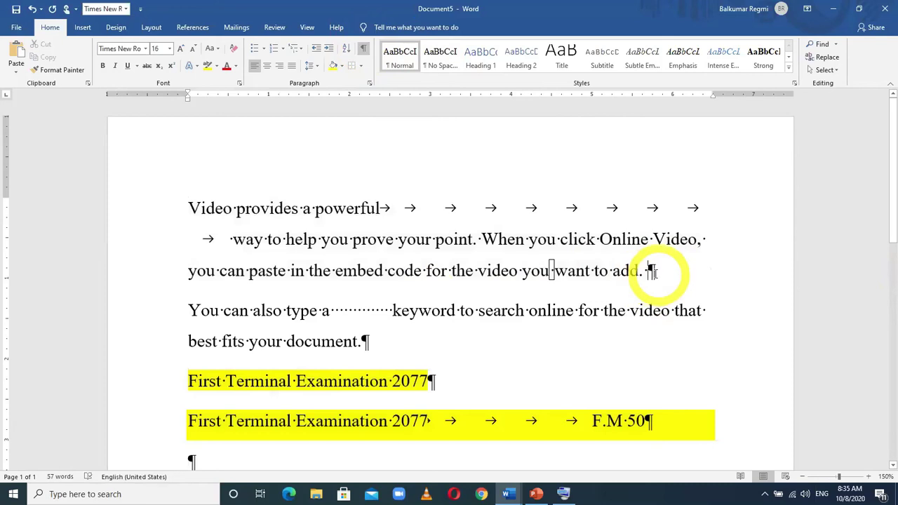
drag(654, 273, 658, 271)
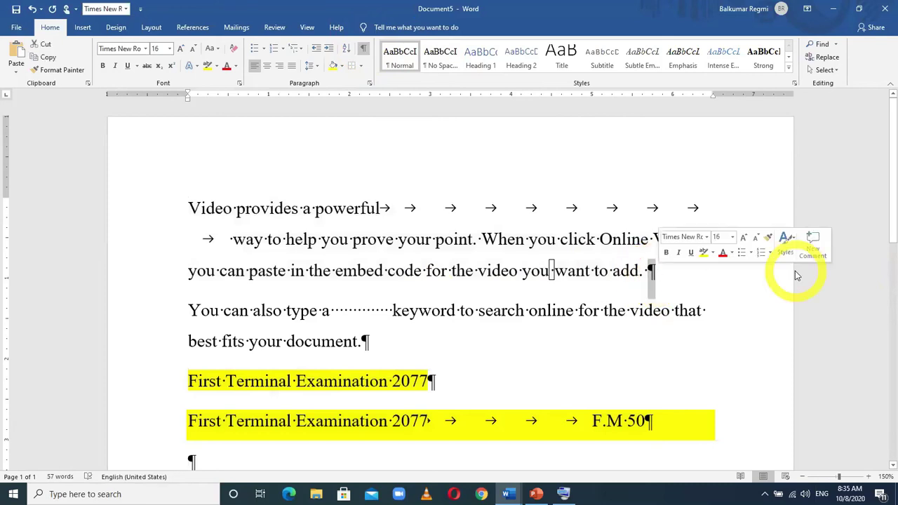
click(379, 208)
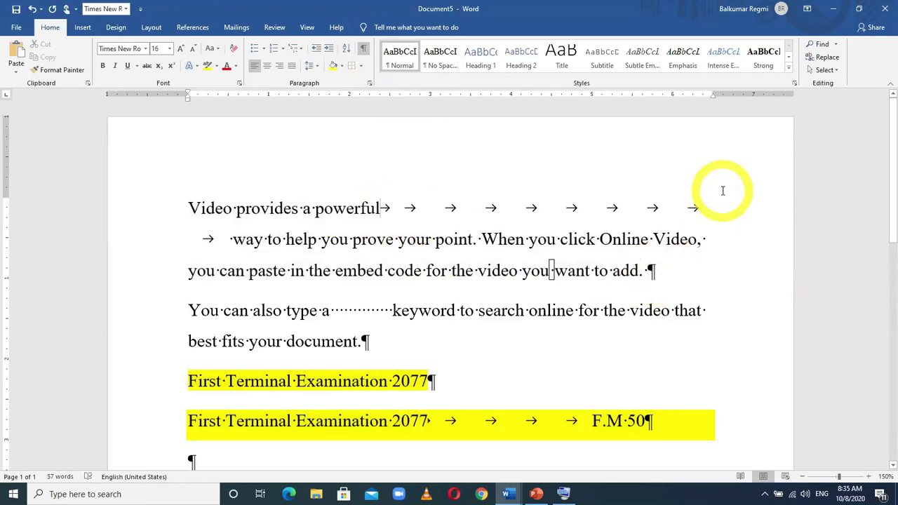
key(Return)
drag(381, 208, 392, 207)
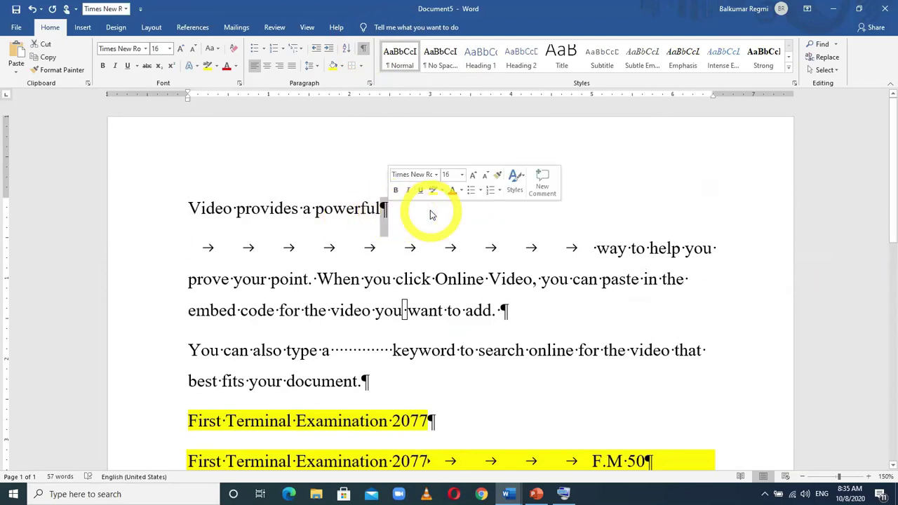
- Select the whole document, deselect it, and hide its paragraph, space and tab marks
scroll(411, 280, down, 1)
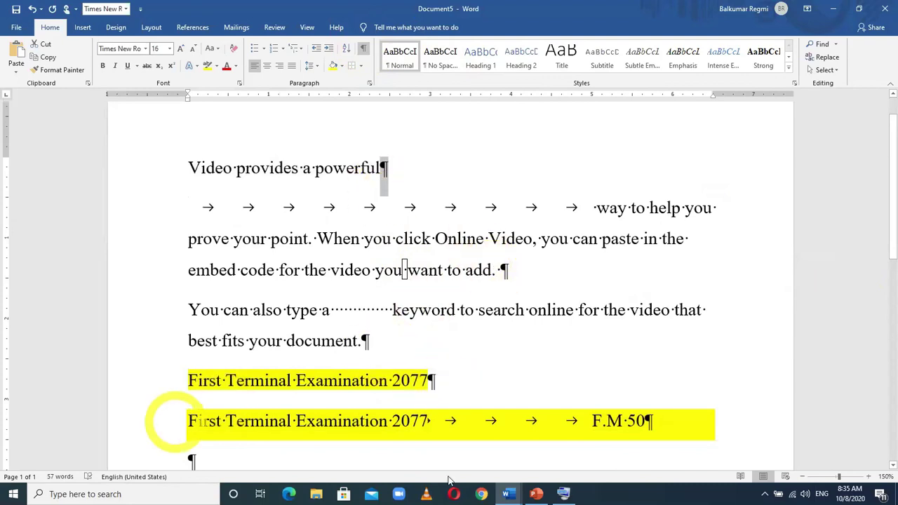
click(189, 460)
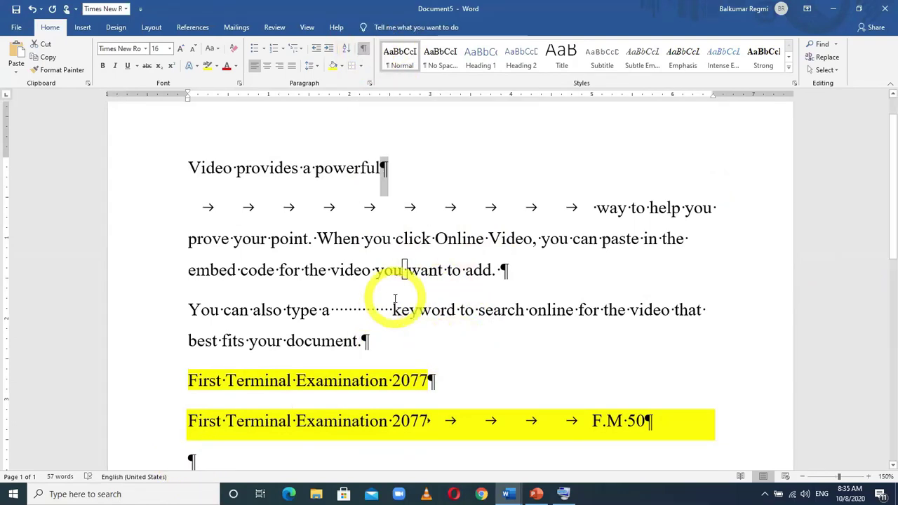
key(ctrl+a)
click(476, 275)
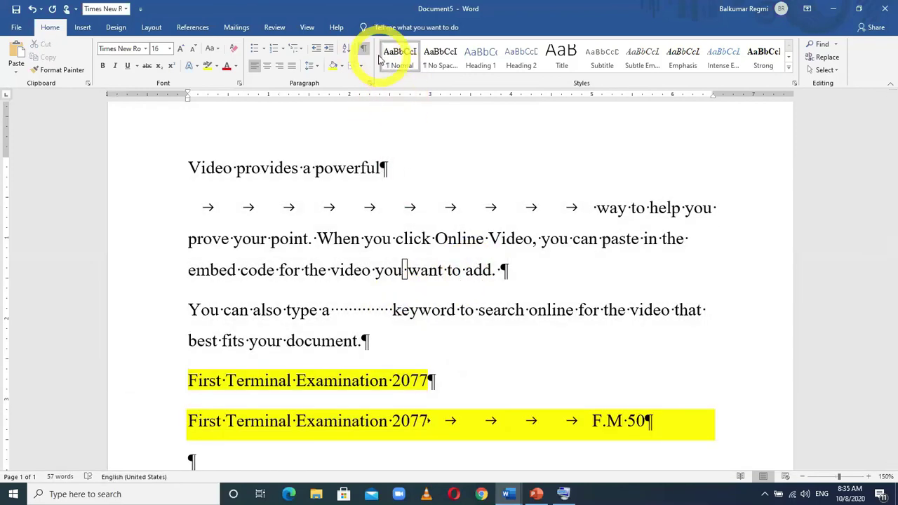
click(363, 48)
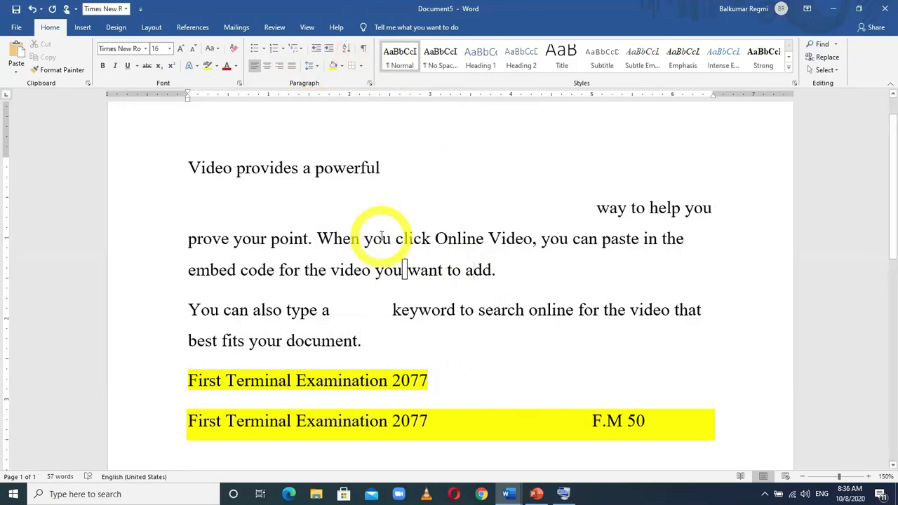
- Delete all of the document's text and set the font size to 24
key(ctrl+a)
key(Delete)
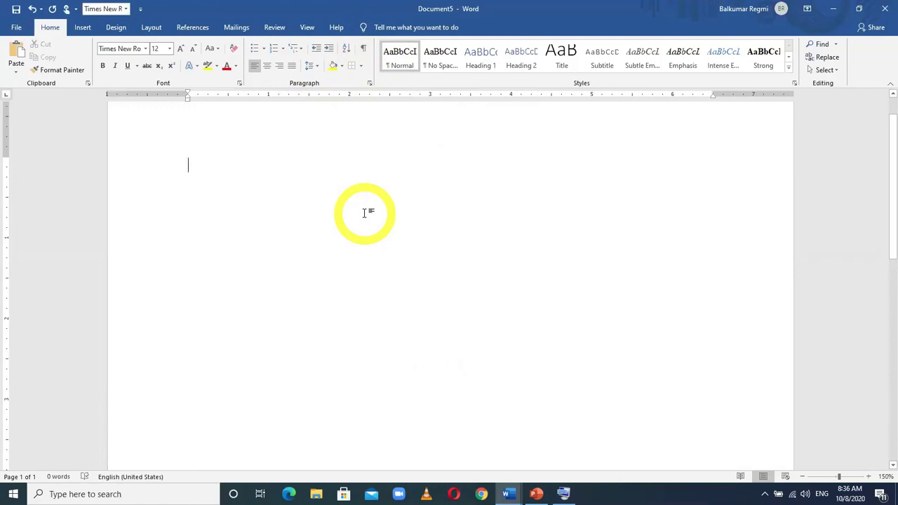
key(ctrl+shift+period)
key(ctrl+shift+period)
key(ctrl+shift+period)
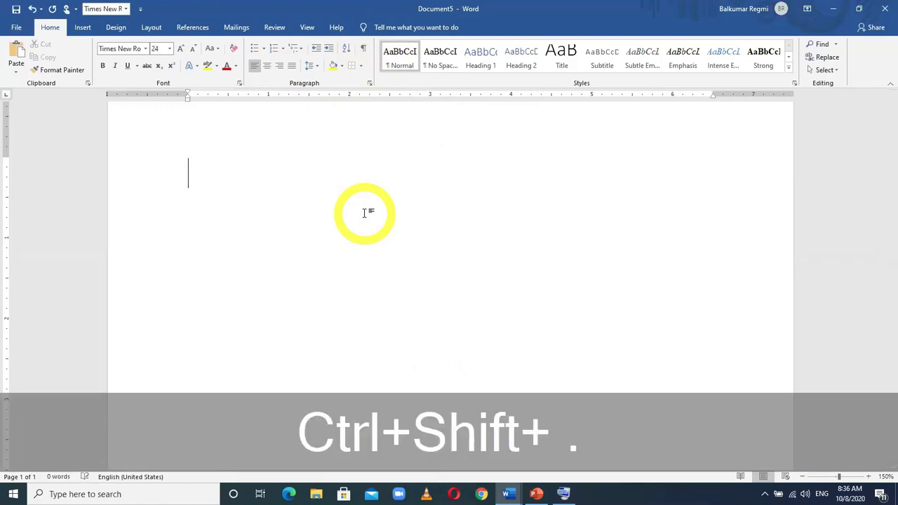
- Enter the fruit names Apple, Mango, Orange, Banana and Grapes, each on its own line
text(Apple)
key(Return)
text(Mango)
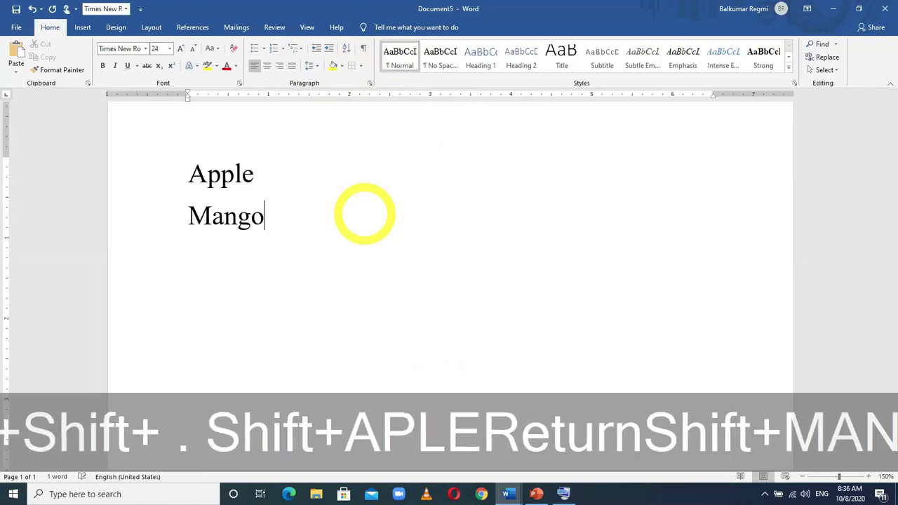
key(Return)
text(Organ)
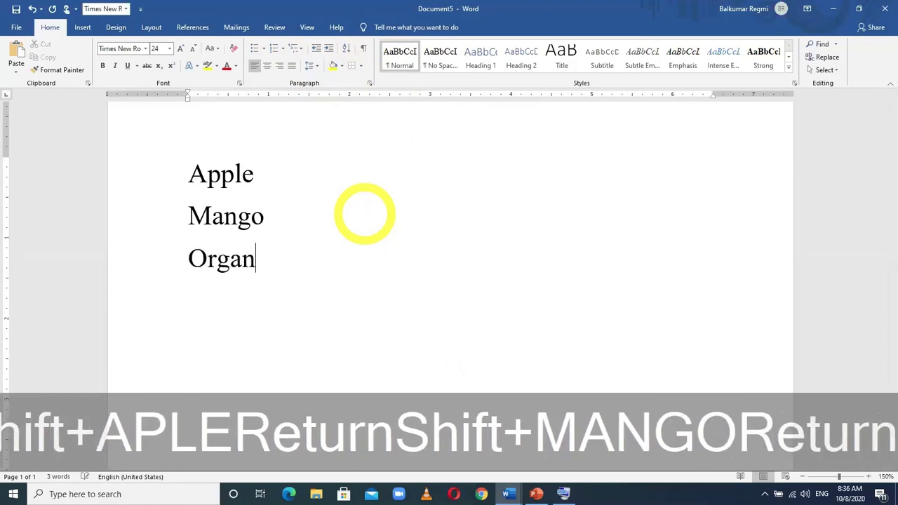
text(ge)
key(Return)
key(BackSpace)
key(BackSpace)
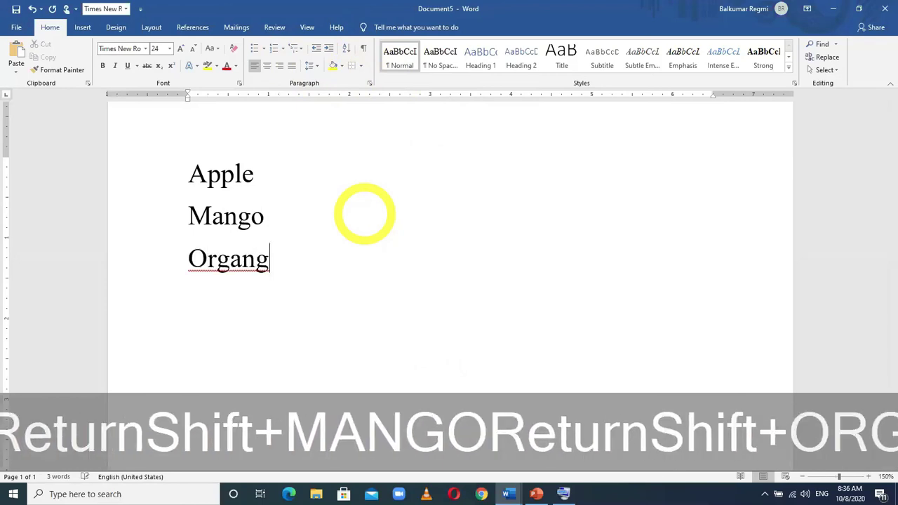
text(e)
key(Return)
key(BackSpace)
key(BackSpace)
text(ange)
key(Return)
text(Banana )
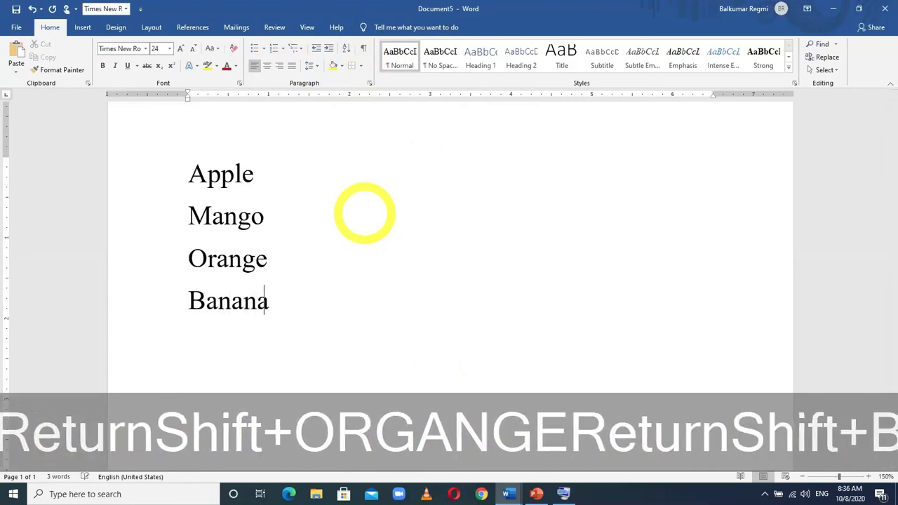
text(Grapes)
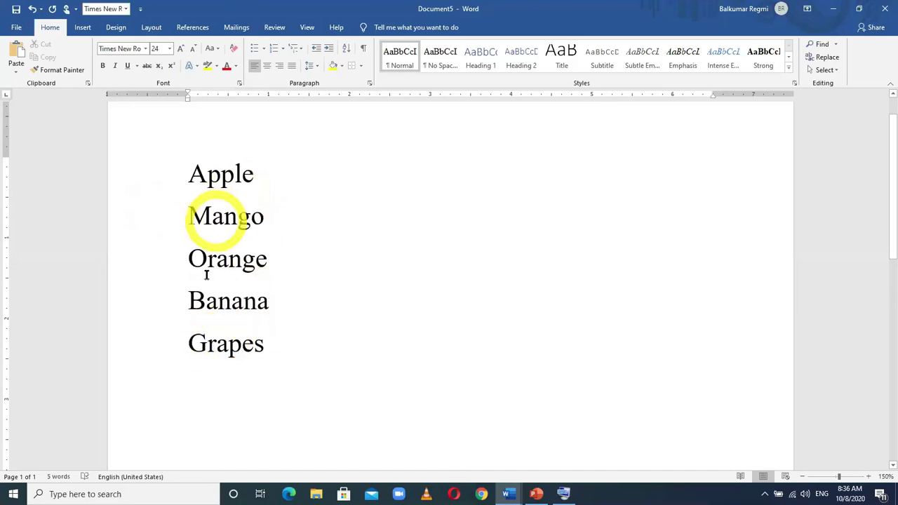
- Sort the five fruit names by paragraph text in ascending order
drag(190, 172, 239, 356)
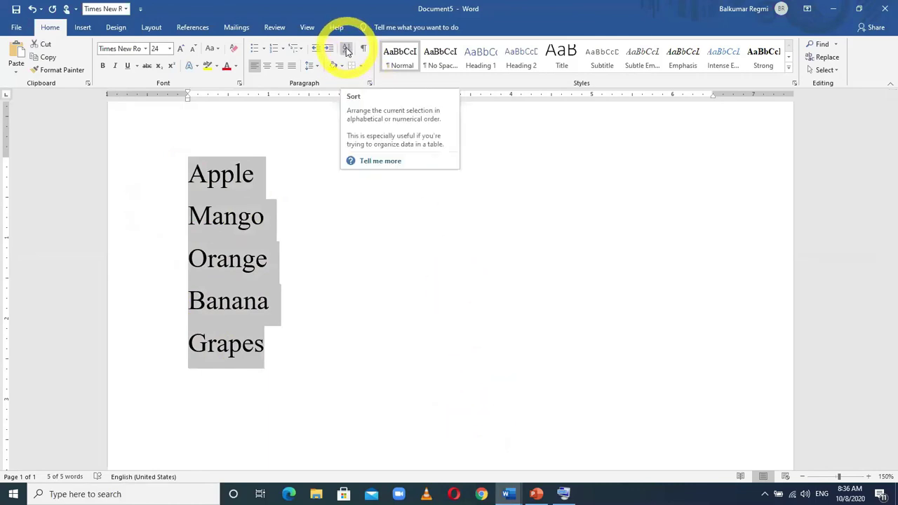
key(alt)
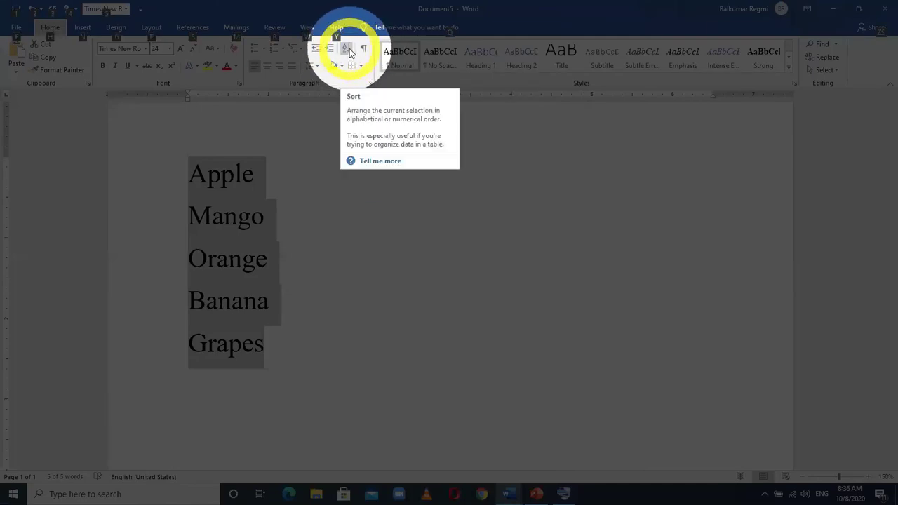
click(349, 50)
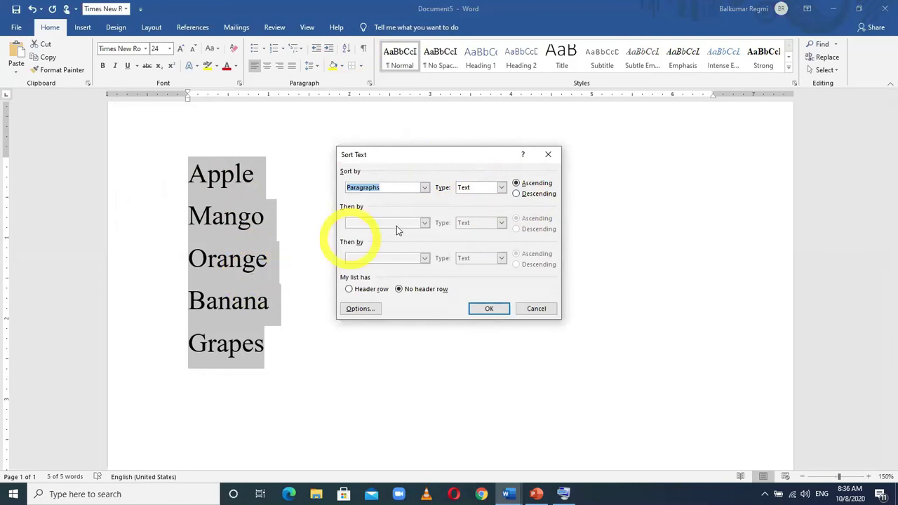
click(484, 310)
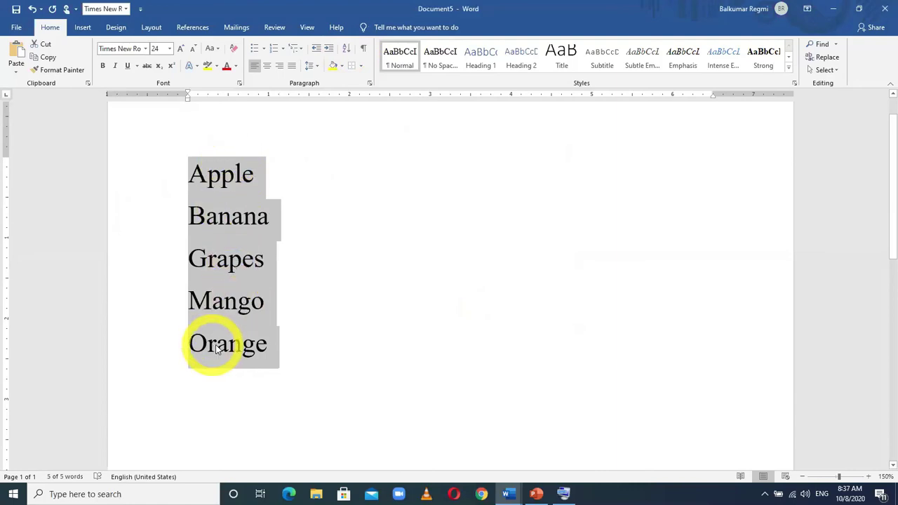
- Sort the selected fruit names in descending order and deselect the list
click(347, 49)
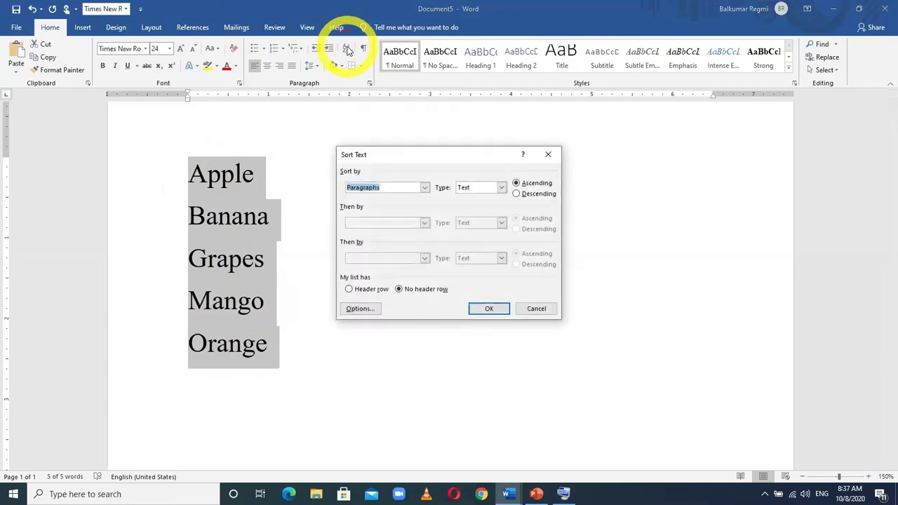
click(539, 195)
click(495, 310)
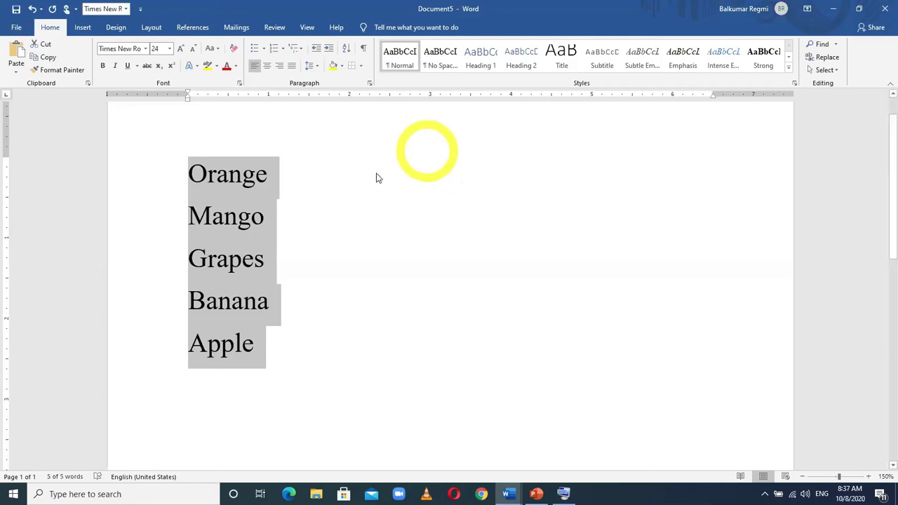
click(343, 203)
click(254, 344)
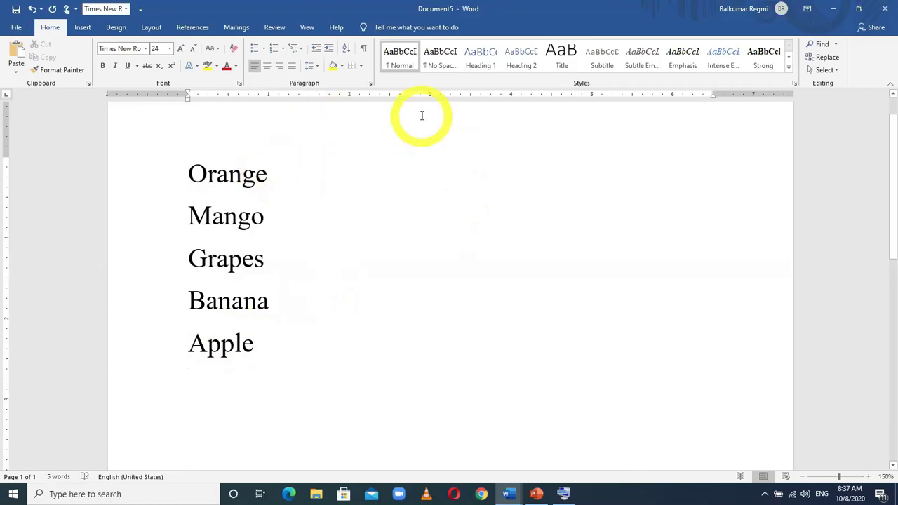
- Delete the whole fruit list and set the font size to 22
key(Return)
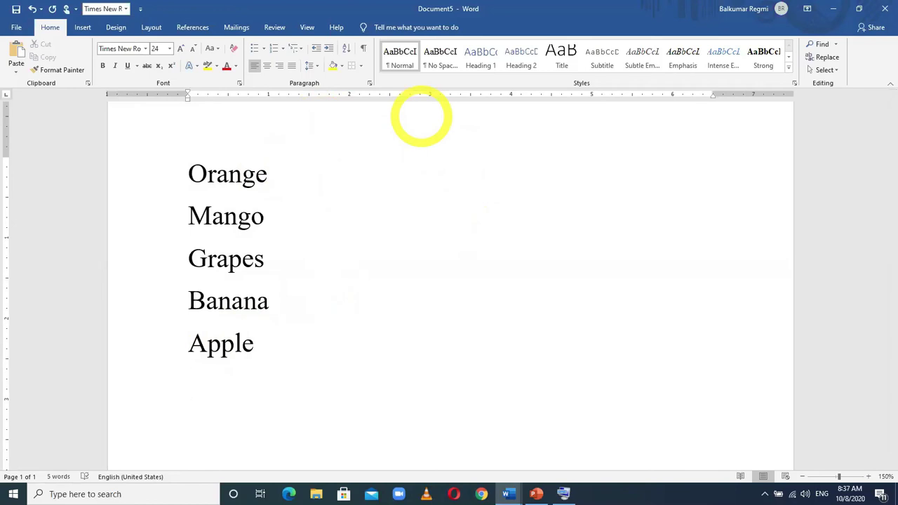
key(ctrl+a)
key(Delete)
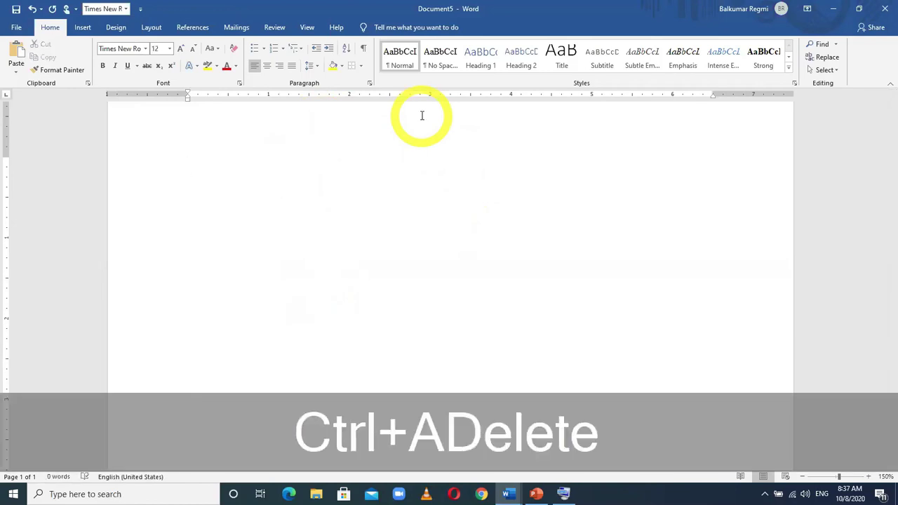
key(ctrl+shift+period)
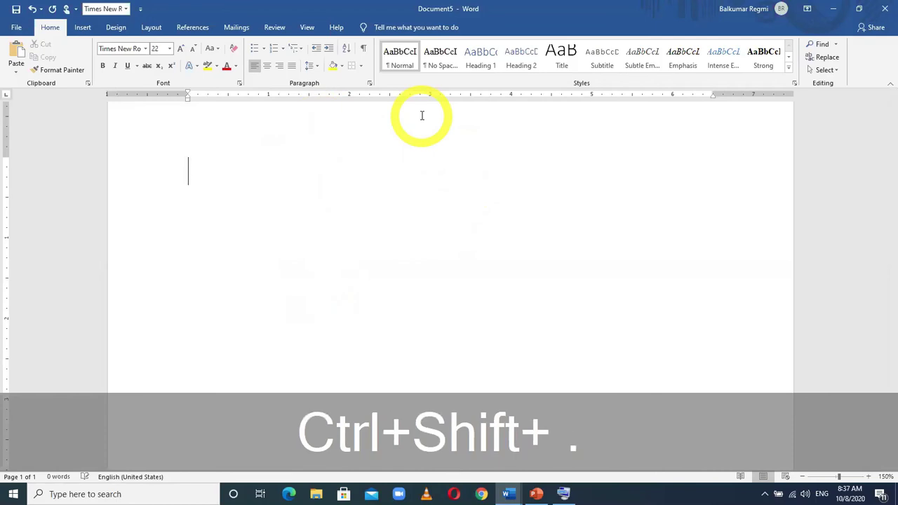
- Enter the heading "Introduction" and generate one sample paragraph beneath it with =rand(1)
text(Intro)
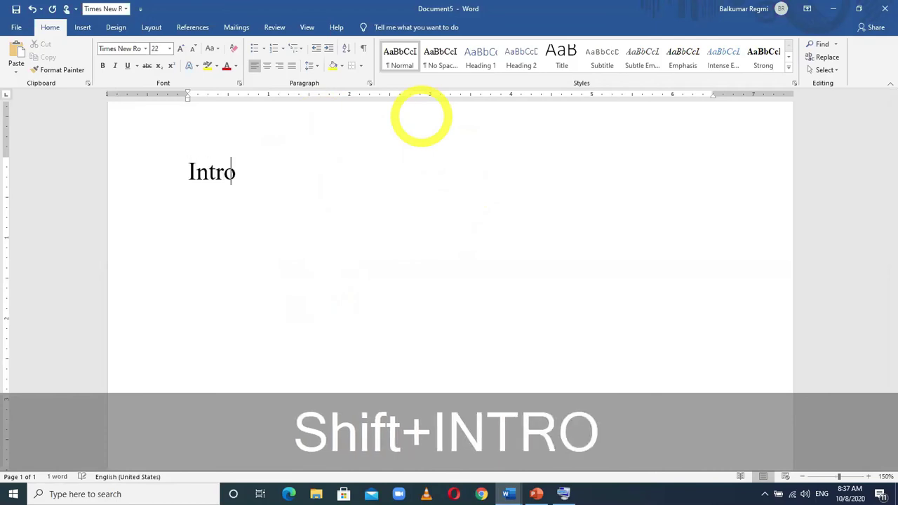
text(duction)
key(Return)
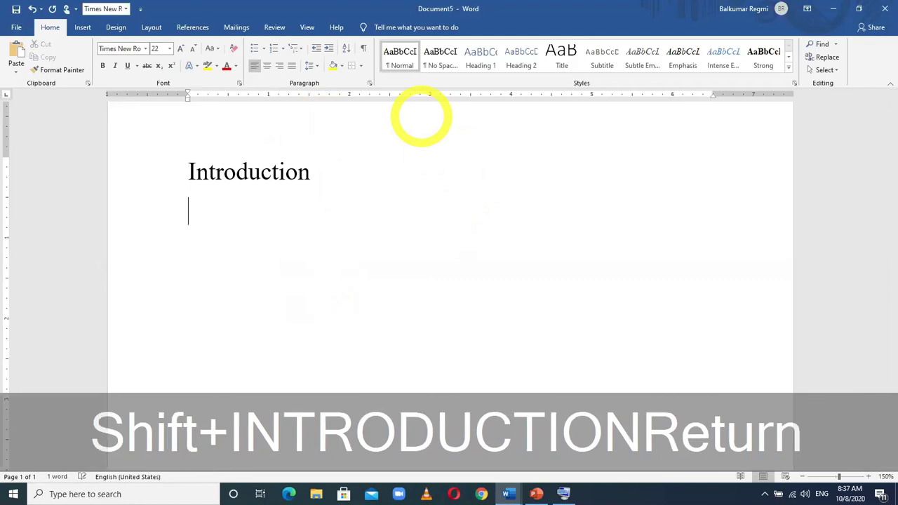
text(=rand(1))
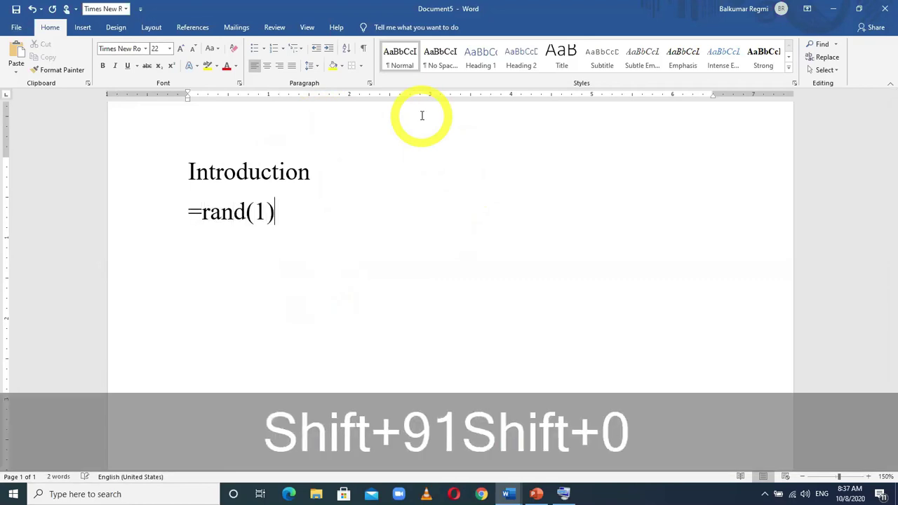
key(Return)
- Add the heading "Next Topic" and generate sample text beneath it with =rand()
text(Next Top)
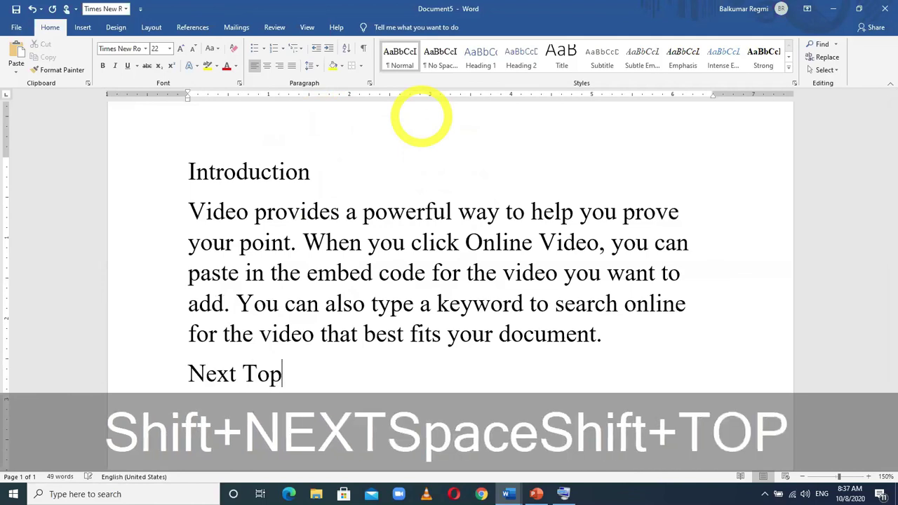
text(ic)
key(Return)
text(=)
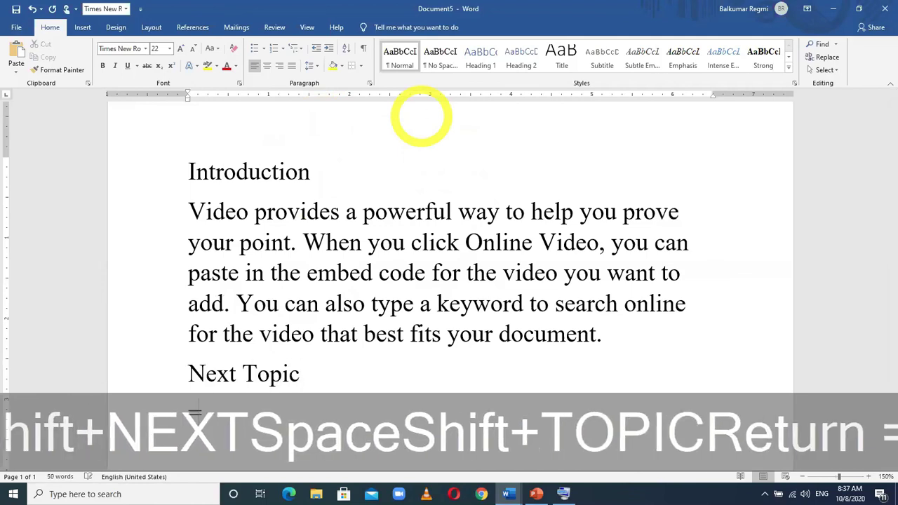
text(rand())
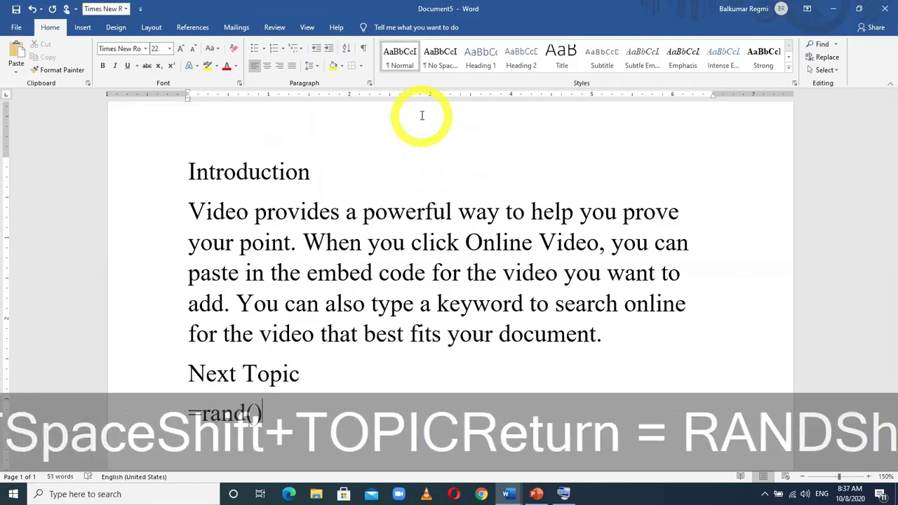
key(Return)
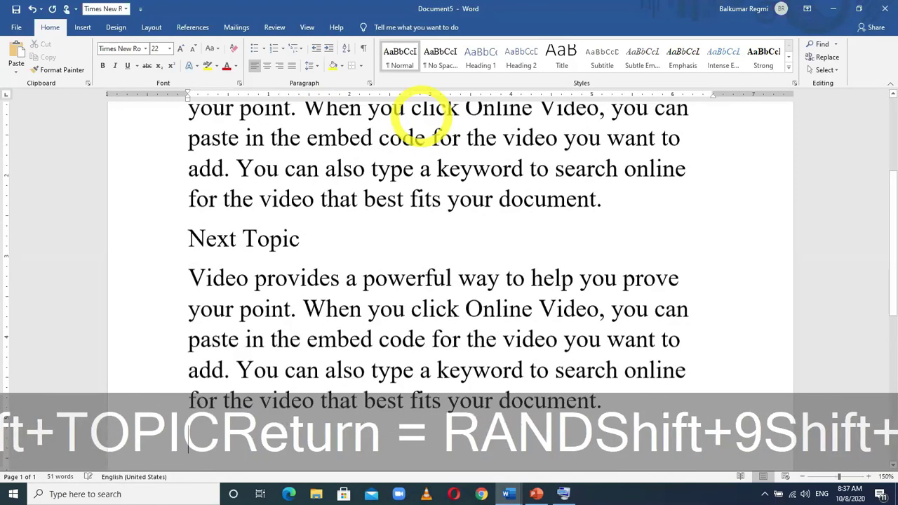
- Examine the "Introduction" and "Next Topic" headings and the sample paragraph beneath each one
scroll(354, 242, up, 3)
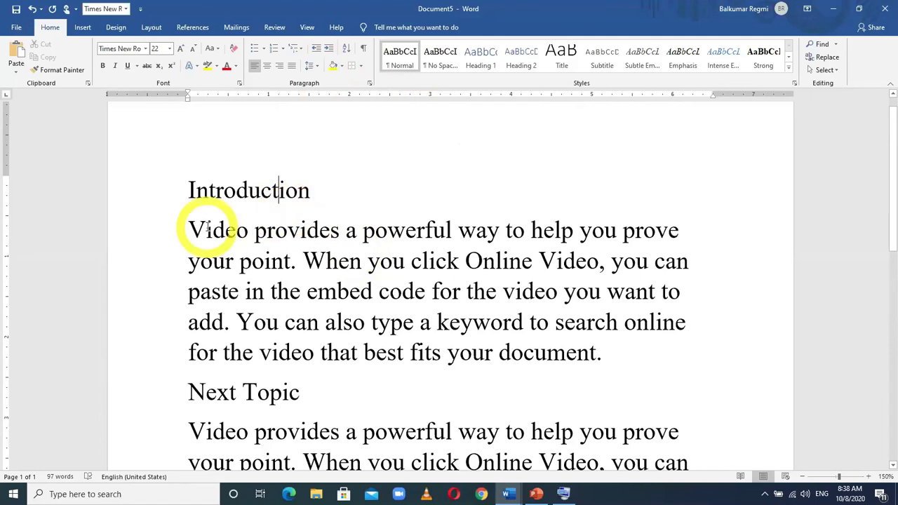
drag(196, 230, 586, 356)
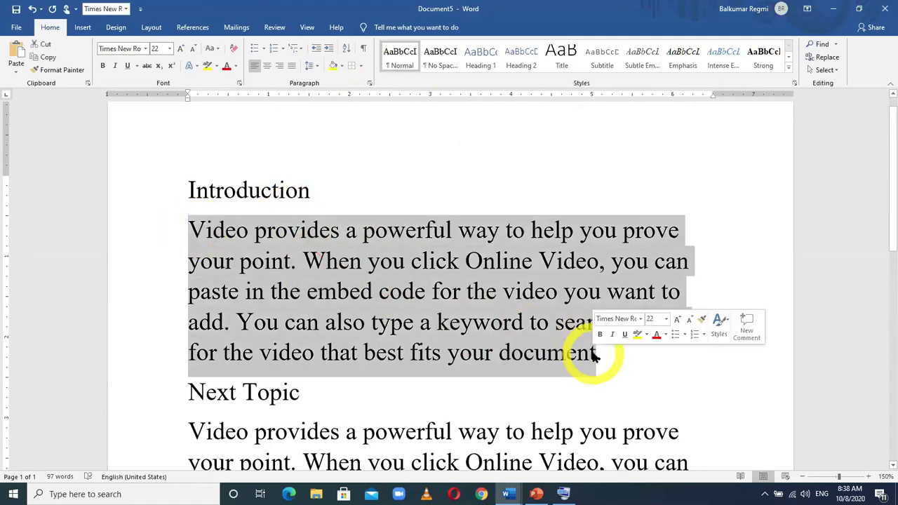
drag(188, 391, 287, 395)
scroll(376, 407, down, 3)
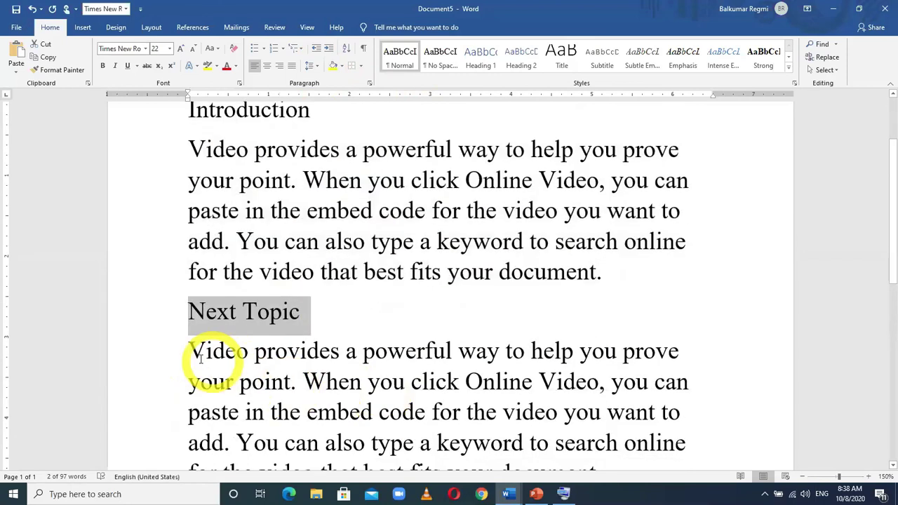
drag(188, 351, 530, 460)
click(371, 285)
scroll(337, 231, up, 4)
click(330, 253)
- Apply the Heading 1 style to the "Introduction" and "Next Topic" headings
drag(320, 212, 185, 201)
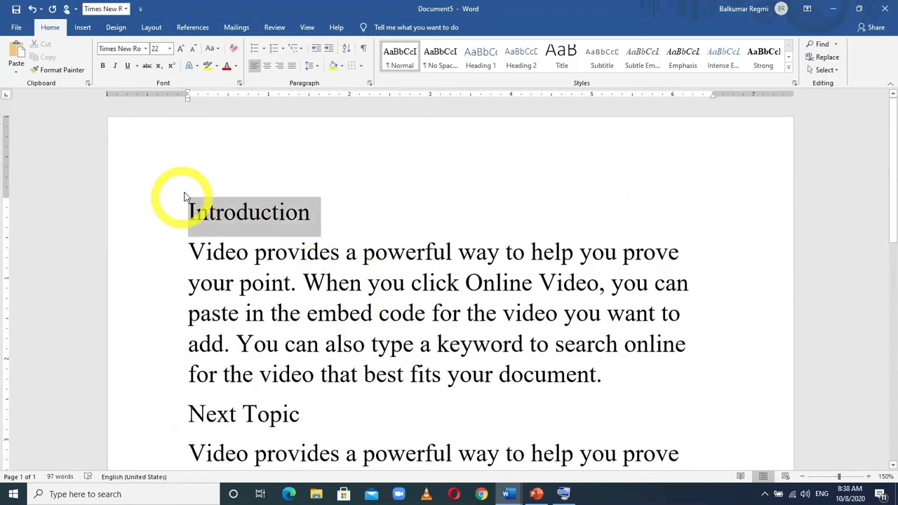
click(481, 65)
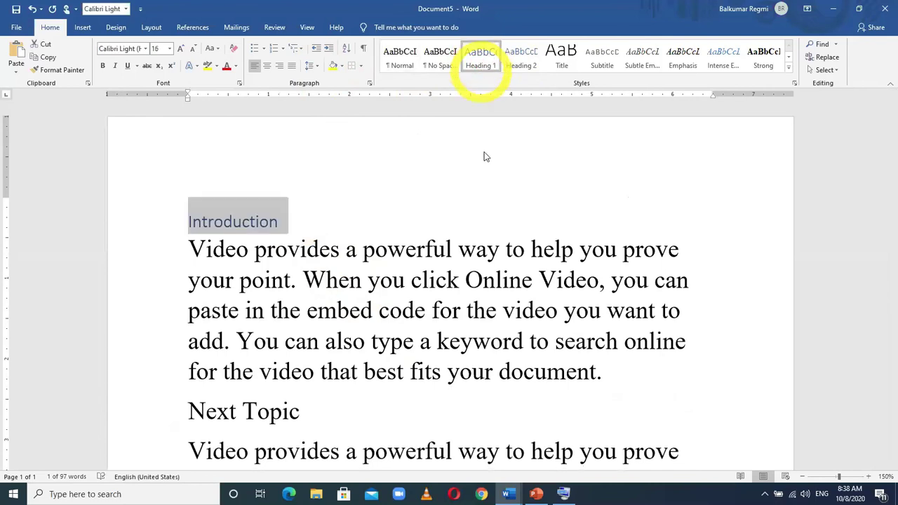
drag(303, 413, 195, 412)
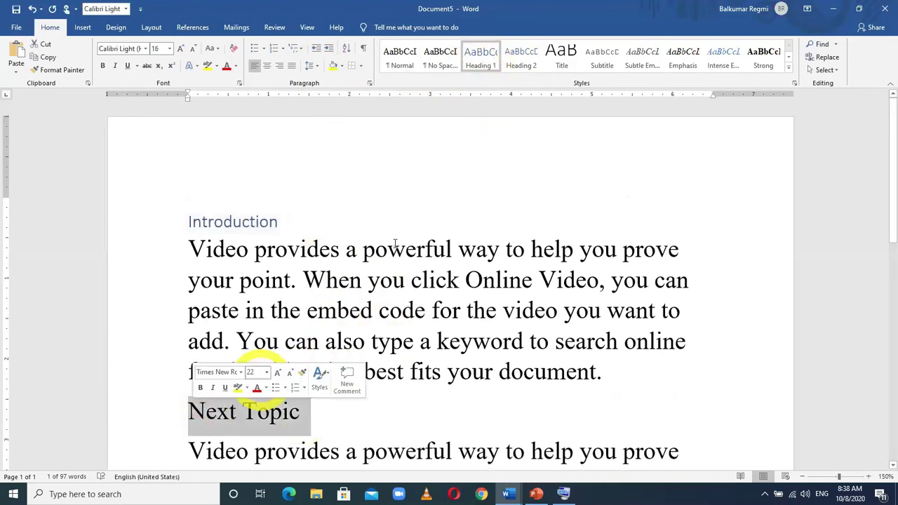
click(482, 64)
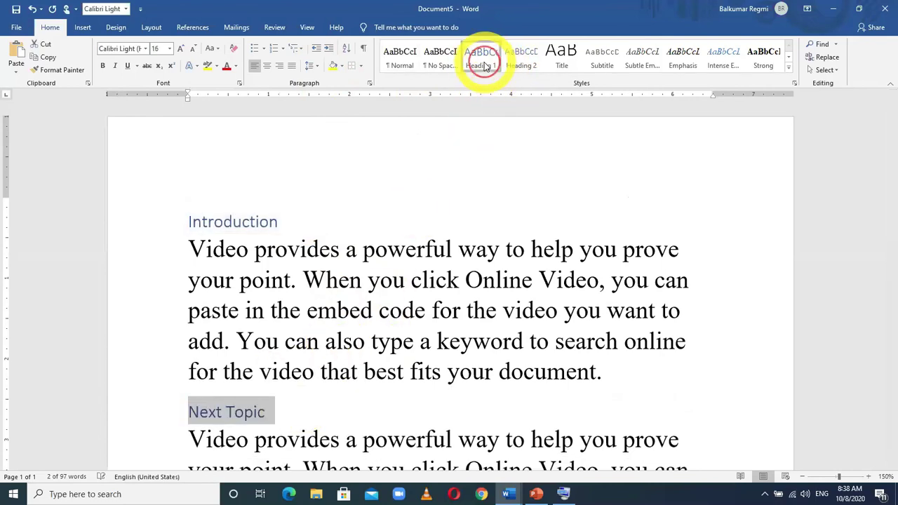
click(339, 418)
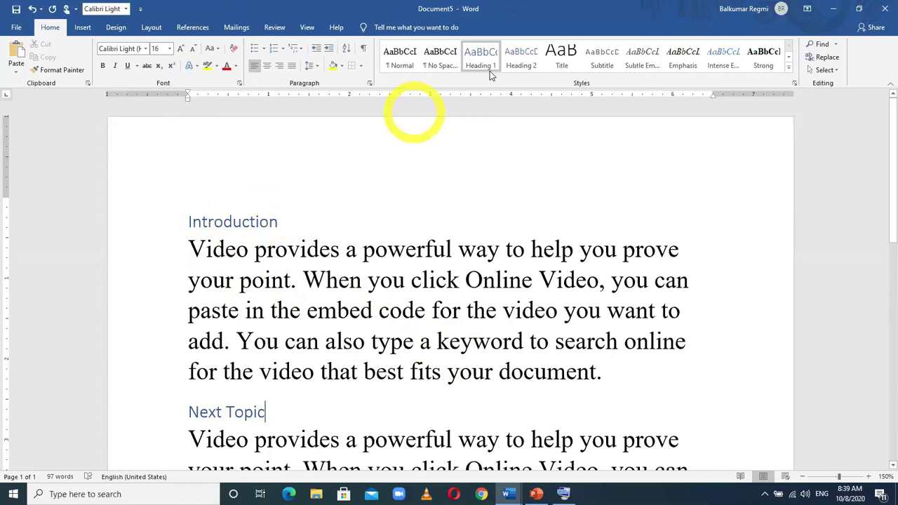
- Add the line "Sub topic" beneath the "Introduction" heading and apply the Heading 2 style to it
click(280, 231)
key(Return)
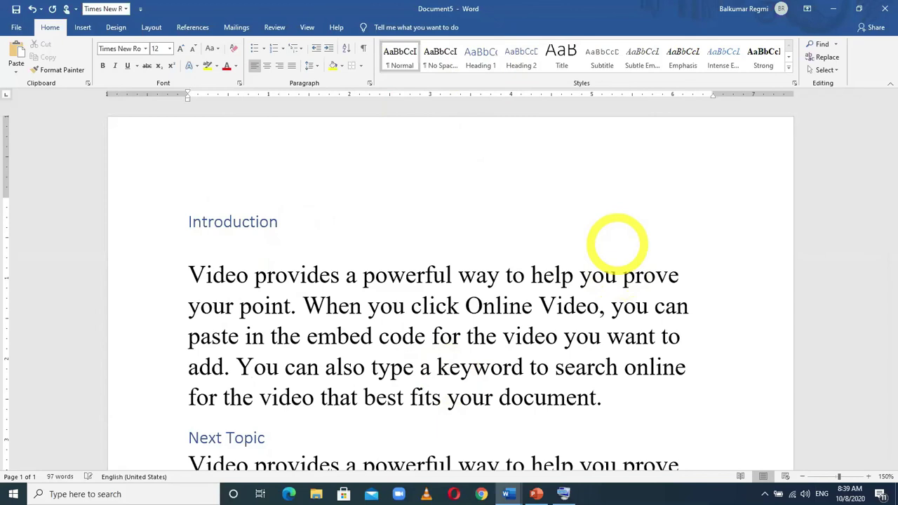
text(Sub toi)
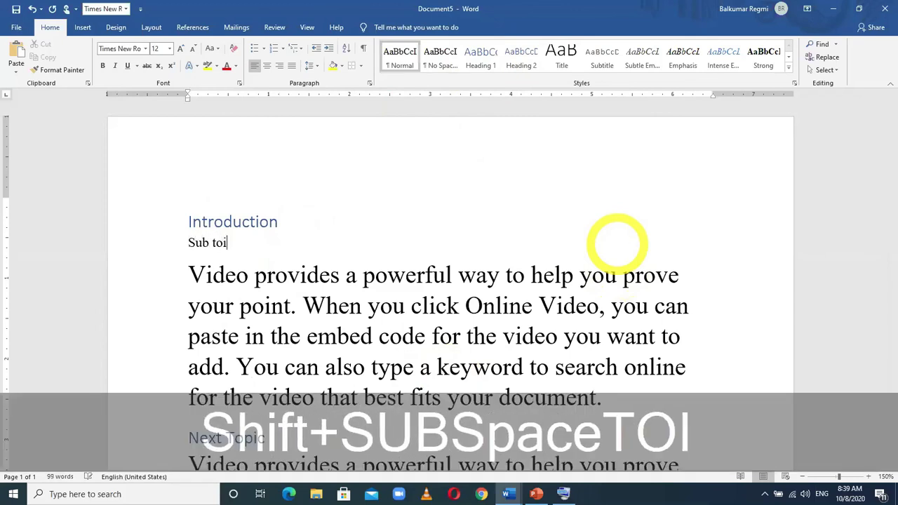
key(BackSpace)
text(pic)
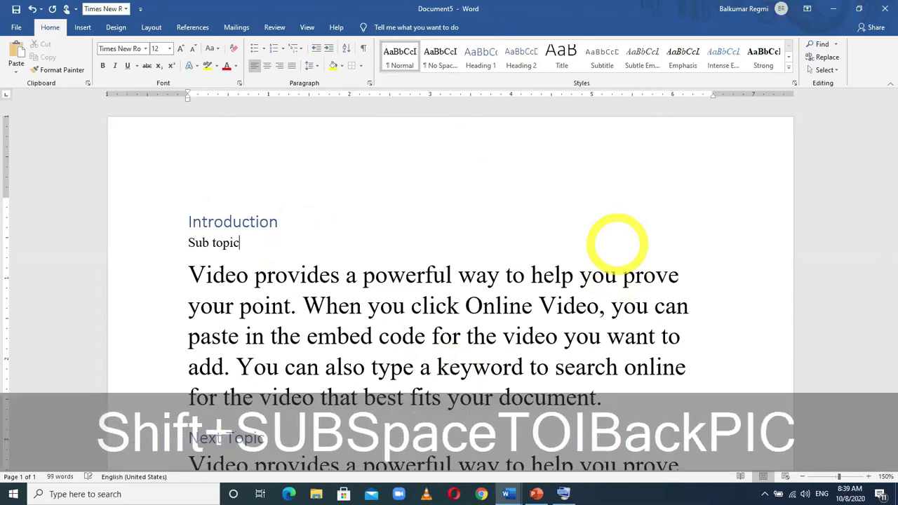
drag(247, 243, 177, 242)
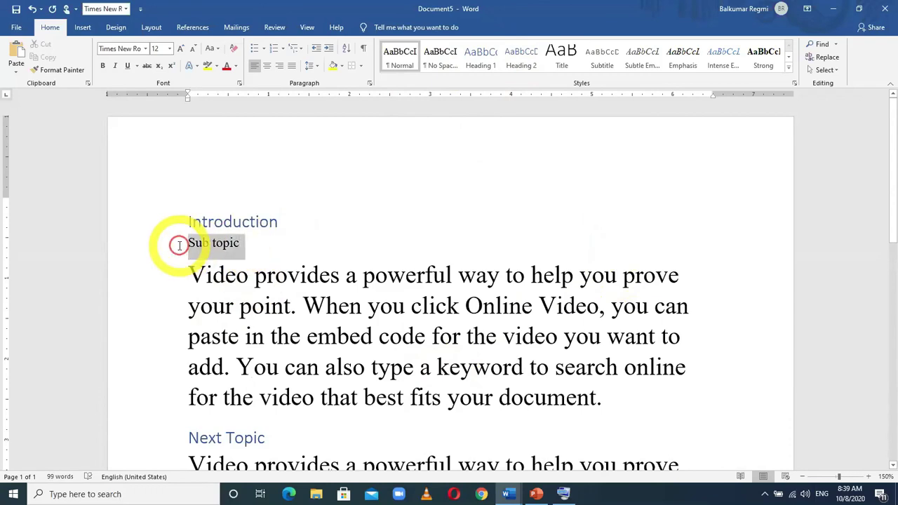
click(517, 64)
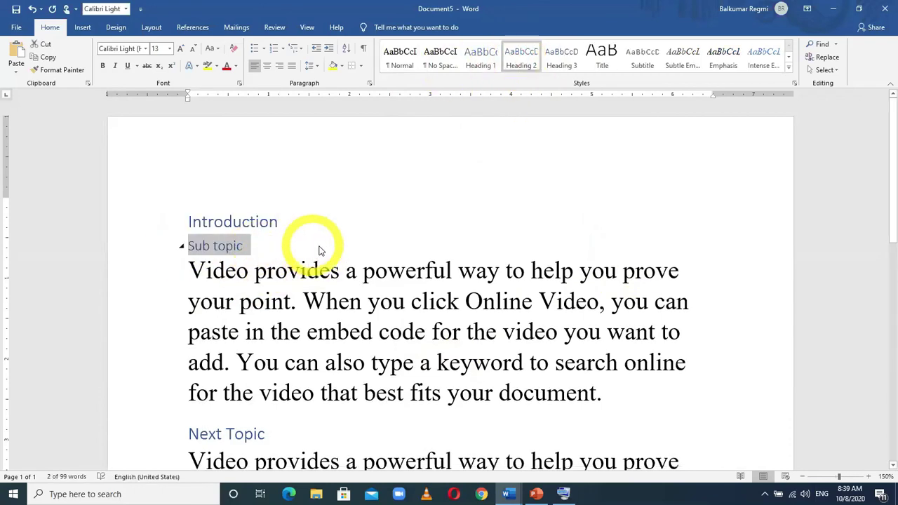
click(336, 327)
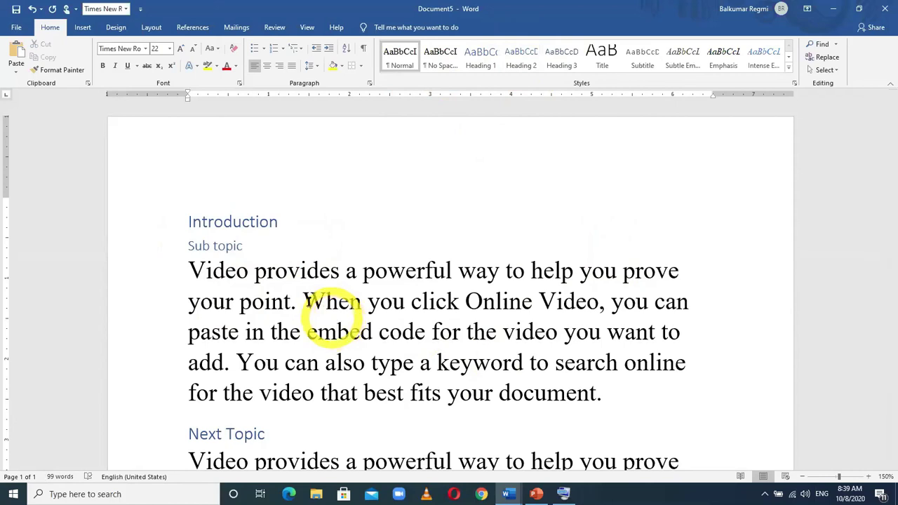
- Modify the Heading 1 style to use the Algerian font at size 24 with automatic updating enabled
click(256, 219)
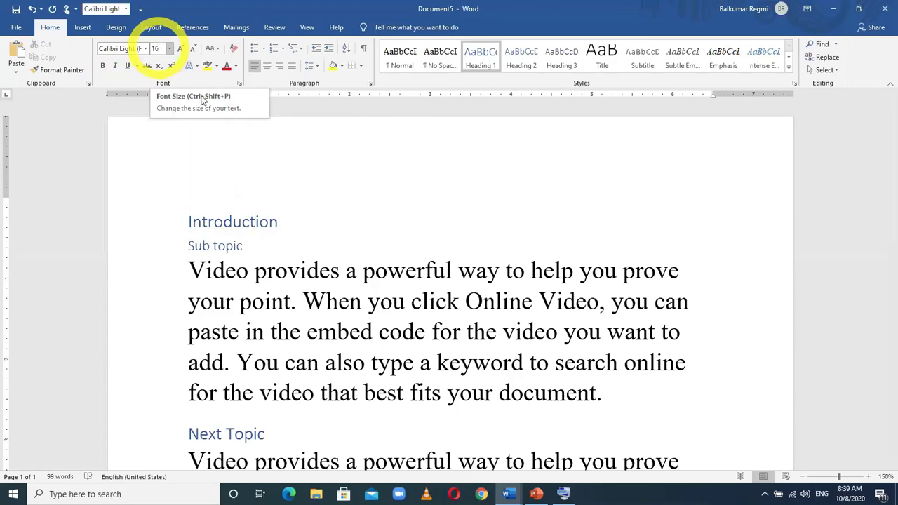
right_click(480, 65)
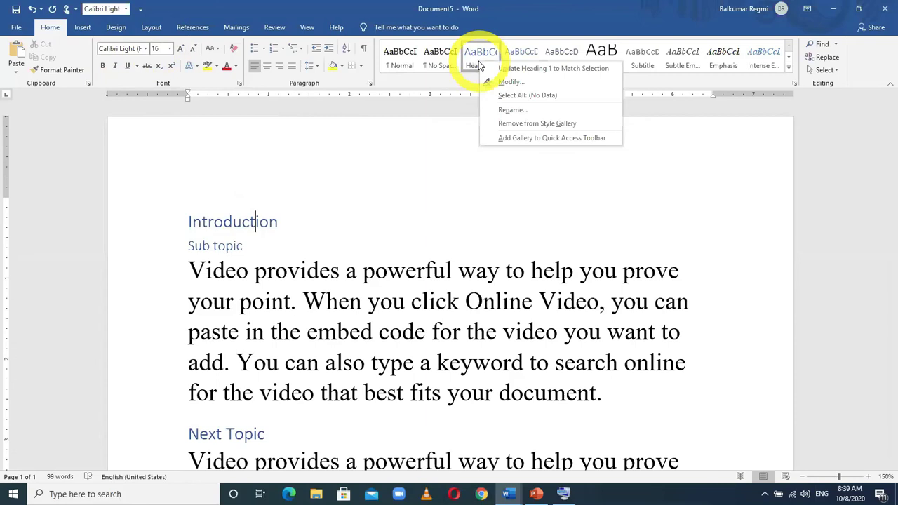
click(510, 82)
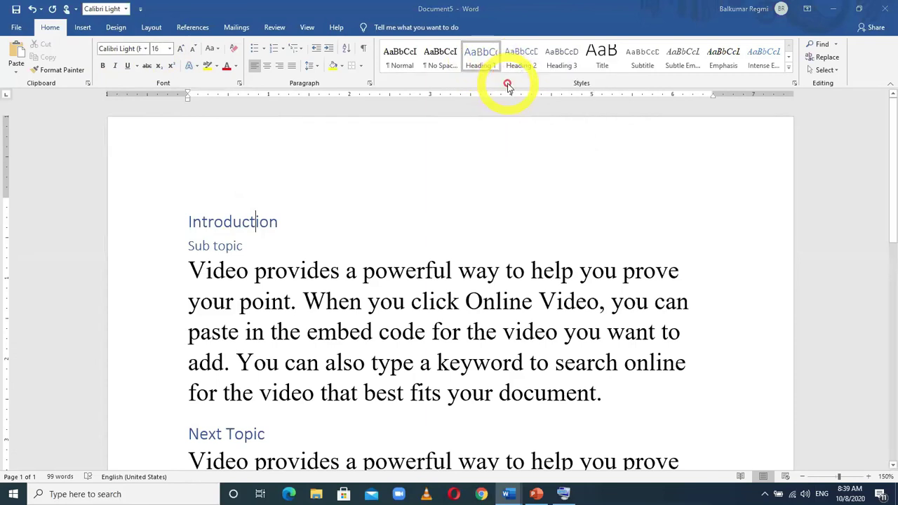
drag(465, 91, 589, 104)
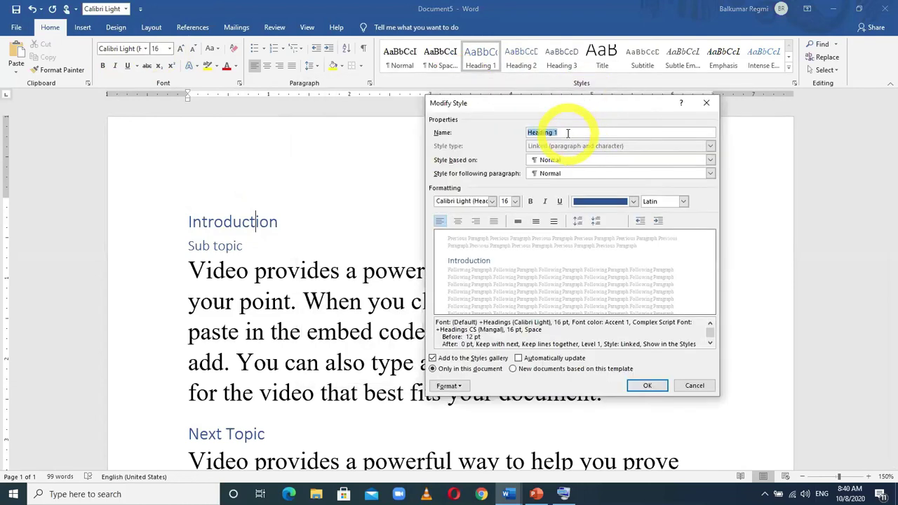
click(493, 202)
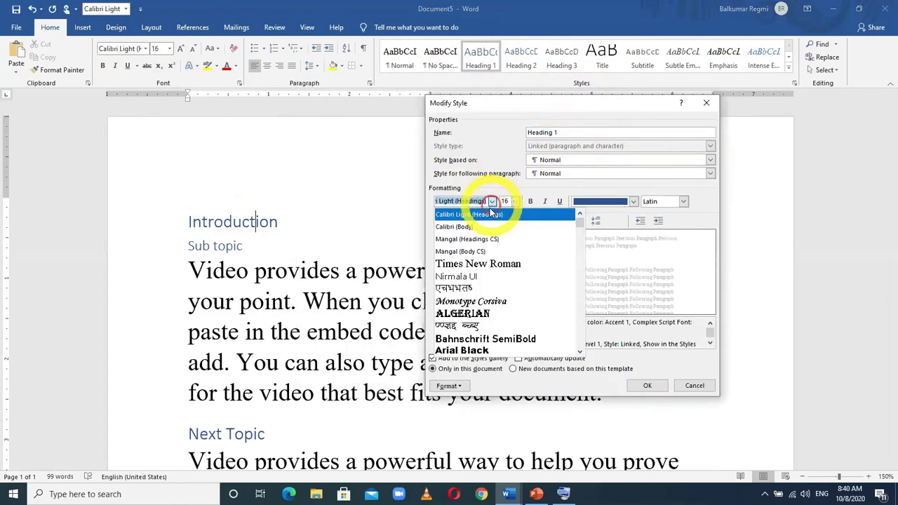
click(457, 315)
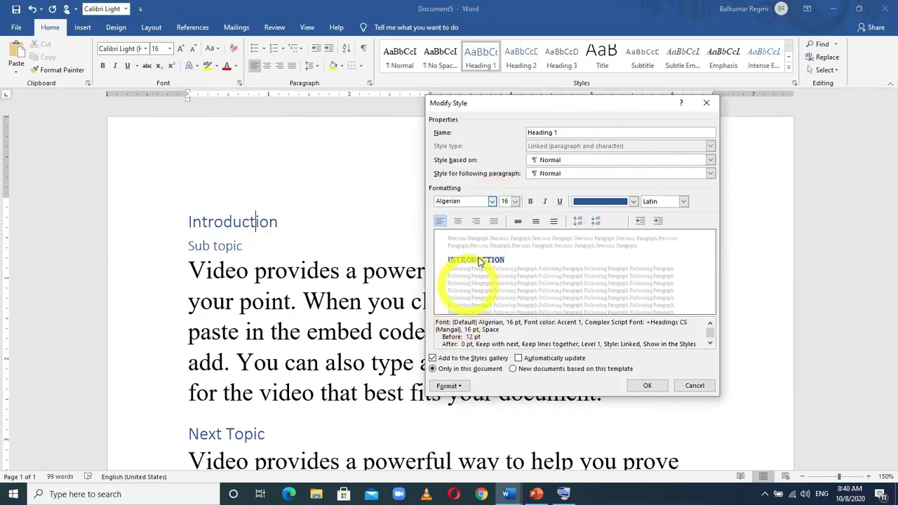
click(516, 202)
click(504, 284)
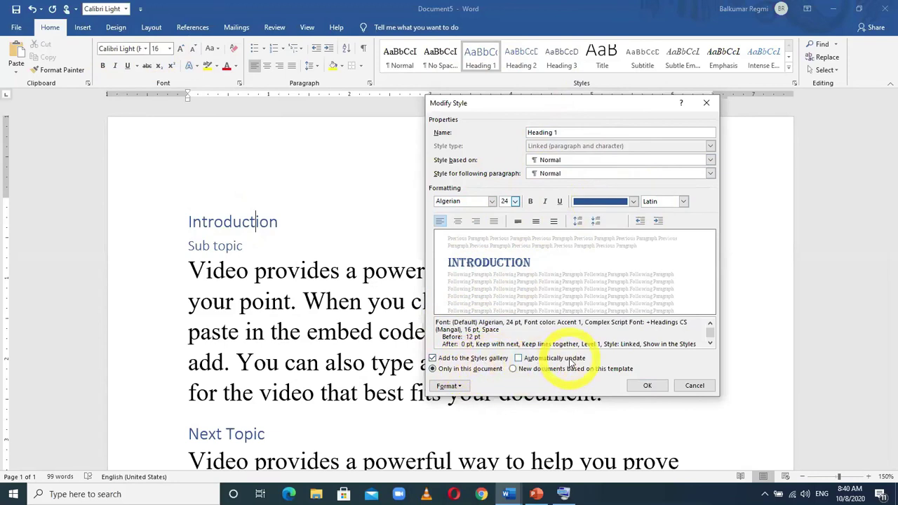
click(519, 359)
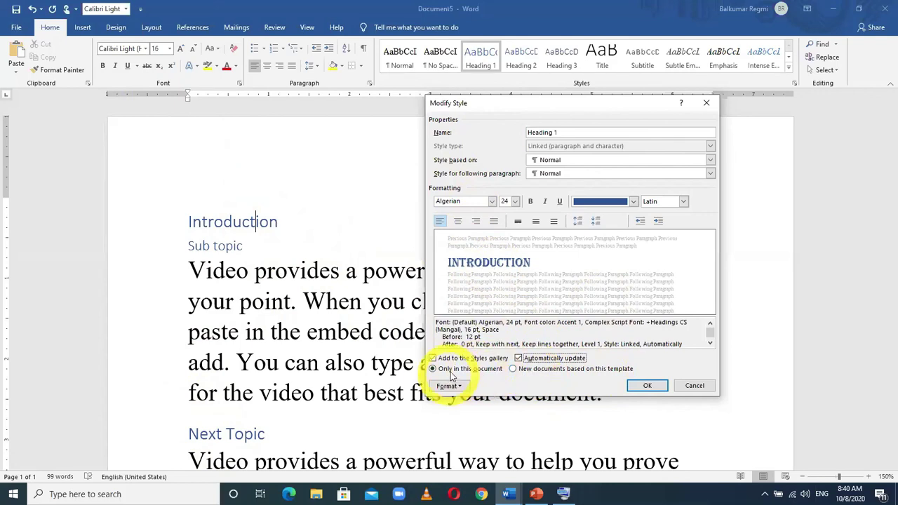
click(645, 389)
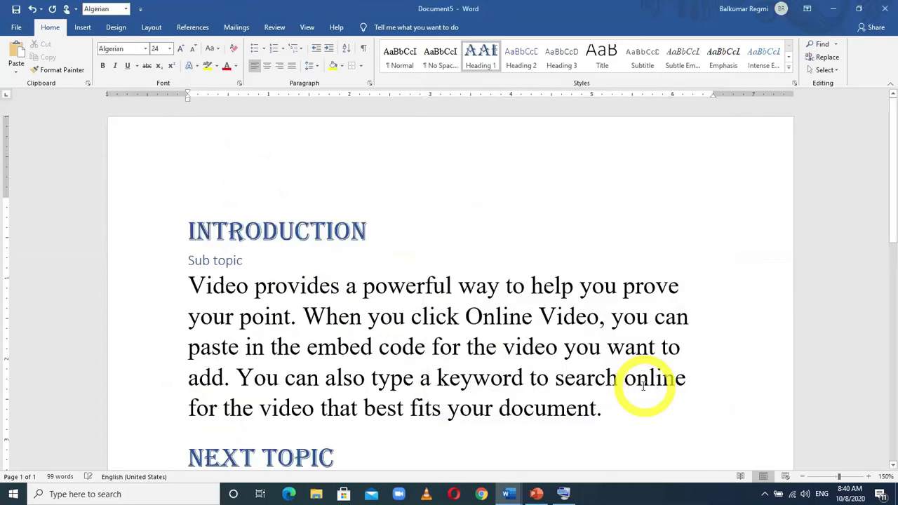
- Add the line "sub topic" beneath the "Next Topic" heading and apply the Heading 2 style to it
scroll(260, 302, down, 3)
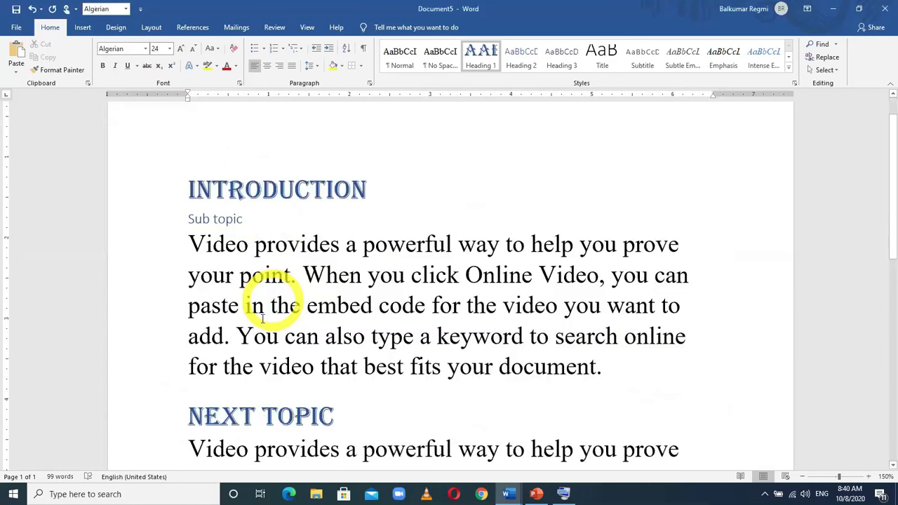
click(260, 293)
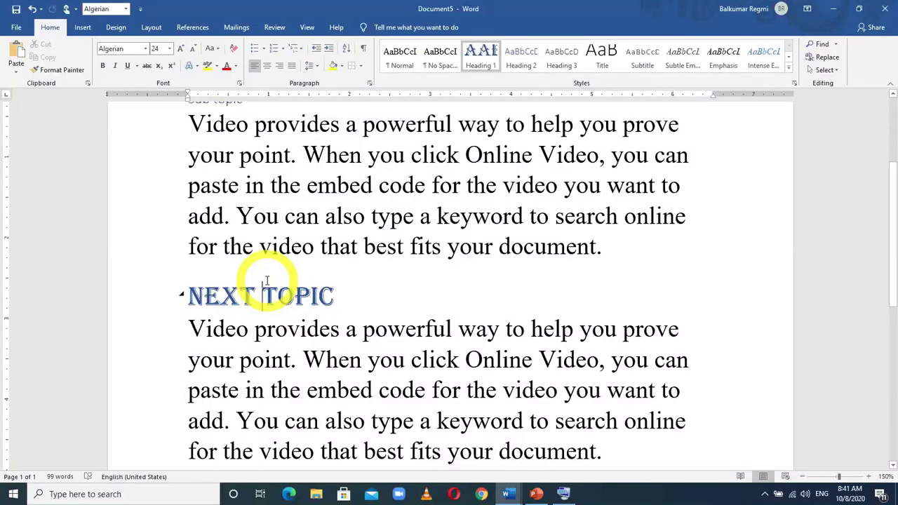
scroll(264, 284, up, 3)
click(218, 262)
scroll(281, 301, down, 2)
click(362, 339)
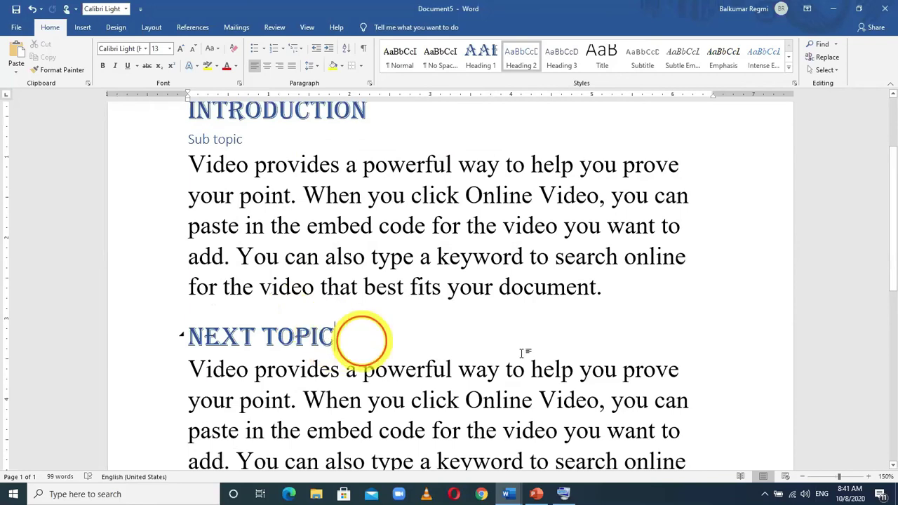
key(Return)
text(sub to)
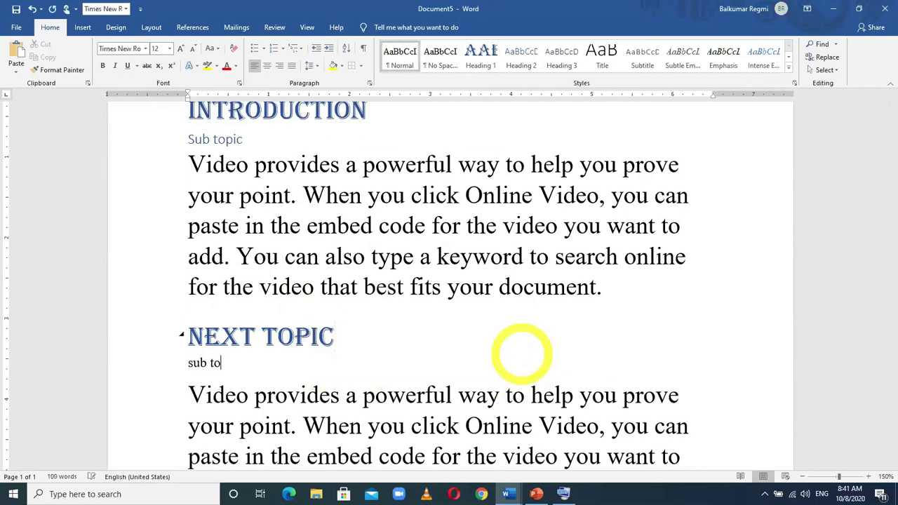
text(pic)
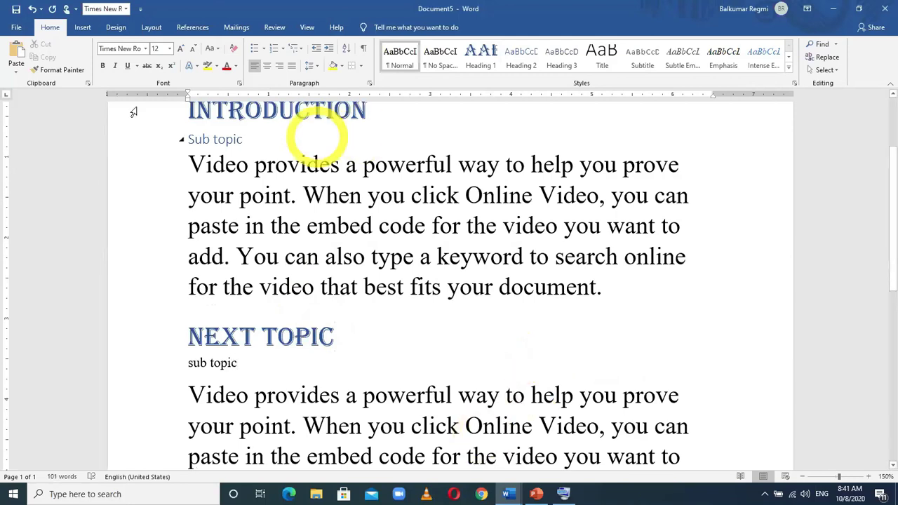
drag(237, 375, 186, 373)
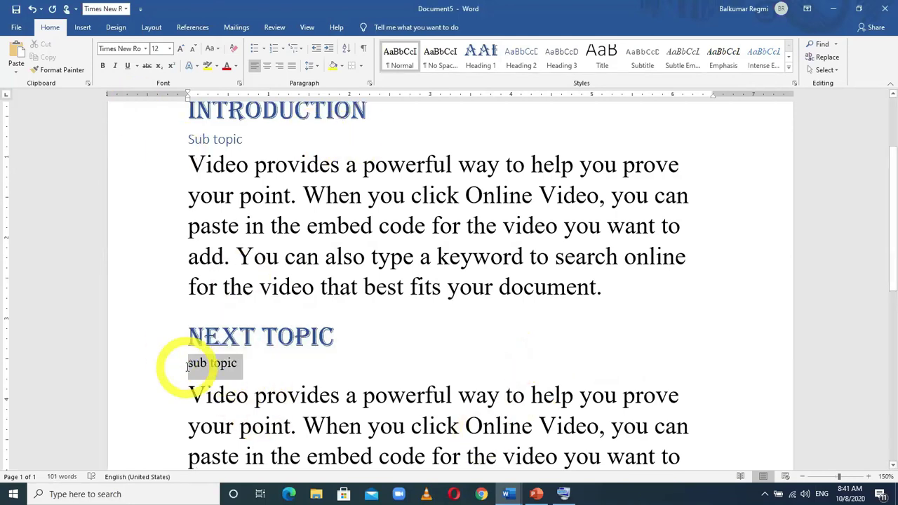
click(523, 55)
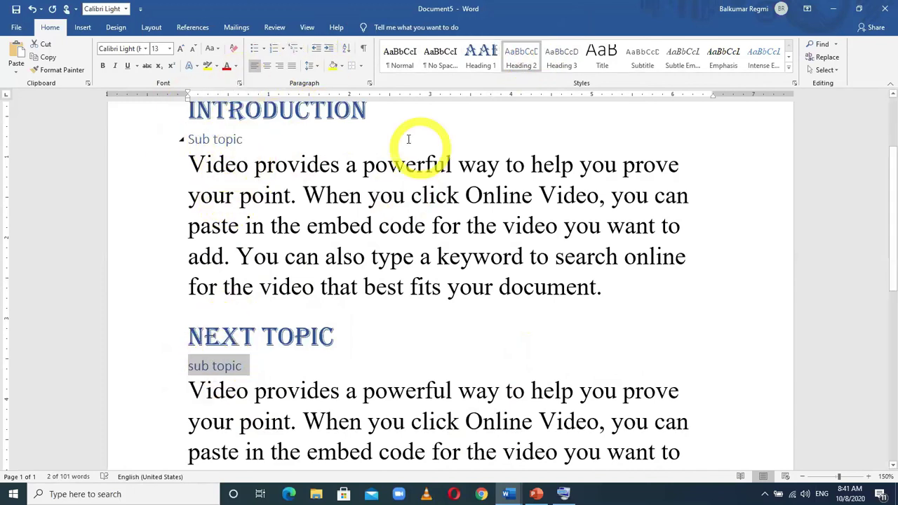
- Modify the Heading 2 style to use the Monotype Corsiva font at size 26
right_click(531, 63)
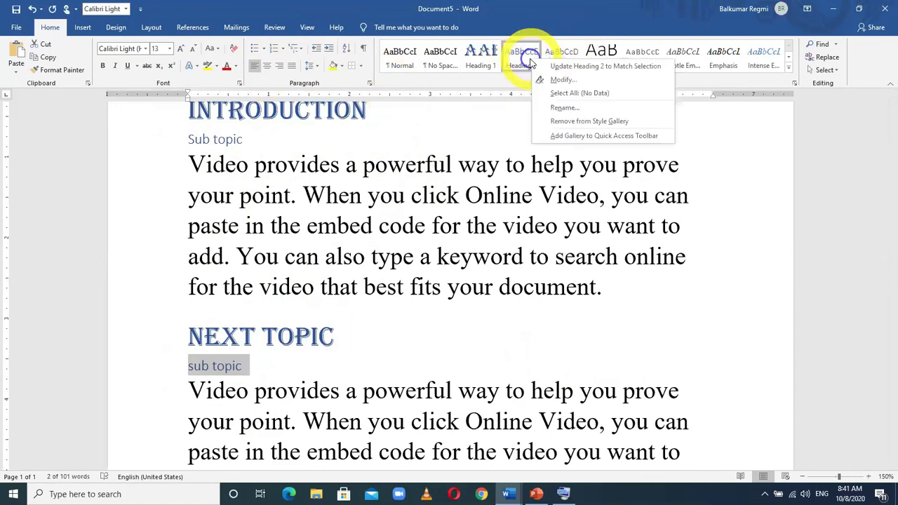
click(572, 83)
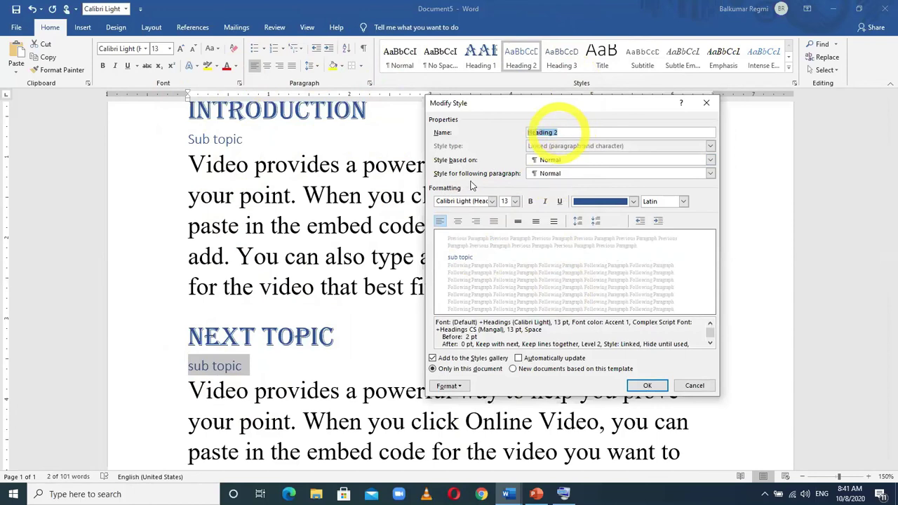
click(493, 201)
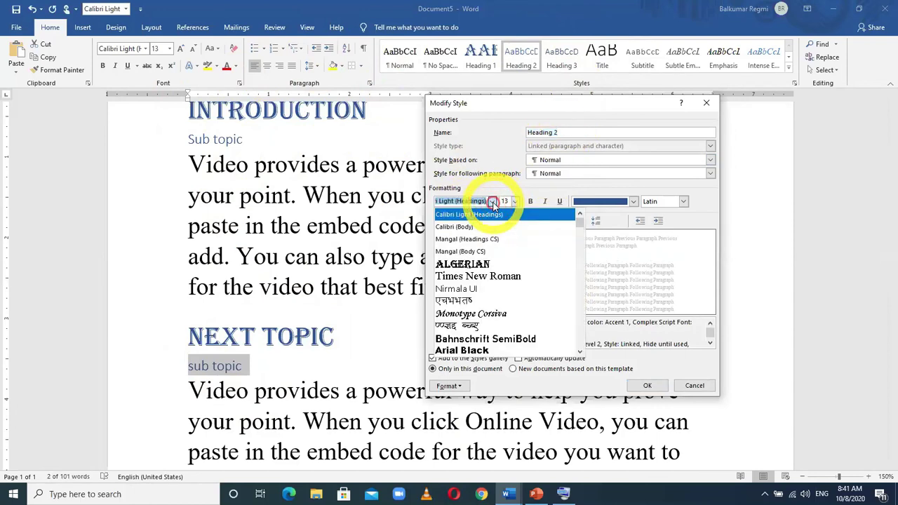
click(462, 320)
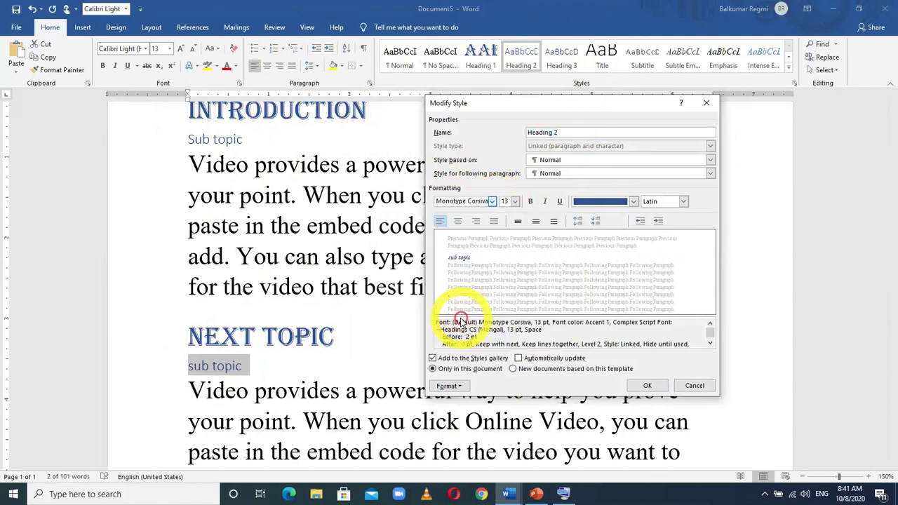
click(515, 201)
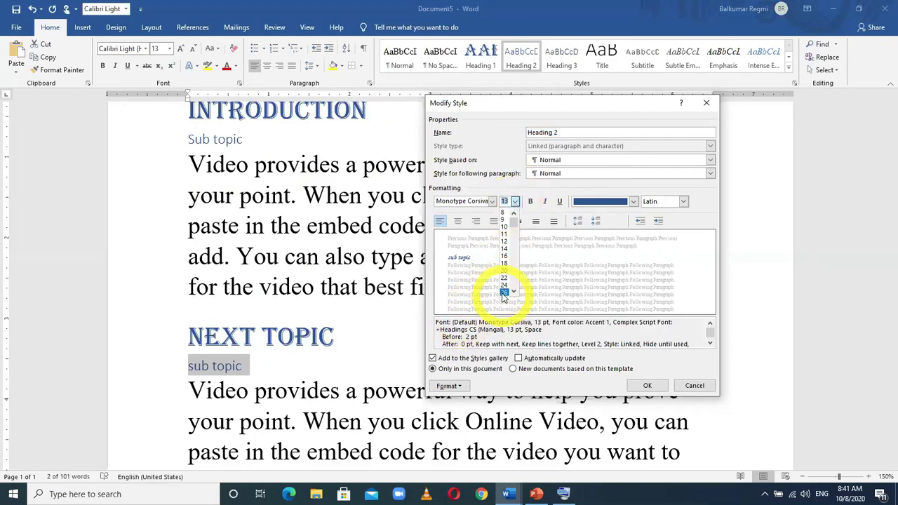
click(504, 292)
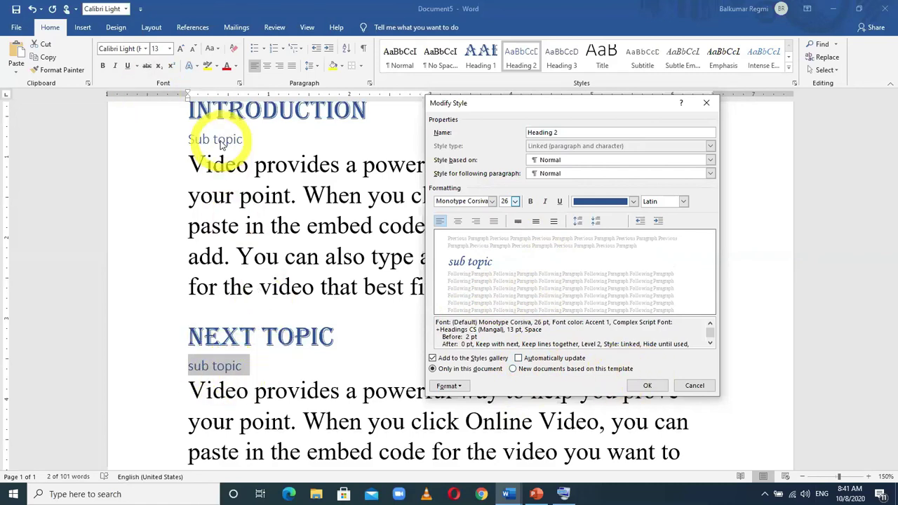
click(644, 386)
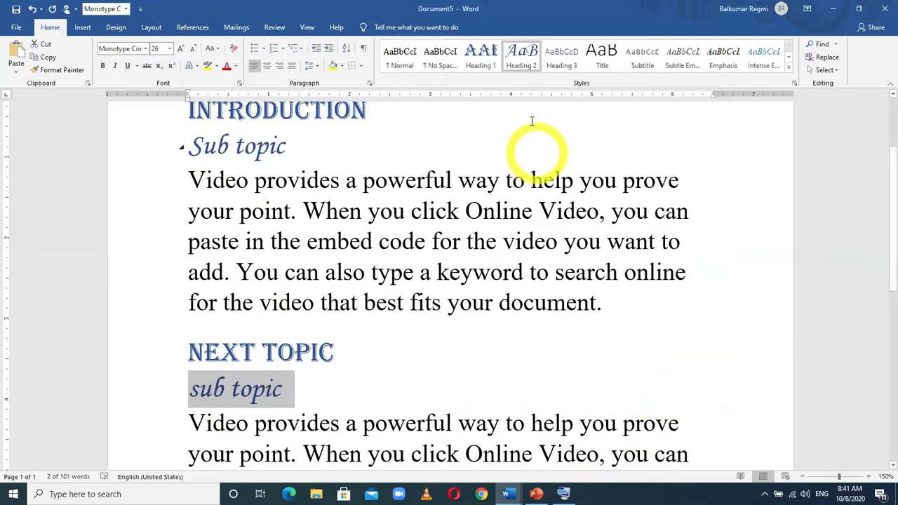
- Turn on automatic updating for the Heading 2 style
right_click(525, 70)
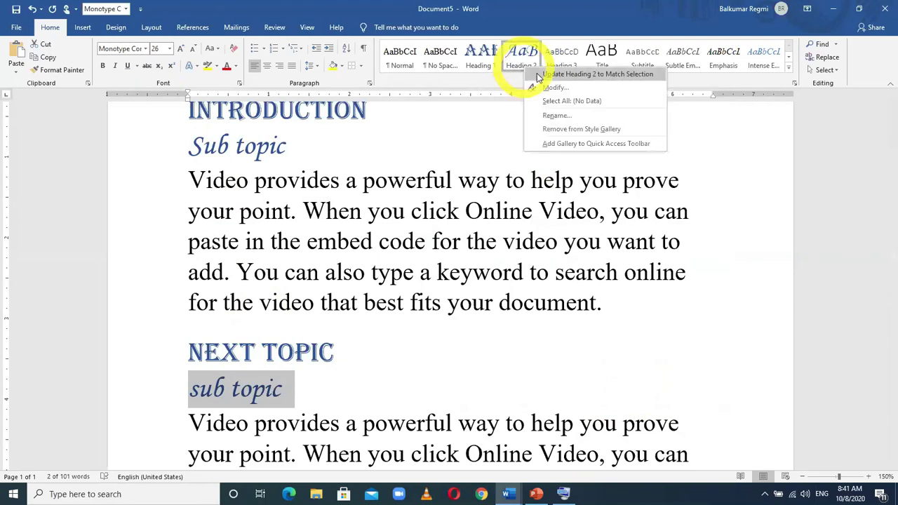
click(548, 89)
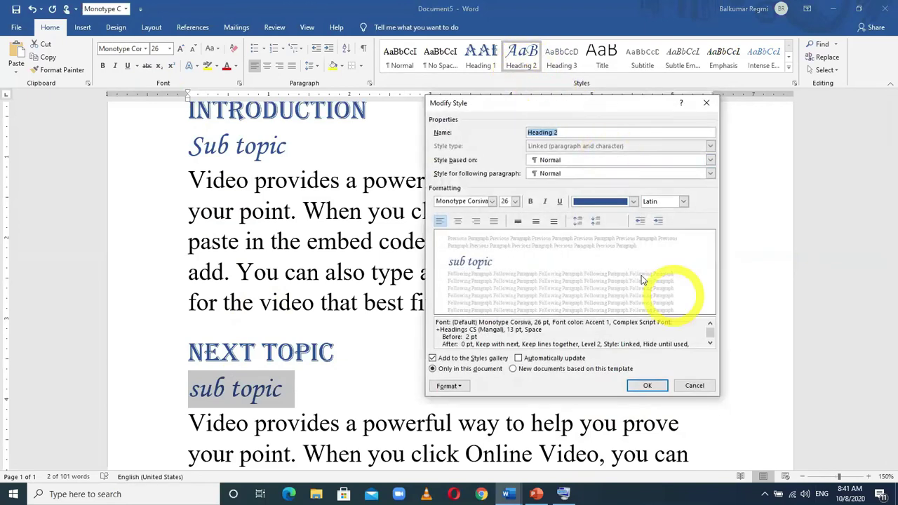
click(554, 359)
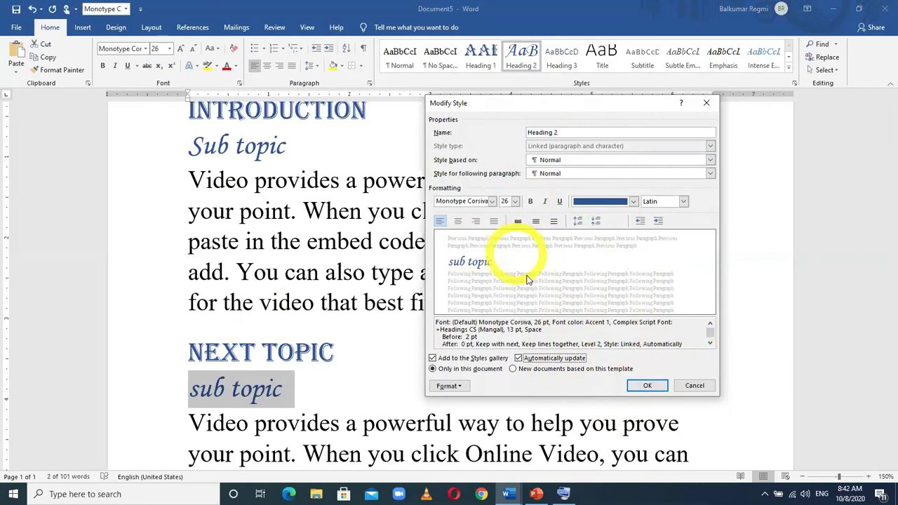
click(647, 388)
click(401, 344)
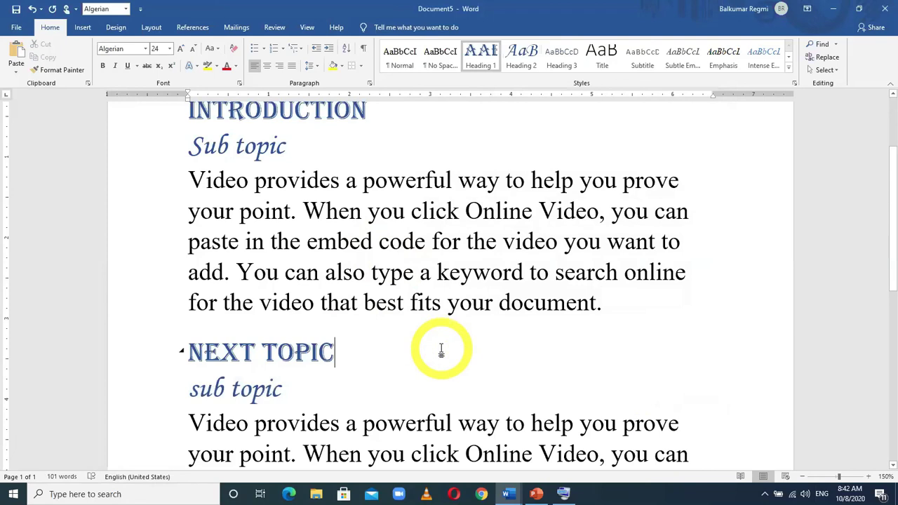
- Switch to PowerPoint to review the "Open Paragraph Dialog Box" slide, and return to Document5 in Word
click(536, 491)
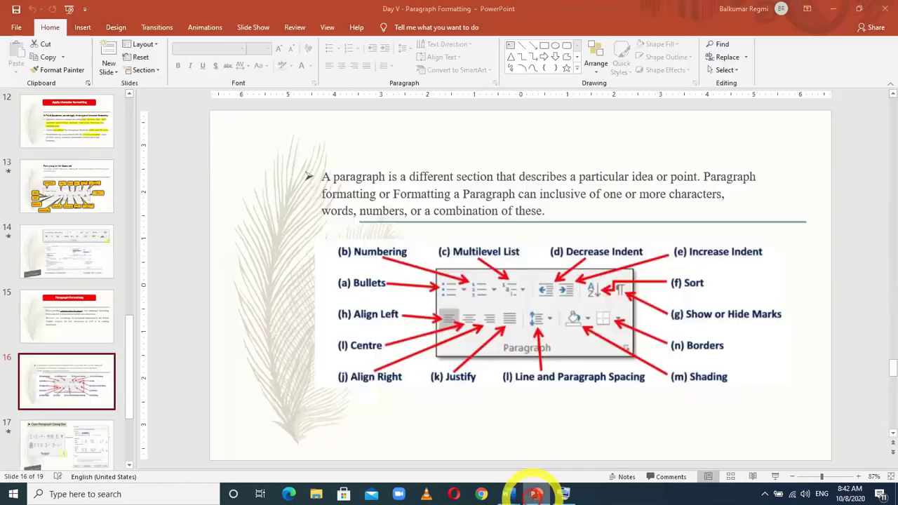
click(68, 430)
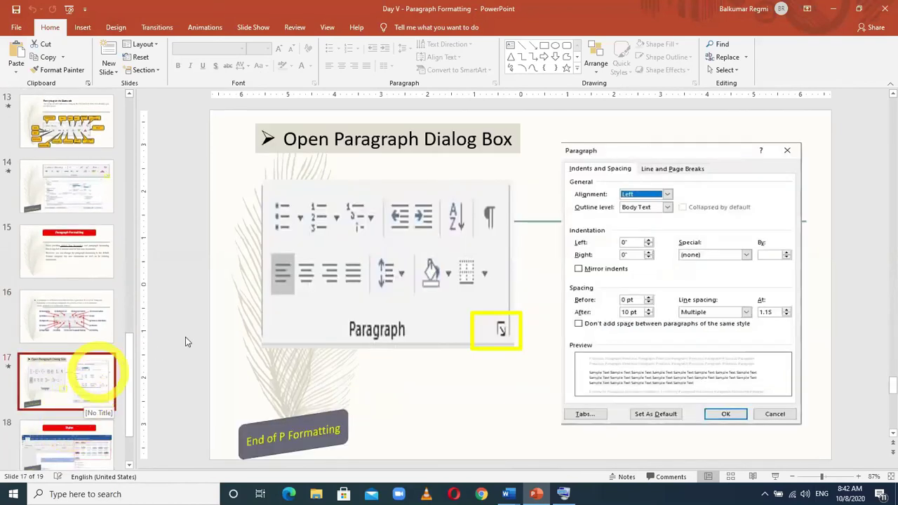
click(508, 494)
click(681, 446)
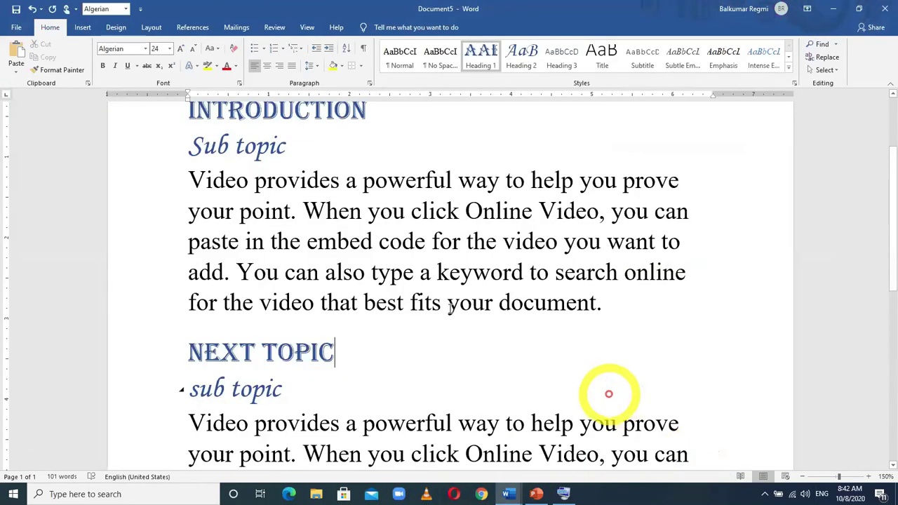
- Create a new blank document and generate one paragraph of sample text with =rand(1)
key(ctrl+n)
text(=rand(1))
key(Return)
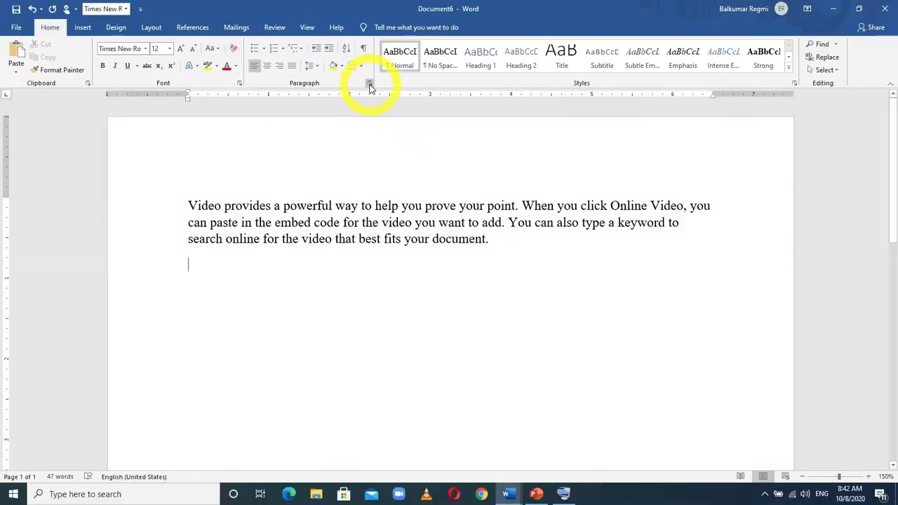
- Open the detailed paragraph settings, move the dialog clear of the text, and set the alignment to Right
click(370, 85)
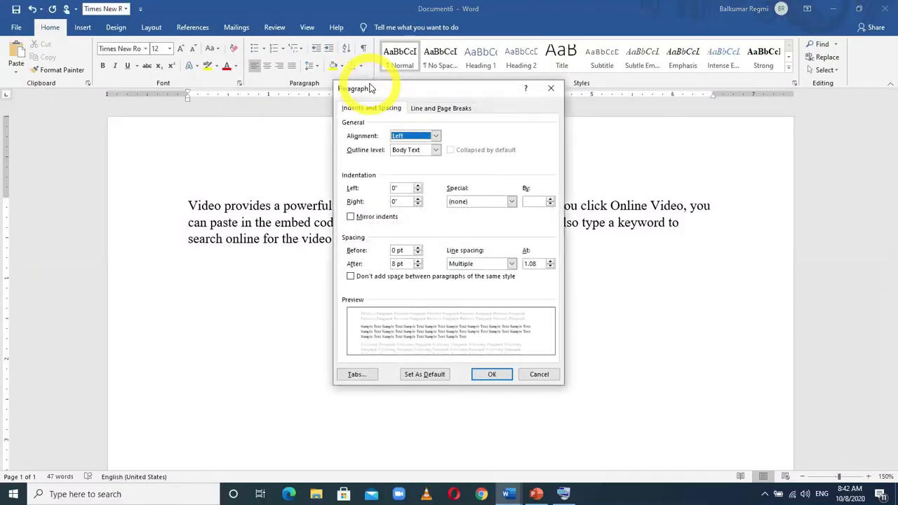
drag(400, 91, 631, 105)
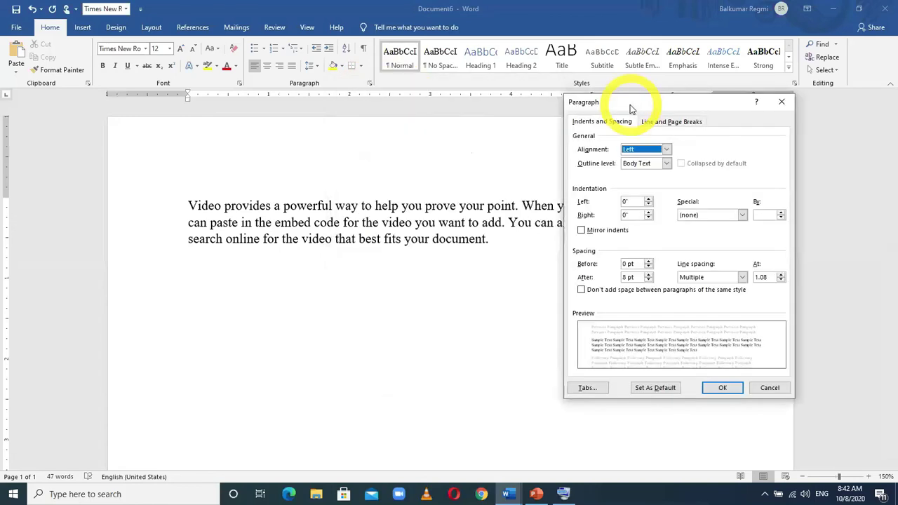
click(652, 152)
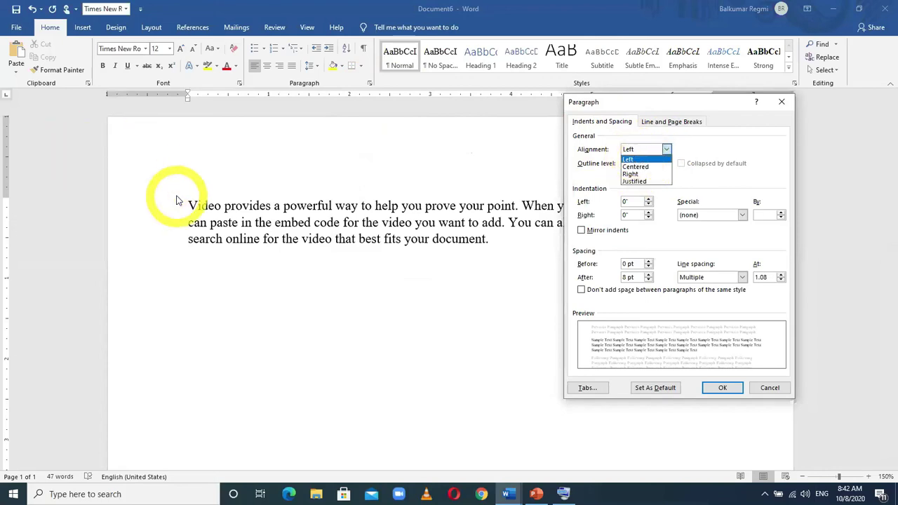
click(630, 174)
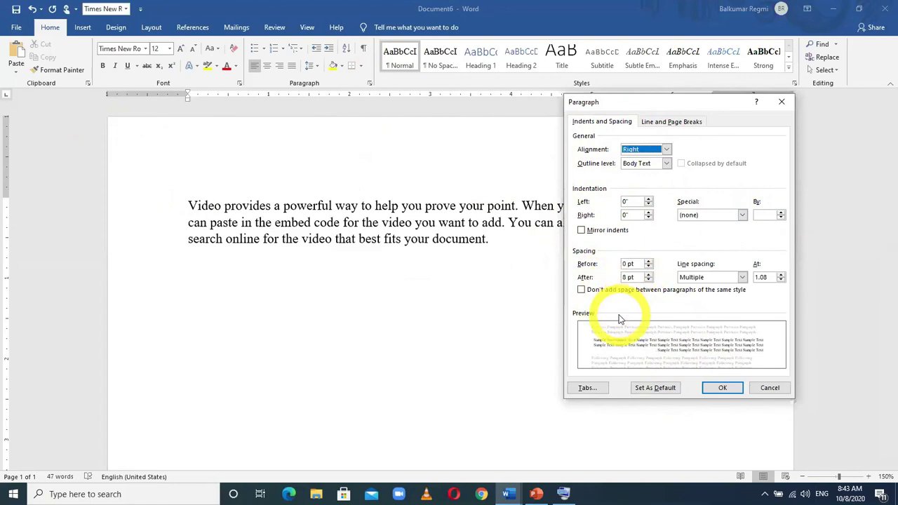
- Set spacing after to 0 pt and line spacing to Double, and make the paragraph settings the default for this document only
click(648, 281)
click(648, 280)
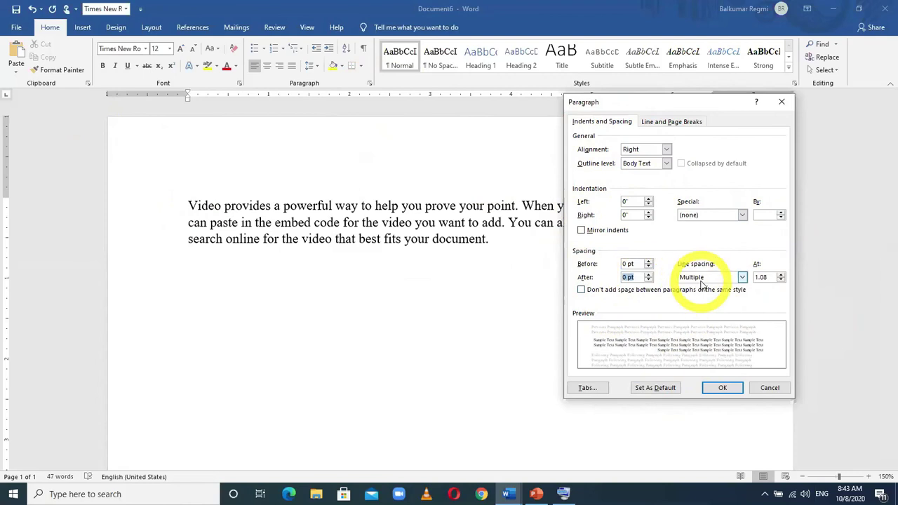
click(707, 279)
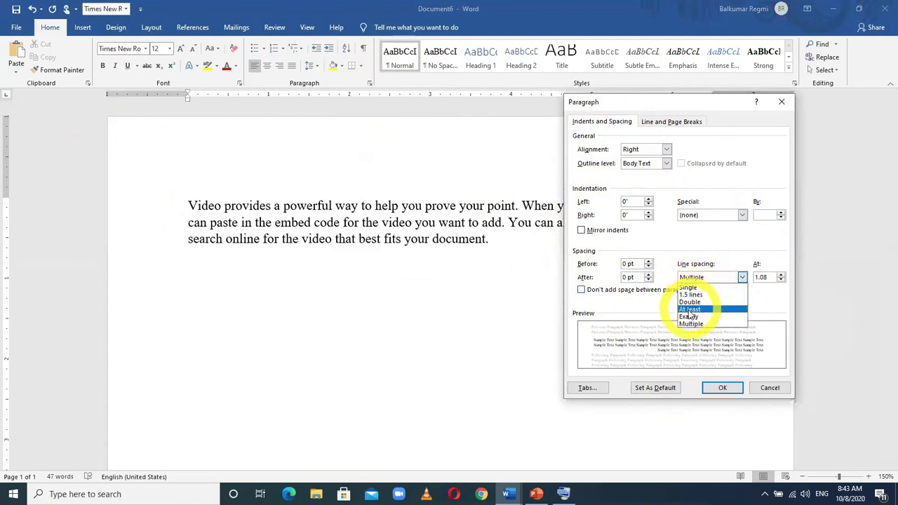
click(691, 302)
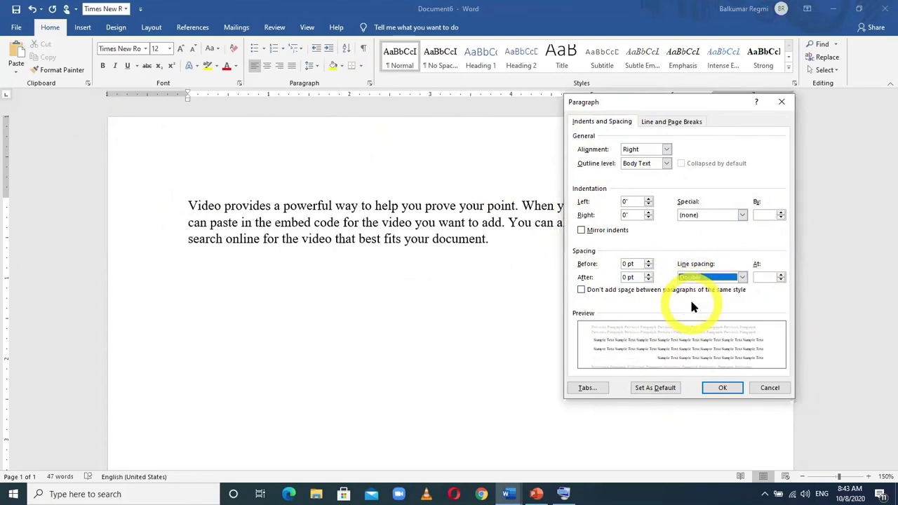
click(654, 388)
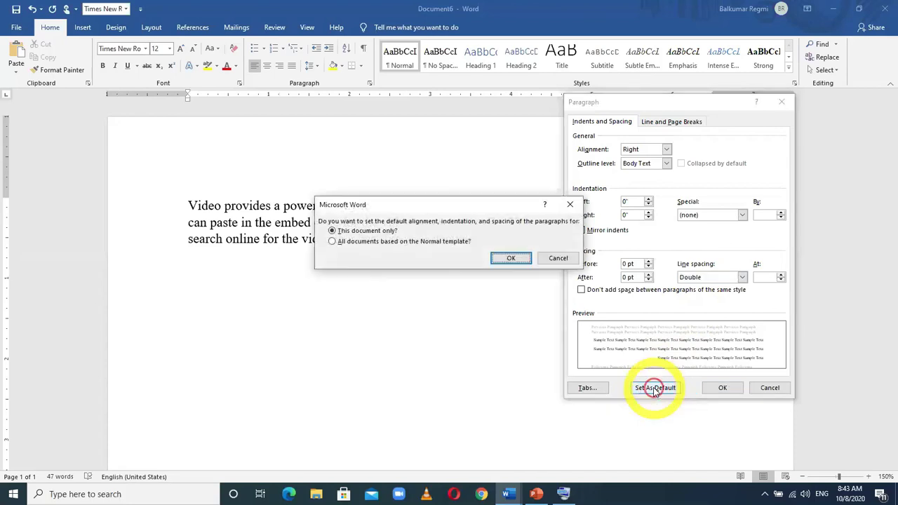
click(513, 259)
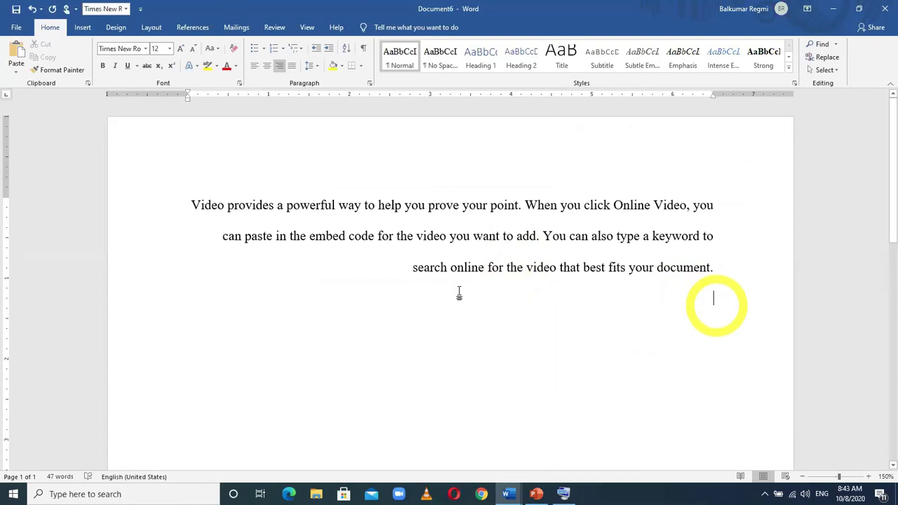
- Examine the line spacing choices and the indent and spacing settings for the selected sample paragraph
drag(186, 202, 699, 282)
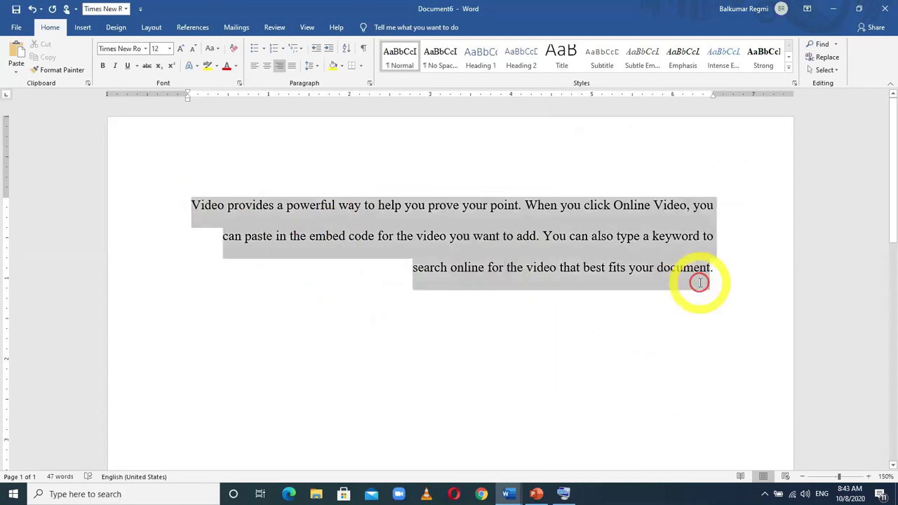
click(315, 66)
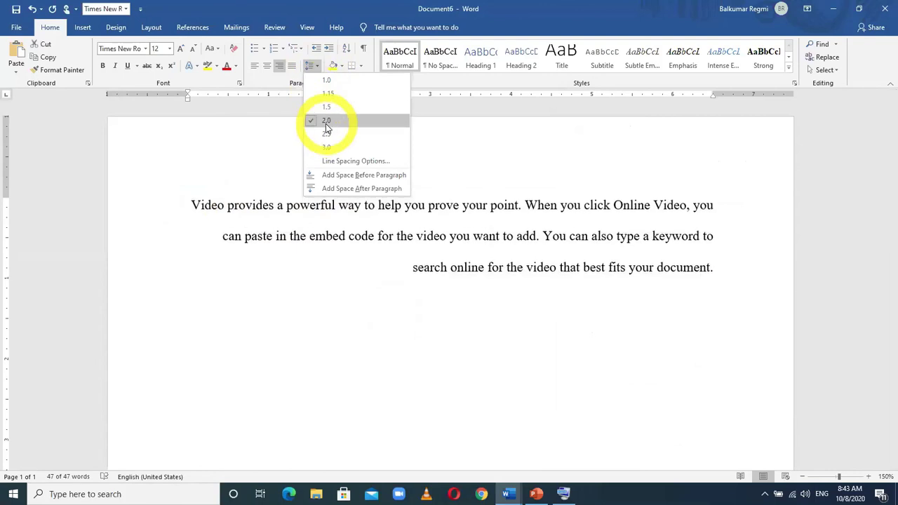
click(351, 304)
click(151, 28)
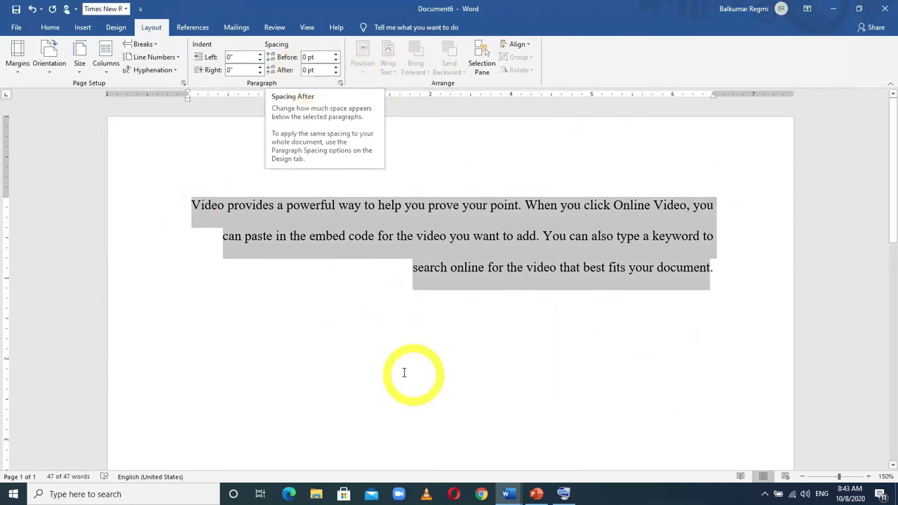
click(367, 345)
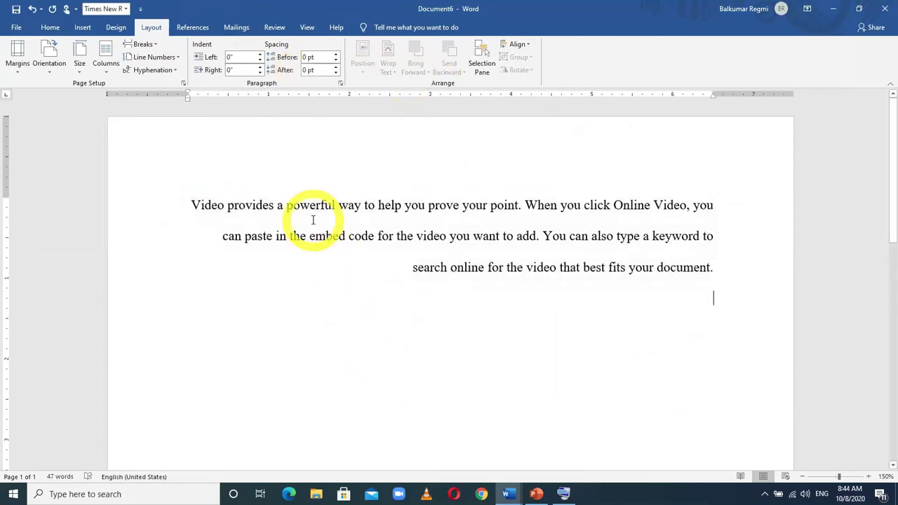
click(49, 28)
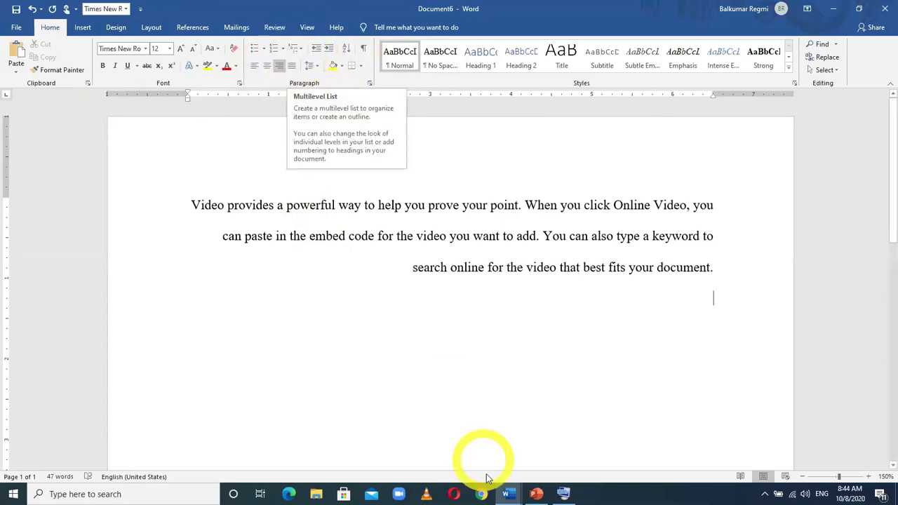
- Switch to PowerPoint and go through the "Styles" slide to the closing "Thank You" slide
click(537, 494)
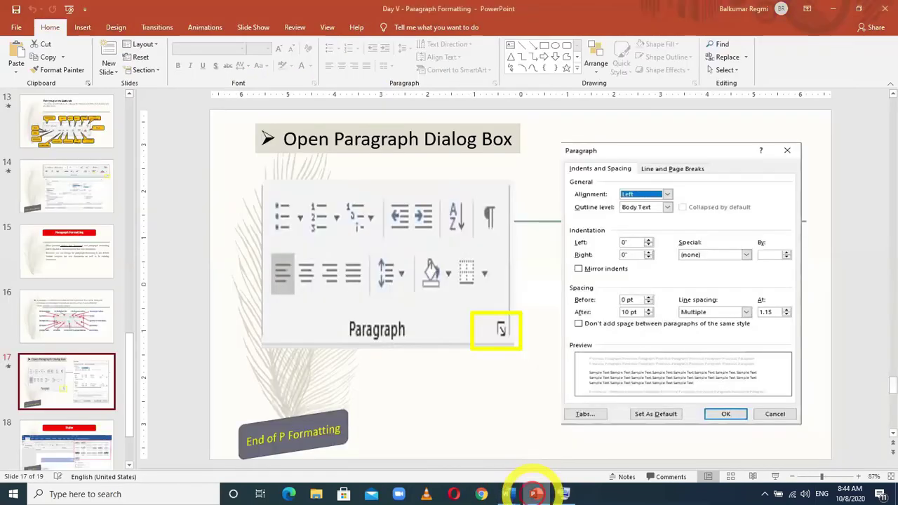
click(56, 445)
scroll(503, 405, down, 1)
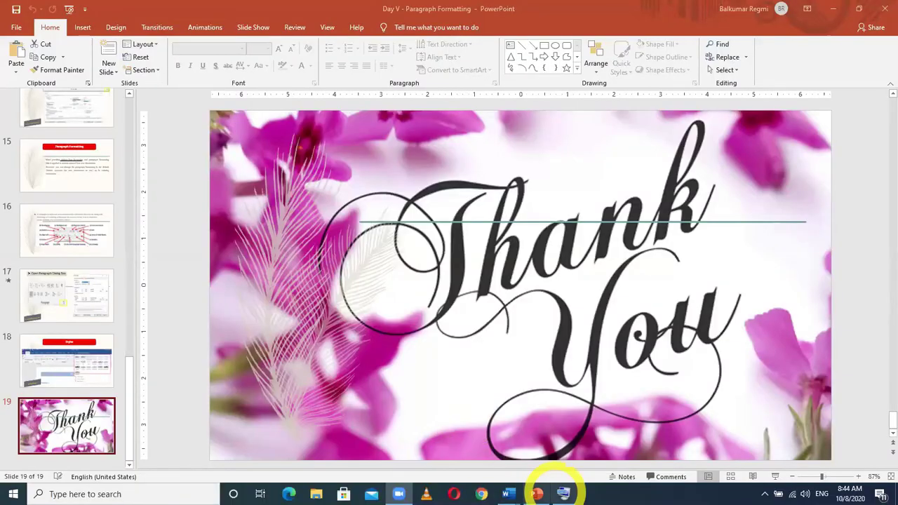
- Switch to Document3 in Word and hide the ruler
mouse_move(508, 493)
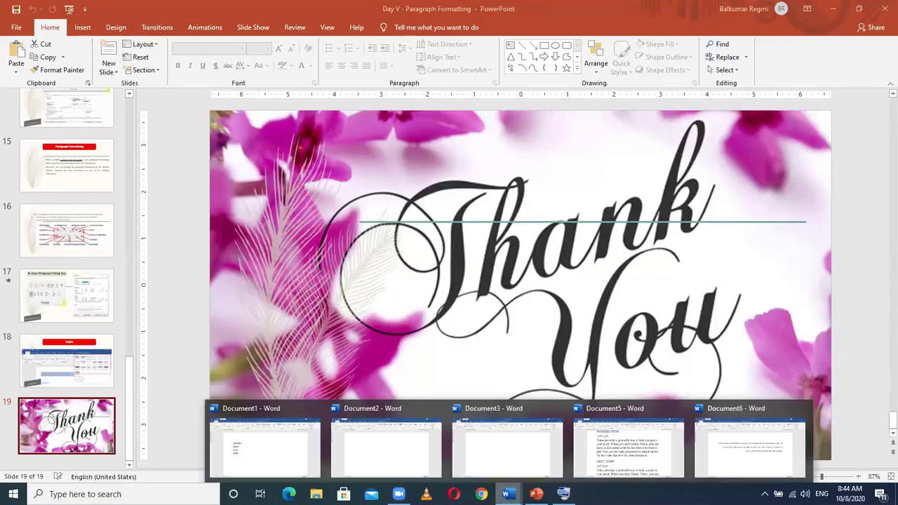
click(519, 447)
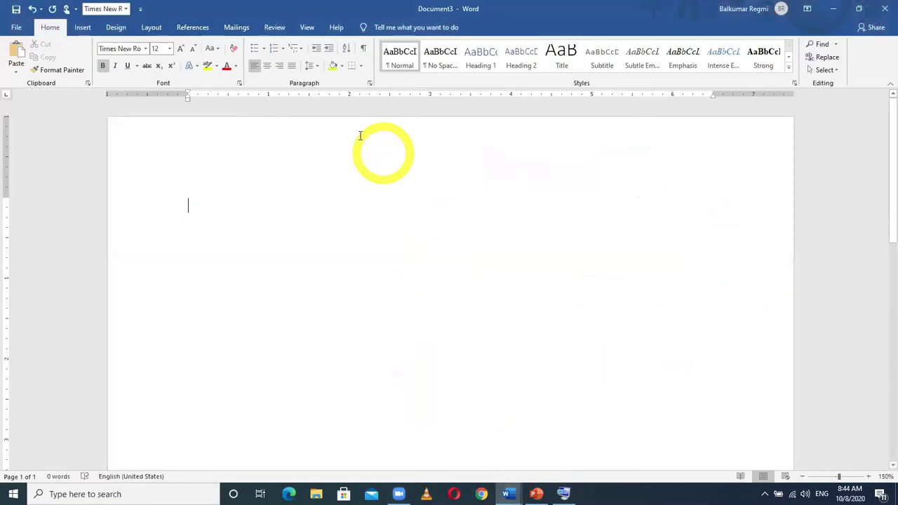
click(307, 28)
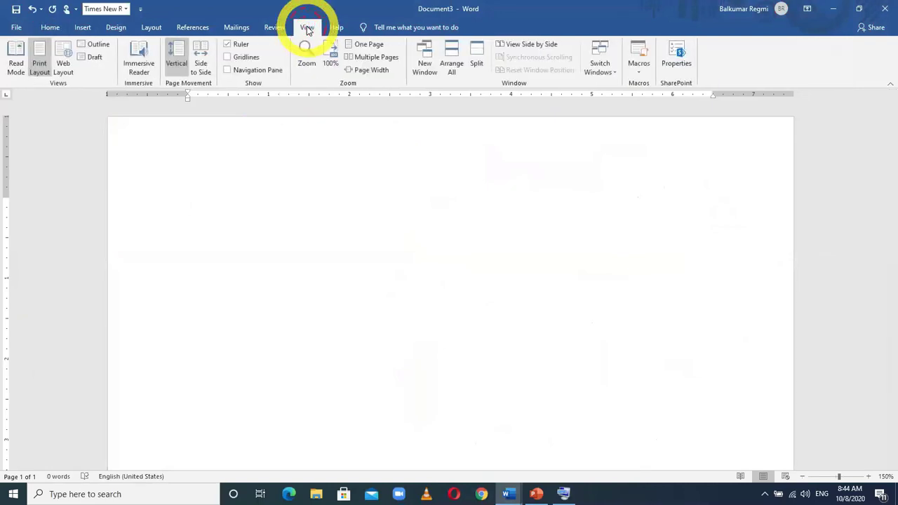
click(227, 43)
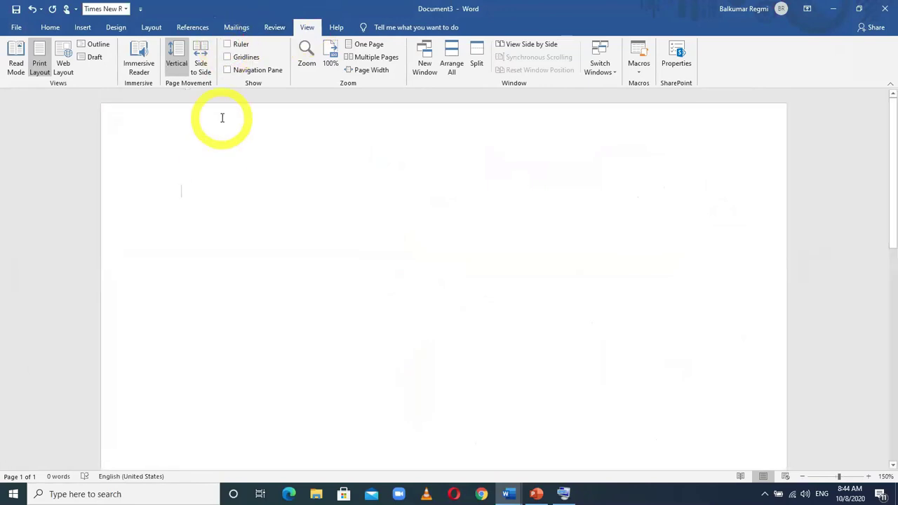
- Show the ruler again in Document3 and minimize the document window
click(228, 46)
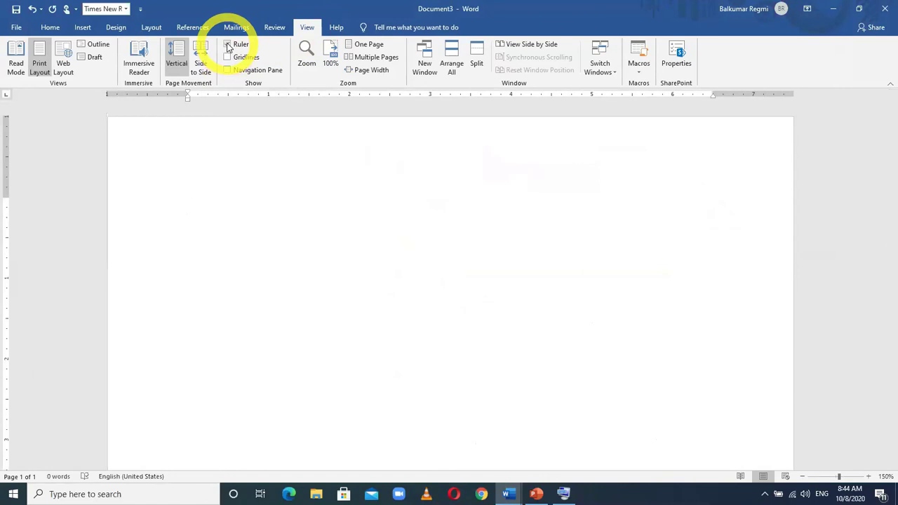
click(50, 28)
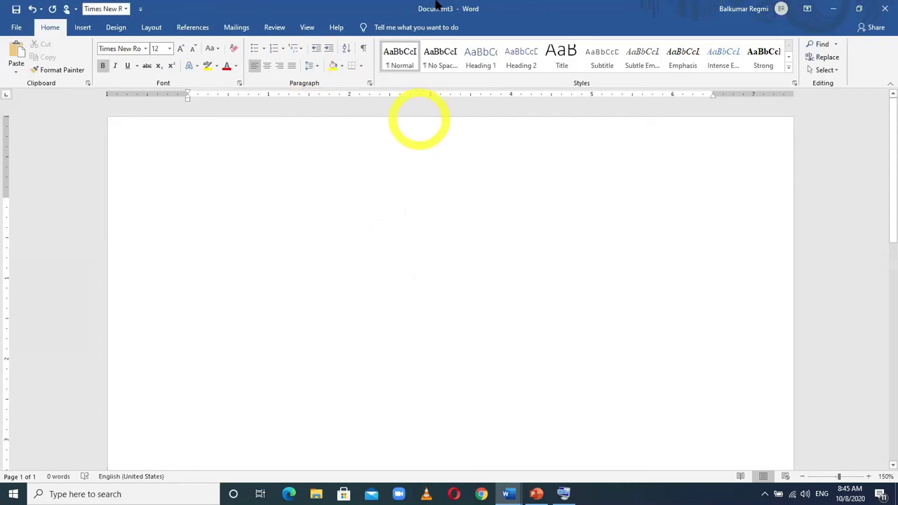
click(311, 28)
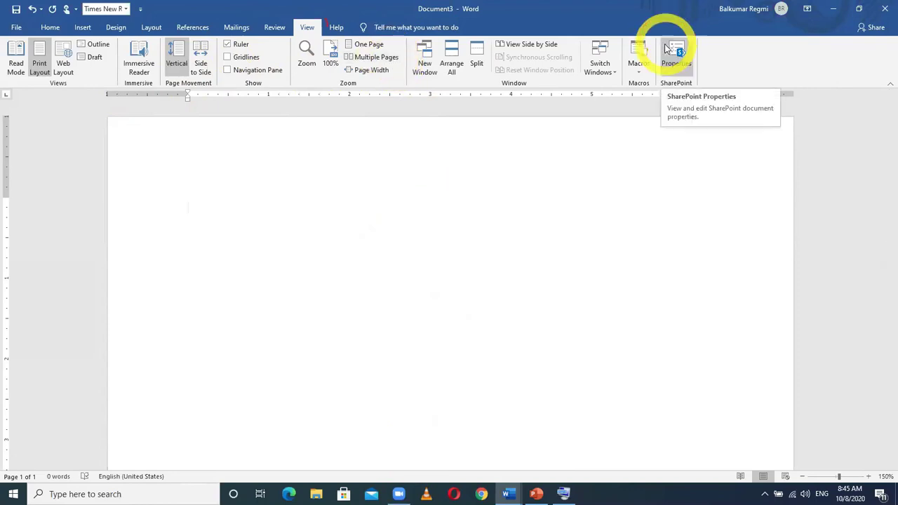
click(832, 11)
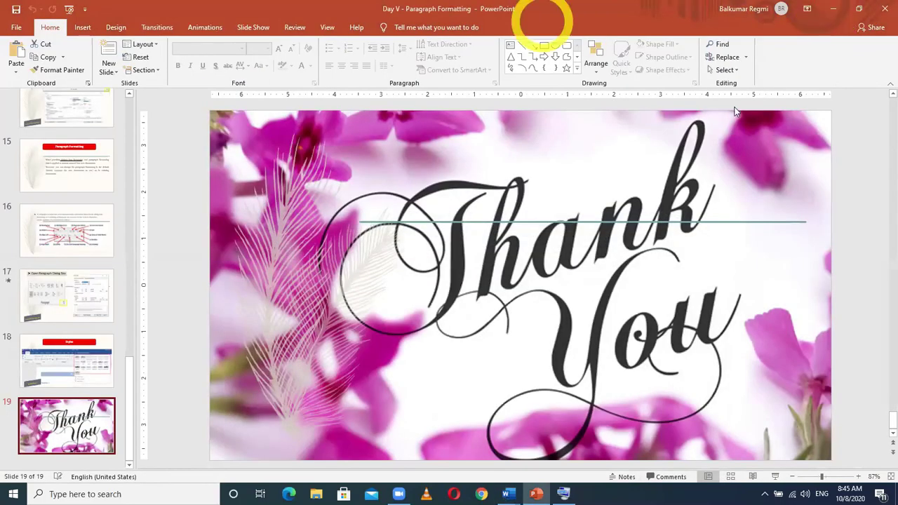
- Switch to Word and close Document6, Document5, Document2 and Document1 without saving their changes
key(alt+Tab)
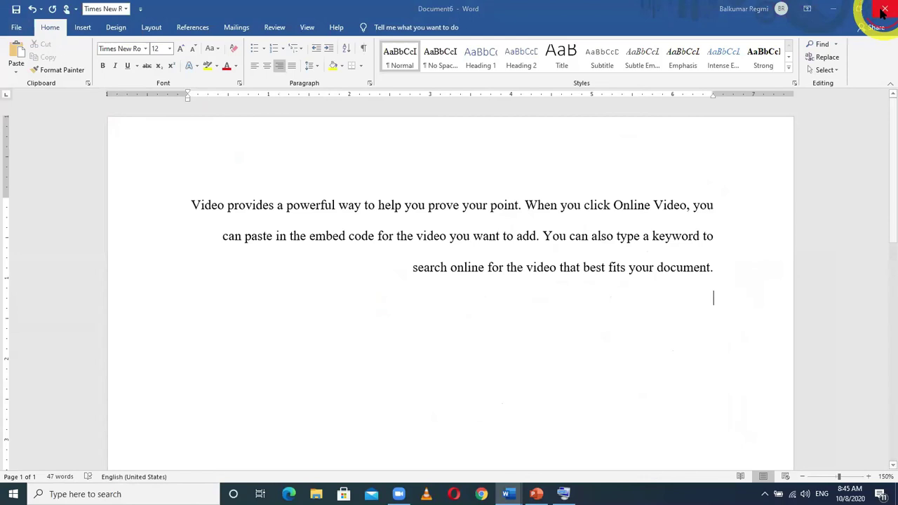
click(885, 8)
click(481, 316)
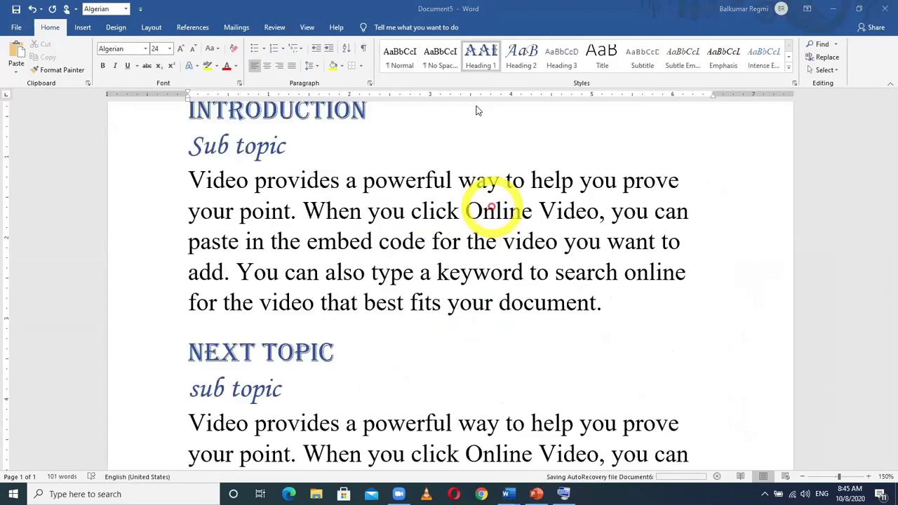
click(885, 9)
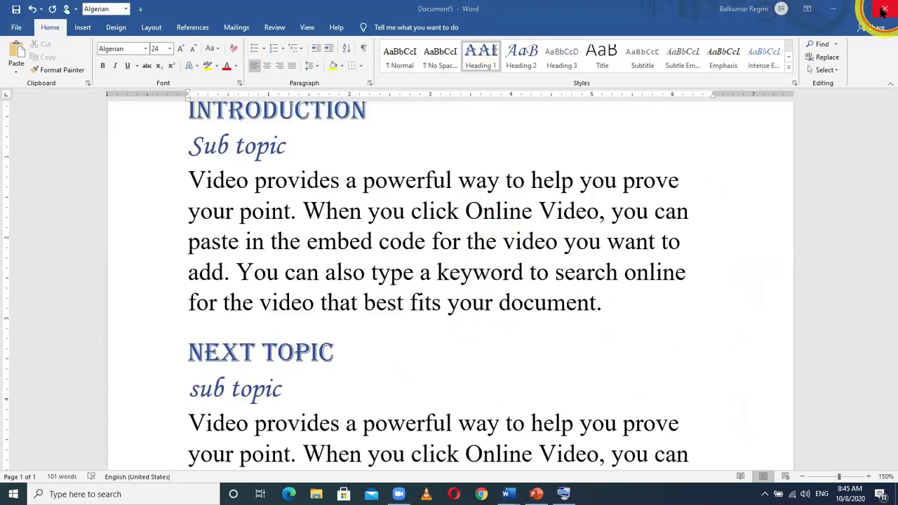
click(498, 309)
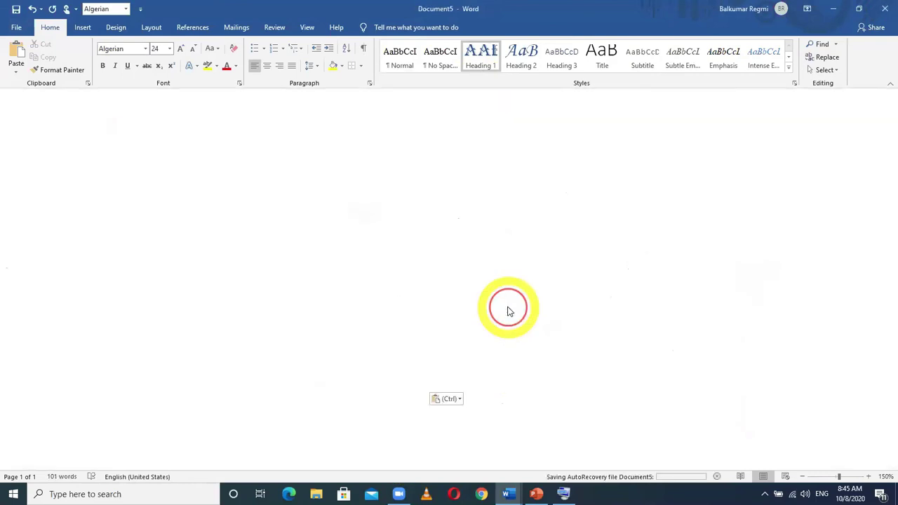
click(885, 8)
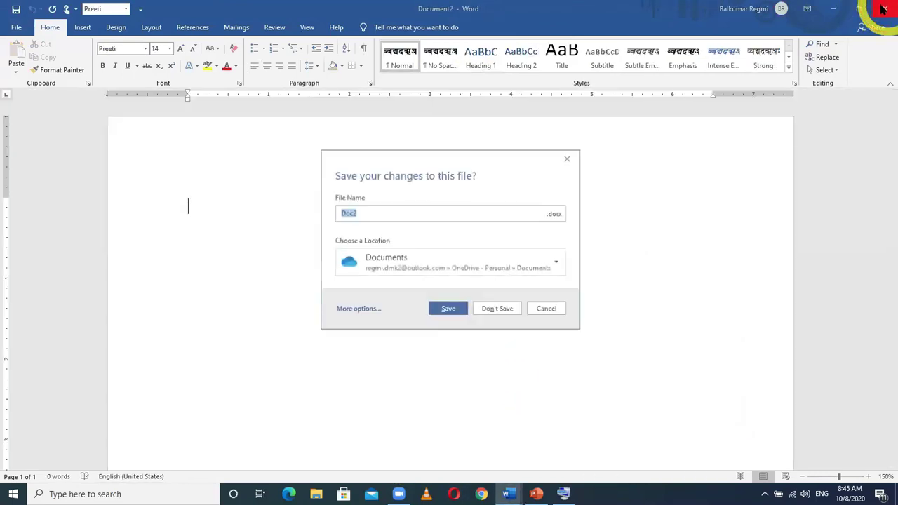
click(499, 310)
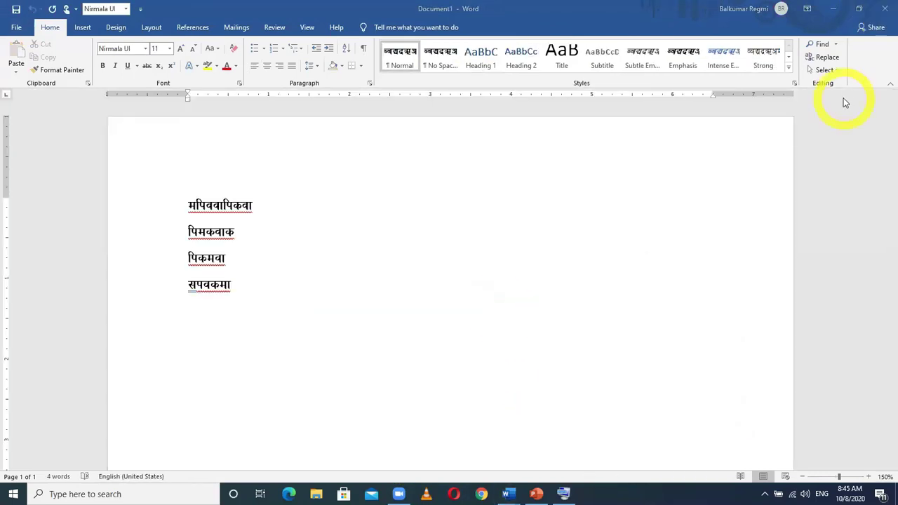
click(885, 8)
click(491, 308)
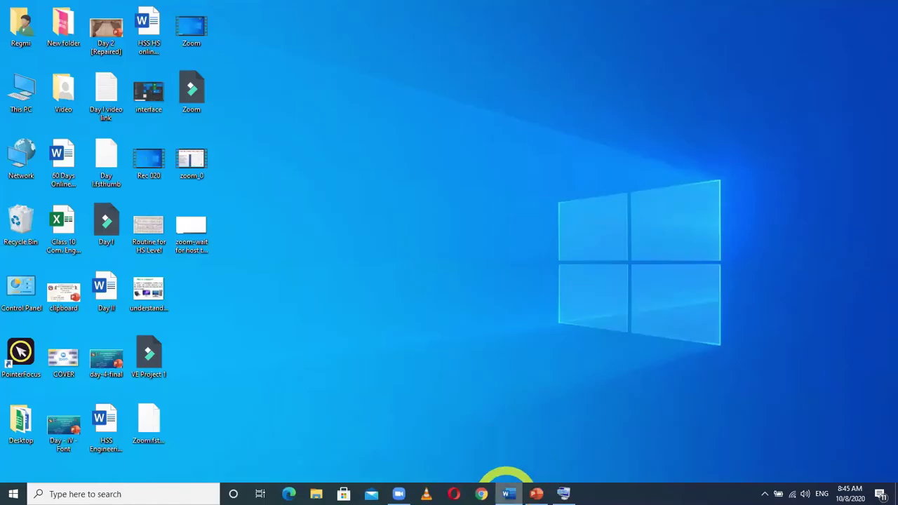
right_click(503, 493)
click(729, 309)
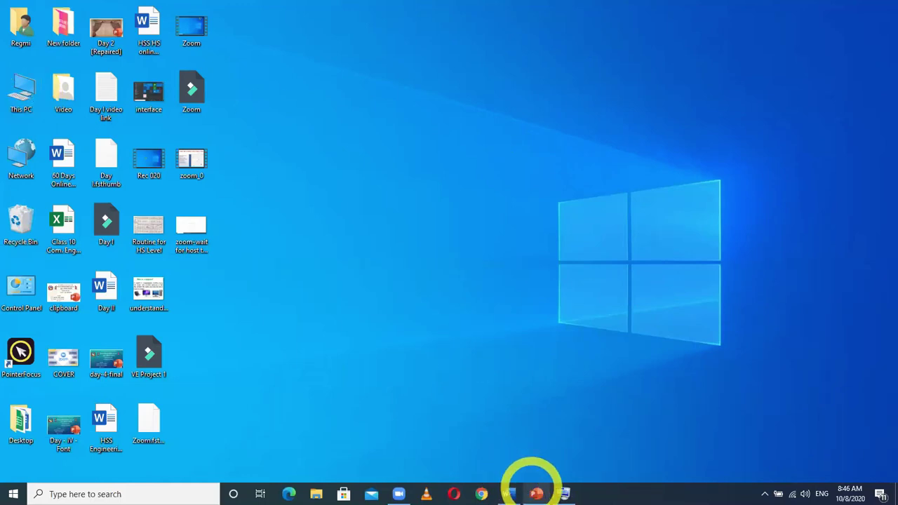
mouse_move(562, 490)
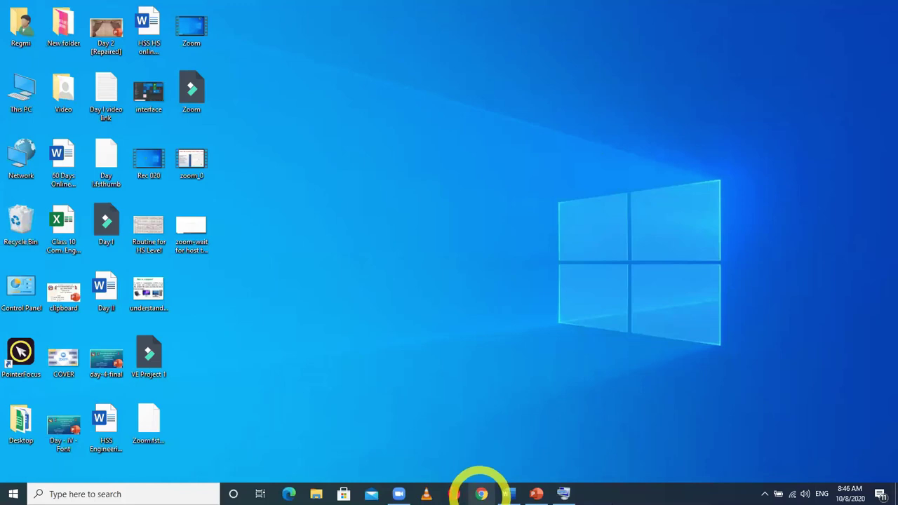
- Open Chrome, move its window toward the middle of the desktop, and load youtube.com
click(482, 494)
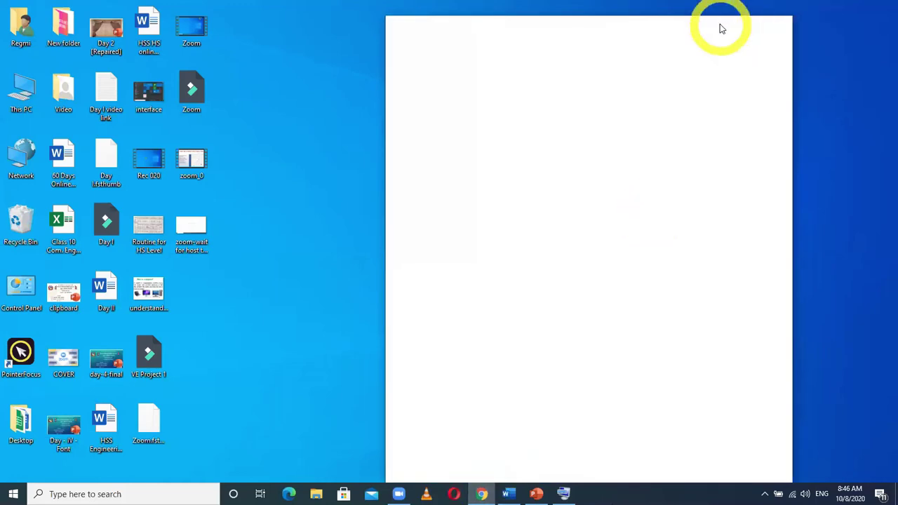
click(668, 26)
drag(625, 42, 555, 56)
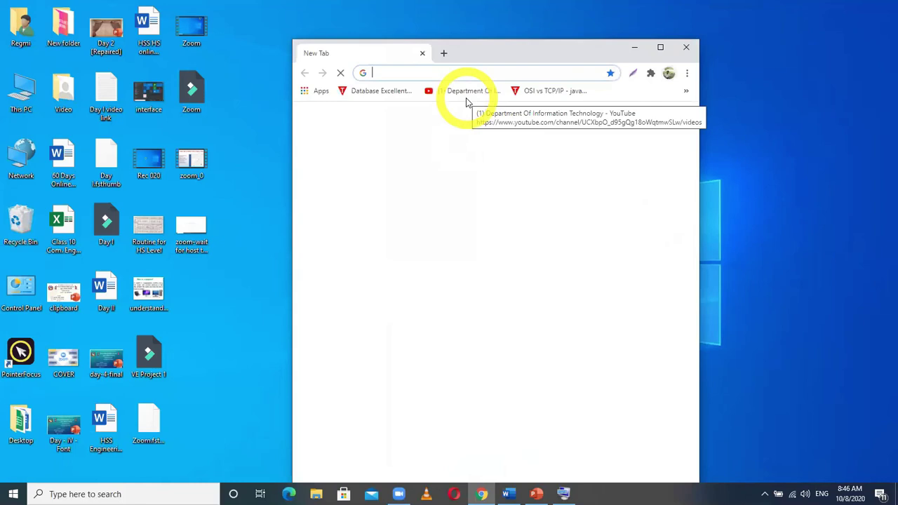
click(391, 69)
text(you)
key(Return)
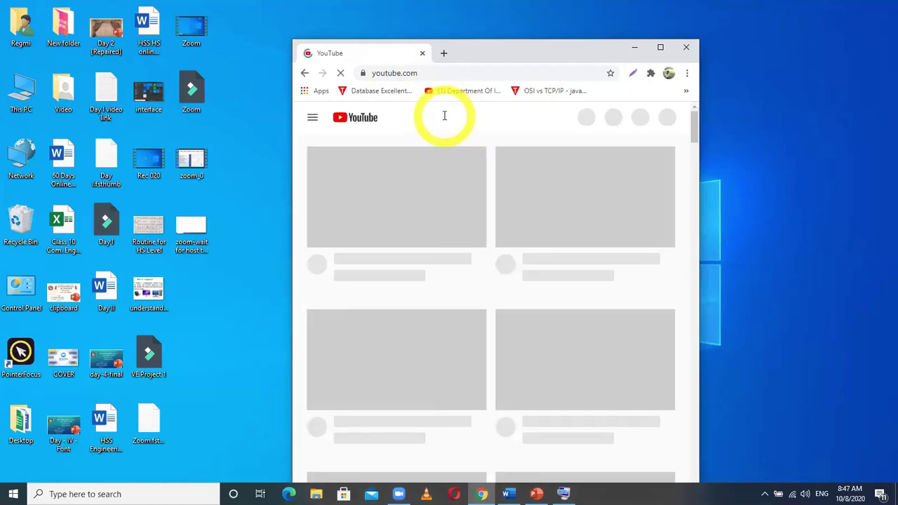
- Search YouTube for the instructor's full name followed by "channel"
click(871, 207)
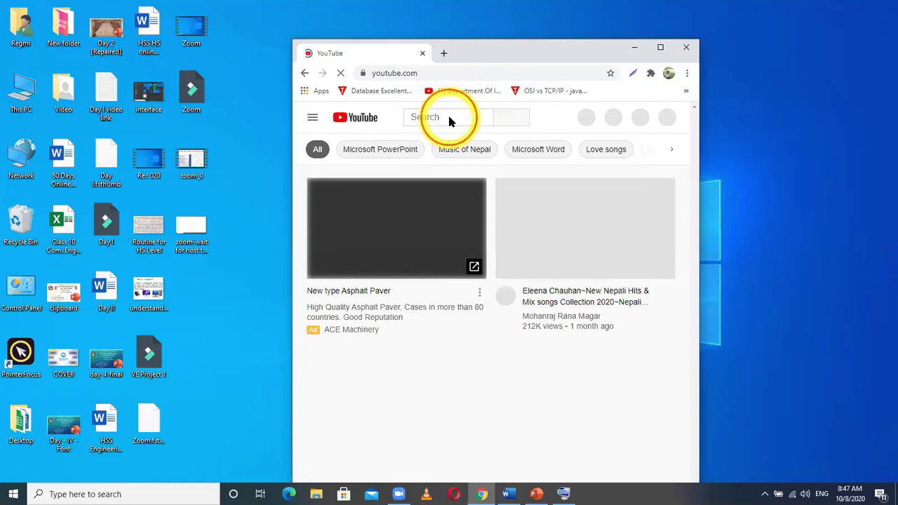
click(449, 118)
text(sanjay khatr)
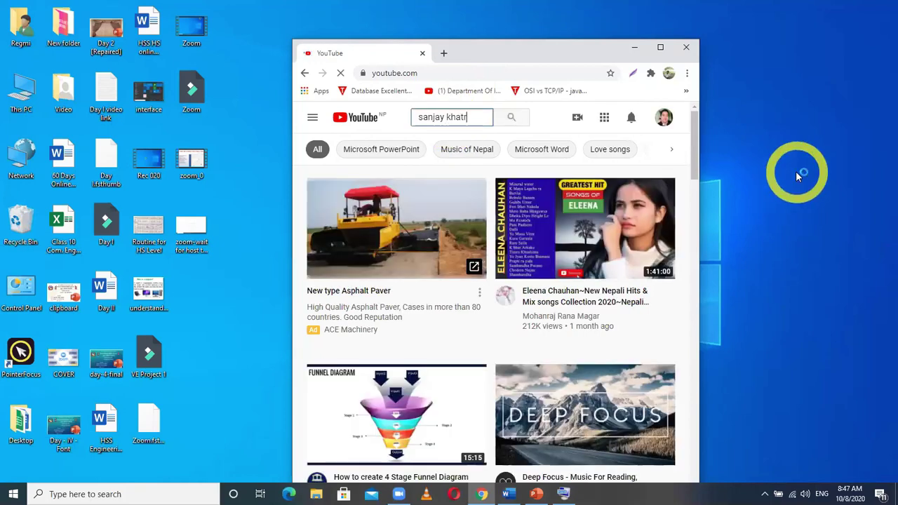
text(i kc)
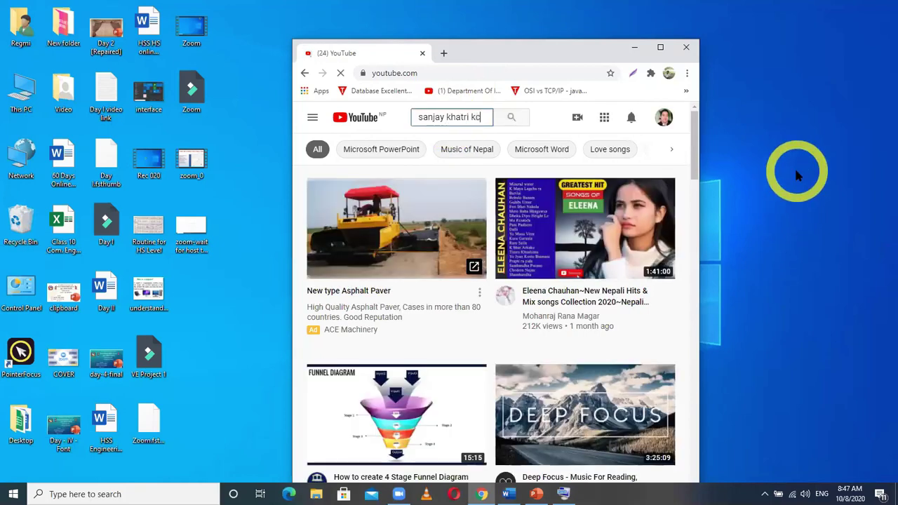
text(,)
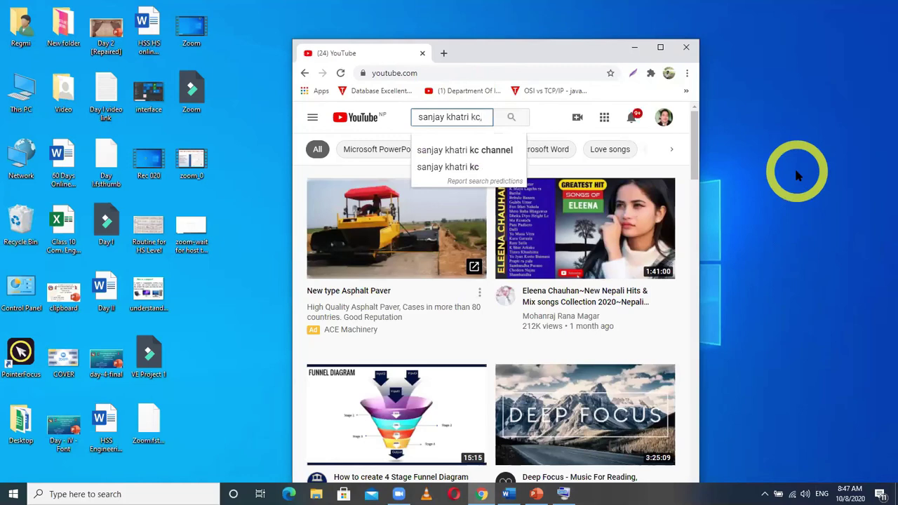
text( channel)
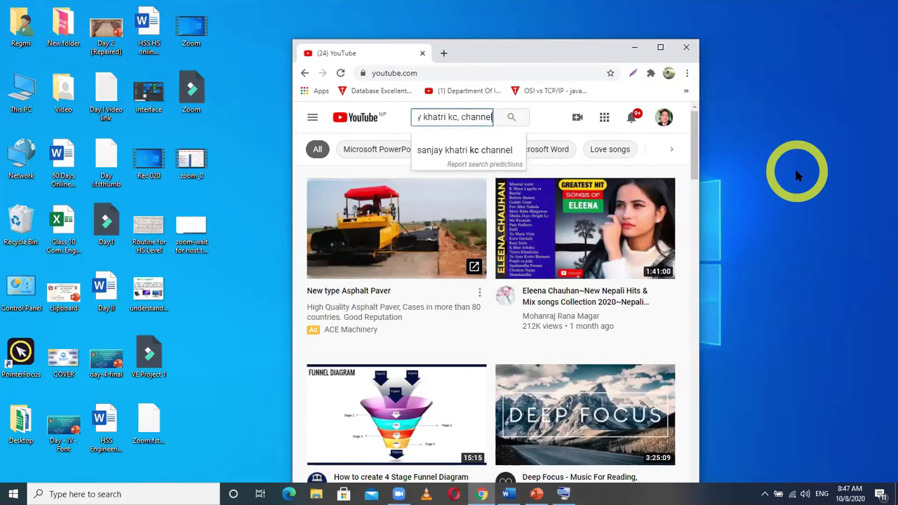
key(Return)
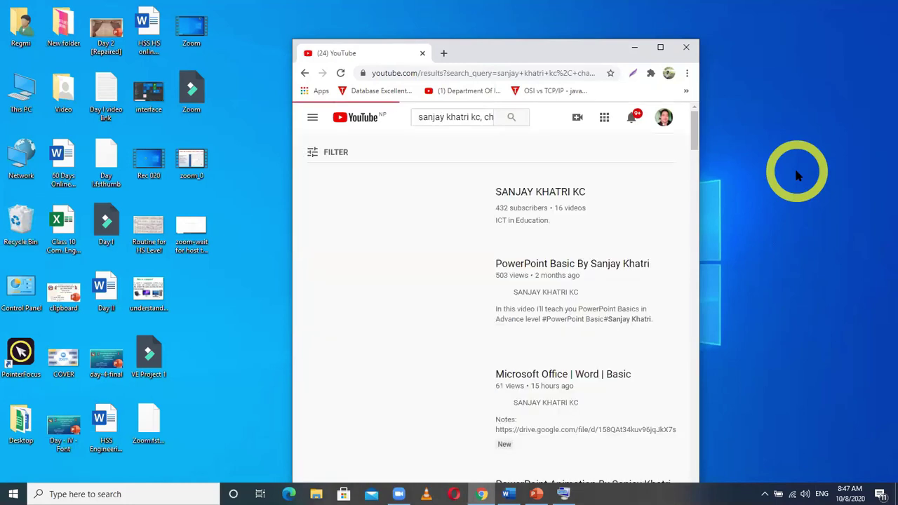
- Open the instructor's channel from the results, browse its uploaded videos, and close the browser
click(561, 205)
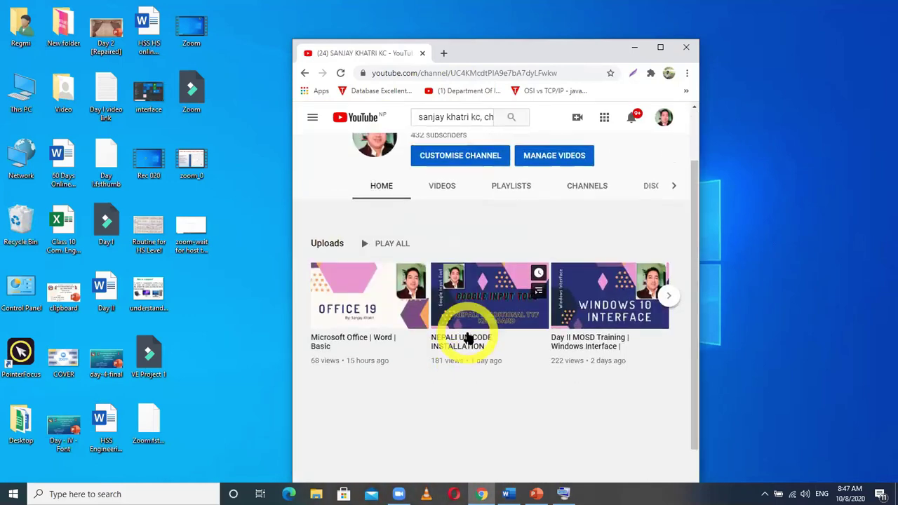
click(443, 282)
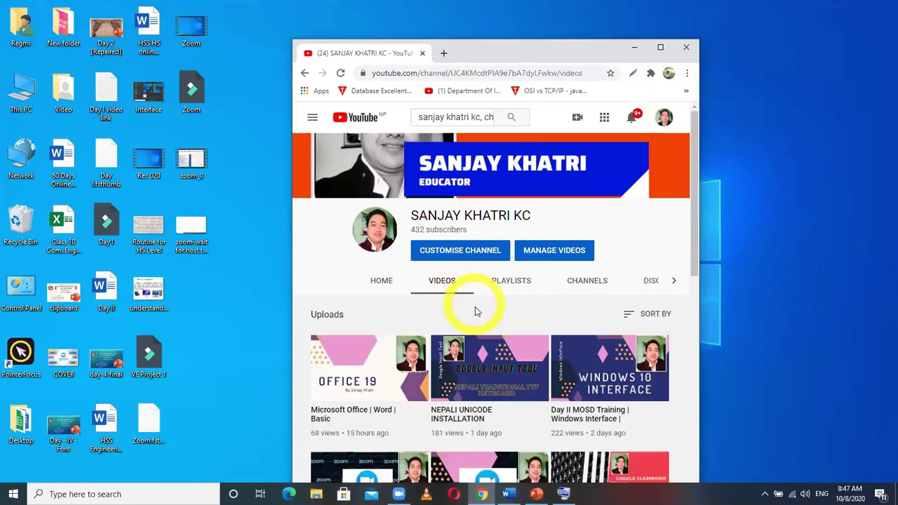
scroll(476, 316, down, 3)
scroll(555, 403, down, 3)
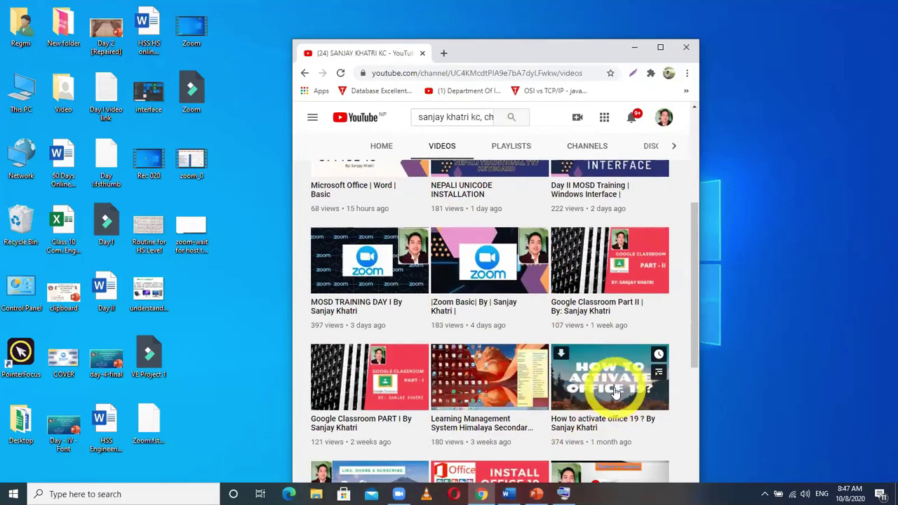
scroll(621, 390, down, 3)
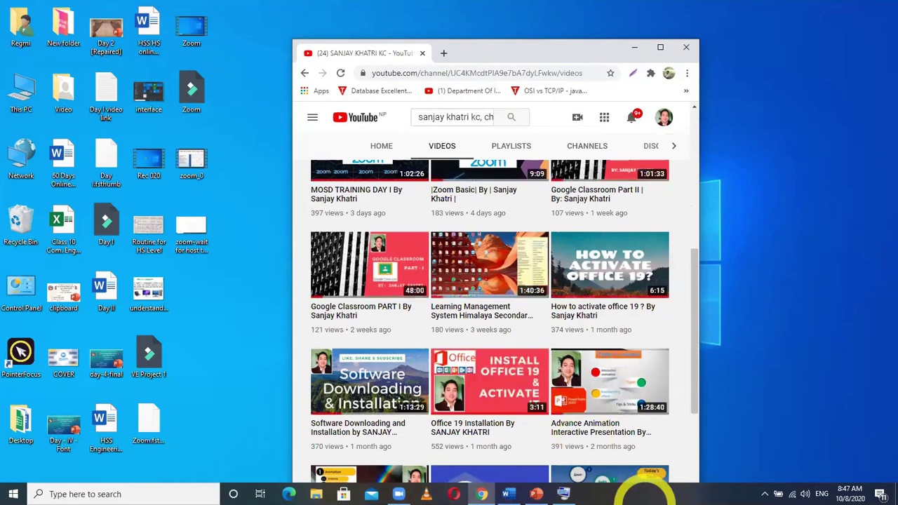
mouse_move(467, 384)
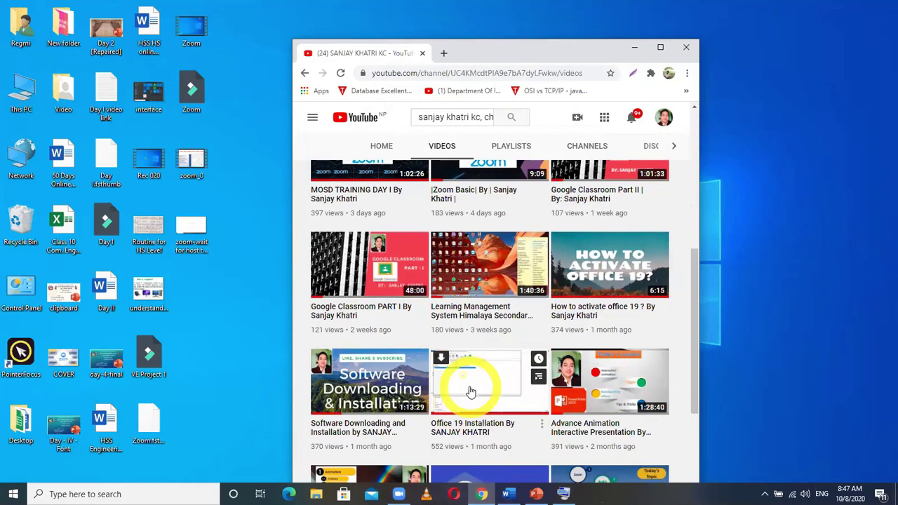
mouse_move(337, 386)
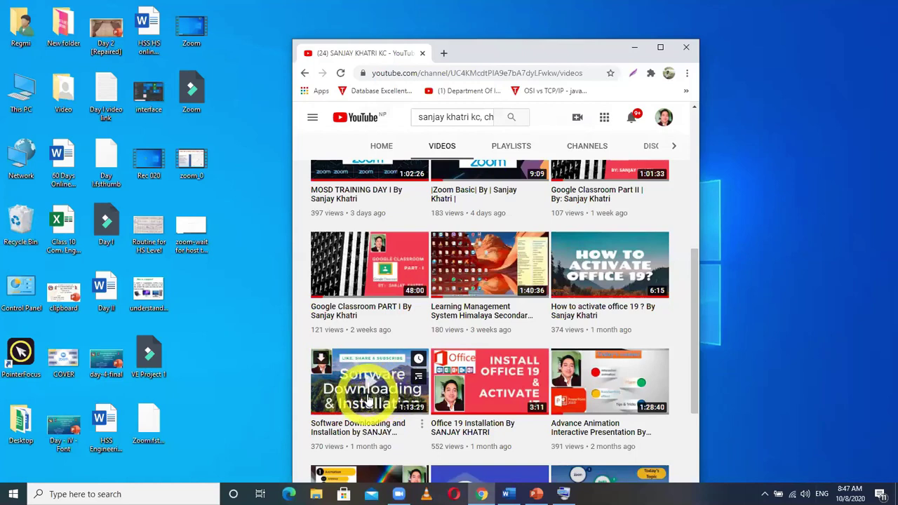
scroll(374, 398, down, 1)
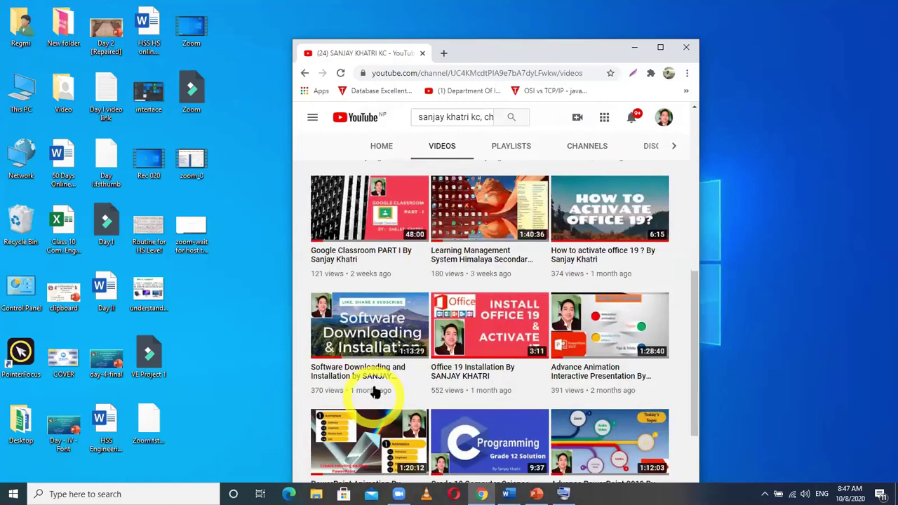
click(686, 47)
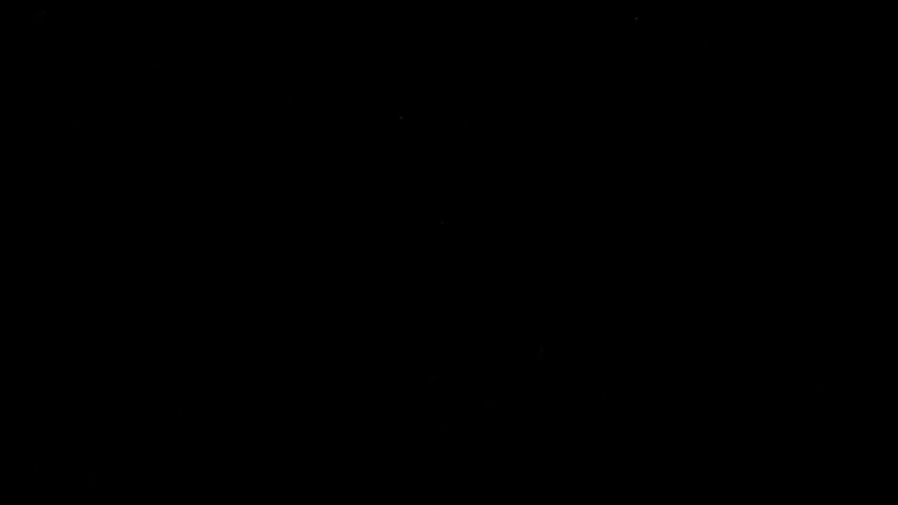